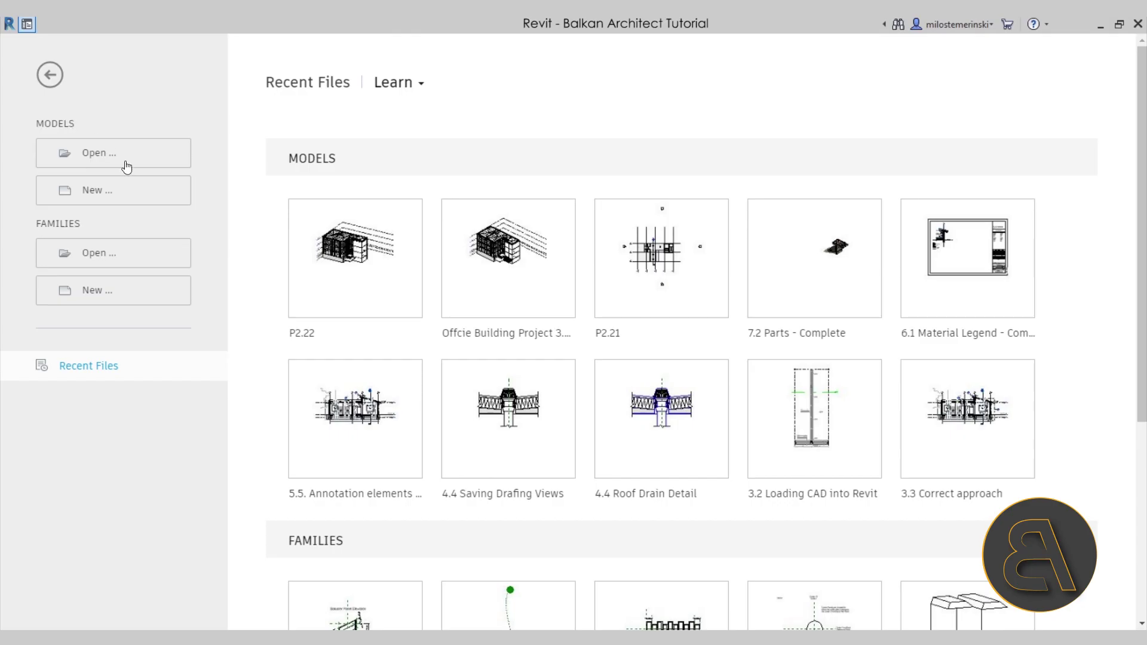
Step: Create a new project from the Architecture Design Template - Metric and open the Level 1 floor plan
{"action": "left_click", "coordinate": [102, 192]}
{"action": "left_click", "coordinate": [437, 259]}
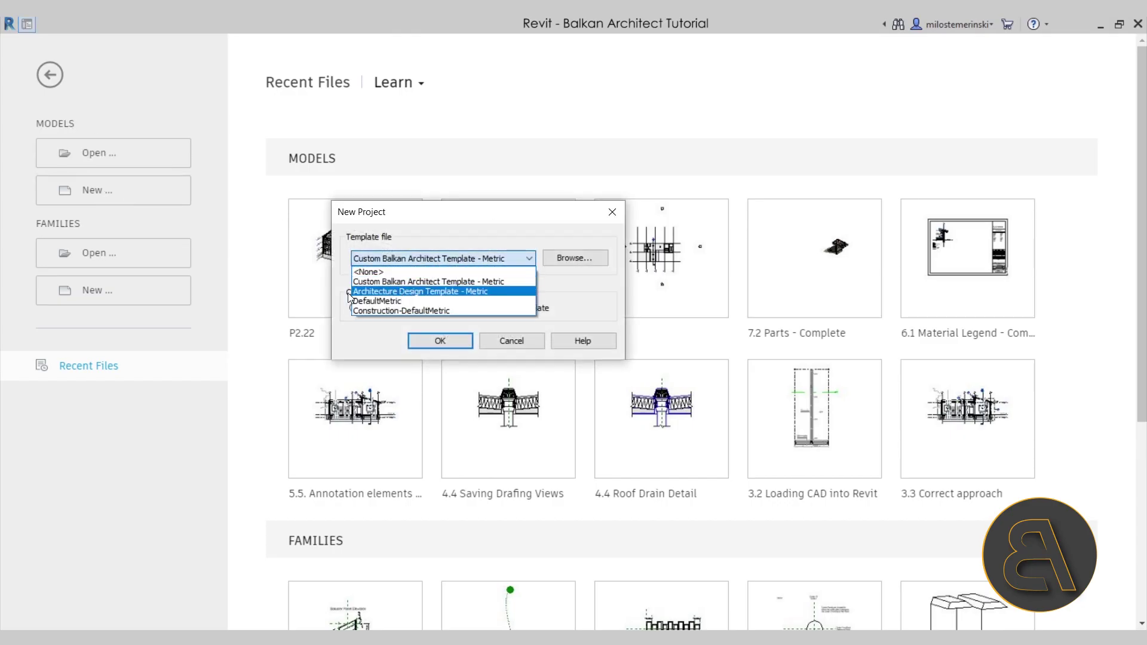
{"action": "left_click", "coordinate": [457, 292]}
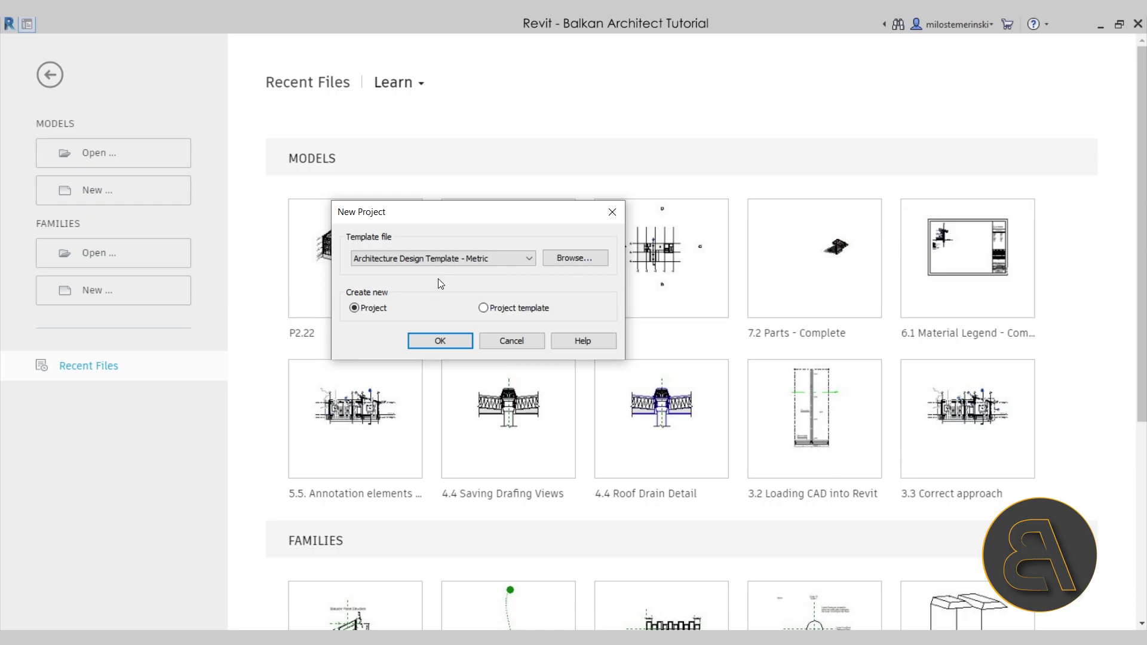
{"action": "left_click", "coordinate": [437, 348]}
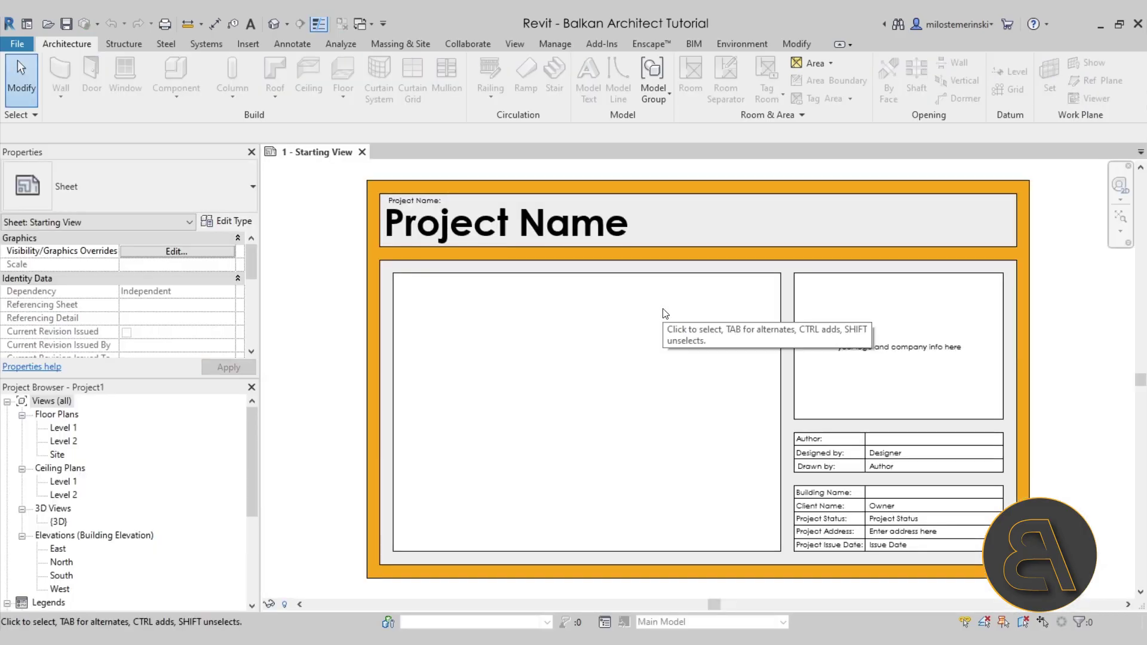
{"action": "double_click", "coordinate": [65, 429]}
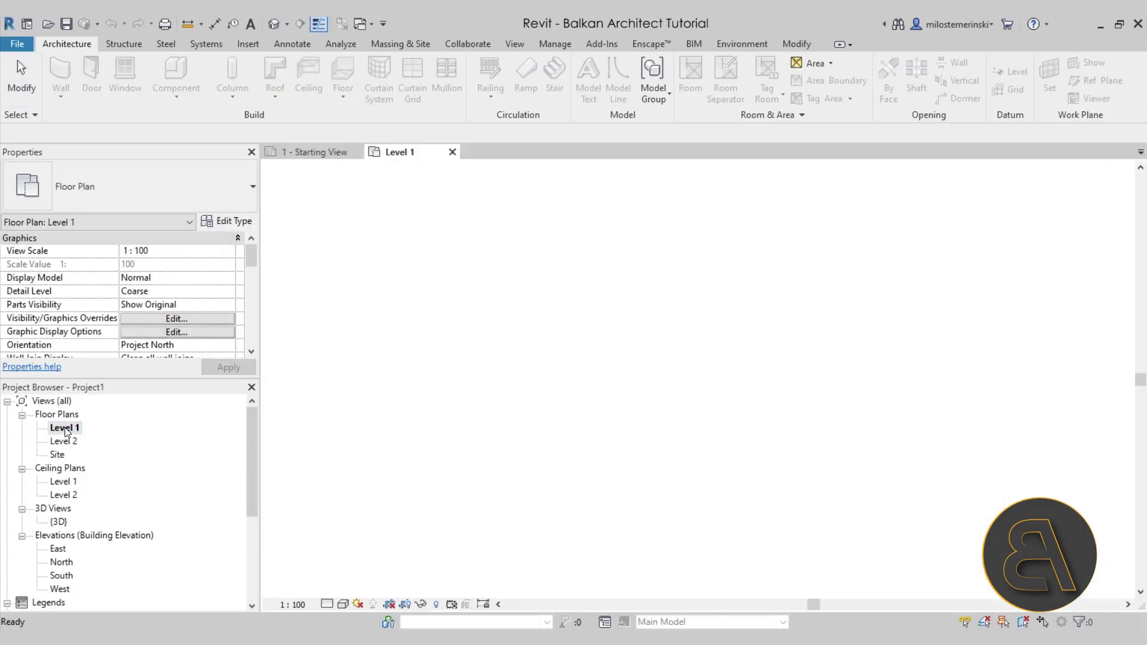
{"action": "middle_click_drag", "start_coordinate": [555, 393], "coordinate": [558, 397]}
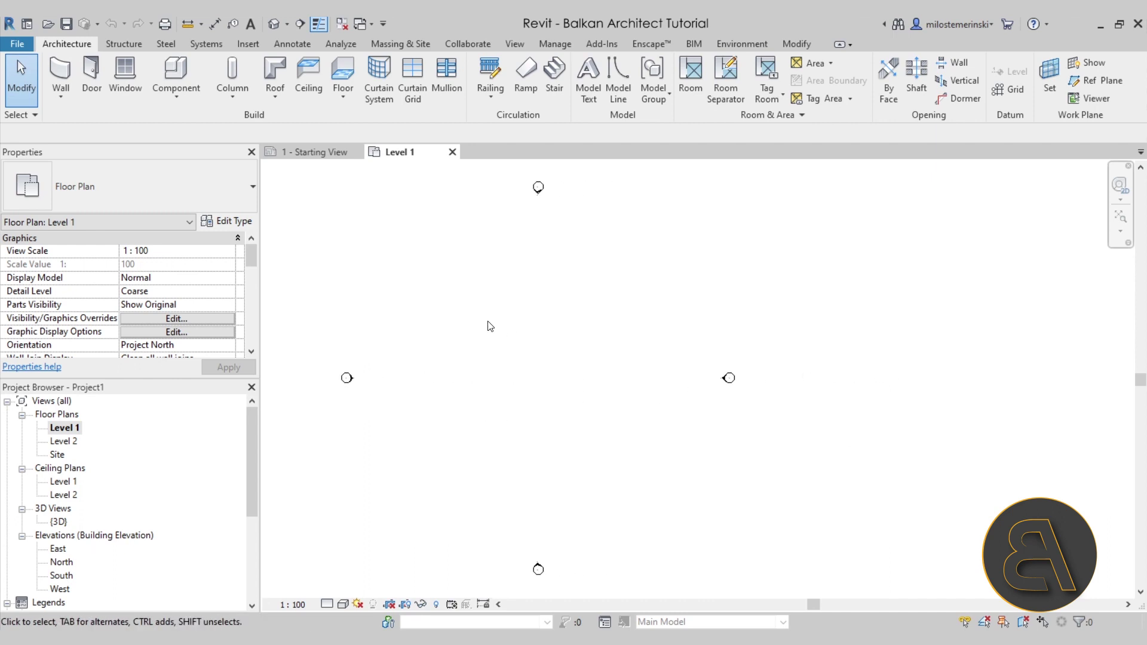
Step: Draw a square room of Interior Bearing Wall walls from Level 1 to Level 2, between the elevation markers
{"action": "left_click", "coordinate": [61, 77]}
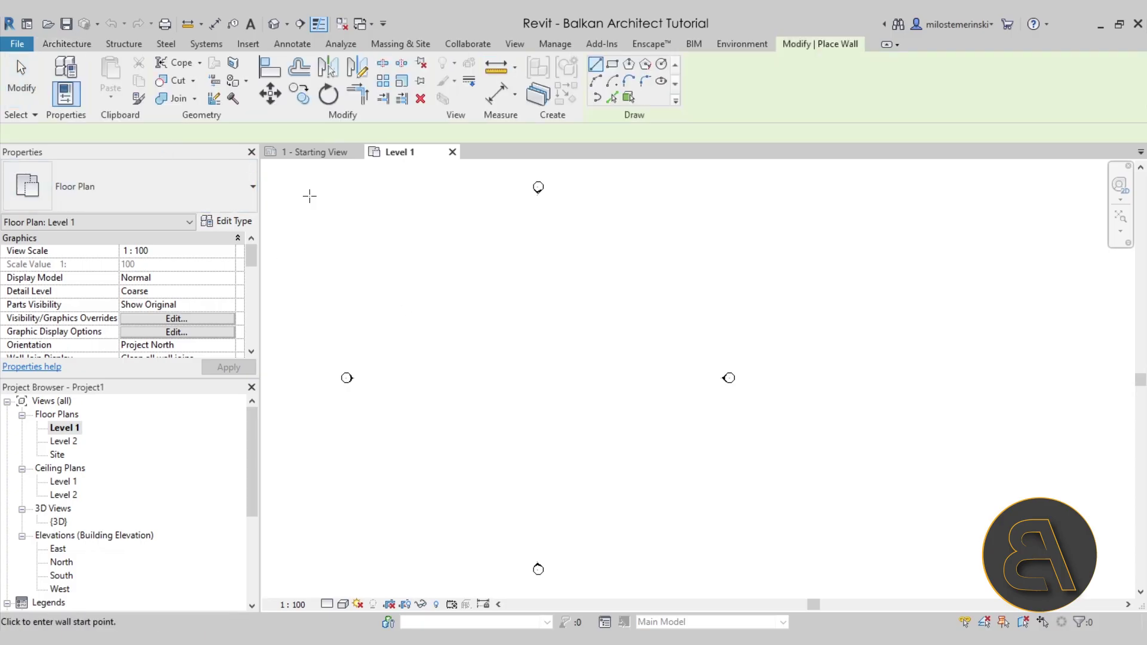
{"action": "left_click", "coordinate": [252, 190]}
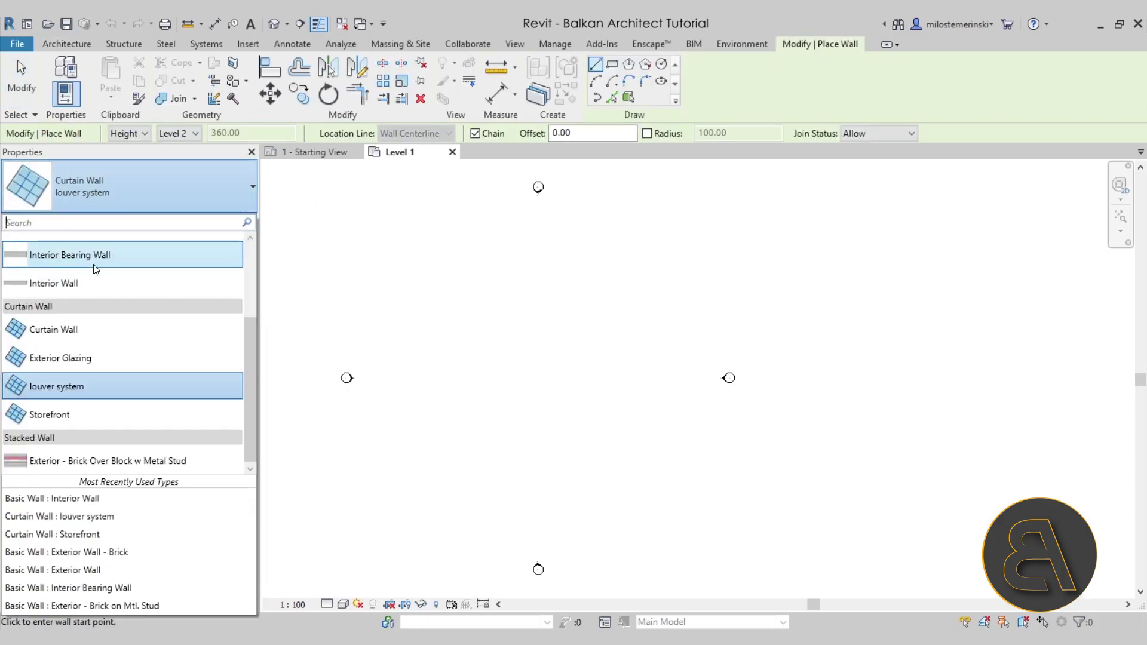
{"action": "left_click", "coordinate": [96, 266]}
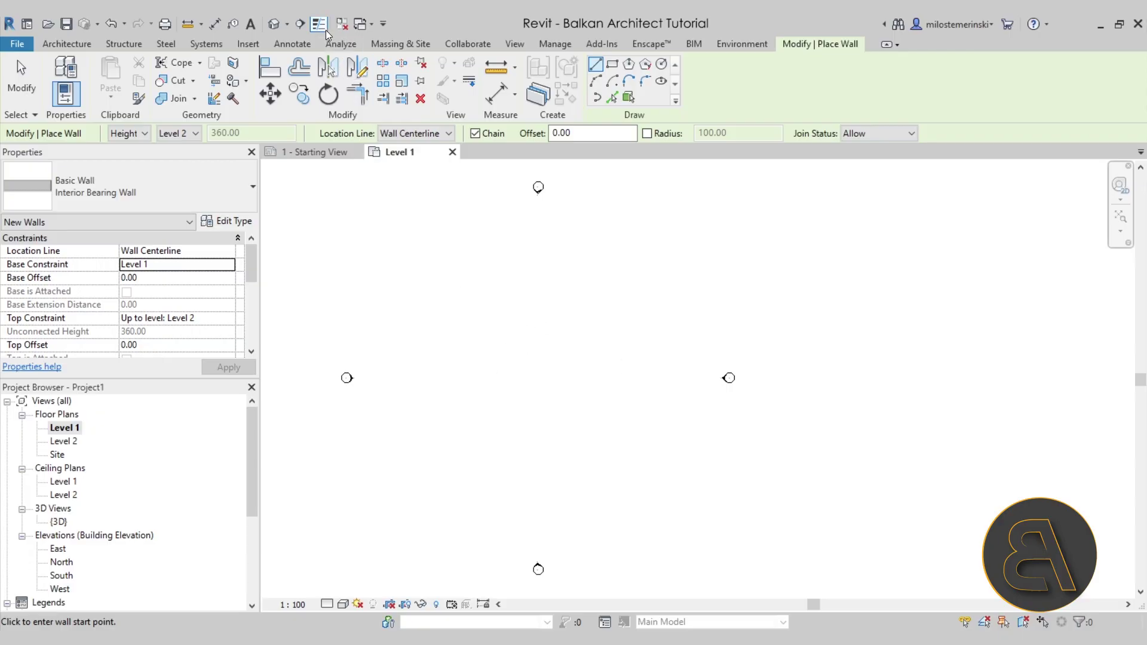
{"action": "left_click", "coordinate": [613, 66]}
{"action": "left_click", "coordinate": [526, 374]}
{"action": "left_click", "coordinate": [555, 397]}
{"action": "key", "text": "Escape"}
{"action": "key", "text": "Escape"}
{"action": "scroll", "coordinate": [592, 400], "scroll_direction": "down", "scroll_amount": 2}
{"action": "scroll", "coordinate": [564, 387], "scroll_direction": "up", "scroll_amount": 5}
{"action": "scroll", "coordinate": [538, 382], "scroll_direction": "down", "scroll_amount": 2}
{"action": "scroll", "coordinate": [442, 364], "scroll_direction": "up", "scroll_amount": 4}
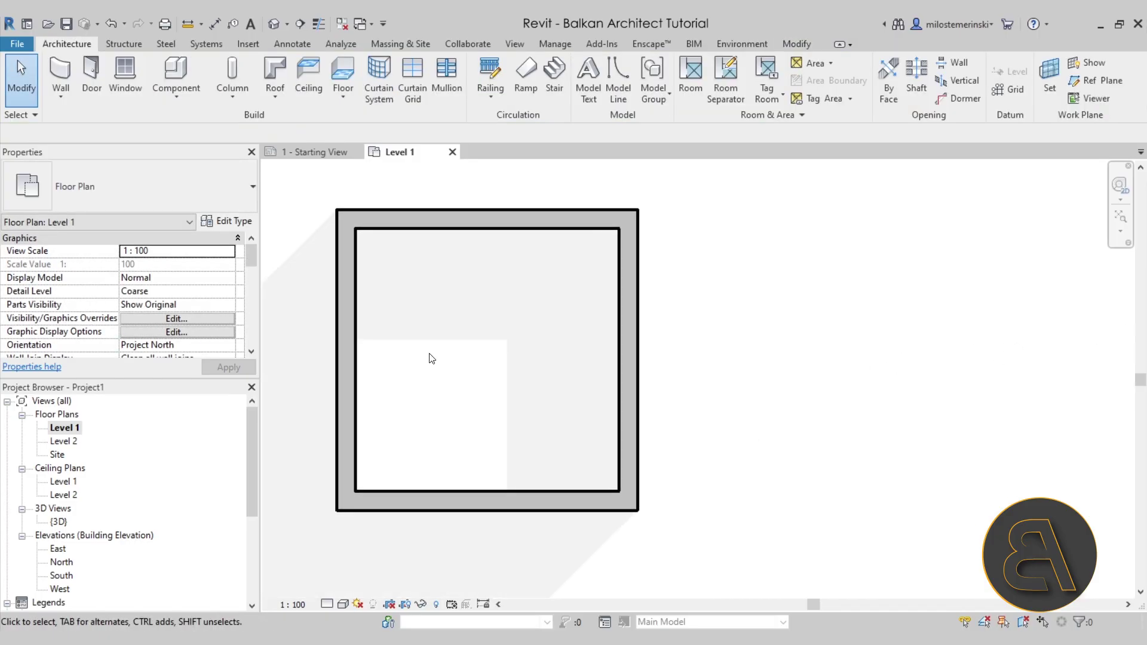
Step: Create an Interior Tile Floor on Level 1 with a rectangular boundary along the outer faces of the room's walls
{"action": "left_click", "coordinate": [344, 81]}
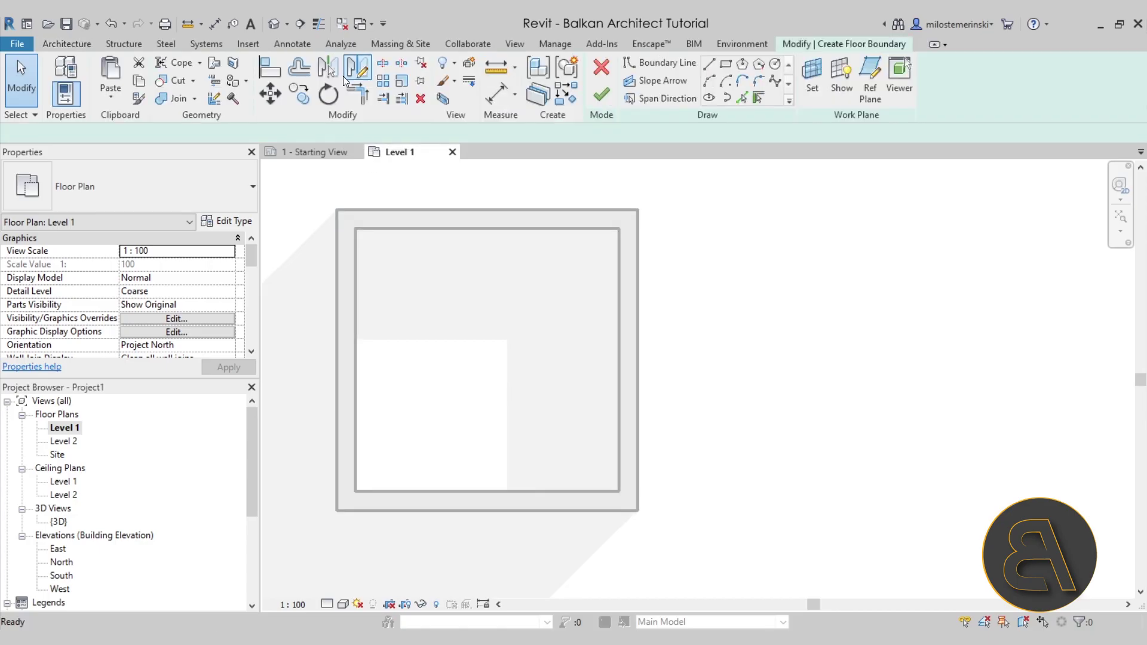
{"action": "left_click", "coordinate": [201, 195]}
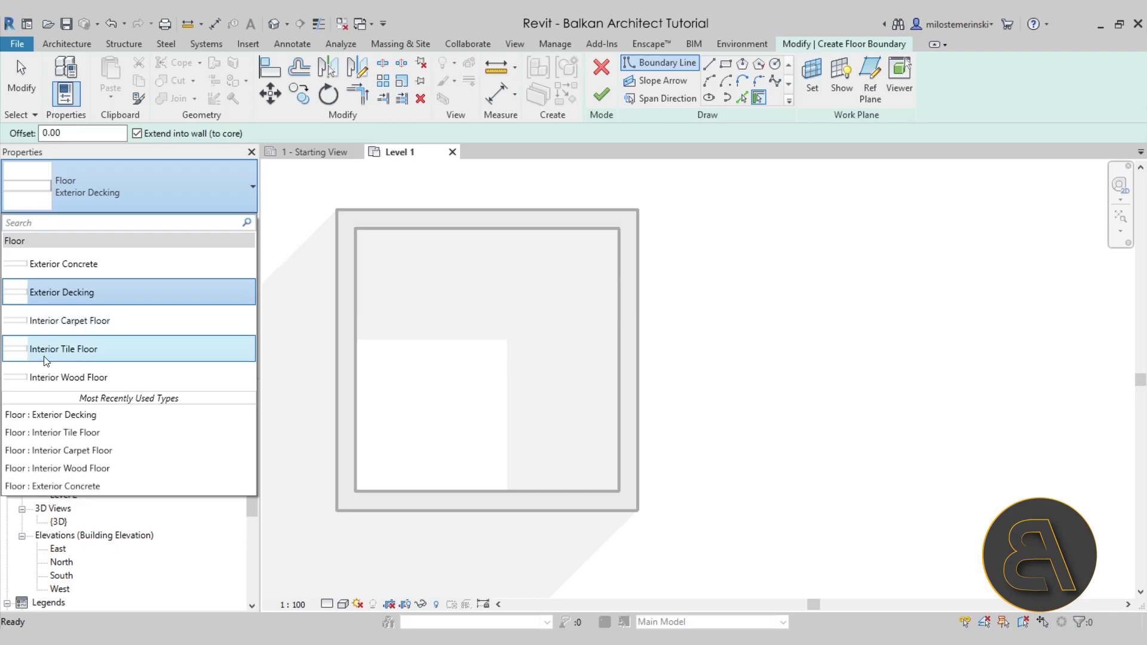
{"action": "left_click", "coordinate": [56, 358]}
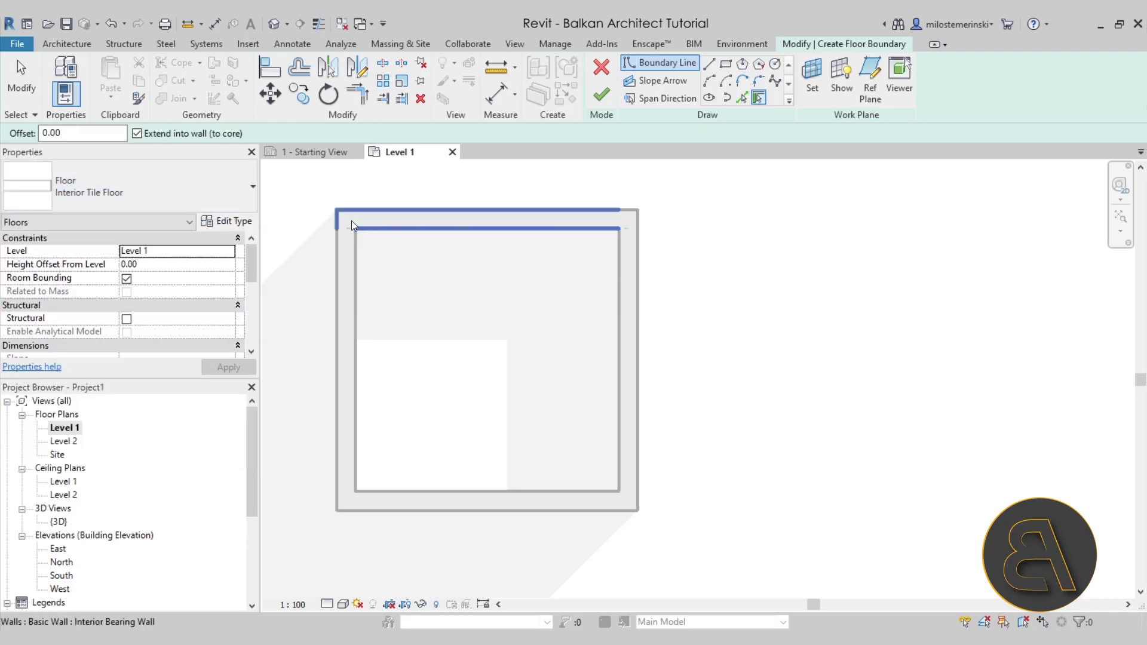
{"action": "left_click", "coordinate": [725, 66]}
{"action": "left_click", "coordinate": [337, 209]}
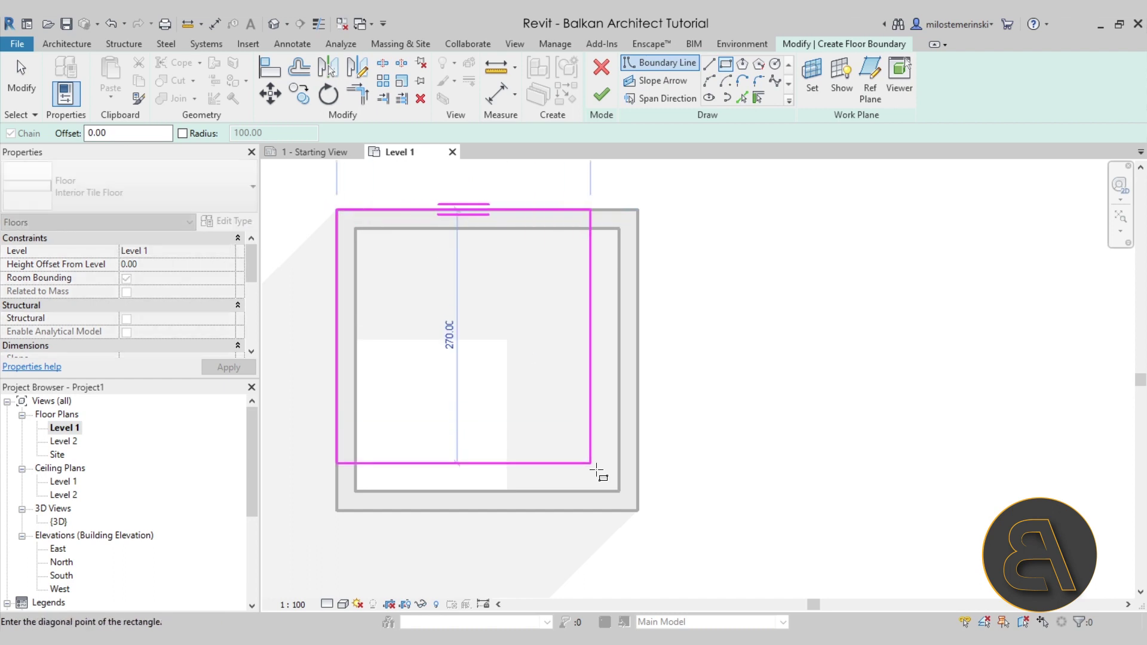
{"action": "left_click", "coordinate": [638, 511]}
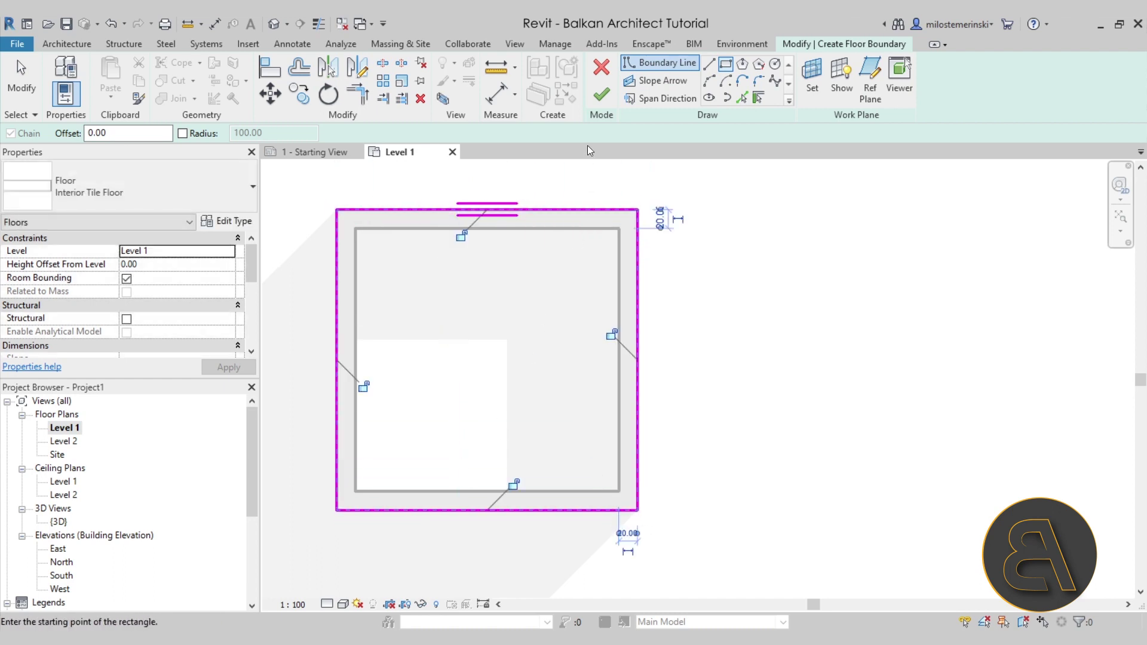
{"action": "left_click", "coordinate": [601, 95]}
{"action": "left_click", "coordinate": [759, 443]}
{"action": "scroll", "coordinate": [422, 342], "scroll_direction": "up", "scroll_amount": 2}
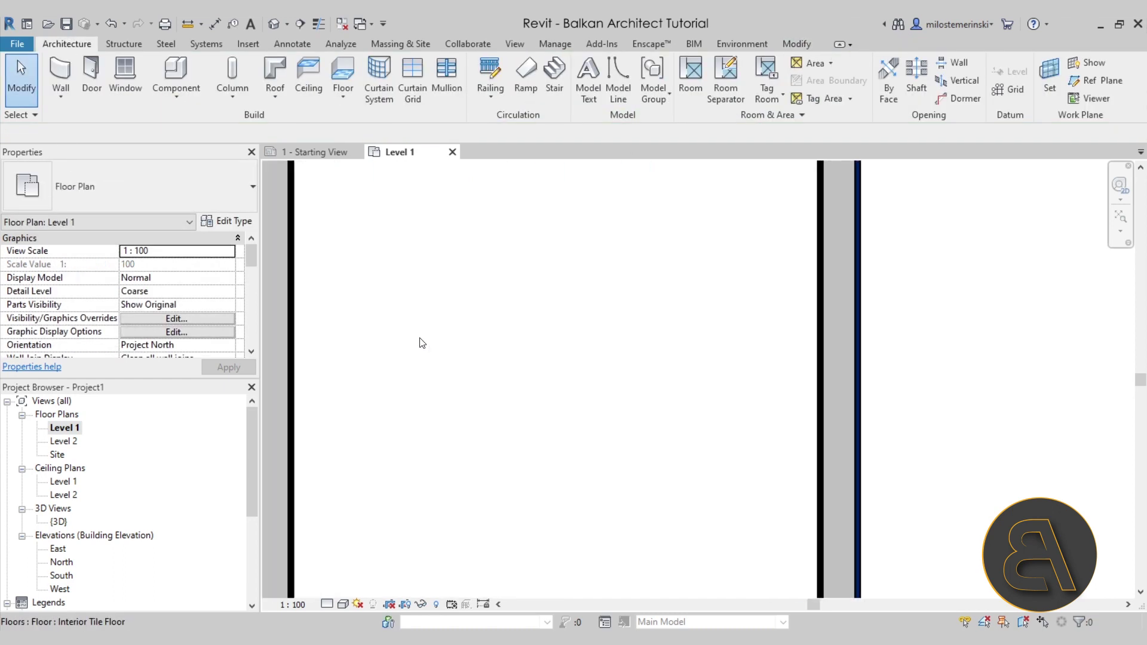
{"action": "scroll", "coordinate": [520, 340], "scroll_direction": "down", "scroll_amount": 2}
{"action": "scroll", "coordinate": [520, 341], "scroll_direction": "down", "scroll_amount": 1}
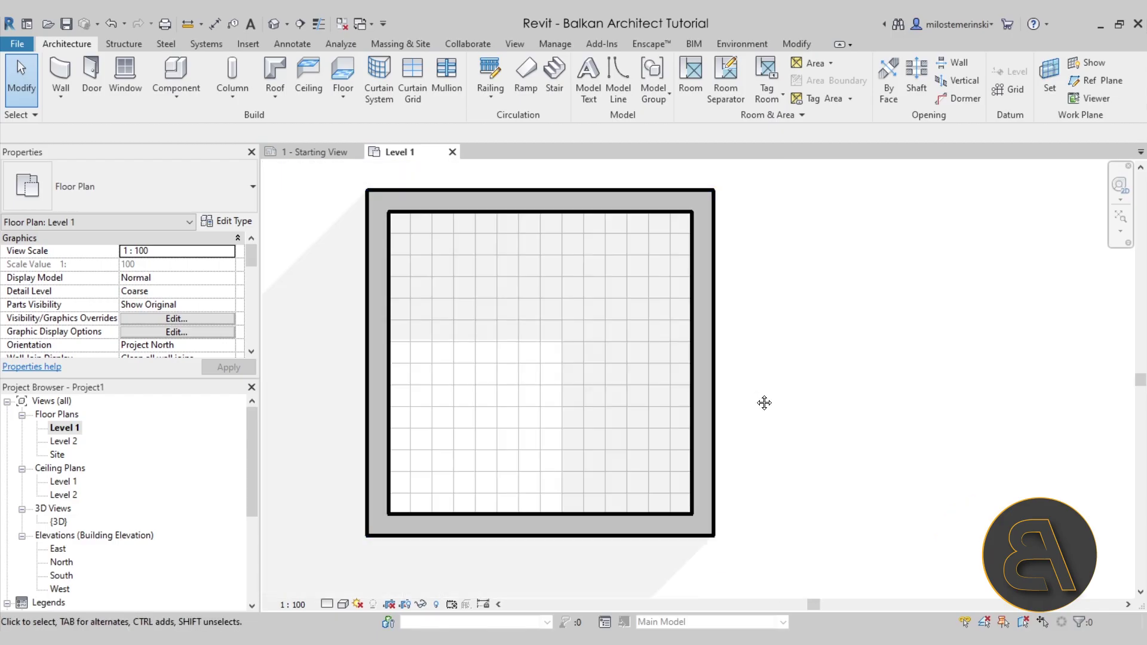
{"action": "middle_click_drag", "start_coordinate": [764, 402], "coordinate": [738, 403]}
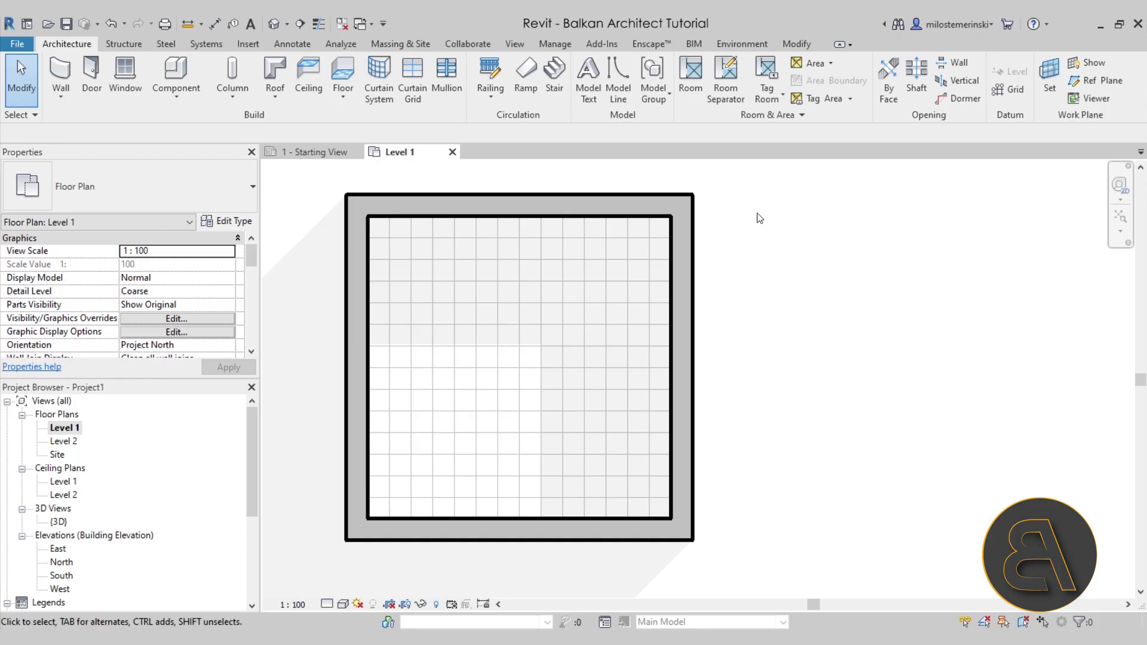
Step: Open the bimproject.cloud product catalog and shrink its window so that the project stays in view behind it
{"action": "left_click", "coordinate": [695, 44]}
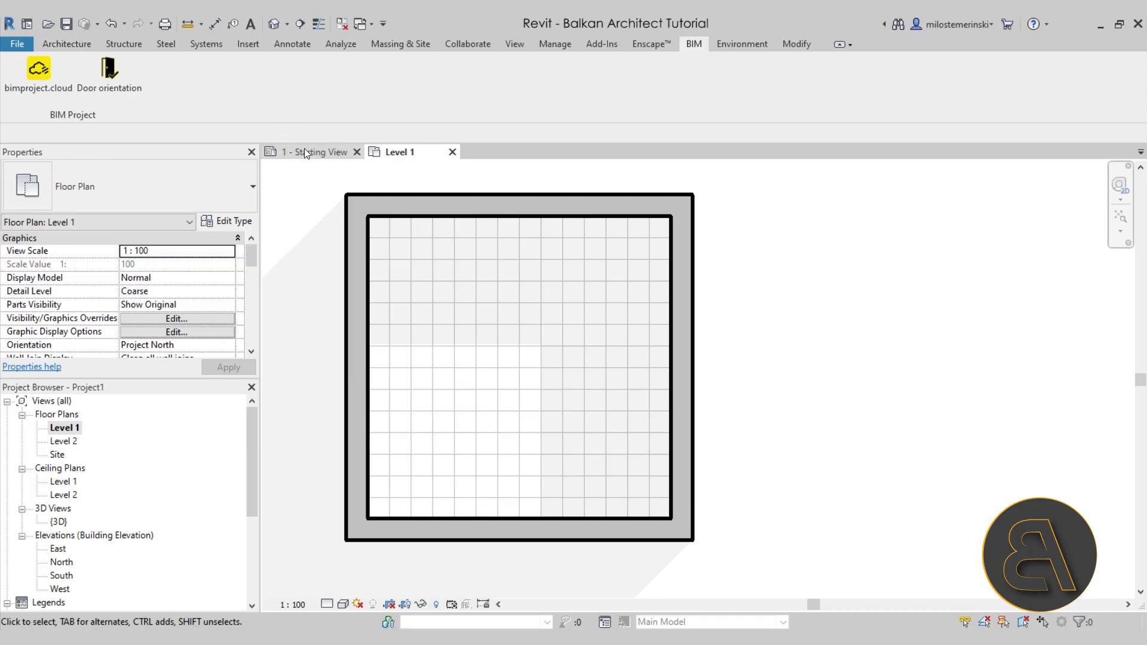
{"action": "left_click", "coordinate": [50, 92]}
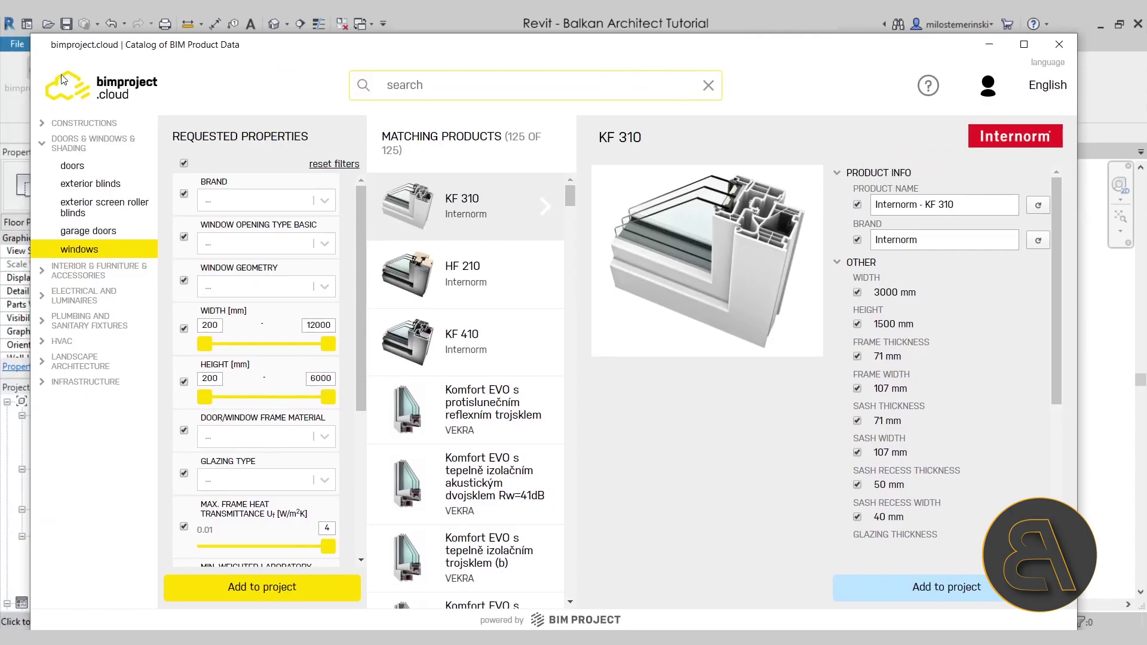
{"action": "left_click_drag", "start_coordinate": [31, 34], "coordinate": [196, 174]}
{"action": "left_click_drag", "start_coordinate": [485, 184], "coordinate": [478, 112]}
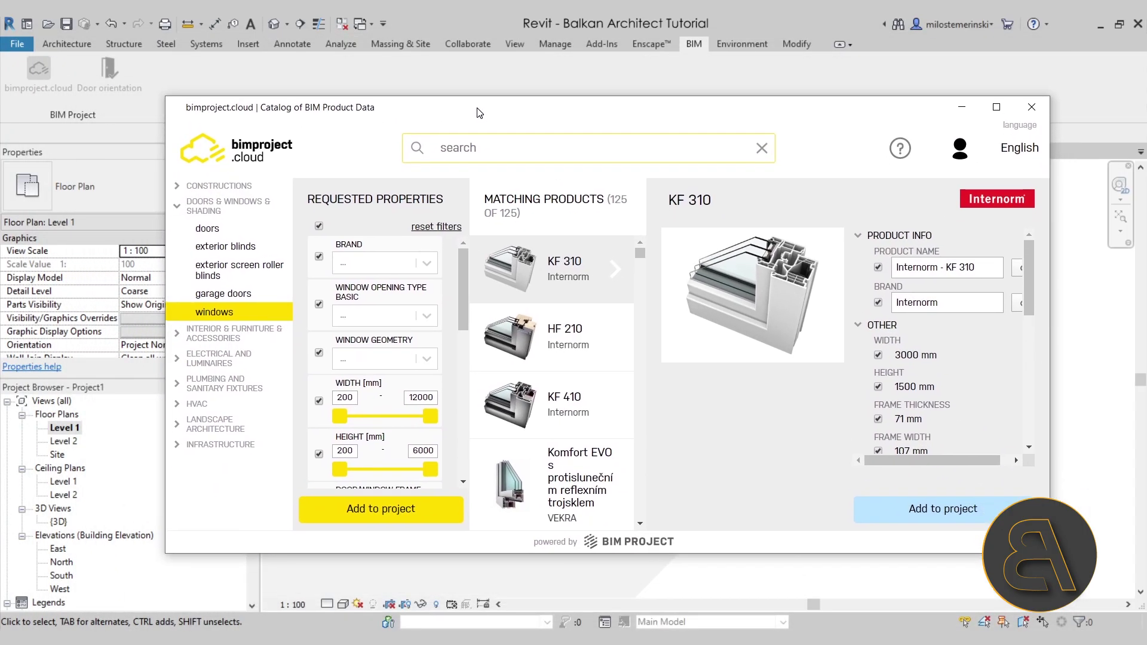
{"action": "left_click_drag", "start_coordinate": [166, 153], "coordinate": [321, 152]}
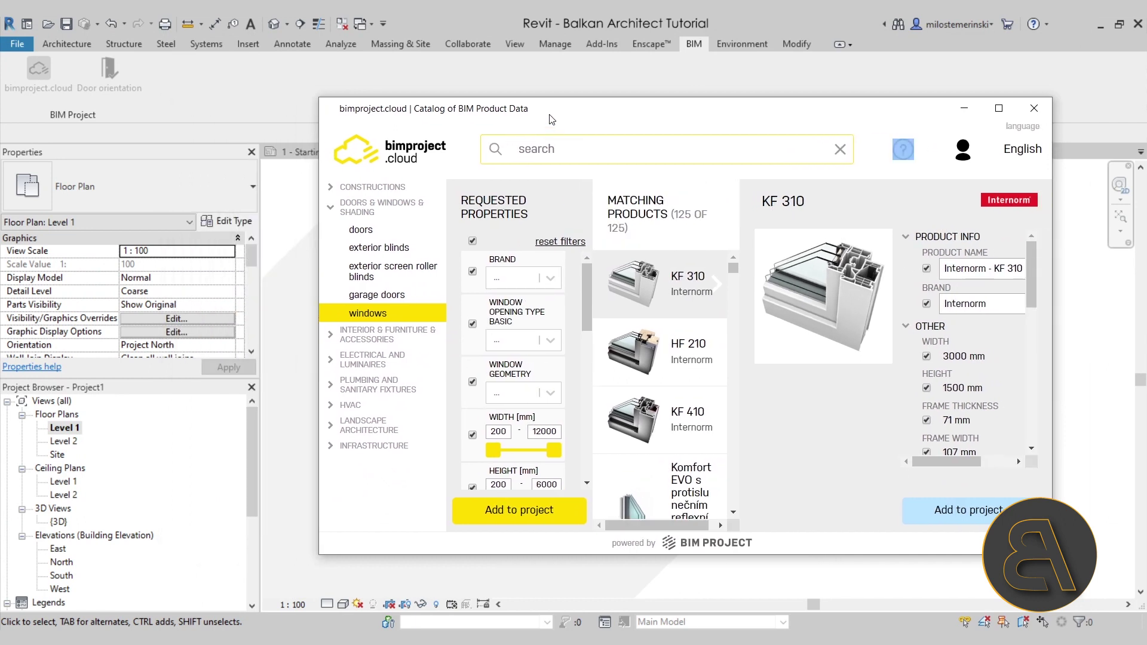
{"action": "left_click_drag", "start_coordinate": [551, 119], "coordinate": [499, 130]}
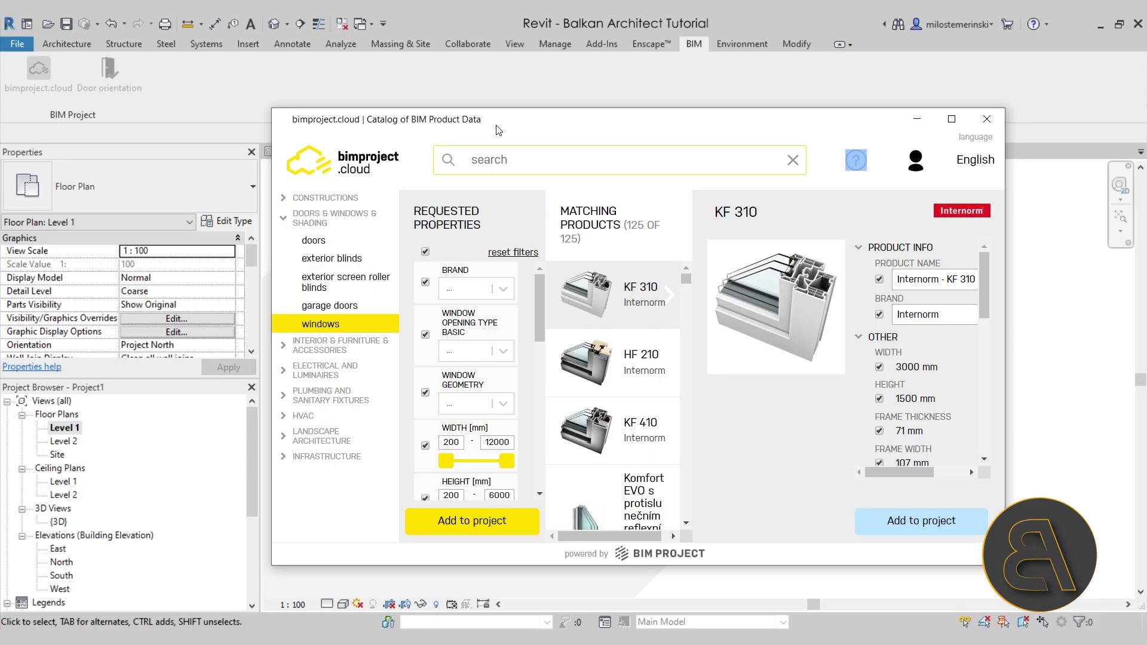
Step: Expand the plumbing and sanitary fixtures category and look through its product groups, including the bathtubs
{"action": "left_click", "coordinate": [294, 397]}
{"action": "scroll", "coordinate": [342, 394], "scroll_direction": "down", "scroll_amount": 5}
{"action": "scroll", "coordinate": [323, 358], "scroll_direction": "up", "scroll_amount": 3}
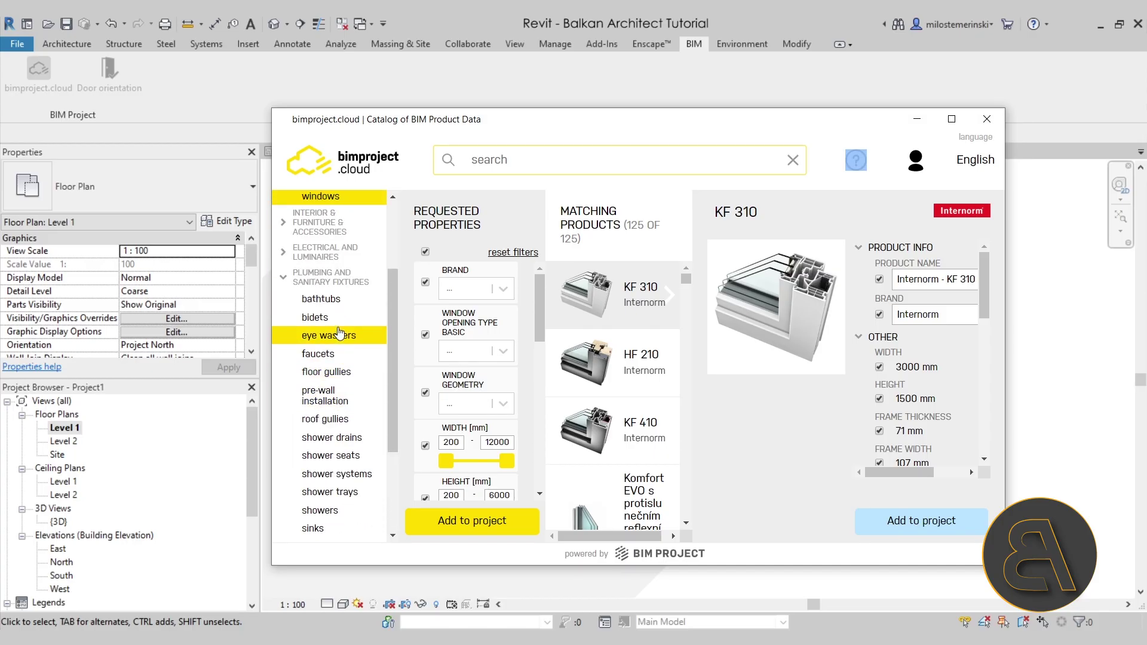
{"action": "left_click", "coordinate": [326, 373]}
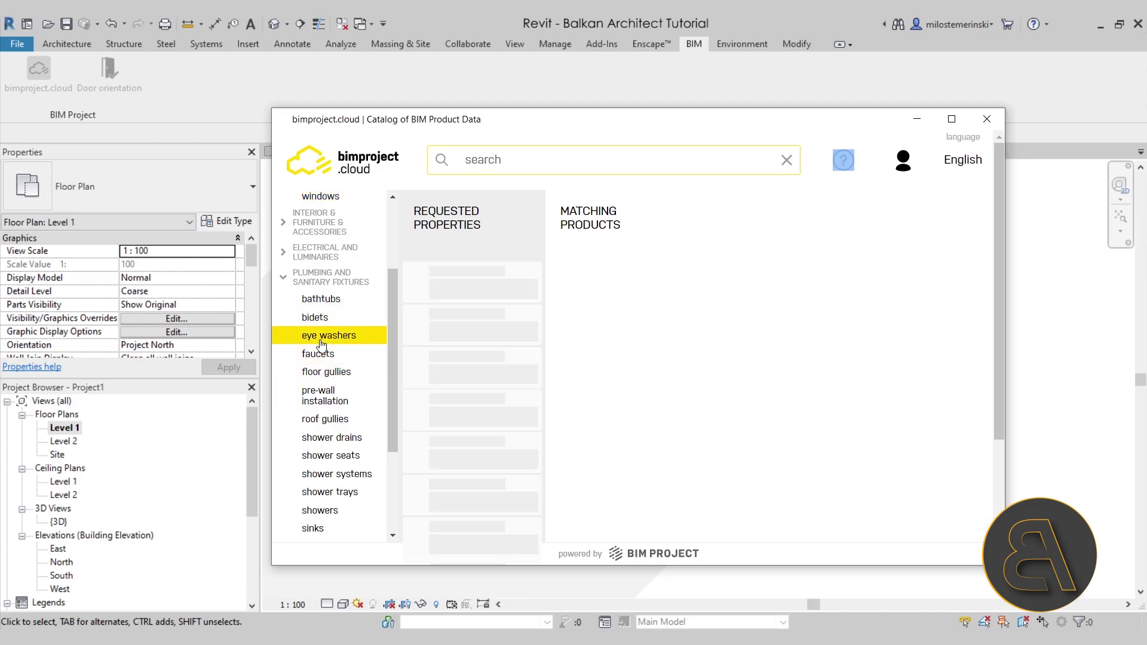
{"action": "left_click", "coordinate": [328, 335]}
{"action": "left_click", "coordinate": [322, 313]}
{"action": "left_click", "coordinate": [321, 299]}
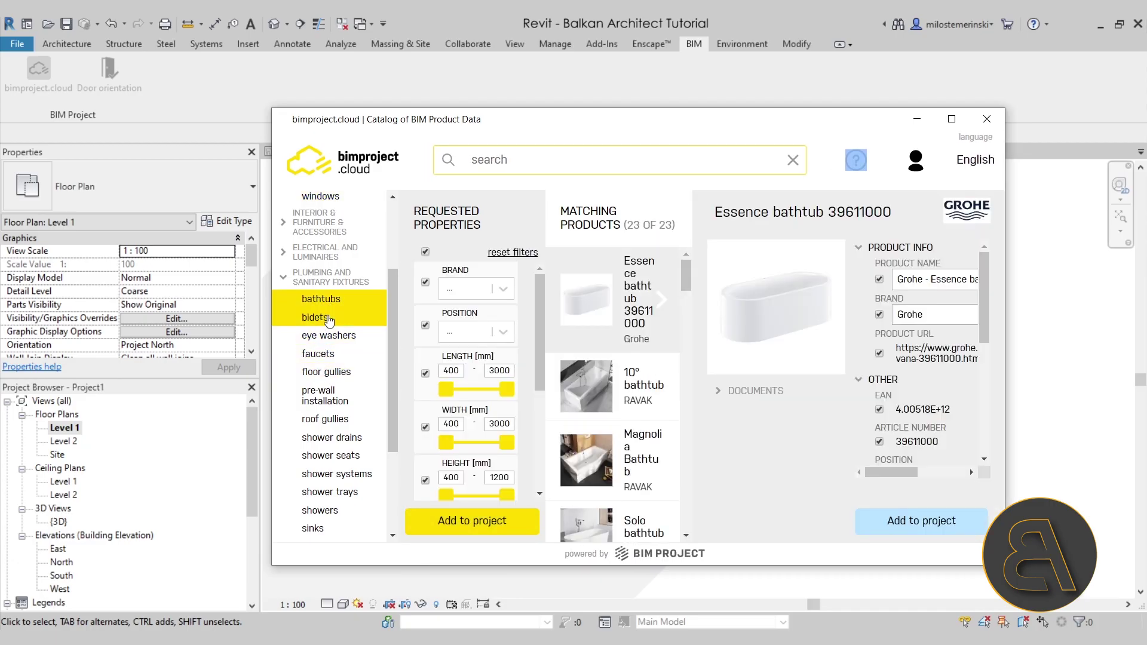
{"action": "left_click_drag", "start_coordinate": [537, 120], "coordinate": [529, 121]}
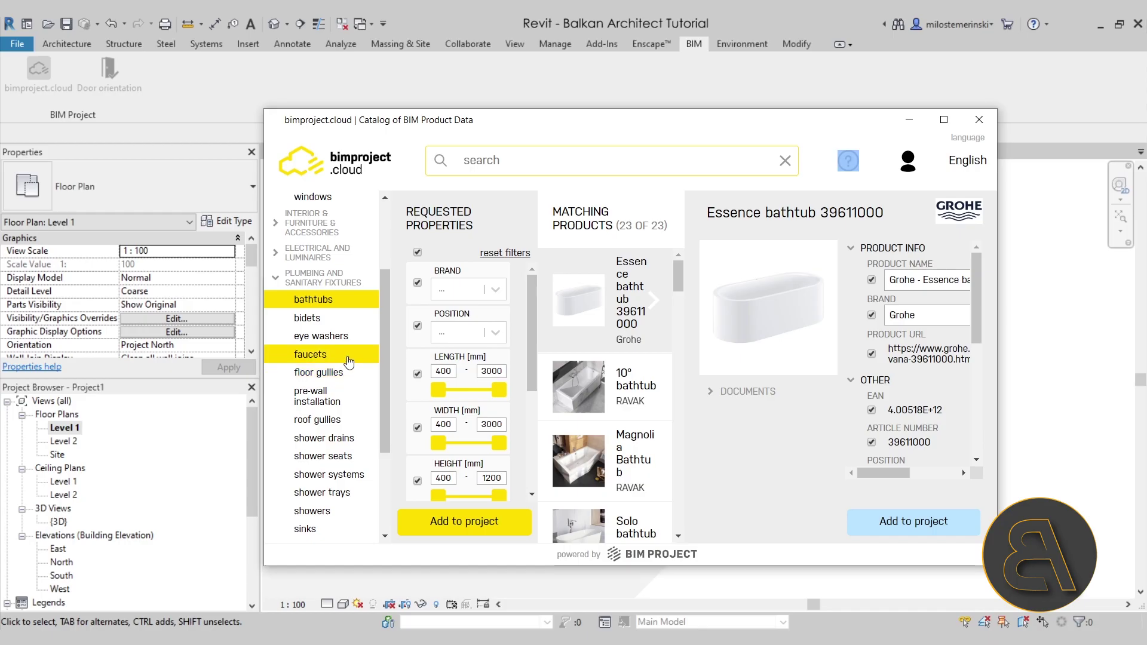
Step: List the showers and select the Siko Shower stall Multi Basic square 90 cm, opaque glass, chrome profile, universal
{"action": "scroll", "coordinate": [349, 361], "scroll_direction": "down", "scroll_amount": 2}
{"action": "left_click", "coordinate": [327, 437]}
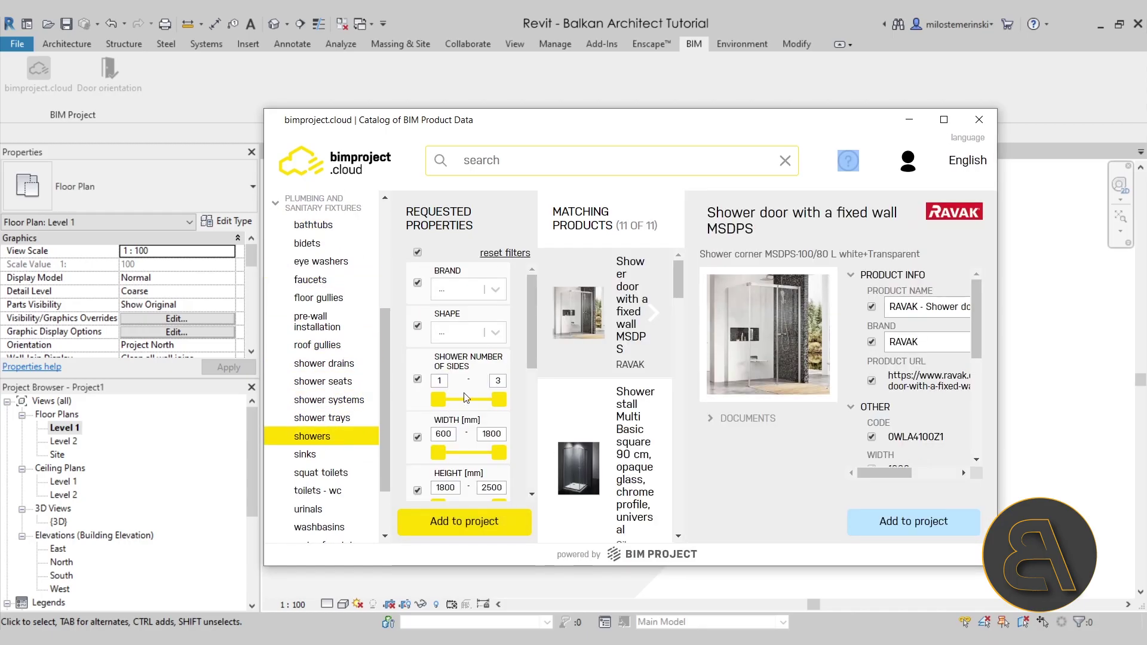
{"action": "left_click", "coordinate": [631, 422]}
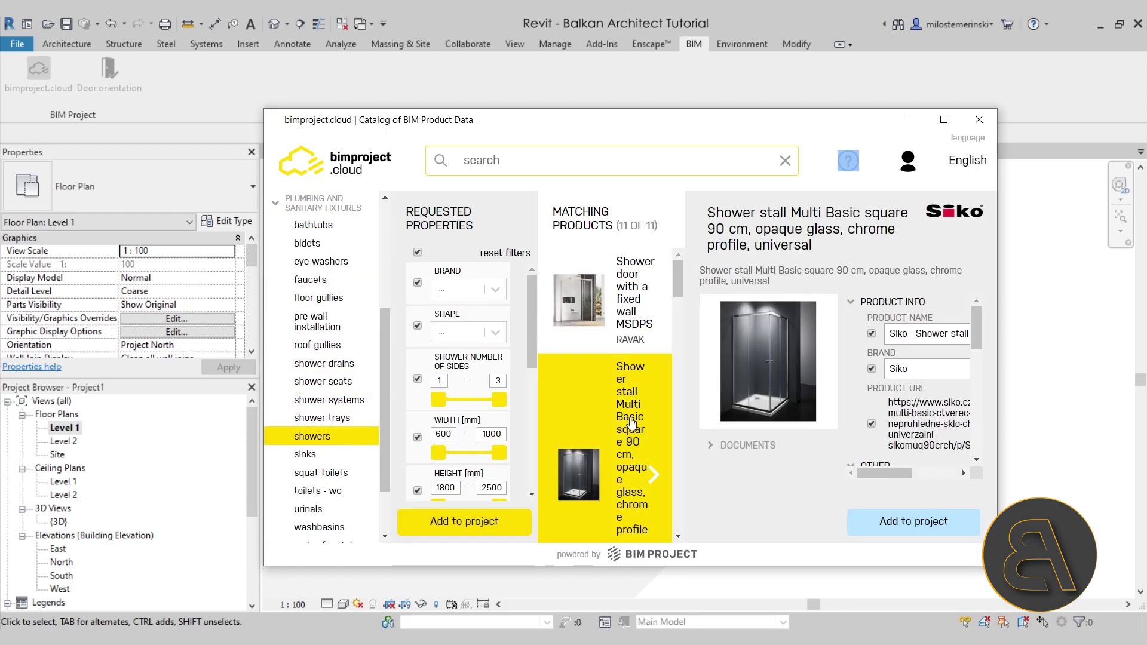
{"action": "scroll", "coordinate": [640, 369], "scroll_direction": "down", "scroll_amount": 1}
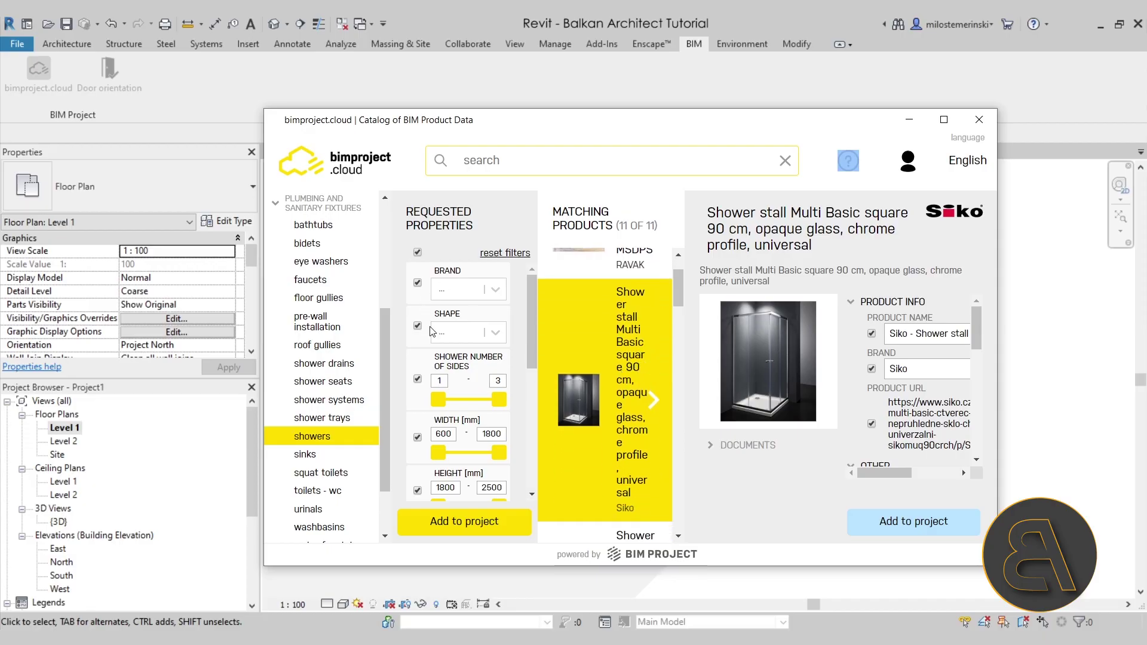
{"action": "scroll", "coordinate": [467, 392], "scroll_direction": "down", "scroll_amount": 1}
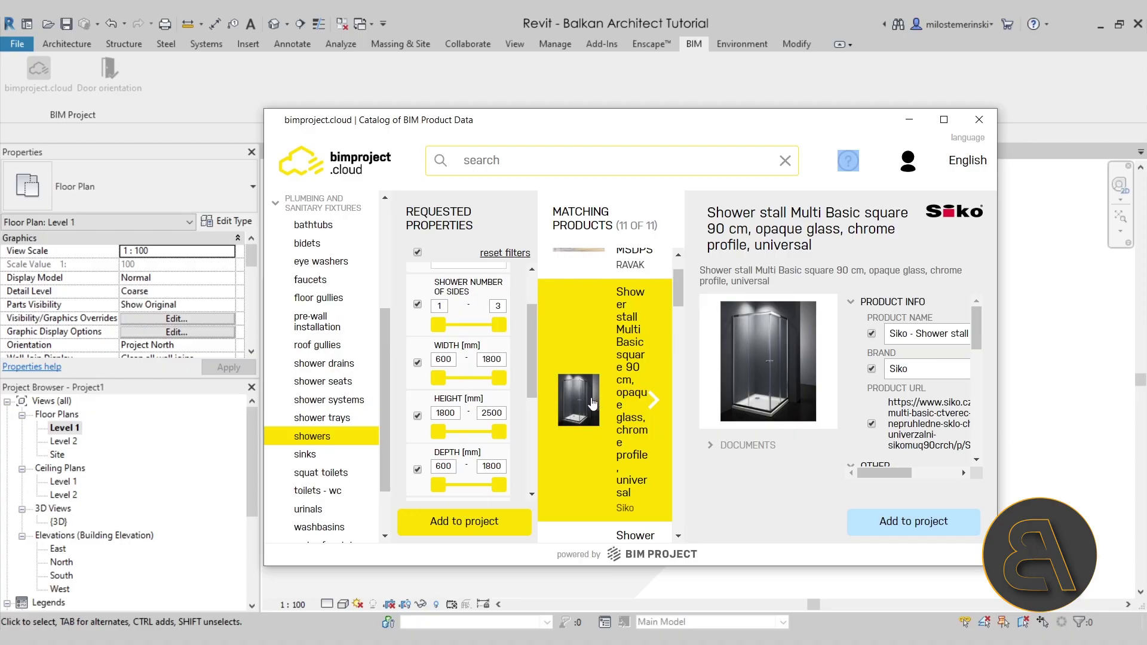
Step: Start adding the selected shower stall to the project and review the naming and parameters of its new family
{"action": "left_click", "coordinate": [899, 524]}
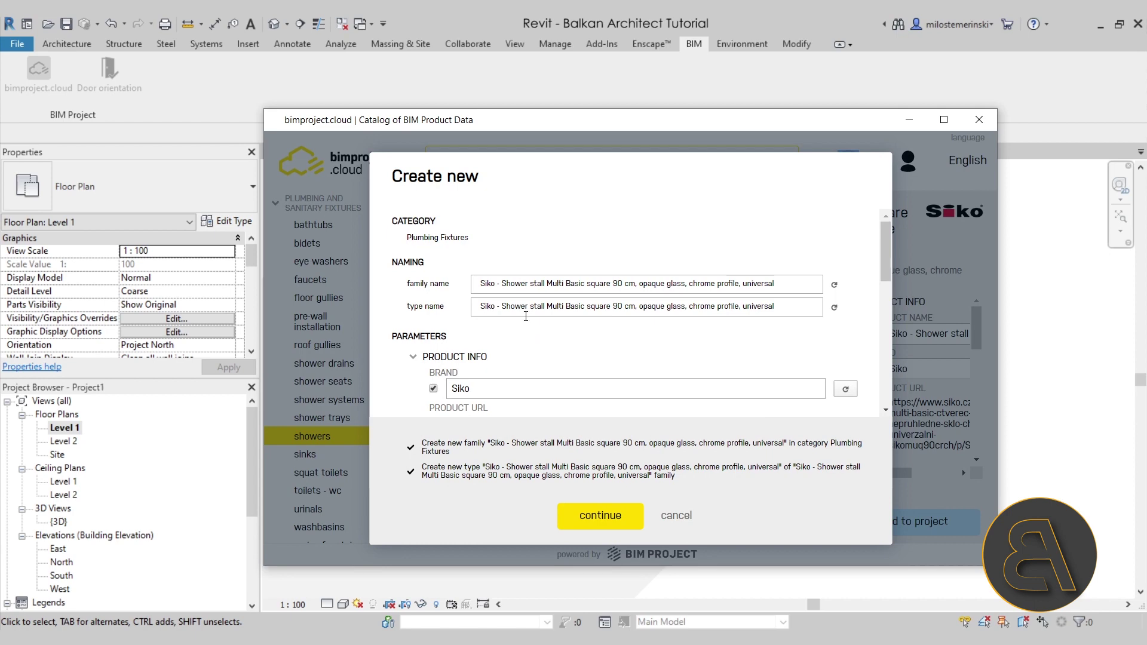
{"action": "scroll", "coordinate": [596, 335], "scroll_direction": "down", "scroll_amount": 10}
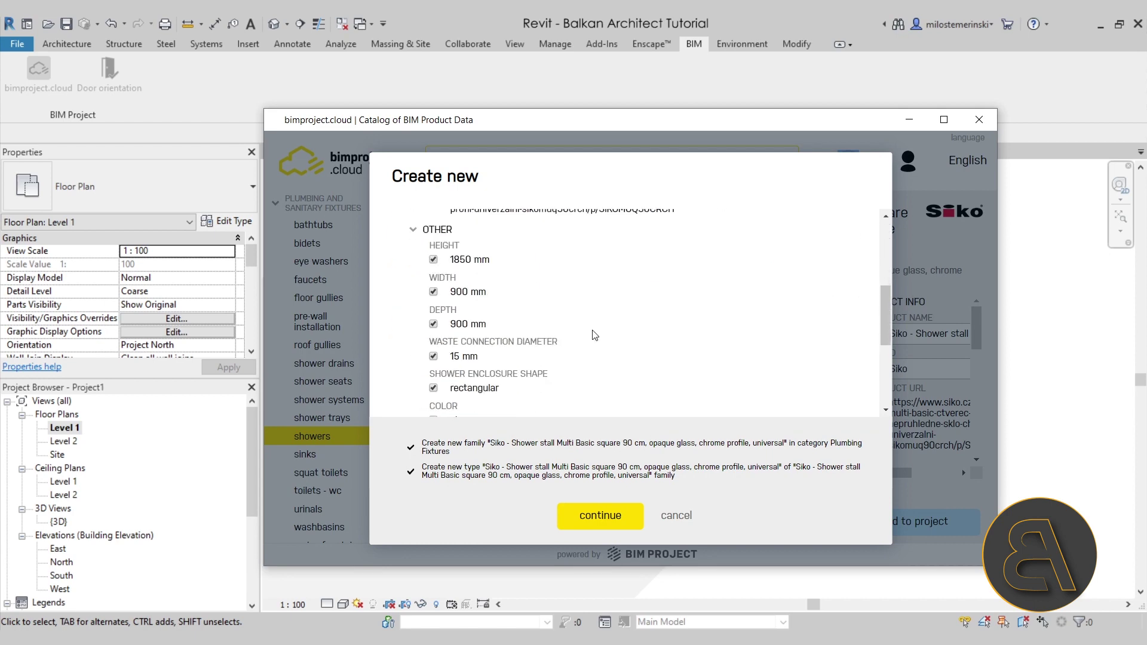
{"action": "scroll", "coordinate": [595, 335], "scroll_direction": "up", "scroll_amount": 10}
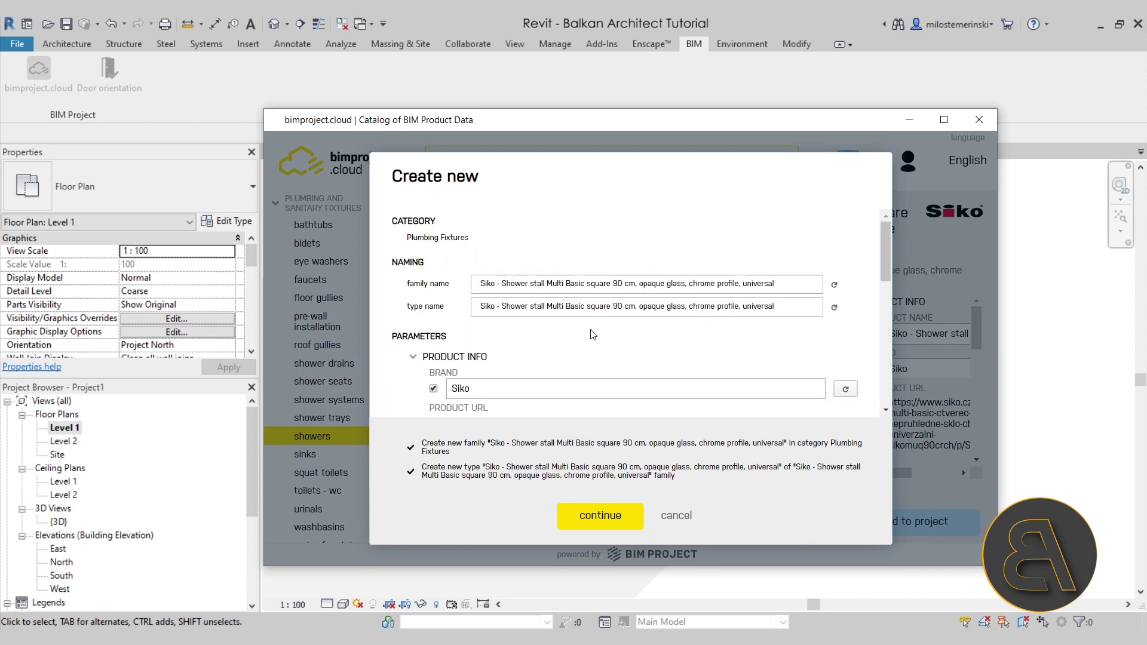
Step: Shorten both the family name and the type name of the new shower to "Siko - Shower stall"
{"action": "left_click", "coordinate": [504, 289]}
{"action": "left_click_drag", "start_coordinate": [503, 289], "coordinate": [747, 291]}
{"action": "left_click", "coordinate": [577, 294]}
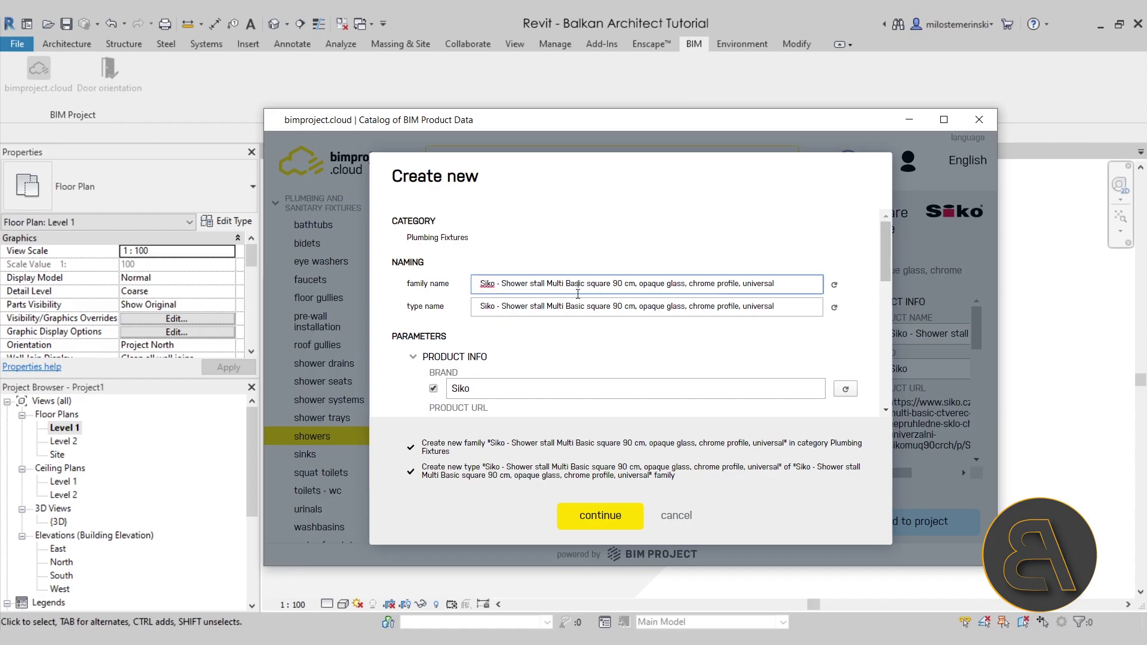
{"action": "left_click_drag", "start_coordinate": [547, 285], "coordinate": [774, 285]}
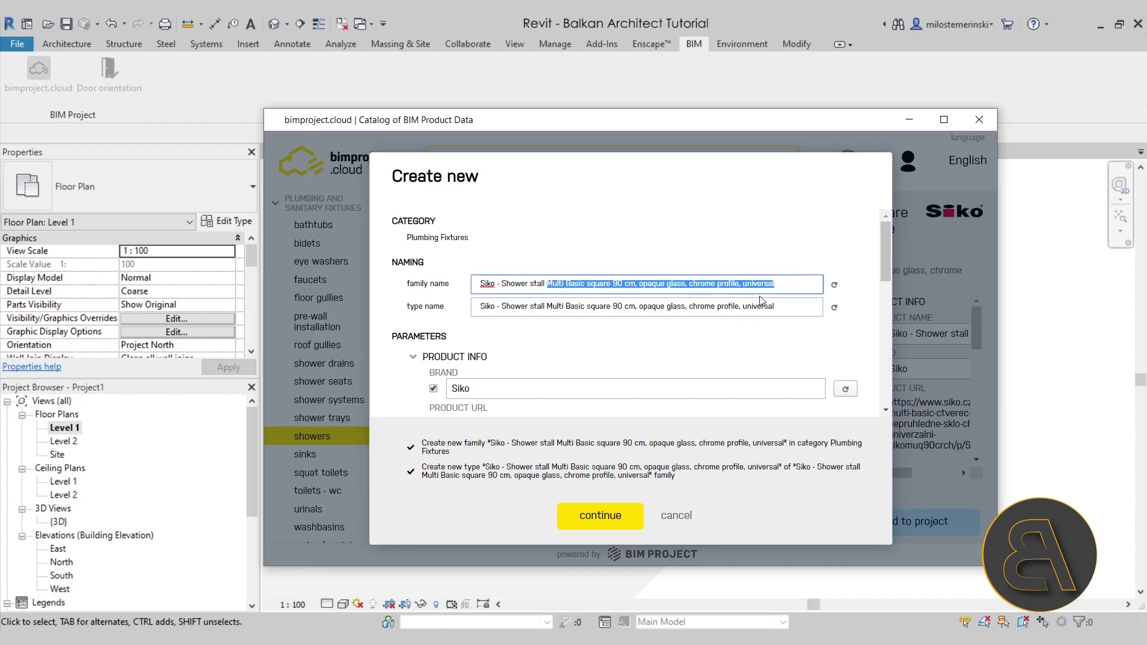
{"action": "key", "text": "BackSpace"}
{"action": "left_click_drag", "start_coordinate": [546, 307], "coordinate": [775, 308]}
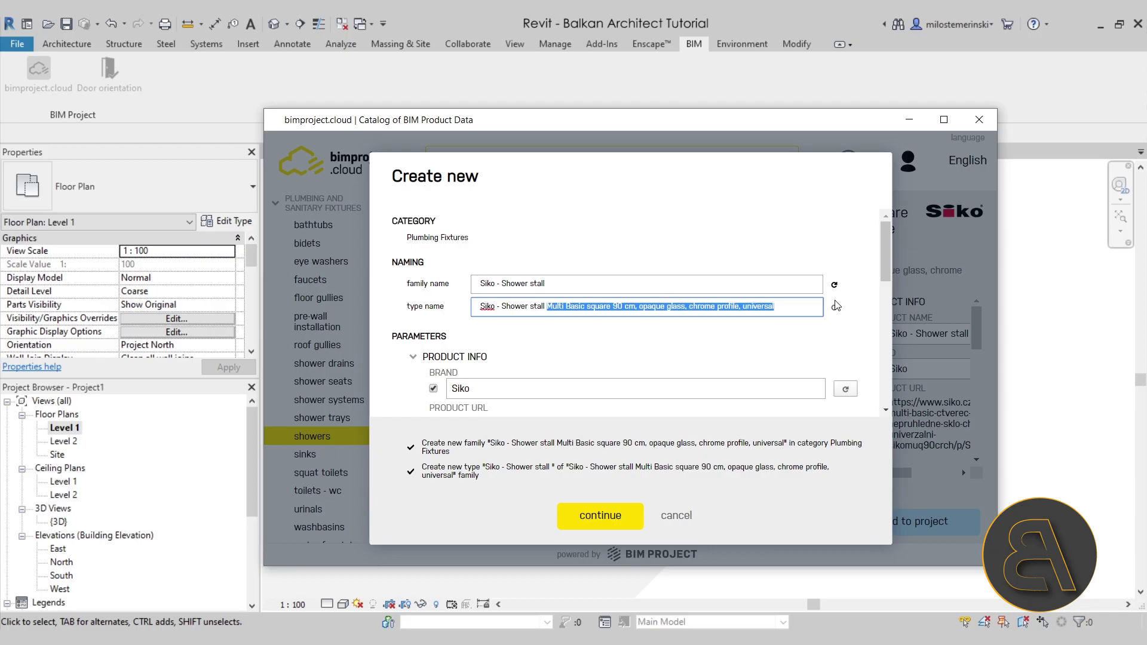
{"action": "key", "text": "BackSpace"}
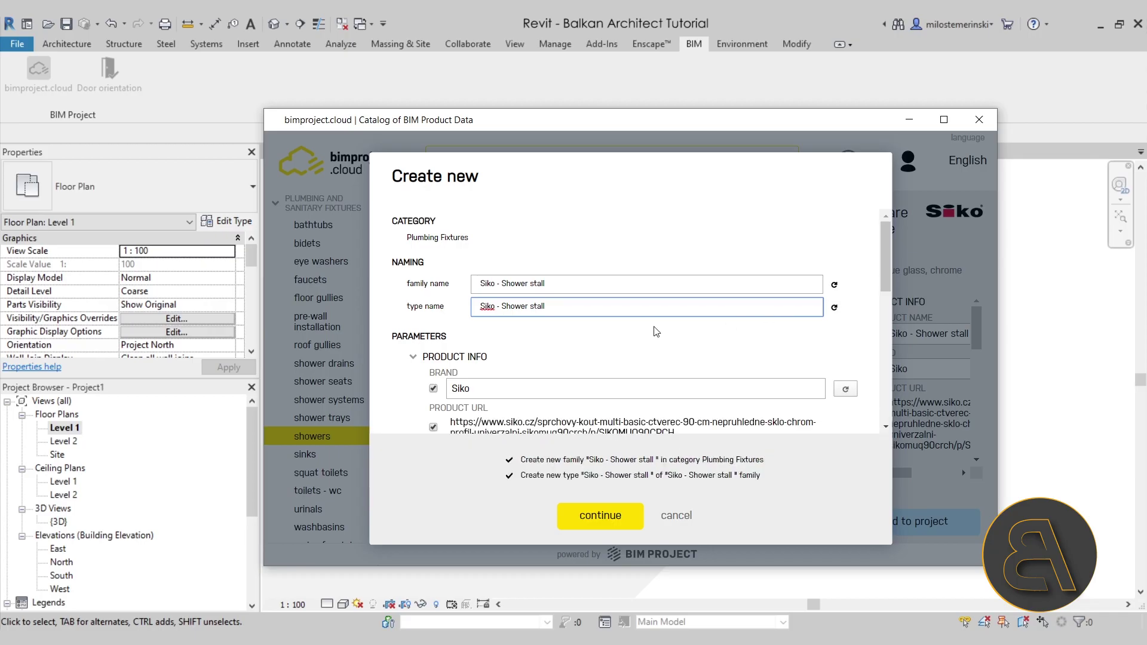
Step: Review the shower stall's parameters, create the family, and place one stall in the upper-left corner of the room
{"action": "scroll", "coordinate": [640, 344], "scroll_direction": "down", "scroll_amount": 3}
{"action": "scroll", "coordinate": [589, 320], "scroll_direction": "down", "scroll_amount": 3}
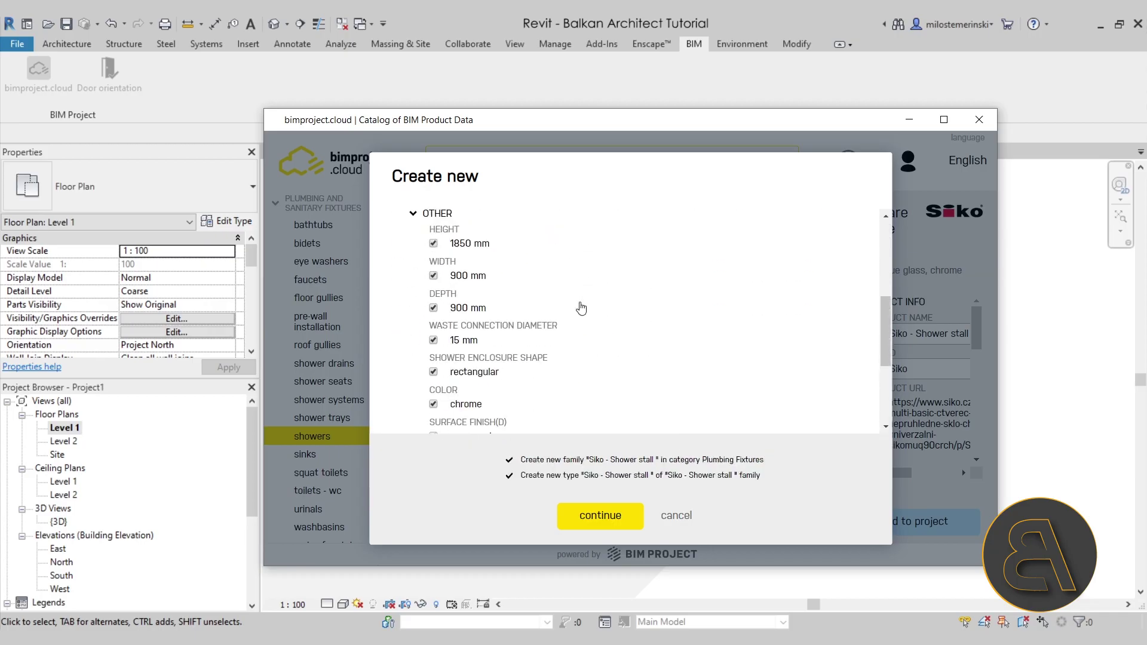
{"action": "scroll", "coordinate": [590, 318], "scroll_direction": "down", "scroll_amount": 3}
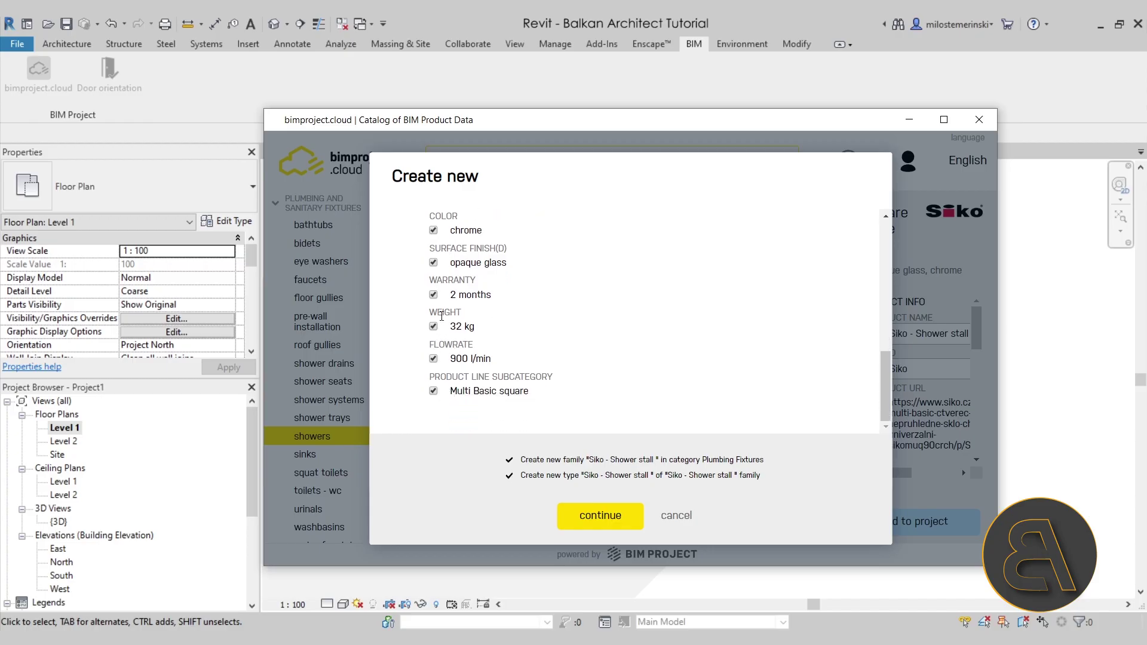
{"action": "scroll", "coordinate": [431, 380], "scroll_direction": "up", "scroll_amount": 3}
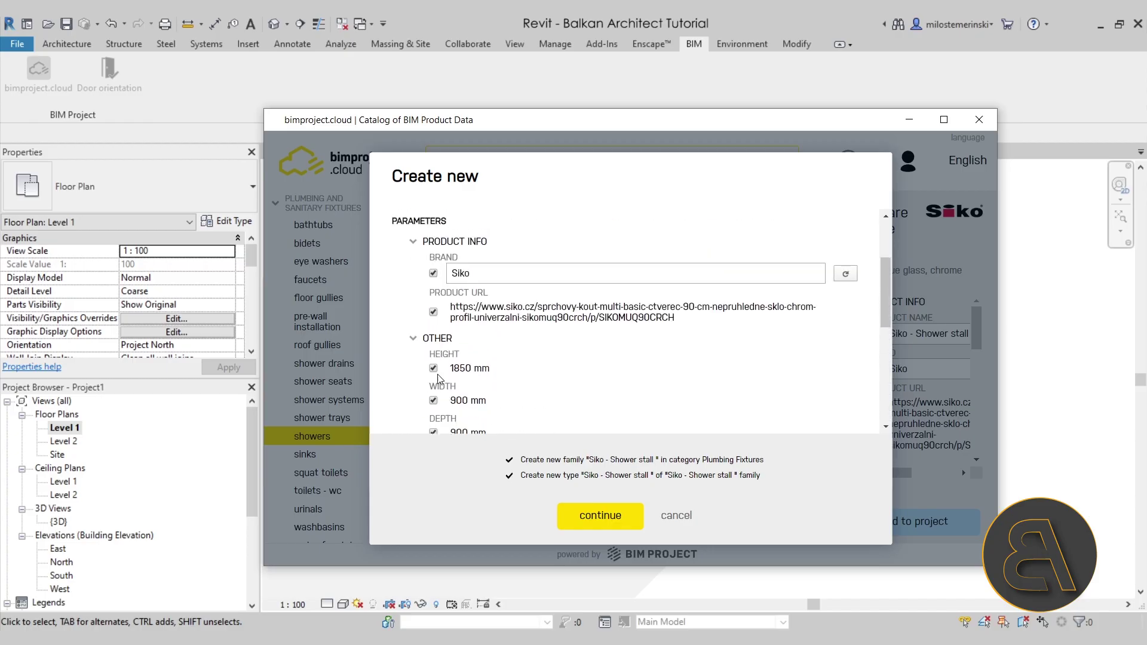
{"action": "scroll", "coordinate": [478, 302], "scroll_direction": "down", "scroll_amount": 3}
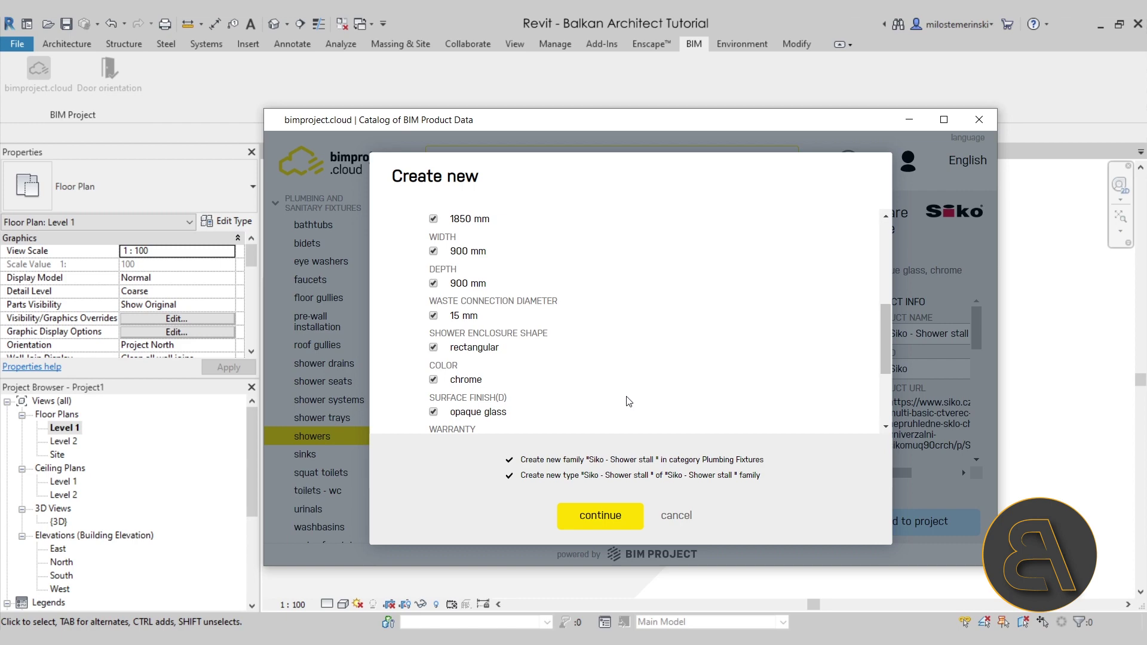
{"action": "left_click", "coordinate": [601, 516]}
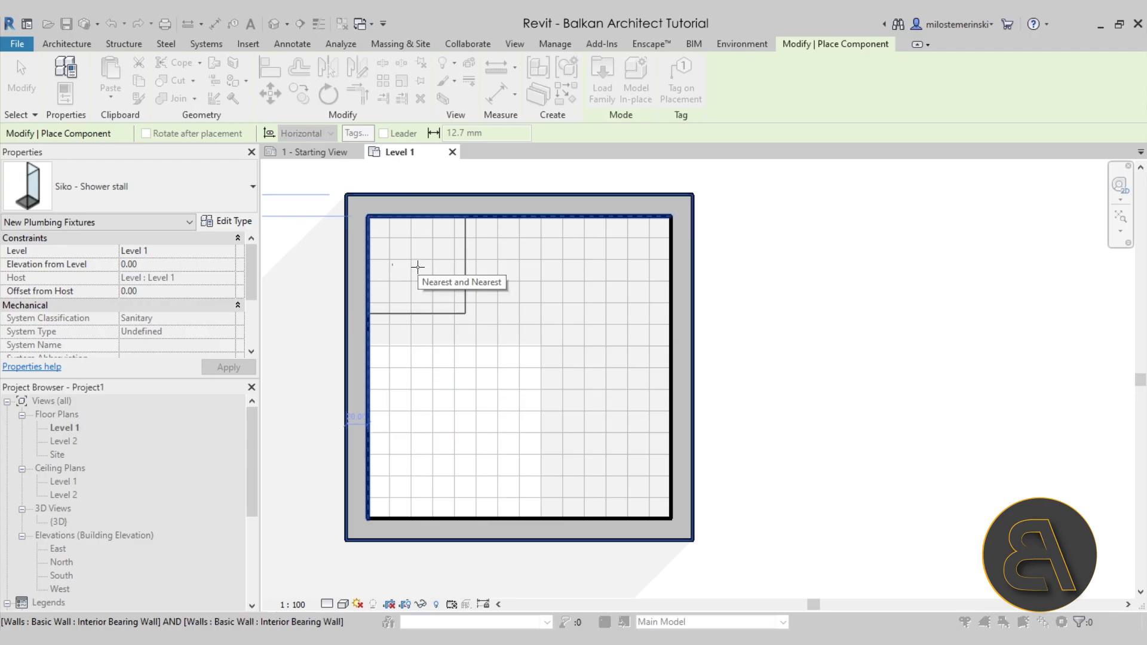
{"action": "left_click", "coordinate": [417, 267]}
{"action": "key", "text": "Escape"}
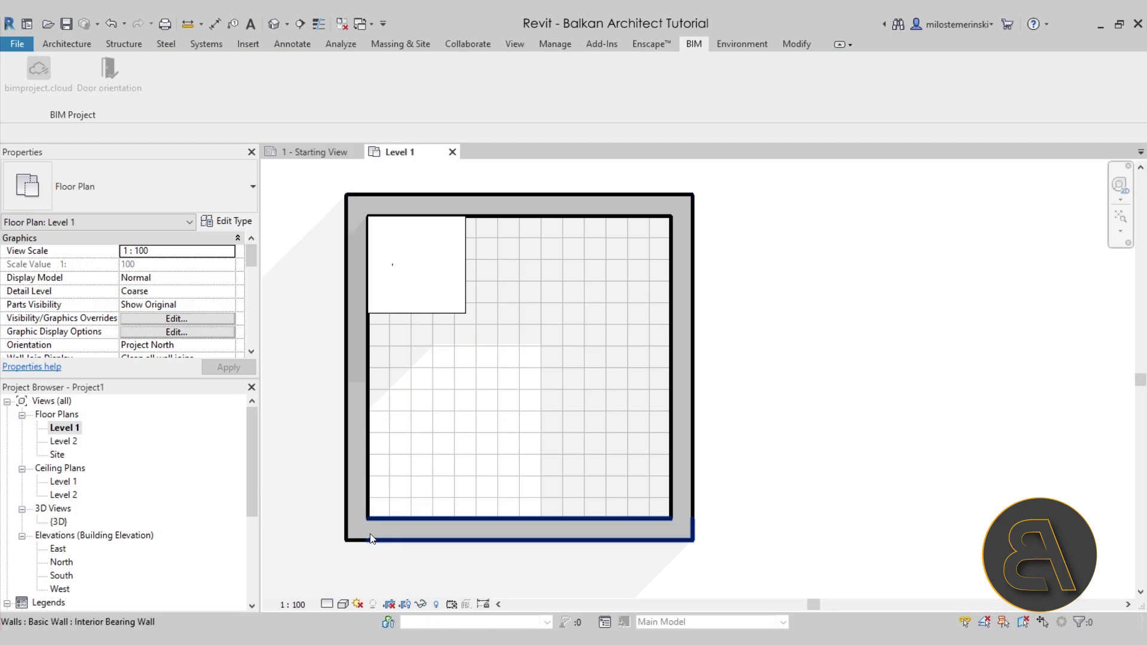
Step: Set the floor plan's detail level to Fine and select the shower stall to check its connector and position against the walls
{"action": "left_click", "coordinate": [331, 604]}
{"action": "left_click", "coordinate": [341, 591]}
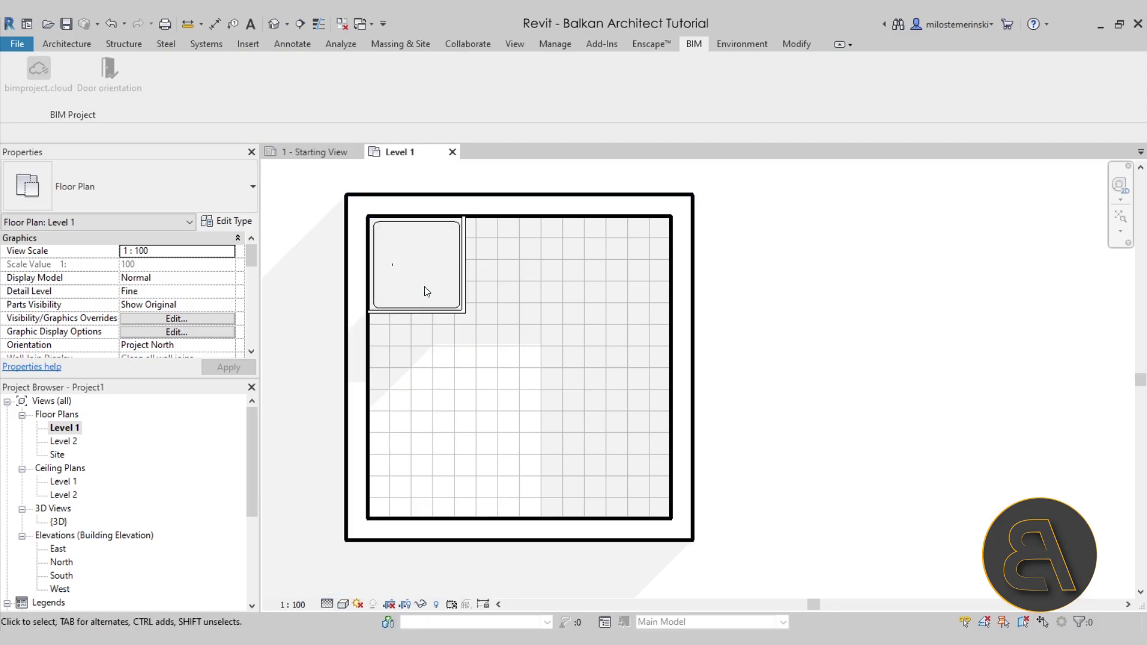
{"action": "scroll", "coordinate": [430, 297], "scroll_direction": "up", "scroll_amount": 2}
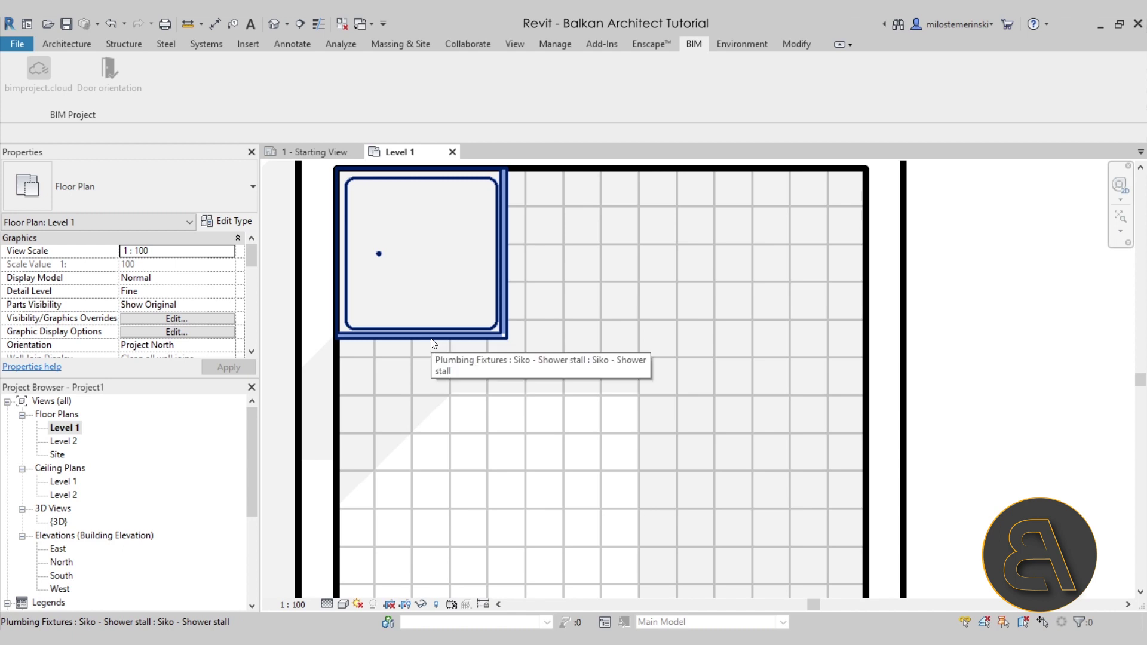
{"action": "left_click", "coordinate": [434, 343]}
{"action": "scroll", "coordinate": [419, 335], "scroll_direction": "down", "scroll_amount": 1}
{"action": "middle_click_drag", "start_coordinate": [291, 281], "coordinate": [411, 287]}
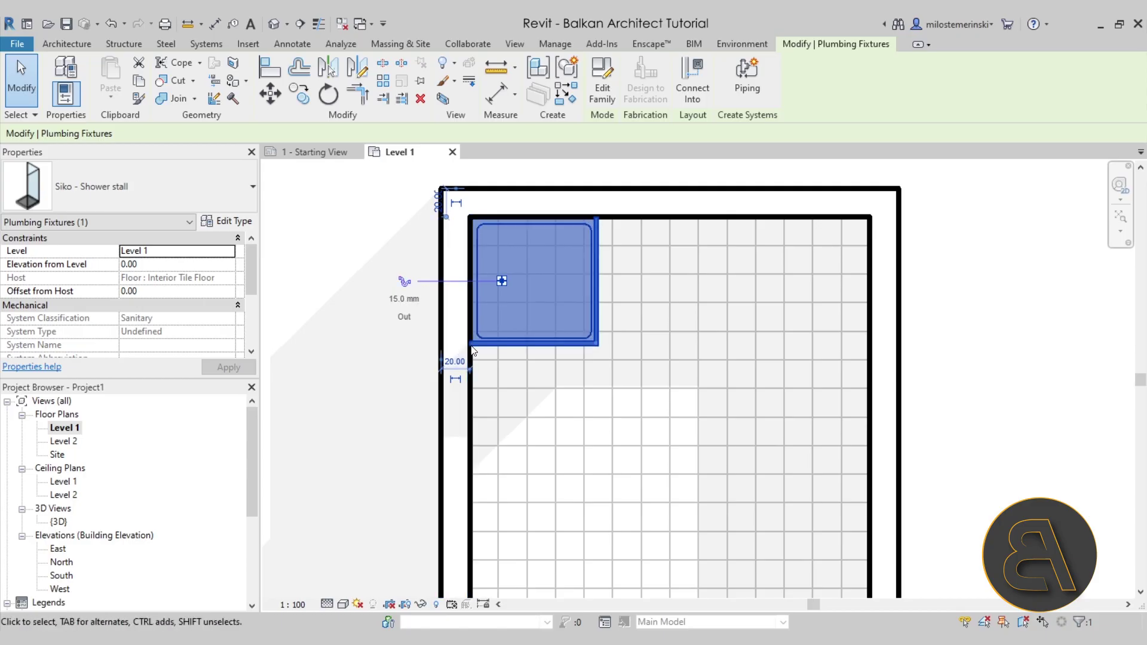
{"action": "left_click", "coordinate": [368, 392]}
{"action": "scroll", "coordinate": [511, 333], "scroll_direction": "down", "scroll_amount": 3}
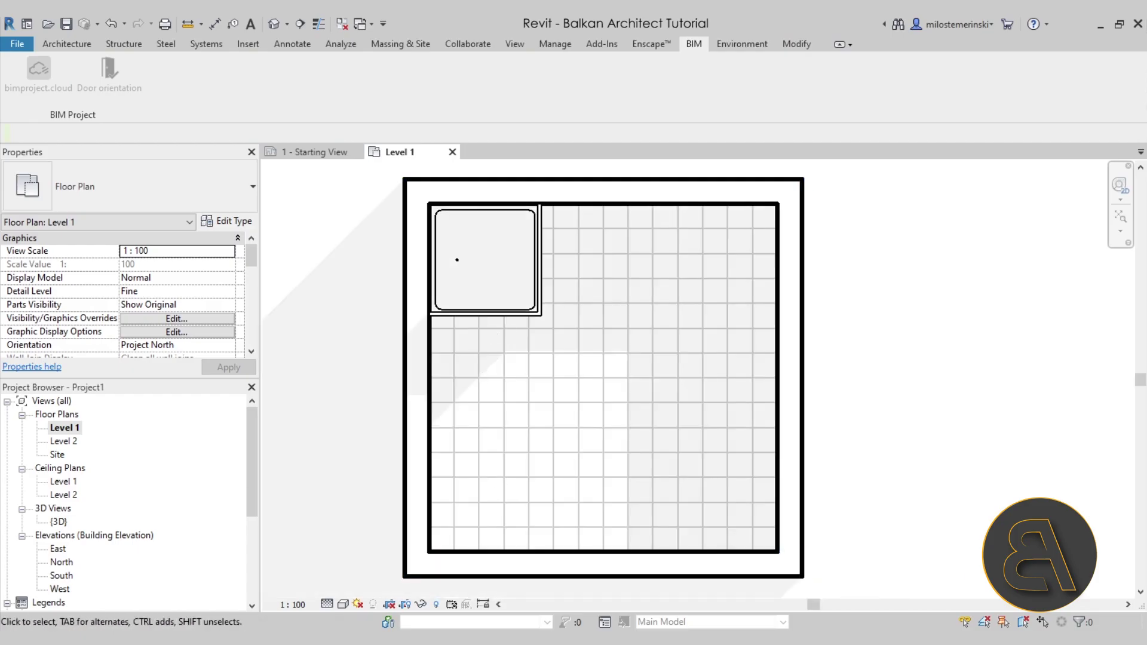
Step: Reopen the bimproject.cloud catalog, list the washbasins and select the PIRAMIT E-403 / TAM AYAKLI LAVABO
{"action": "left_click", "coordinate": [38, 70]}
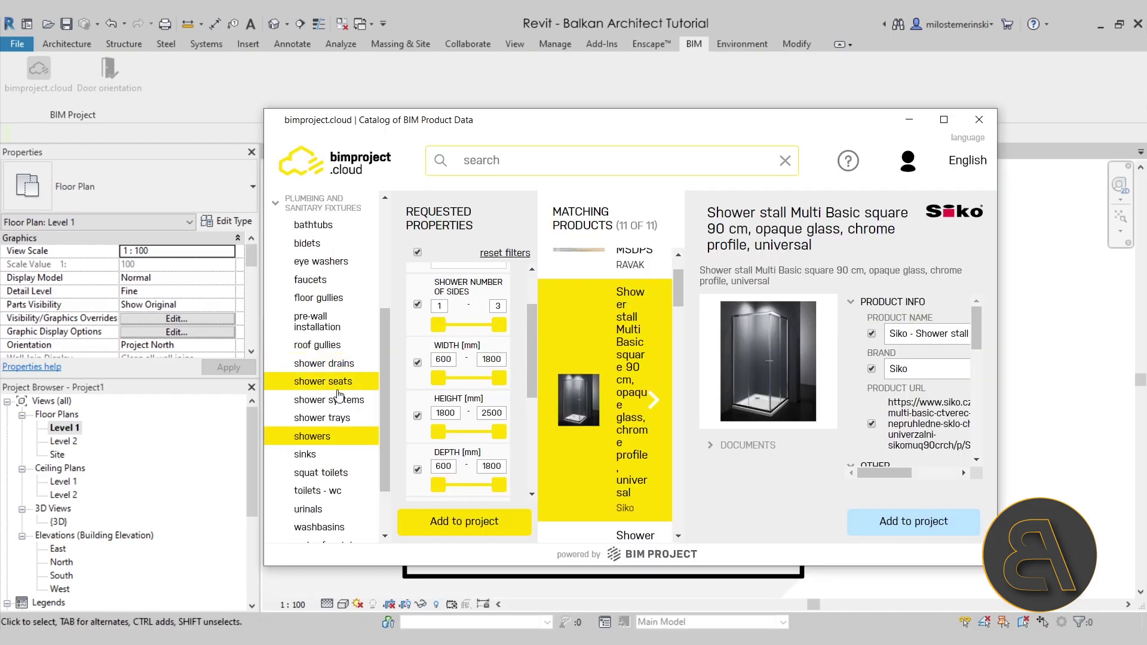
{"action": "scroll", "coordinate": [340, 394], "scroll_direction": "down", "scroll_amount": 2}
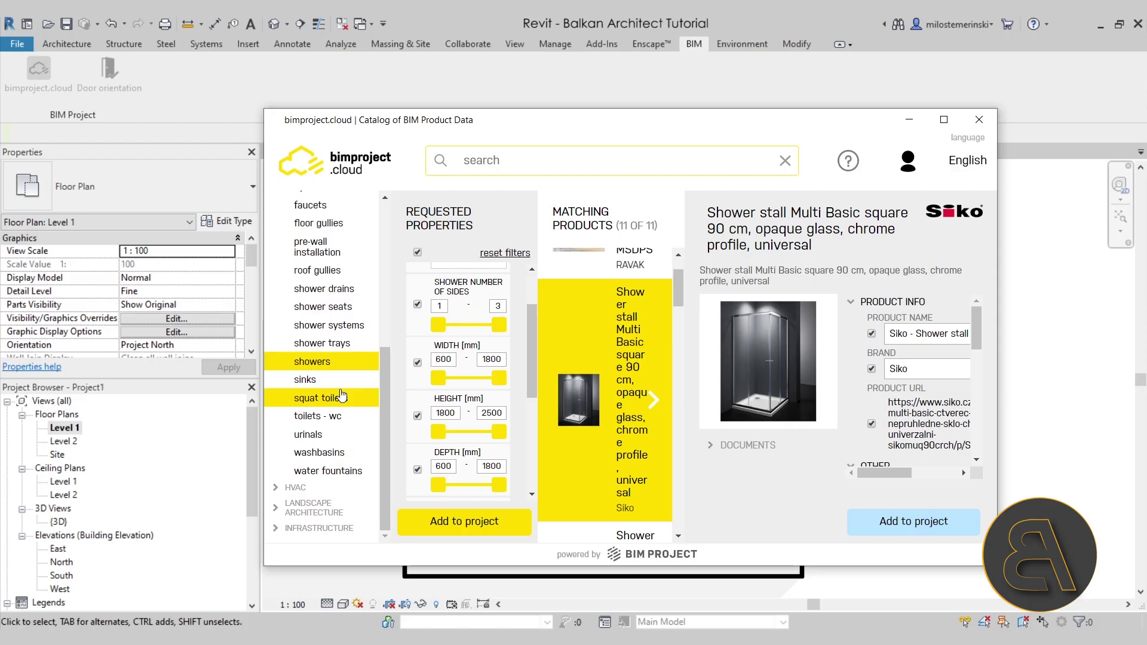
{"action": "left_click", "coordinate": [344, 454]}
{"action": "scroll", "coordinate": [631, 364], "scroll_direction": "down", "scroll_amount": 2}
{"action": "left_click_drag", "start_coordinate": [678, 288], "coordinate": [680, 438]}
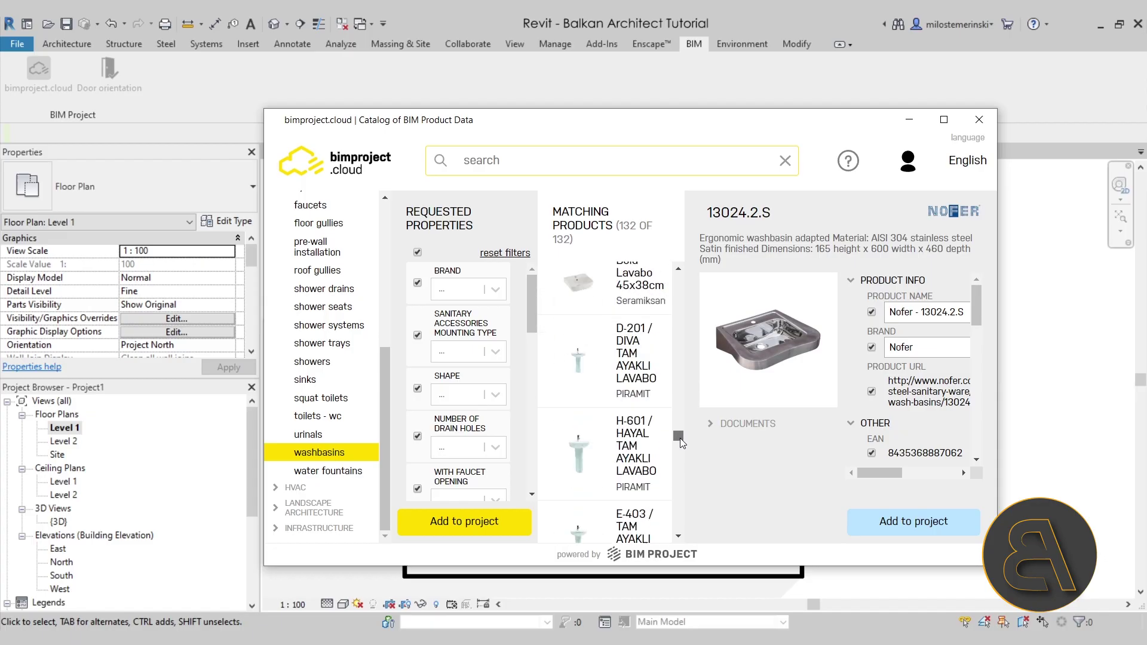
{"action": "left_click", "coordinate": [575, 457]}
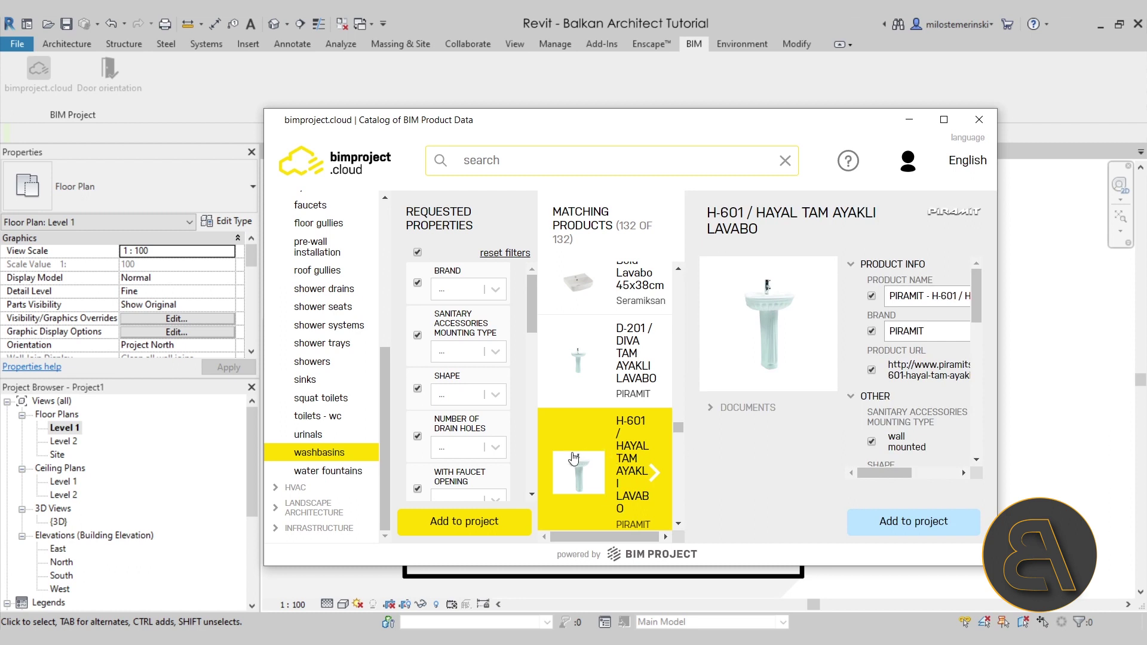
{"action": "scroll", "coordinate": [574, 459], "scroll_direction": "down", "scroll_amount": 1}
{"action": "left_click", "coordinate": [578, 475]}
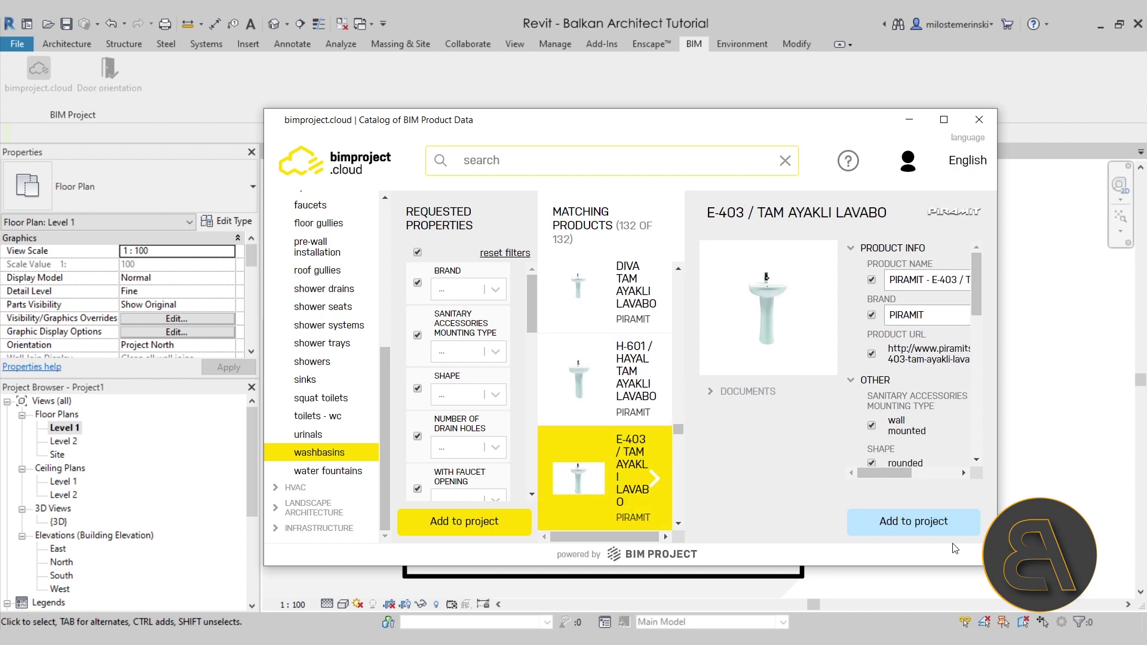
Step: Add the selected washbasin to the project with its default family and type names after reviewing its parameters
{"action": "left_click", "coordinate": [923, 525]}
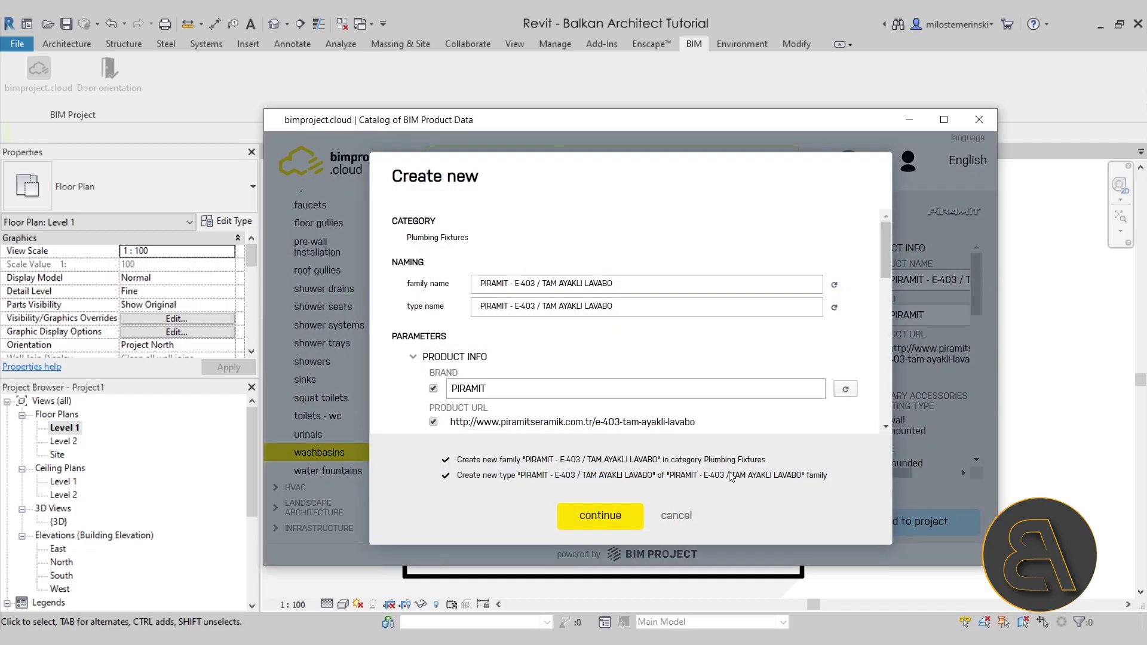
{"action": "scroll", "coordinate": [504, 300], "scroll_direction": "down", "scroll_amount": 10}
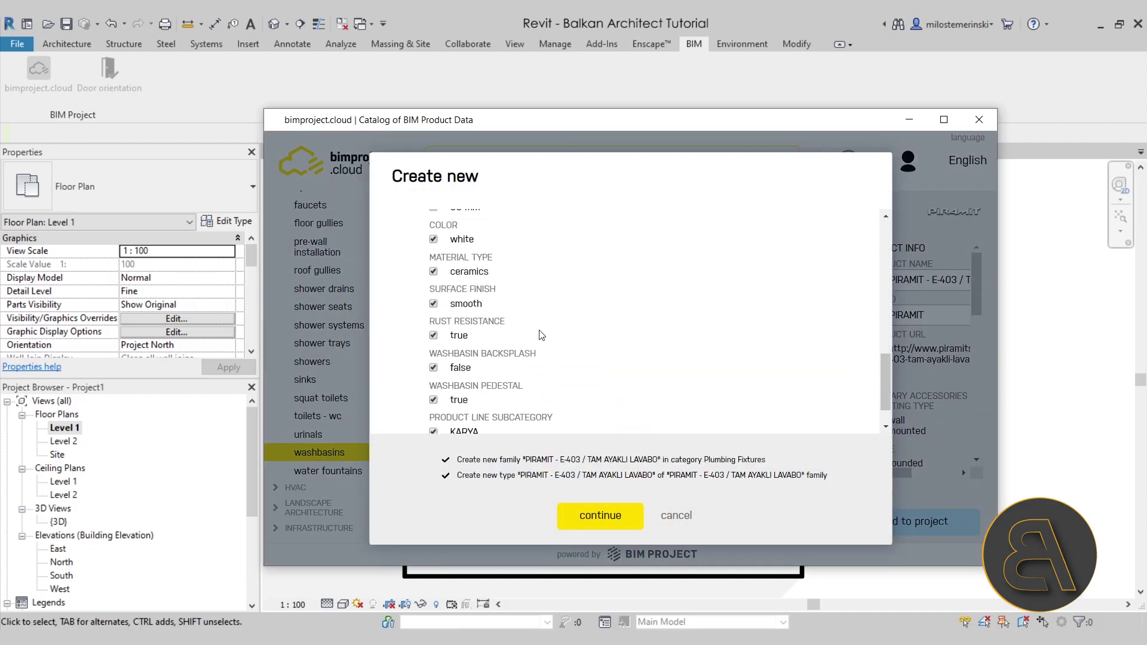
{"action": "scroll", "coordinate": [519, 343], "scroll_direction": "up", "scroll_amount": 8}
{"action": "scroll", "coordinate": [517, 296], "scroll_direction": "down", "scroll_amount": 2}
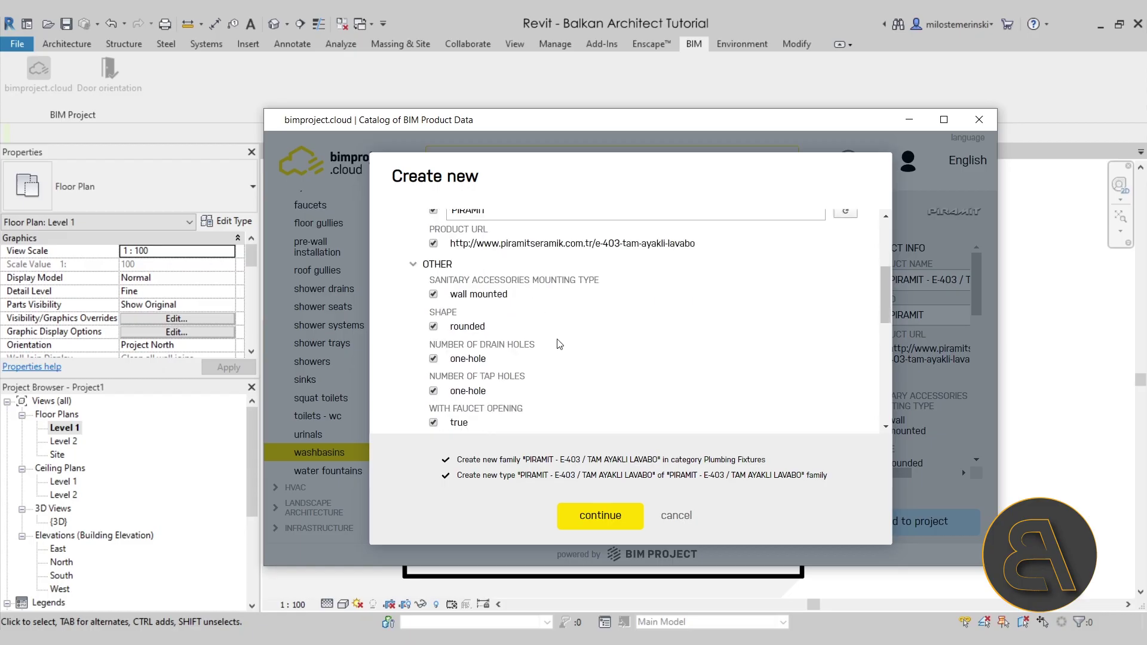
{"action": "left_click", "coordinate": [603, 516]}
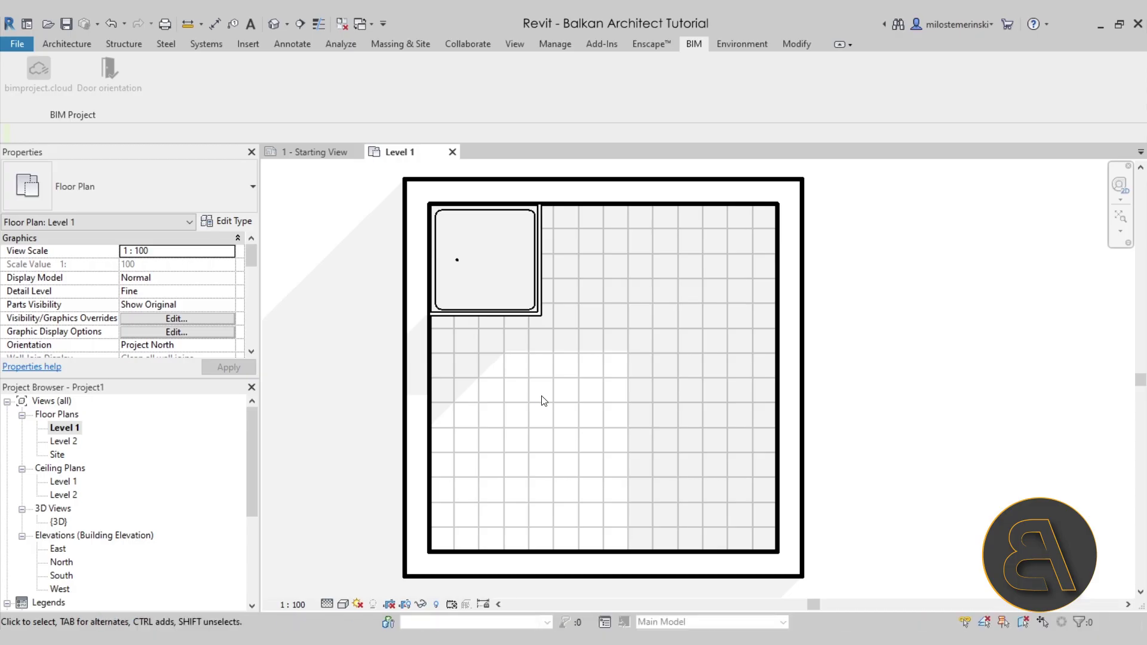
Step: Rotate the washbasin and place it against the inner face of the left wall, about 196 cm below the upper wall
{"action": "key", "text": "space"}
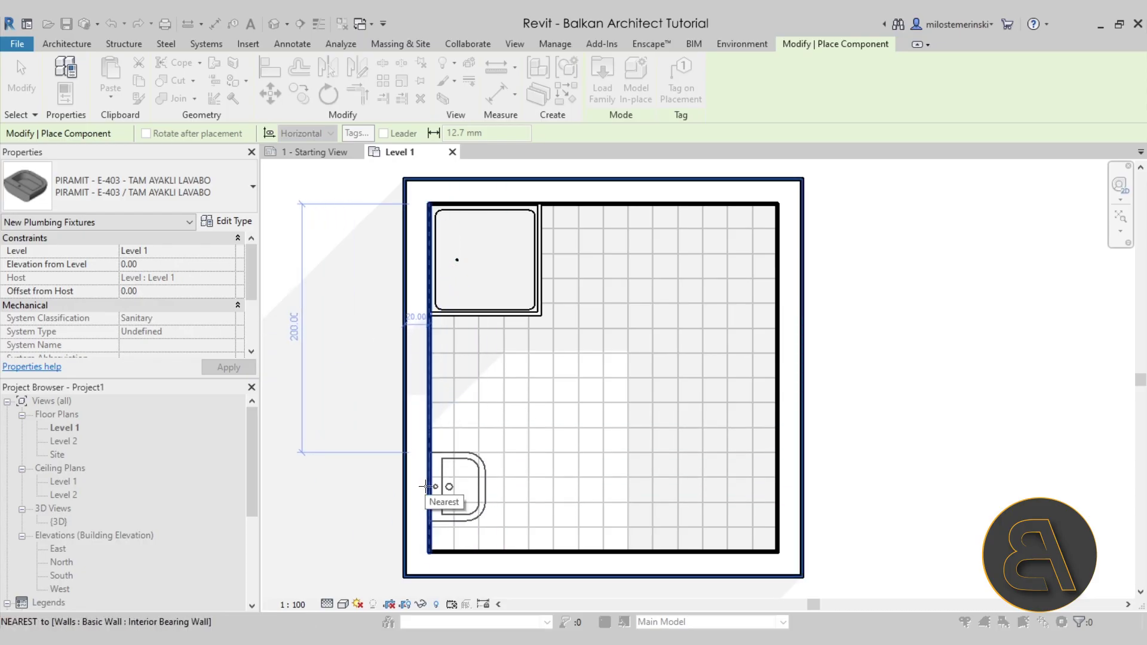
{"action": "left_click", "coordinate": [428, 483]}
{"action": "key", "text": "Escape"}
{"action": "key", "text": "Escape"}
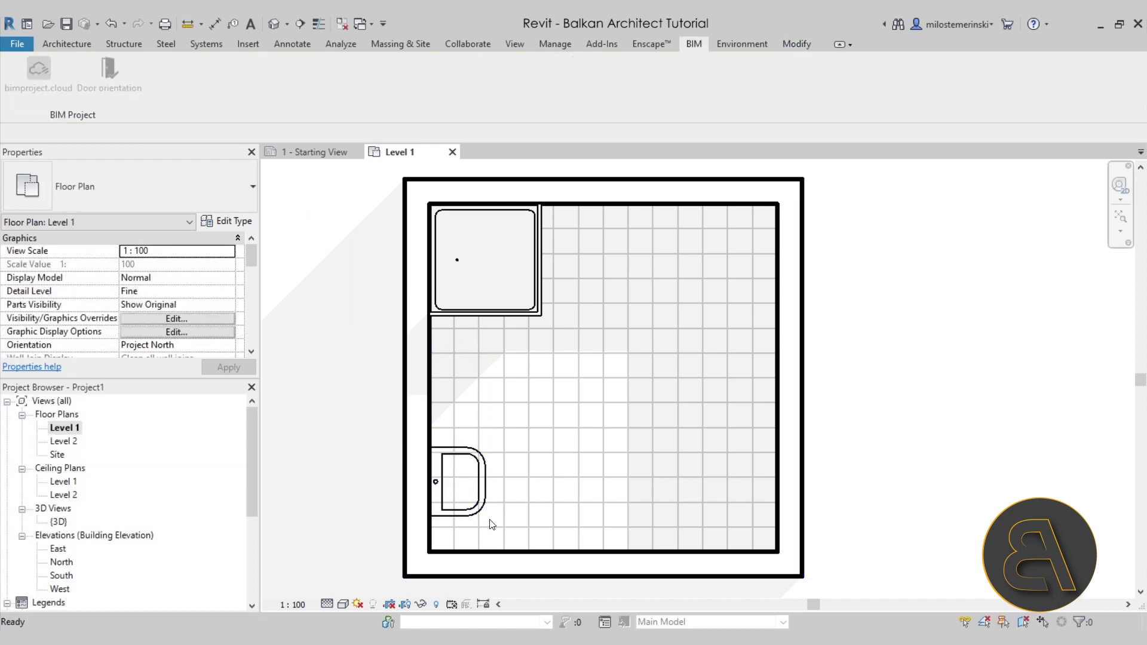
Step: Set the washbasin's Offset from Host to 90
{"action": "left_click", "coordinate": [448, 517]}
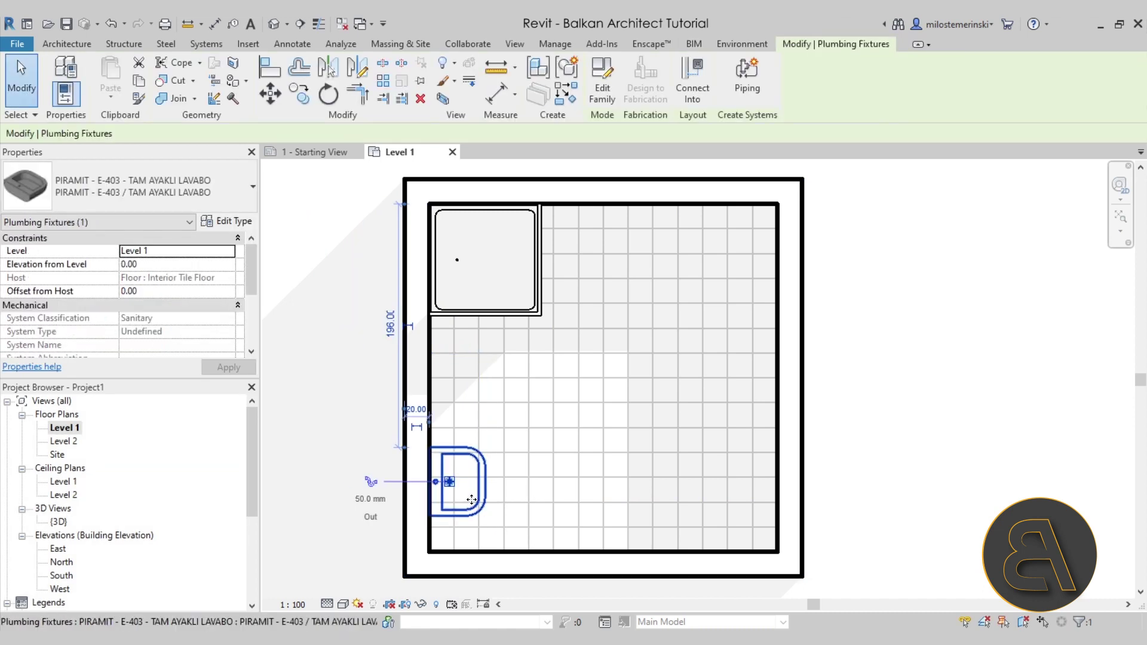
{"action": "left_click", "coordinate": [180, 292]}
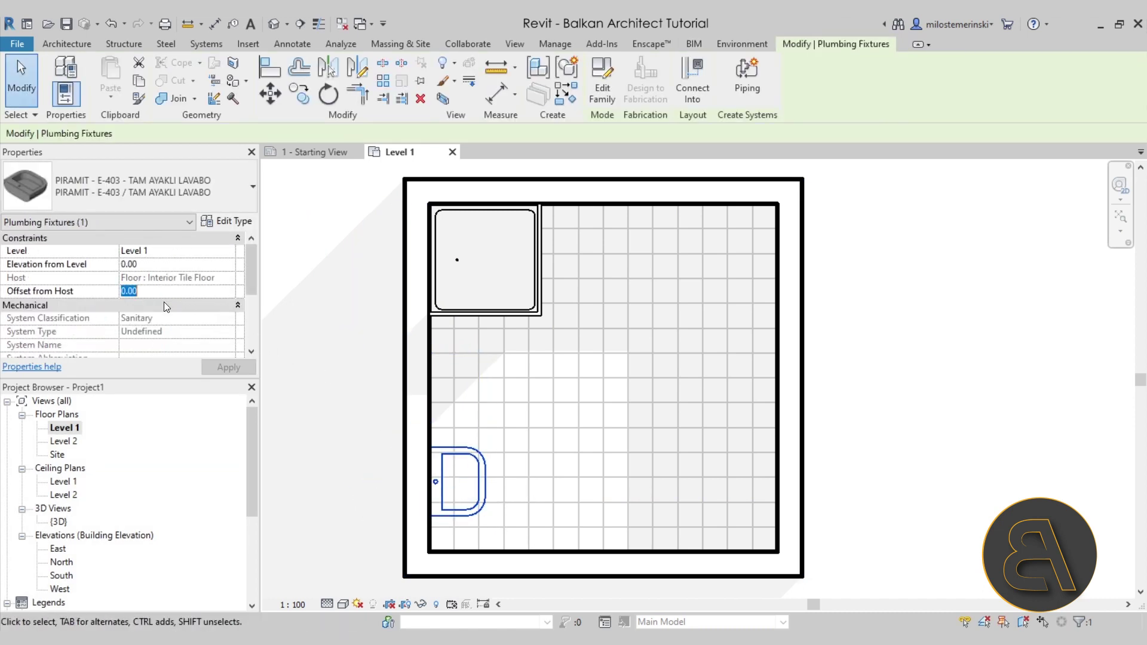
{"action": "type", "text": "90"}
{"action": "key", "text": "Return"}
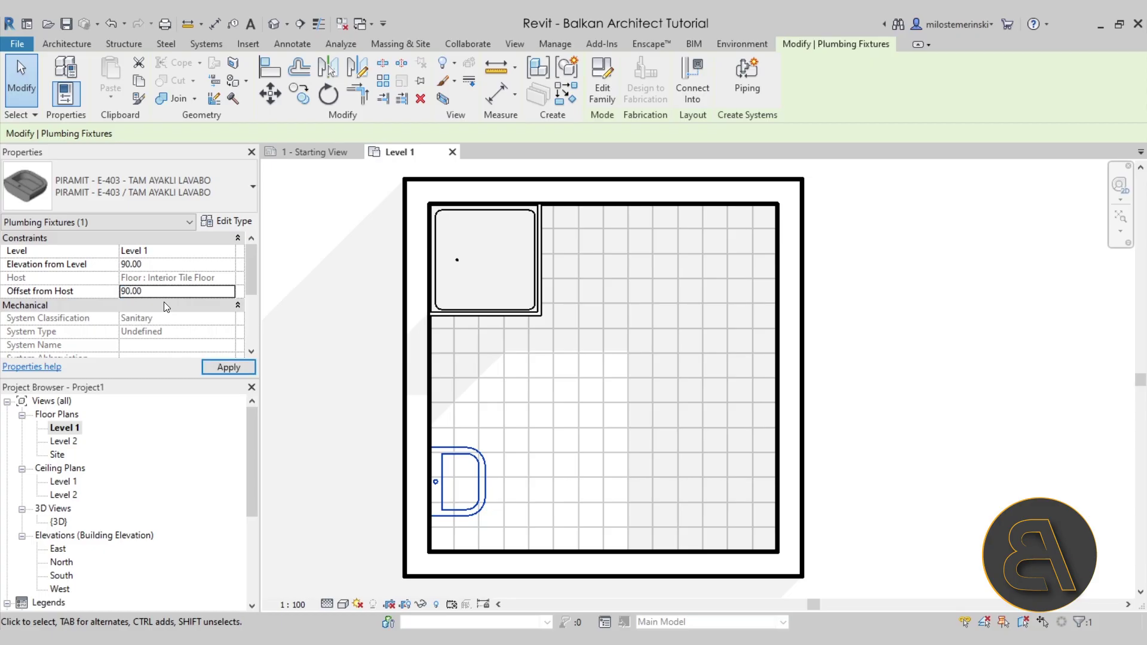
{"action": "left_click", "coordinate": [333, 299]}
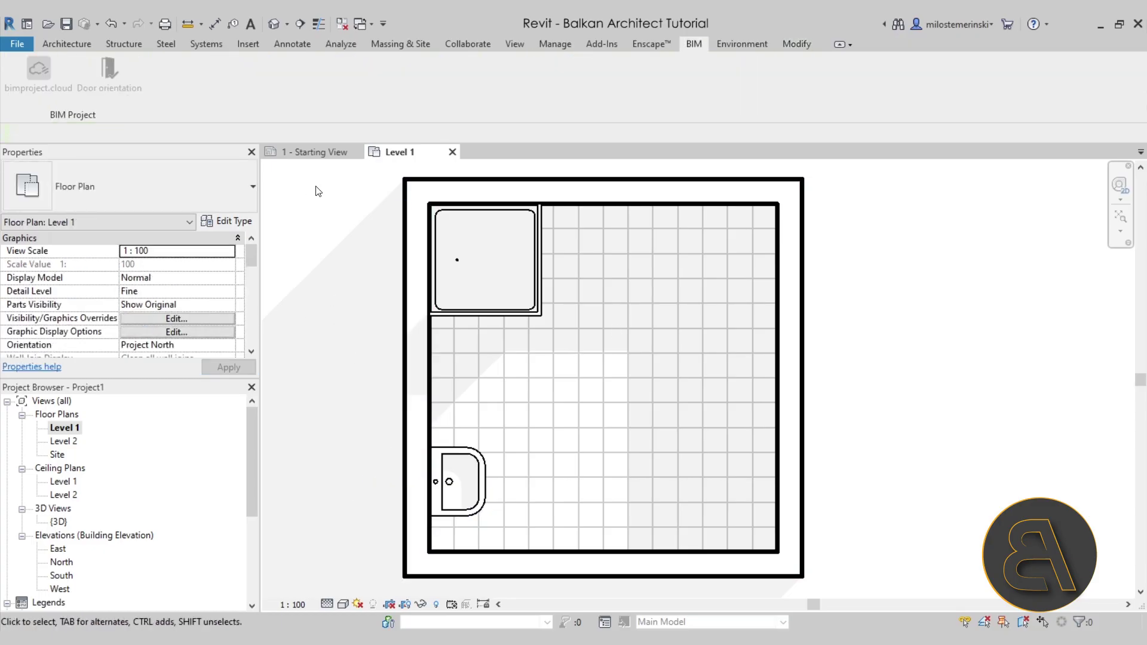
Step: Switch to the default 3D view and examine the washbasin on the wall from above and close up
{"action": "left_click", "coordinate": [273, 25]}
{"action": "middle_click_drag", "start_coordinate": [782, 390], "coordinate": [660, 392], "text": "shift"}
{"action": "scroll", "coordinate": [684, 373], "scroll_direction": "up", "scroll_amount": 5}
{"action": "middle_click_drag", "start_coordinate": [650, 351], "coordinate": [671, 380], "text": "shift"}
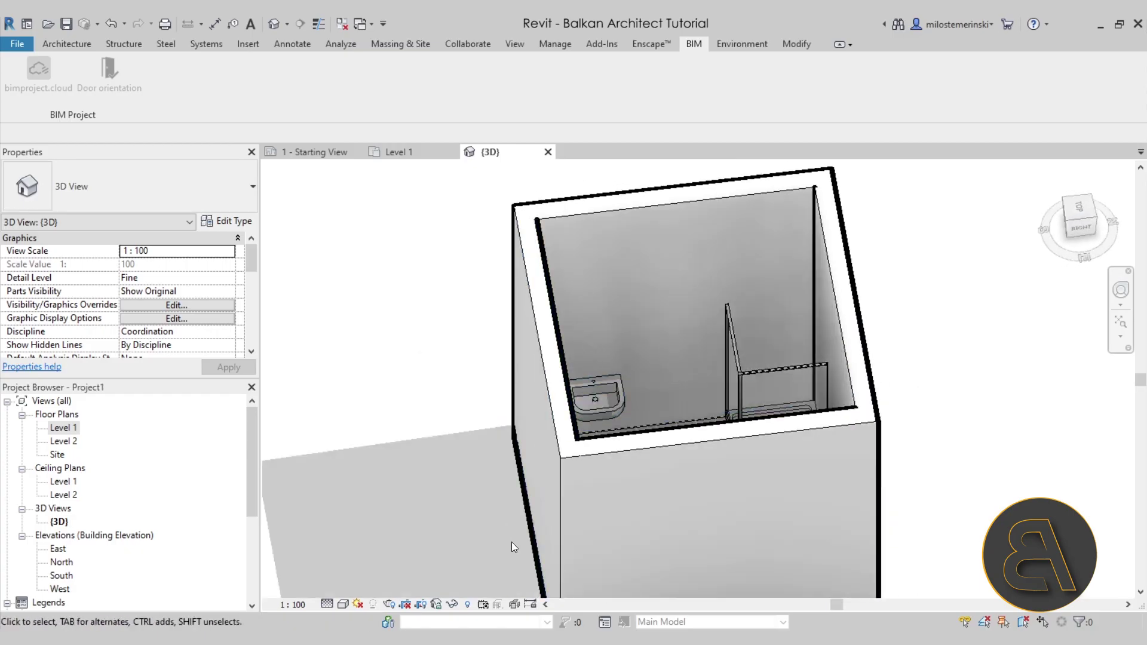
{"action": "left_click", "coordinate": [601, 408]}
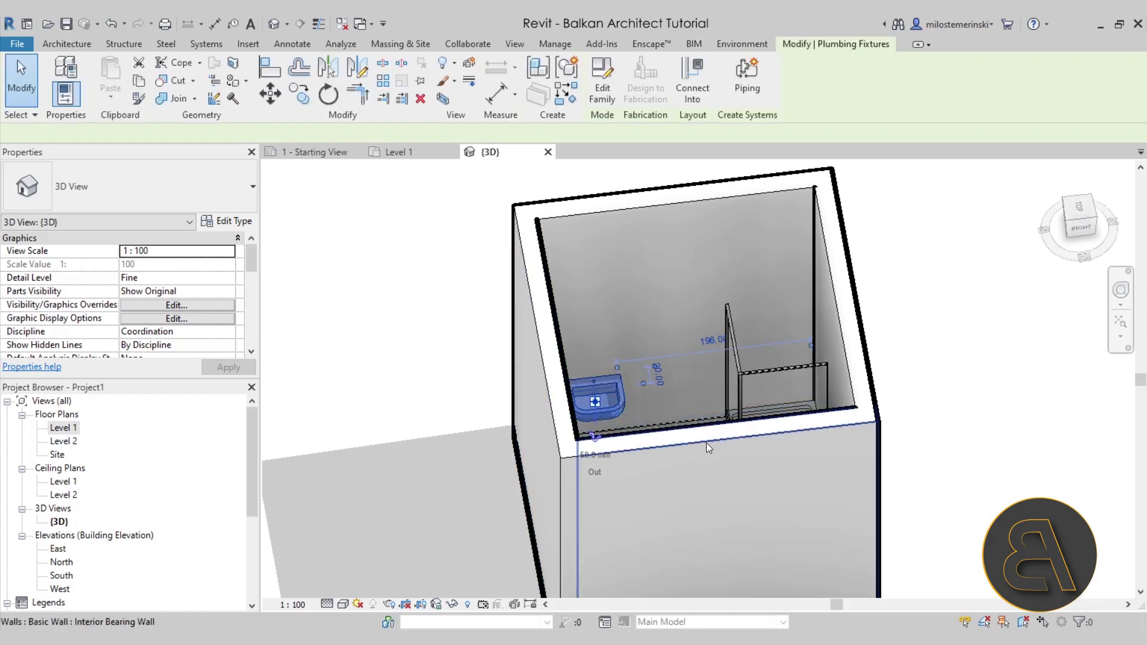
{"action": "mouse_move", "coordinate": [601, 408]}
{"action": "middle_mouse_down", "text": "shift"}
{"action": "mouse_move", "coordinate": [657, 465]}
{"action": "mouse_move", "coordinate": [603, 418]}
{"action": "middle_mouse_up", "text": "shift"}
{"action": "scroll", "coordinate": [610, 425], "scroll_direction": "up", "scroll_amount": 5}
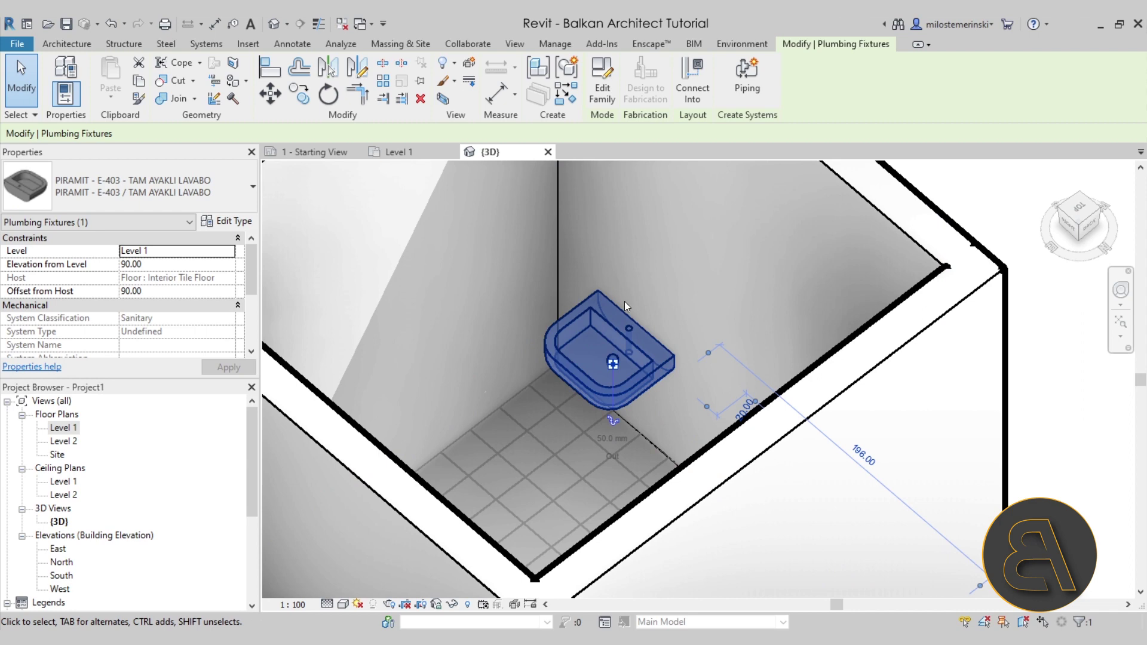
{"action": "key", "text": "Escape"}
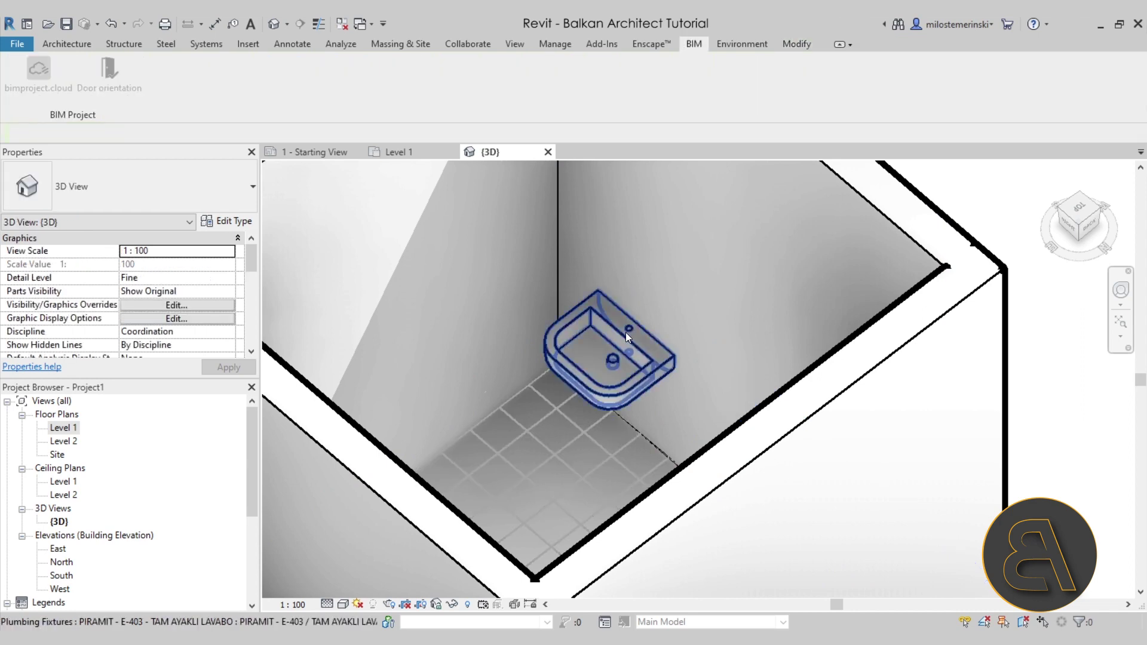
Step: Find the RAF Fontana FO21 faucet in the bimproject.cloud catalog and add it to the project with its default family and type names
{"action": "left_click", "coordinate": [38, 71]}
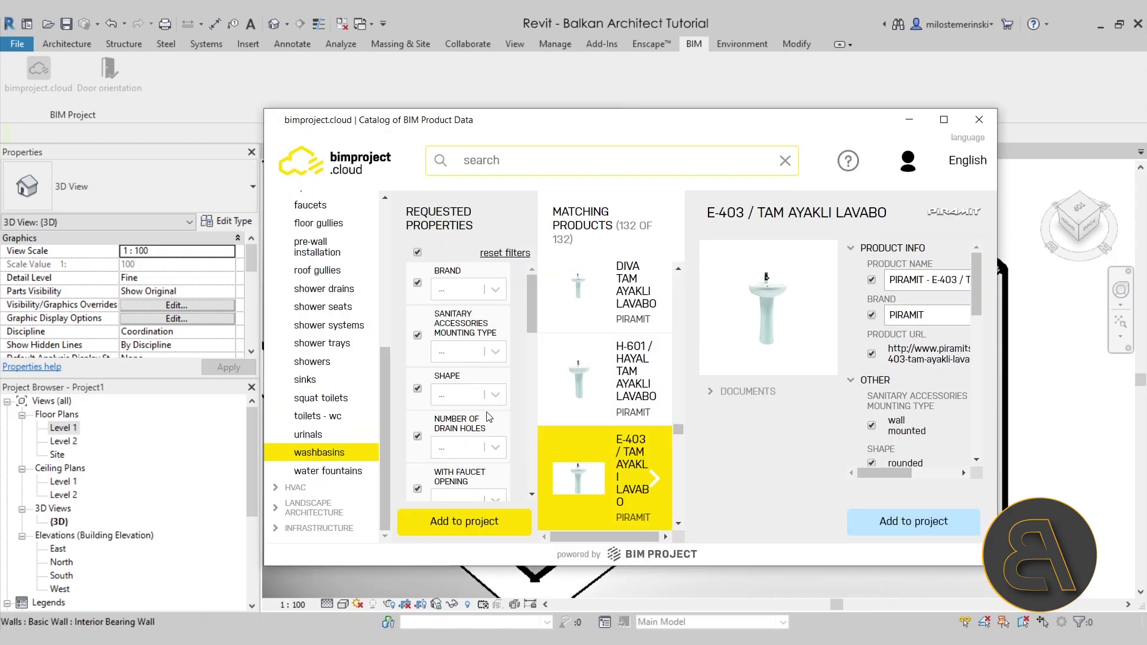
{"action": "scroll", "coordinate": [352, 363], "scroll_direction": "up", "scroll_amount": 3}
{"action": "left_click", "coordinate": [351, 355]}
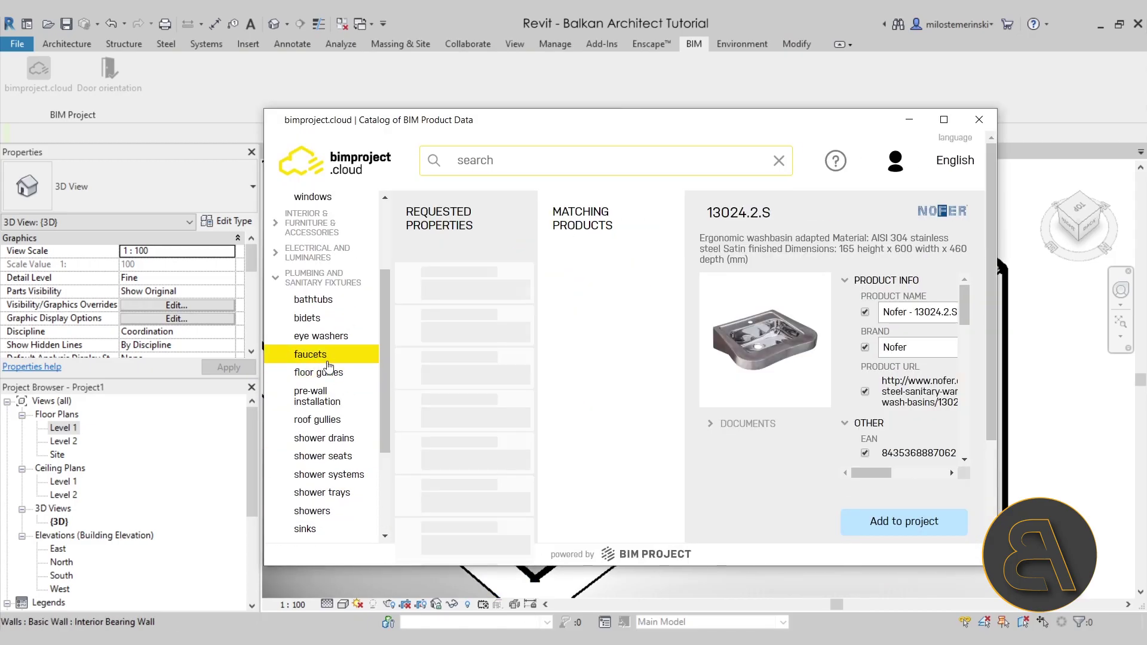
{"action": "scroll", "coordinate": [604, 357], "scroll_direction": "down", "scroll_amount": 4}
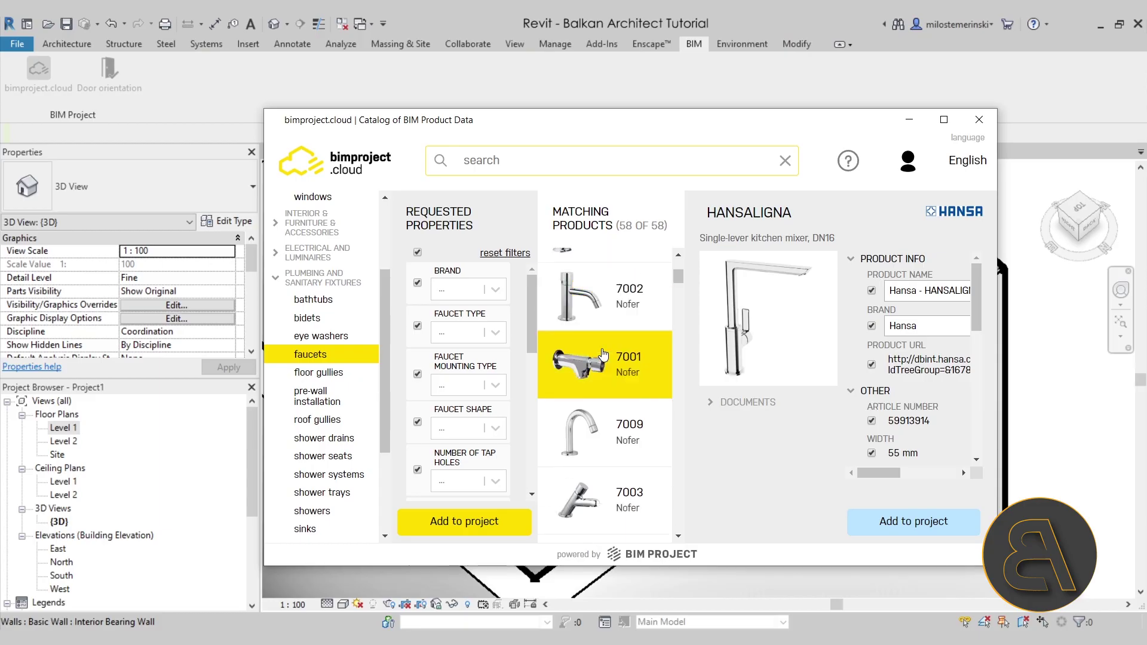
{"action": "scroll", "coordinate": [604, 357], "scroll_direction": "down", "scroll_amount": 6}
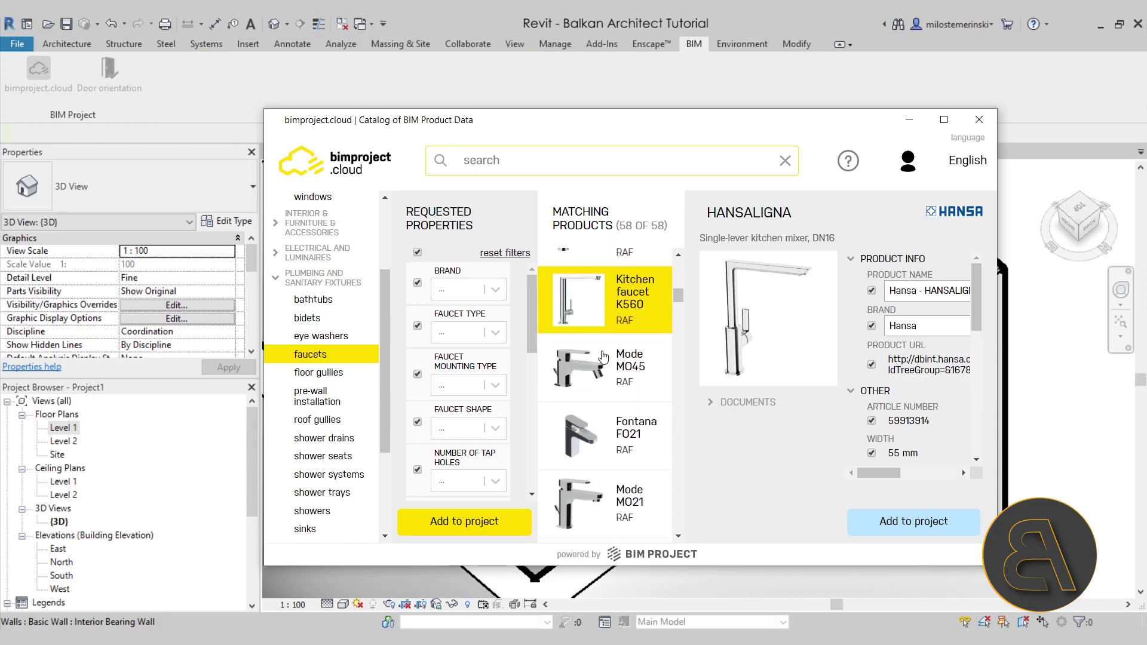
{"action": "left_click", "coordinate": [631, 365]}
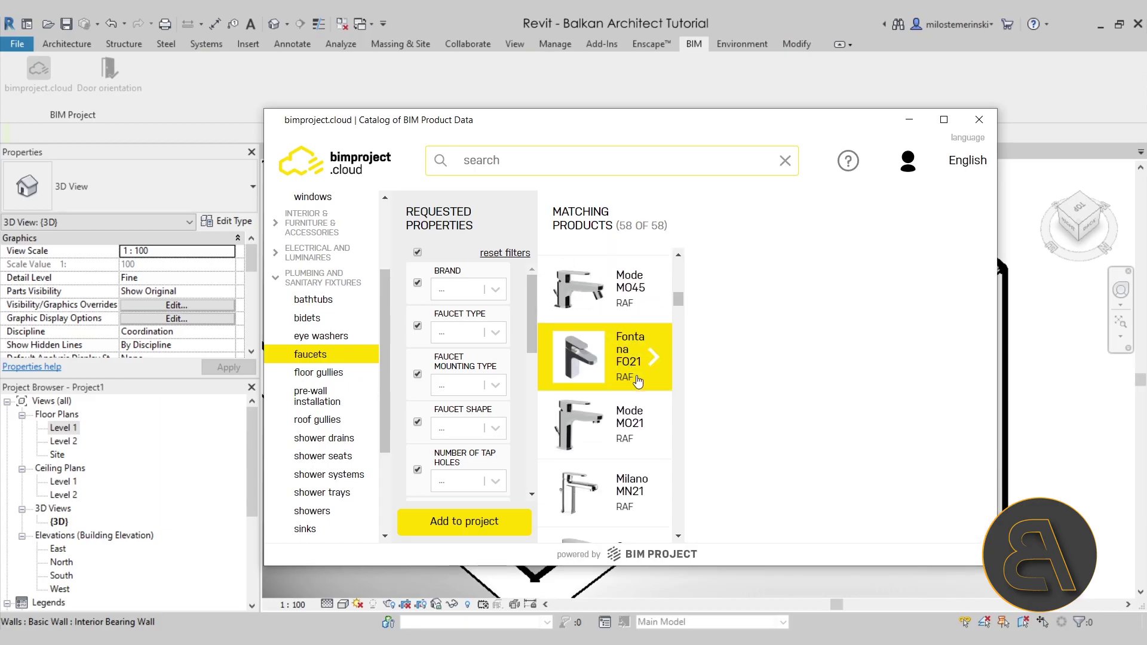
{"action": "left_click", "coordinate": [914, 525]}
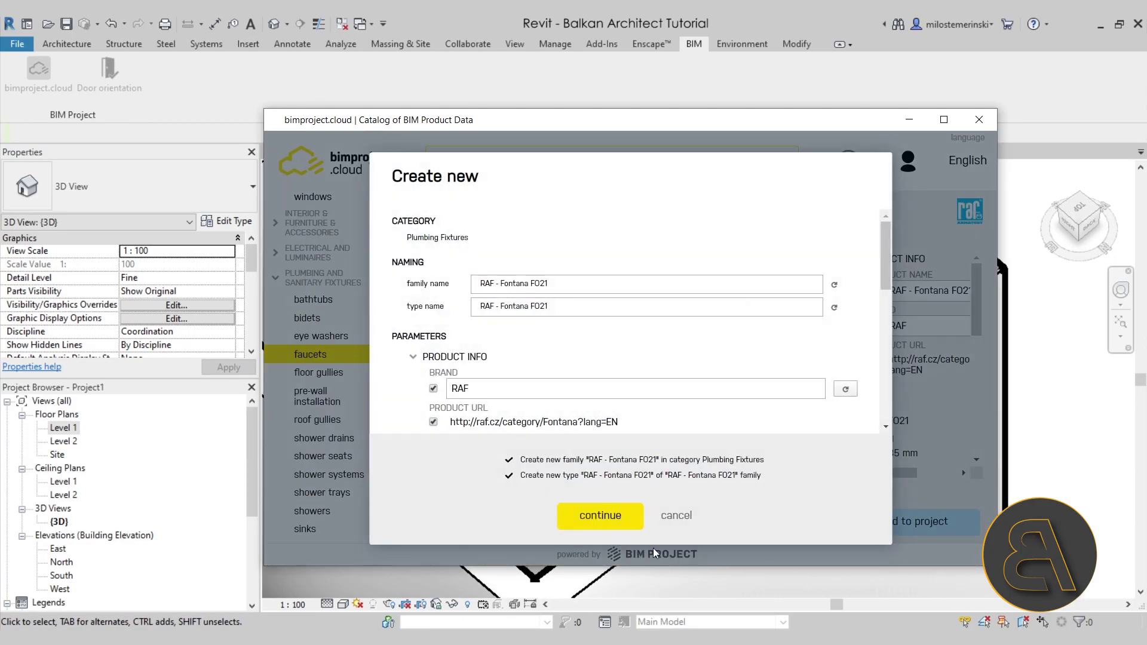
{"action": "left_click", "coordinate": [601, 516]}
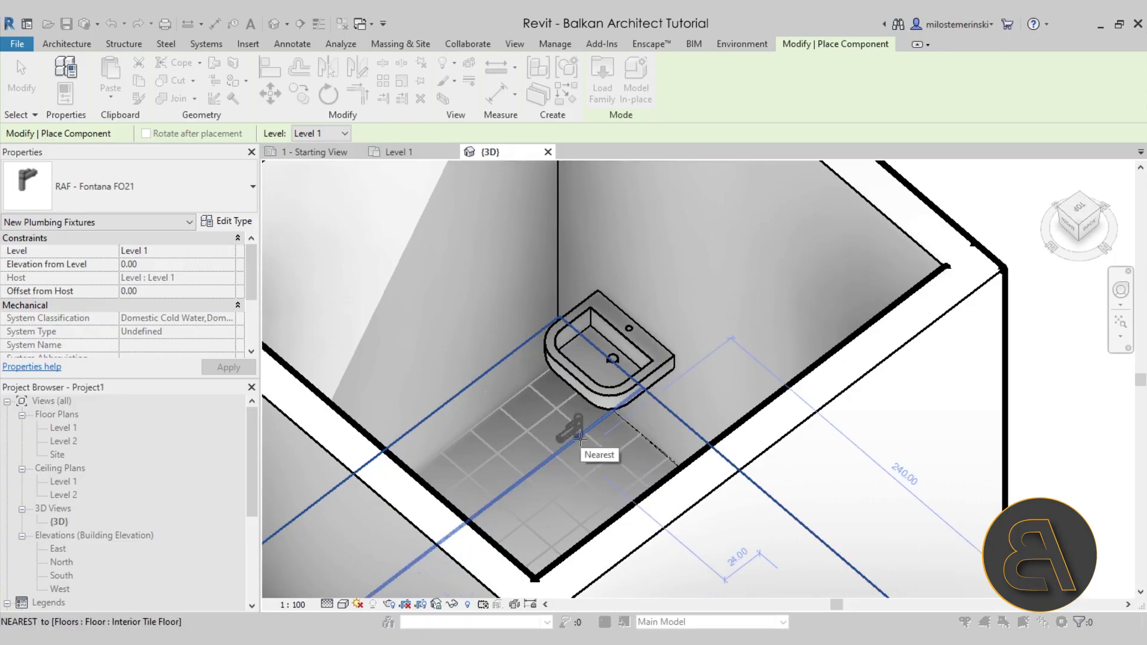
Step: Place the faucet on the tile floor in front of the washbasin and set its Offset from Host to 90
{"action": "left_click", "coordinate": [573, 443]}
{"action": "key", "text": "Escape"}
{"action": "key", "text": "Escape"}
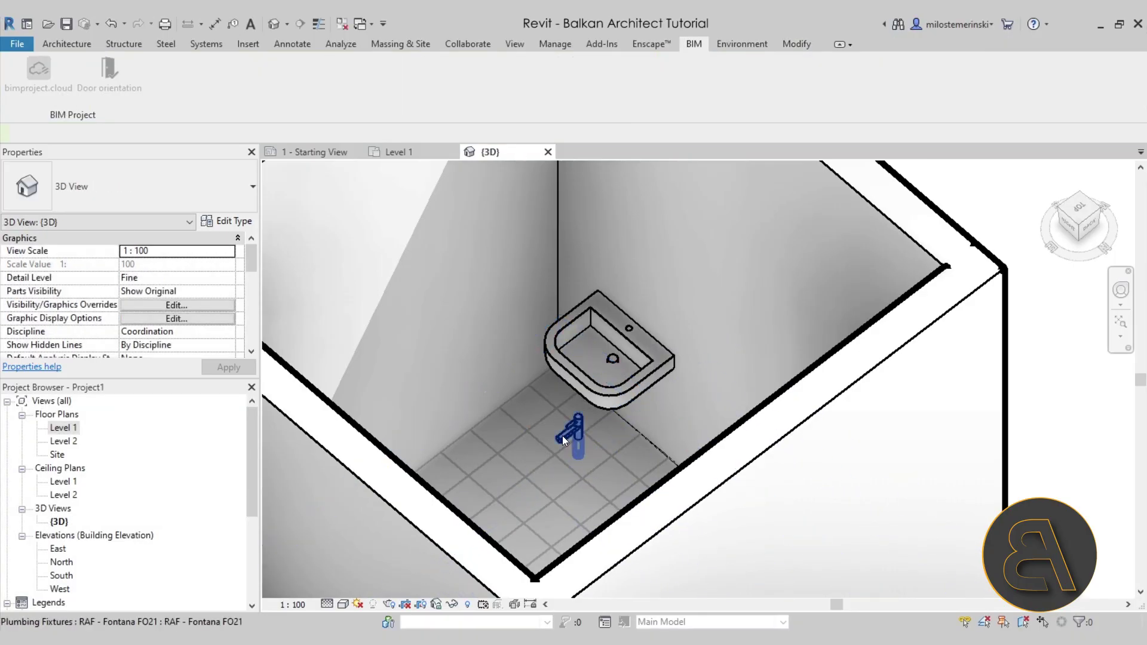
{"action": "left_click", "coordinate": [561, 436]}
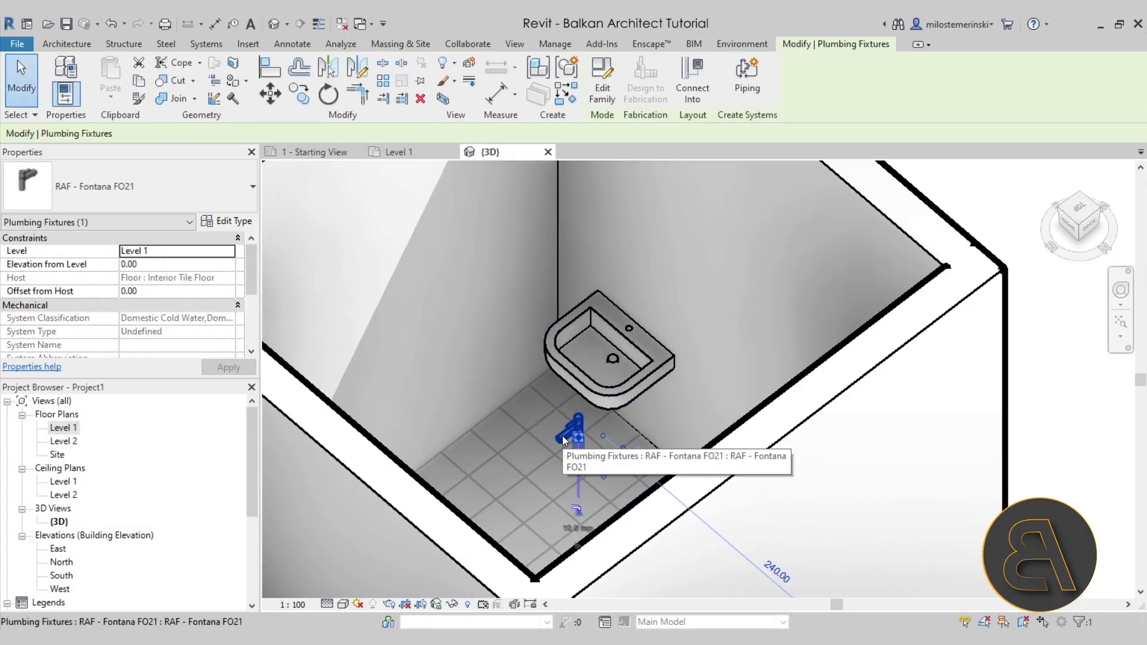
{"action": "left_click", "coordinate": [160, 295]}
{"action": "type", "text": "90"}
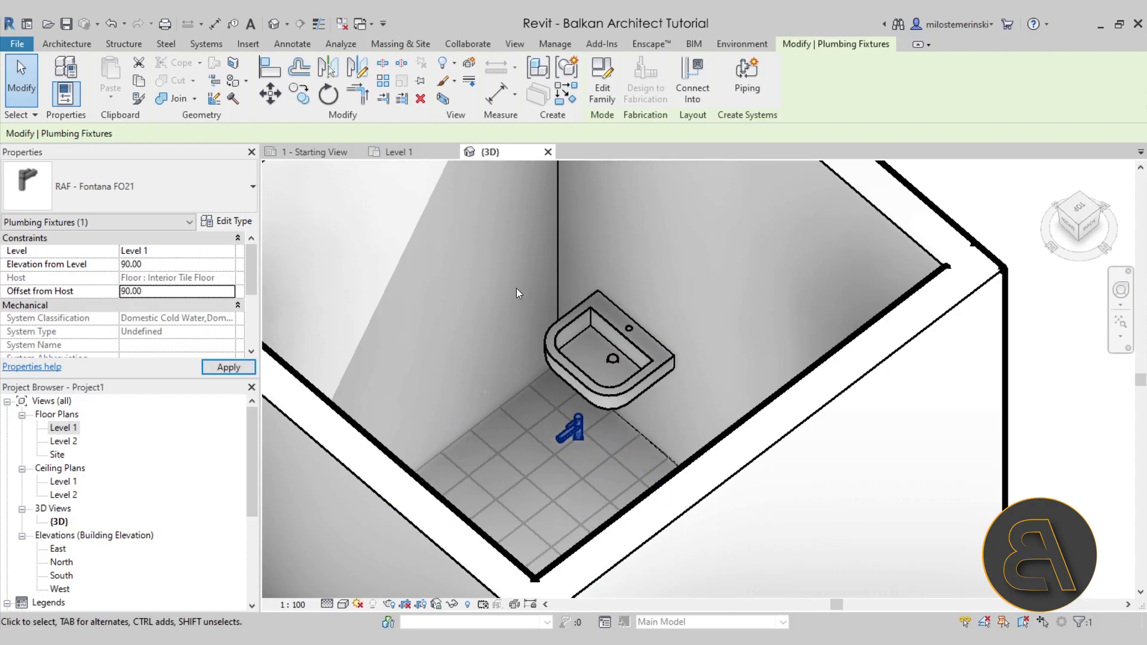
Step: In the Level 1 plan, move the faucet onto the washbasin's wall-side rim, aligned with the basin's centre line
{"action": "left_click", "coordinate": [399, 152]}
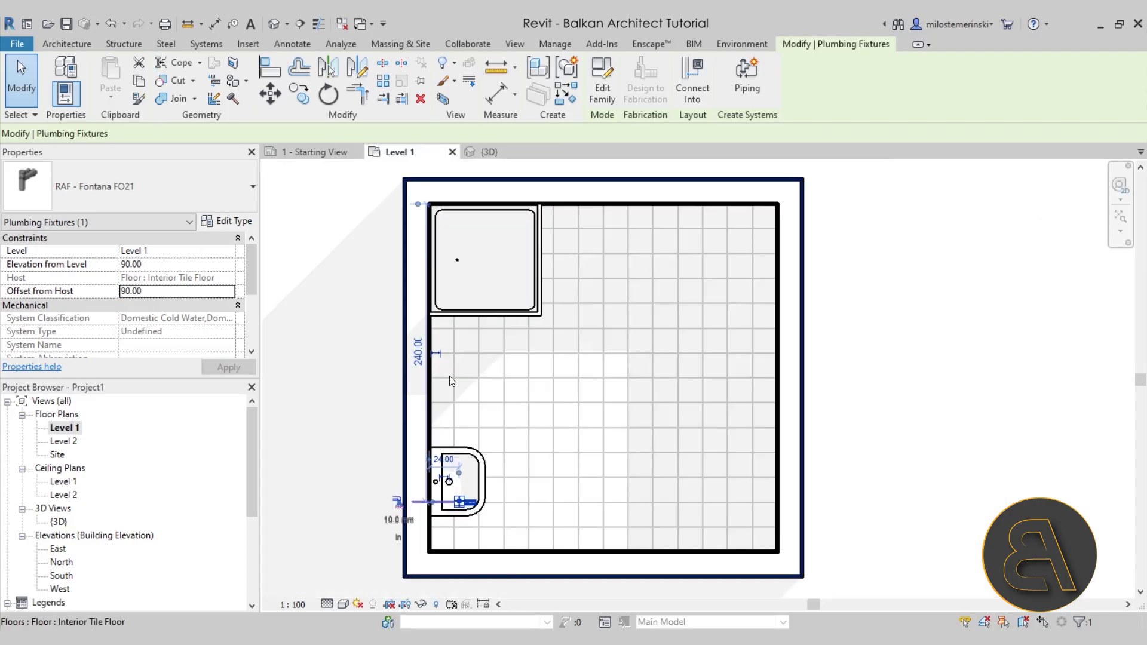
{"action": "scroll", "coordinate": [478, 478], "scroll_direction": "up", "scroll_amount": 5}
{"action": "left_click_drag", "start_coordinate": [489, 482], "coordinate": [418, 425]}
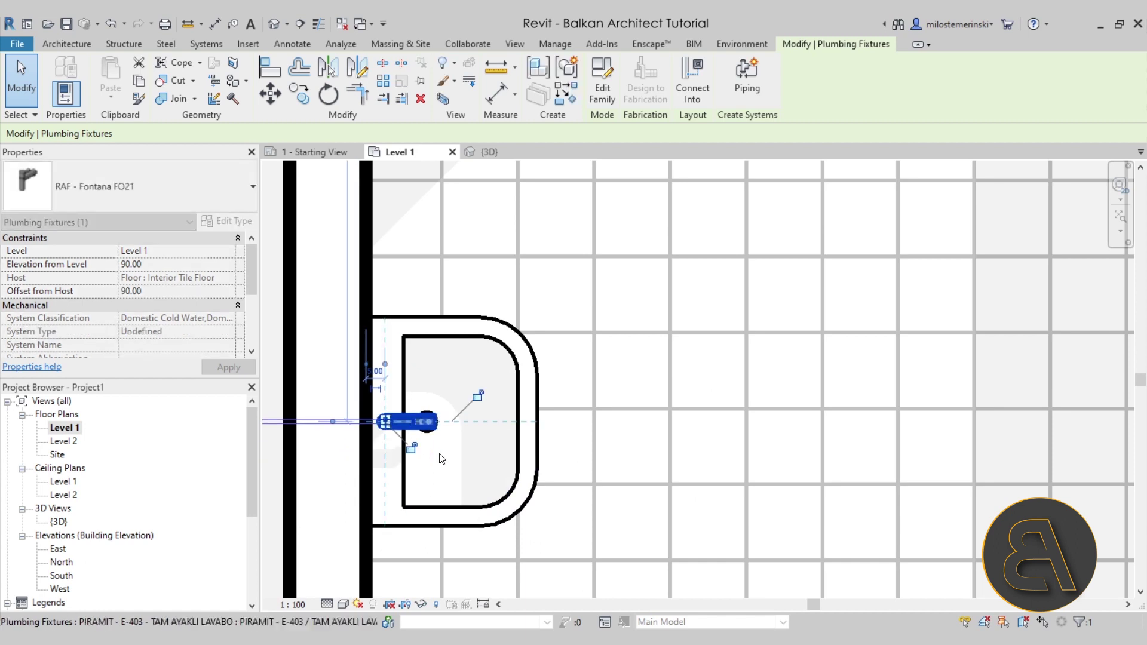
{"action": "scroll", "coordinate": [551, 410], "scroll_direction": "down", "scroll_amount": 2}
{"action": "middle_click_drag", "start_coordinate": [551, 410], "coordinate": [559, 422]}
{"action": "scroll", "coordinate": [356, 405], "scroll_direction": "up", "scroll_amount": 2}
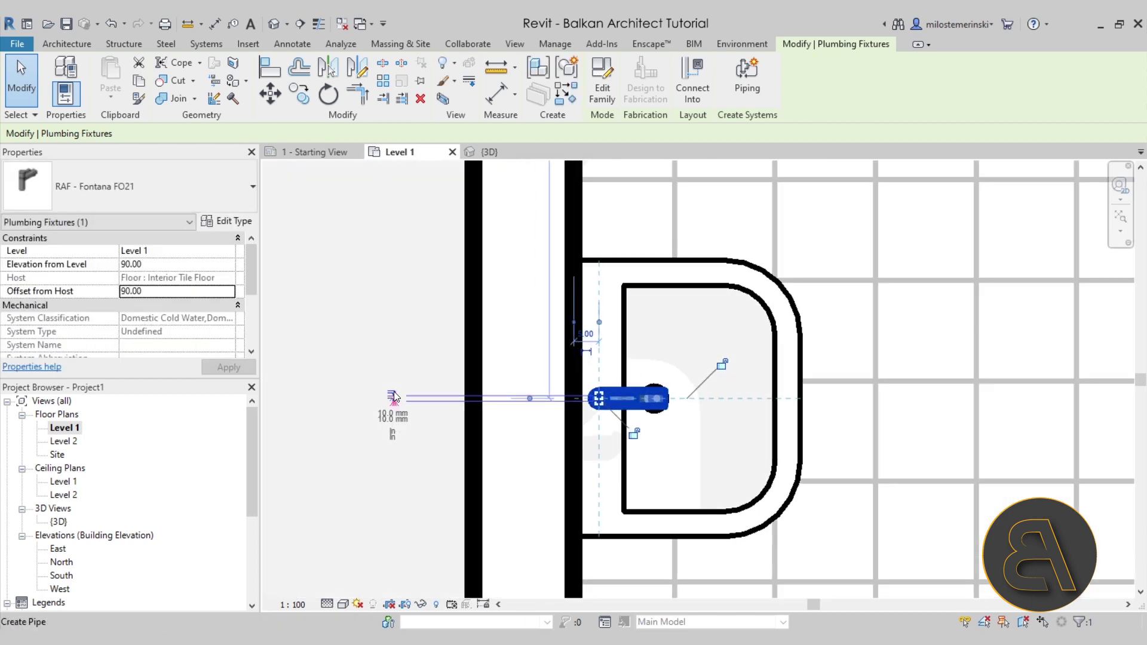
{"action": "scroll", "coordinate": [391, 400], "scroll_direction": "down", "scroll_amount": 3}
{"action": "key", "text": "Escape"}
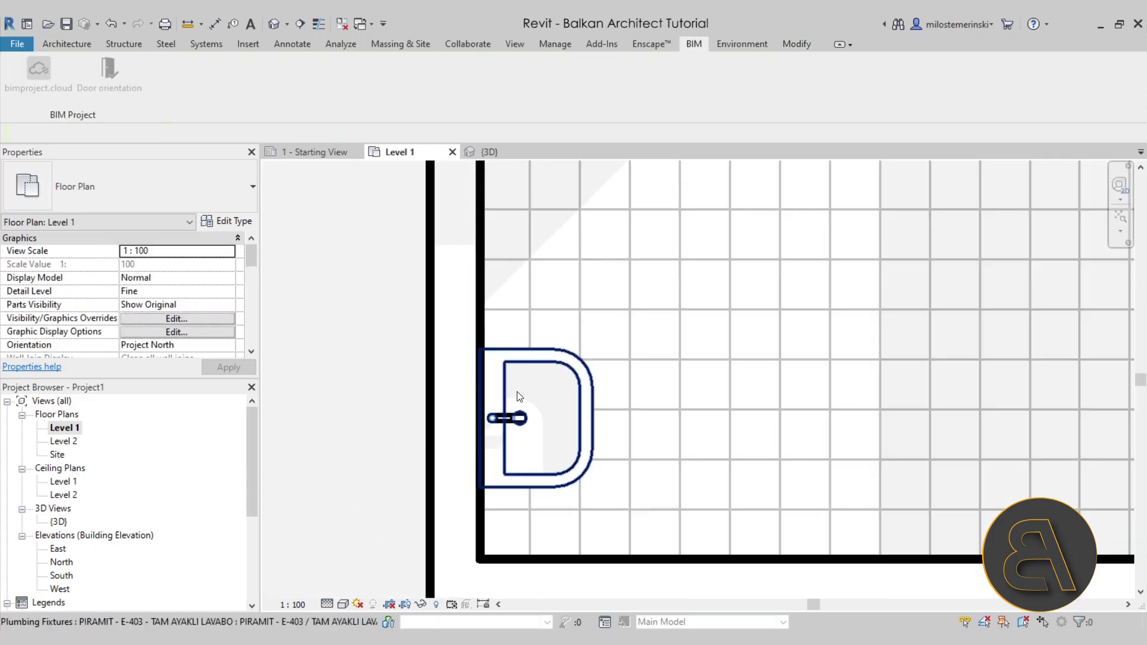
Step: Find the OMNIRES OTTAWA toilet in the bimproject.cloud catalog and add it to the project
{"action": "scroll", "coordinate": [519, 383], "scroll_direction": "down", "scroll_amount": 3}
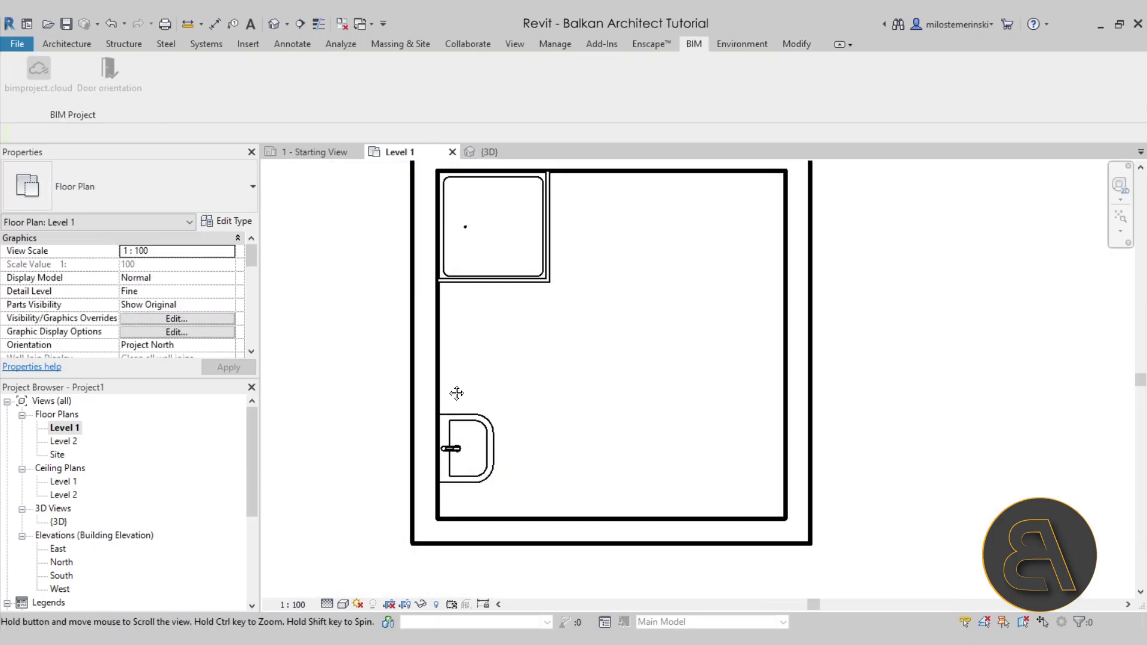
{"action": "middle_click_drag", "start_coordinate": [475, 408], "coordinate": [450, 385]}
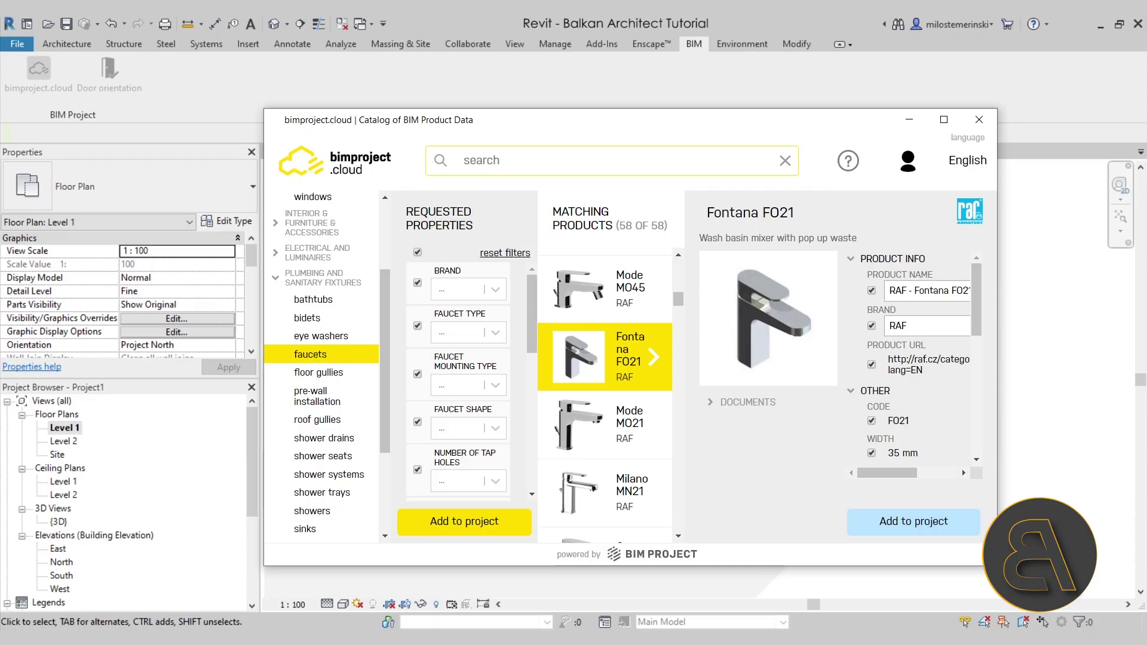
{"action": "scroll", "coordinate": [352, 440], "scroll_direction": "down", "scroll_amount": 3}
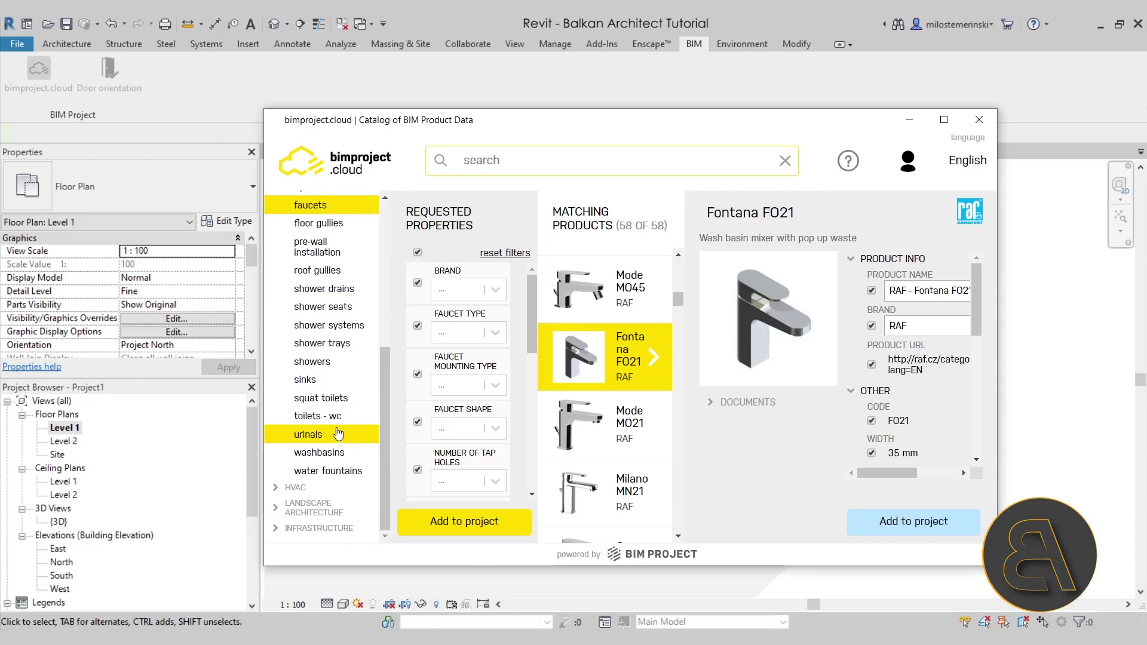
{"action": "left_click", "coordinate": [317, 416]}
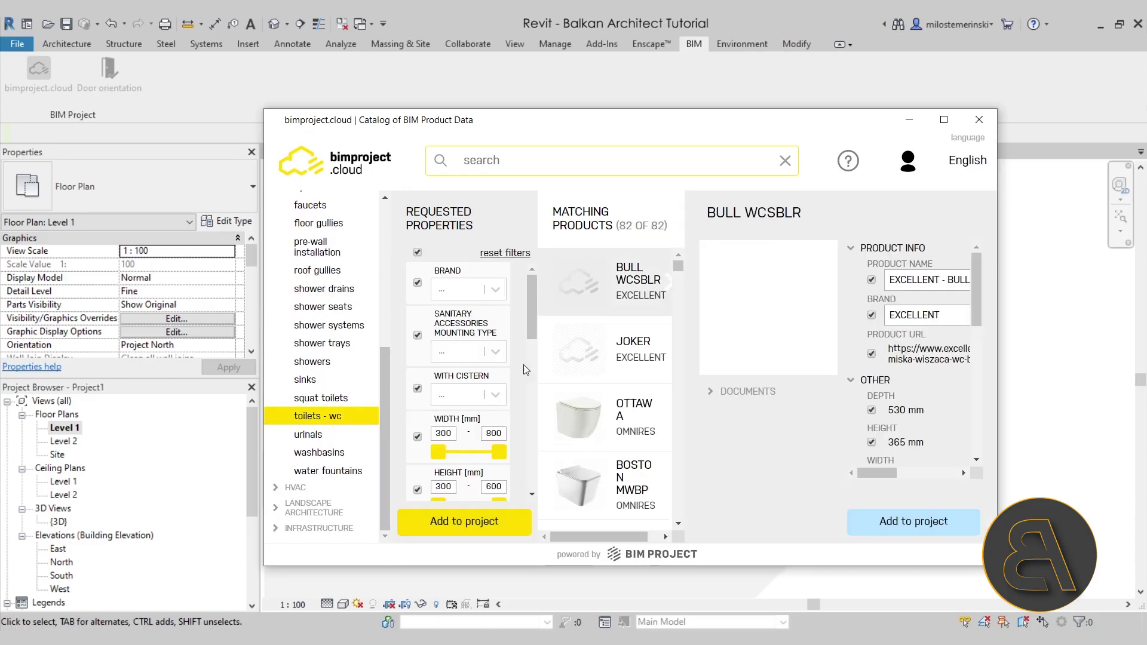
{"action": "left_click", "coordinate": [591, 417]}
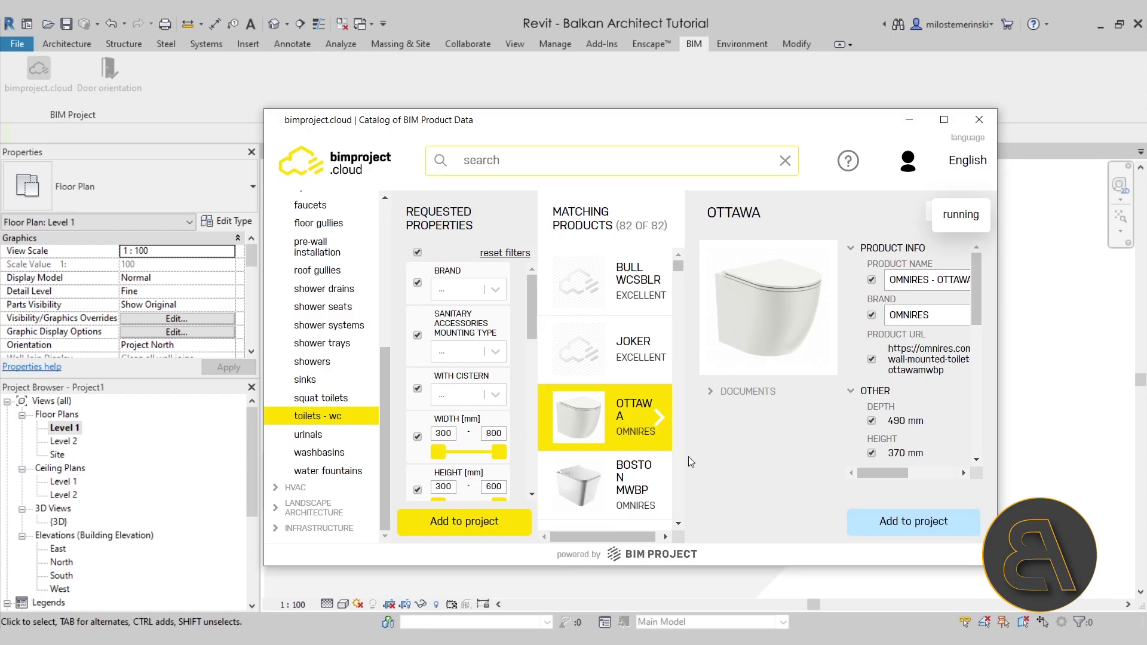
{"action": "left_click", "coordinate": [914, 521]}
{"action": "left_click", "coordinate": [594, 442]}
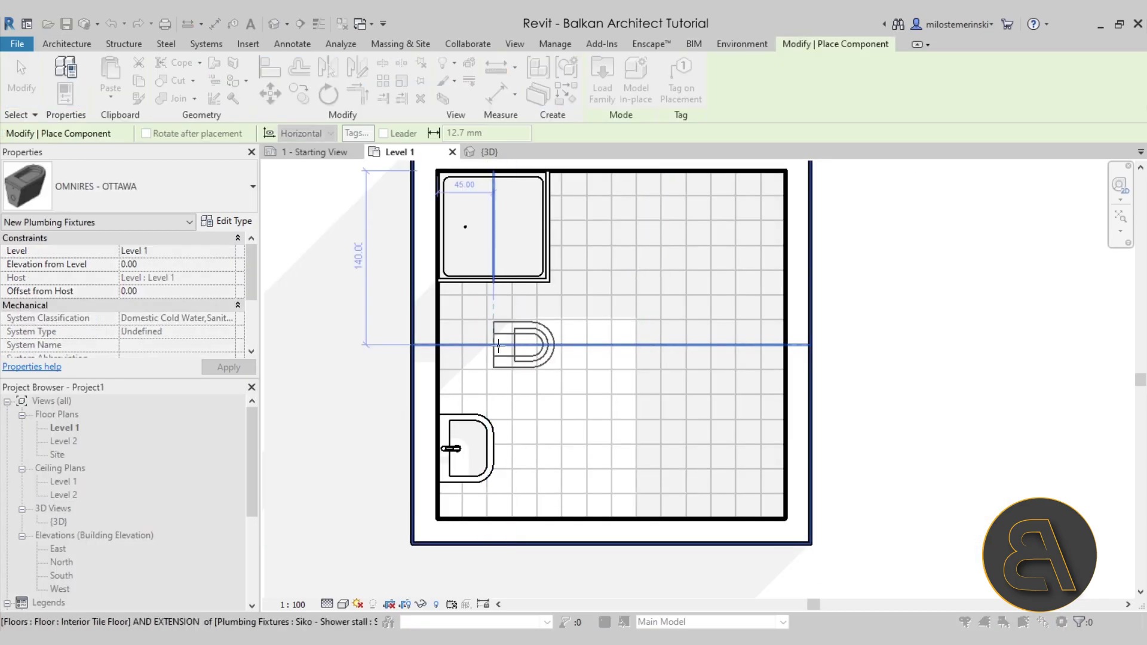
Step: Place the toilet against the left wall between shower and washbasin, about 146 cm below the upper wall, with Offset from Host 40
{"action": "left_click", "coordinate": [441, 352]}
{"action": "key", "text": "Escape"}
{"action": "key", "text": "Escape"}
{"action": "left_click", "coordinate": [436, 368]}
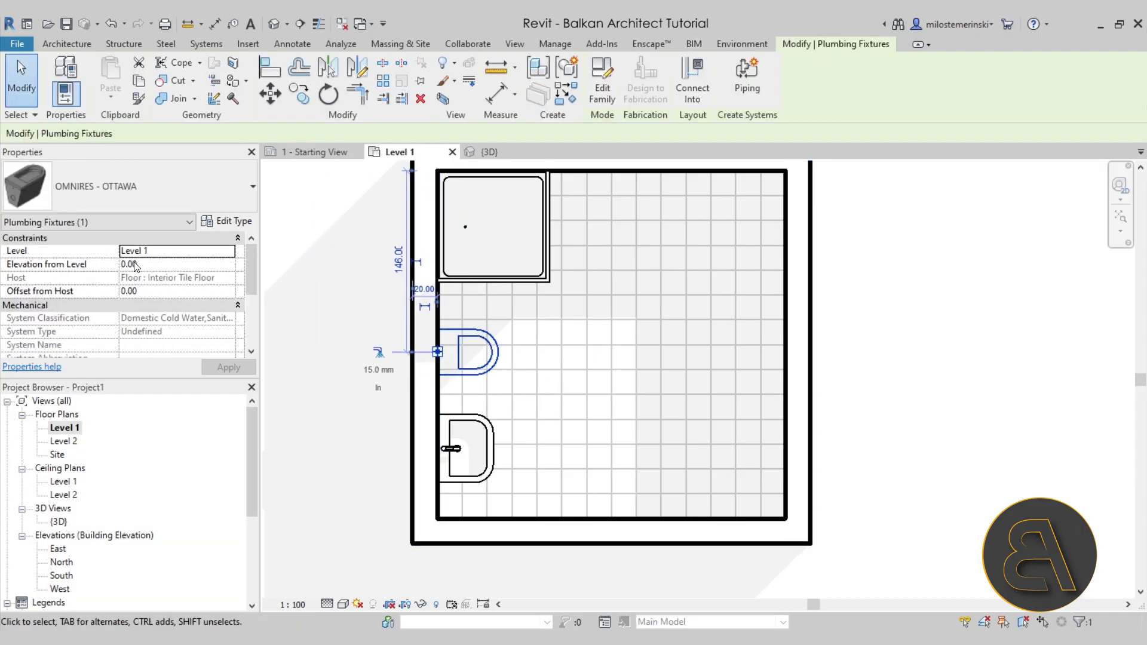
{"action": "left_click", "coordinate": [166, 264]}
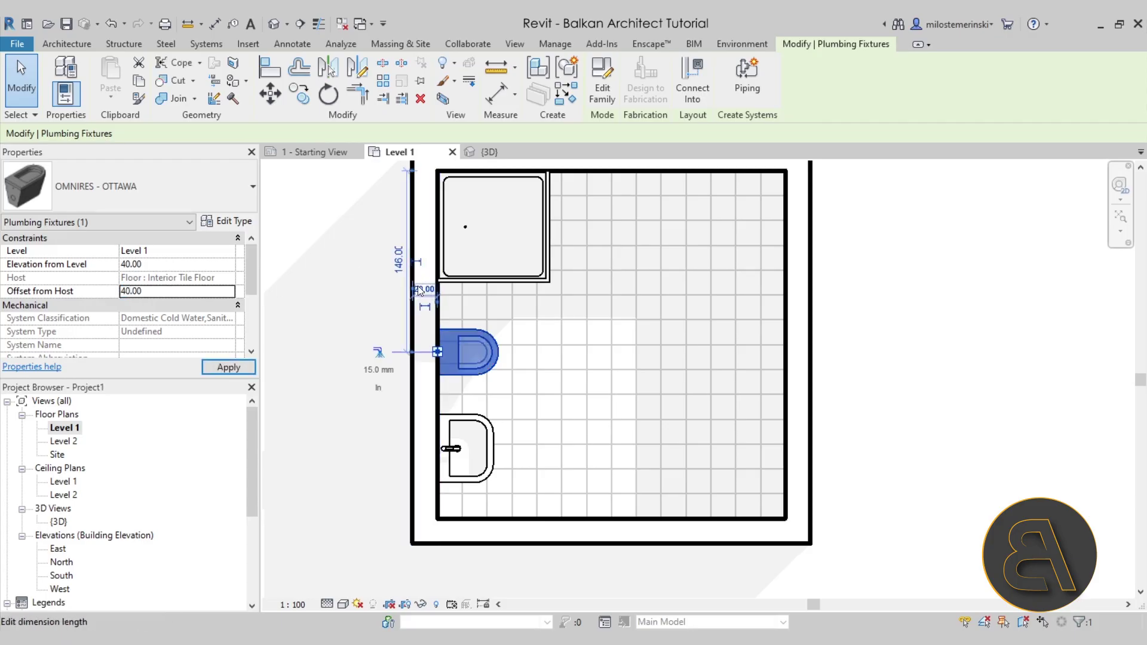
{"action": "left_click", "coordinate": [332, 313]}
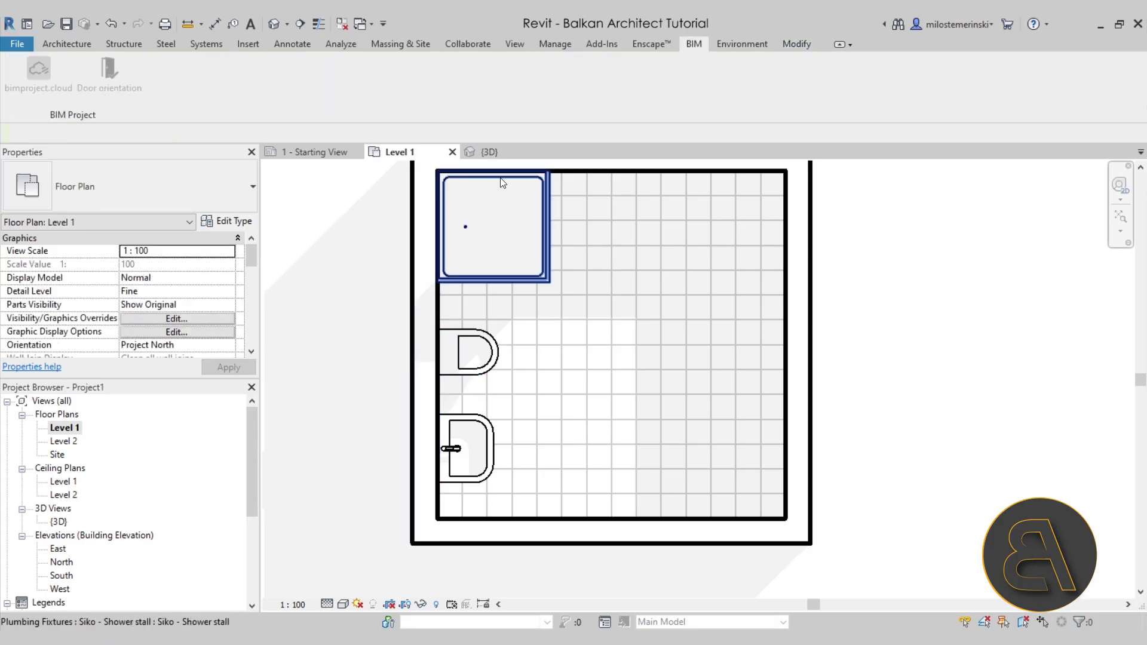
Step: Examine the toilet and its pipe connectors in the 3D view from several angles
{"action": "left_click", "coordinate": [489, 152]}
{"action": "middle_click_drag", "start_coordinate": [574, 371], "coordinate": [768, 399], "text": "shift"}
{"action": "left_click", "coordinate": [770, 423]}
{"action": "scroll", "coordinate": [712, 309], "scroll_direction": "up", "scroll_amount": 4}
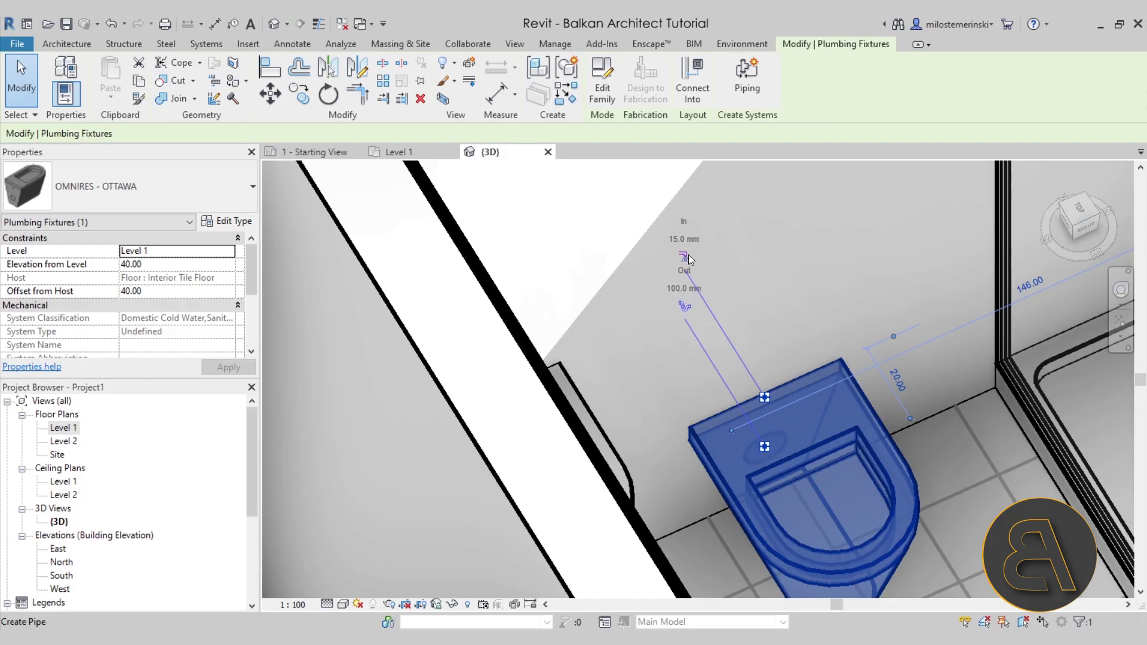
{"action": "scroll", "coordinate": [686, 254], "scroll_direction": "down", "scroll_amount": 5}
{"action": "middle_click_drag", "start_coordinate": [686, 254], "coordinate": [554, 307], "text": "shift"}
{"action": "left_click", "coordinate": [555, 307]}
{"action": "left_click", "coordinate": [561, 400]}
{"action": "left_click", "coordinate": [568, 336]}
{"action": "middle_click_drag", "start_coordinate": [568, 336], "coordinate": [672, 294], "text": "shift"}
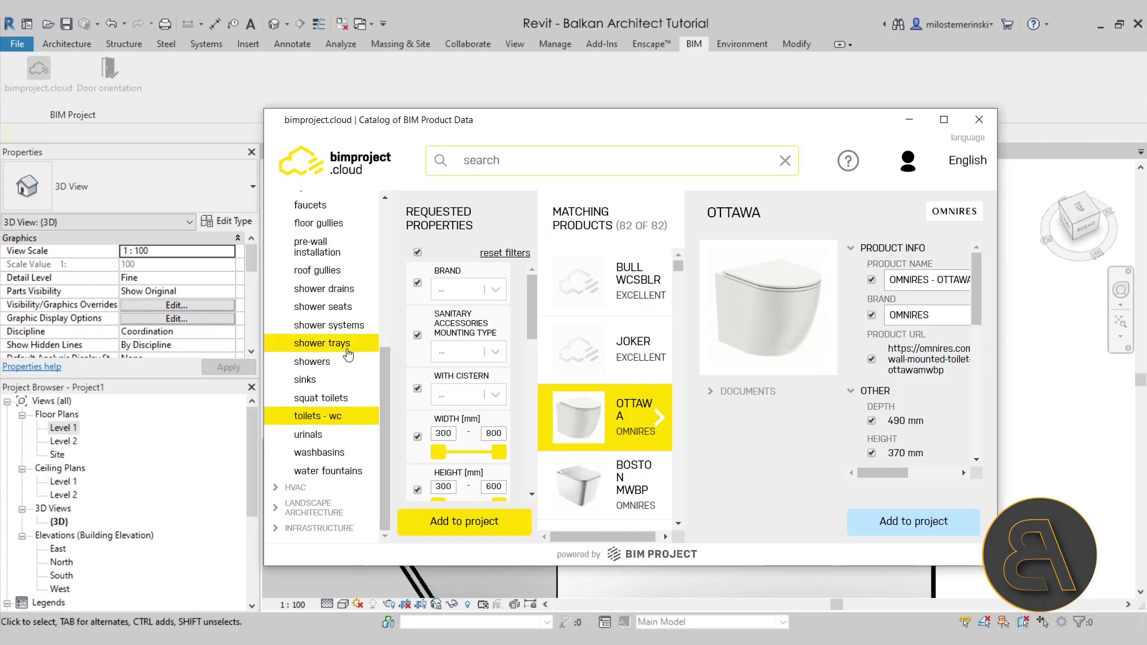
Step: Add the Siko Swiss Aqua Technologies SATSSTPBCH shower system from the catalog with its default family and type names
{"action": "left_click", "coordinate": [333, 327]}
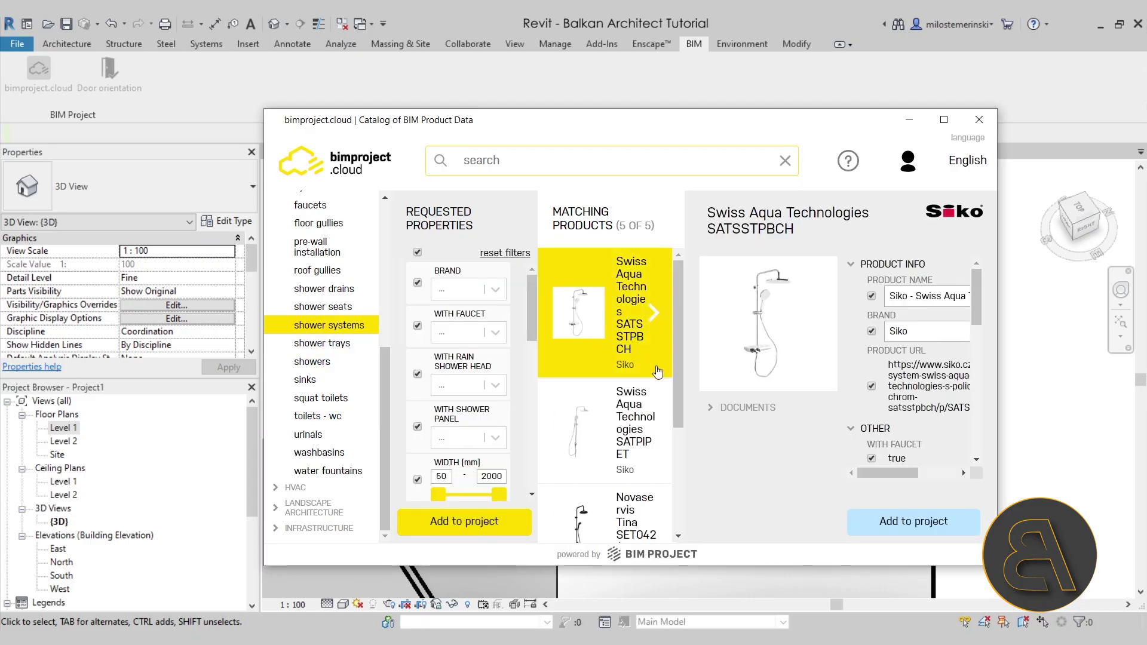
{"action": "left_click", "coordinate": [915, 521]}
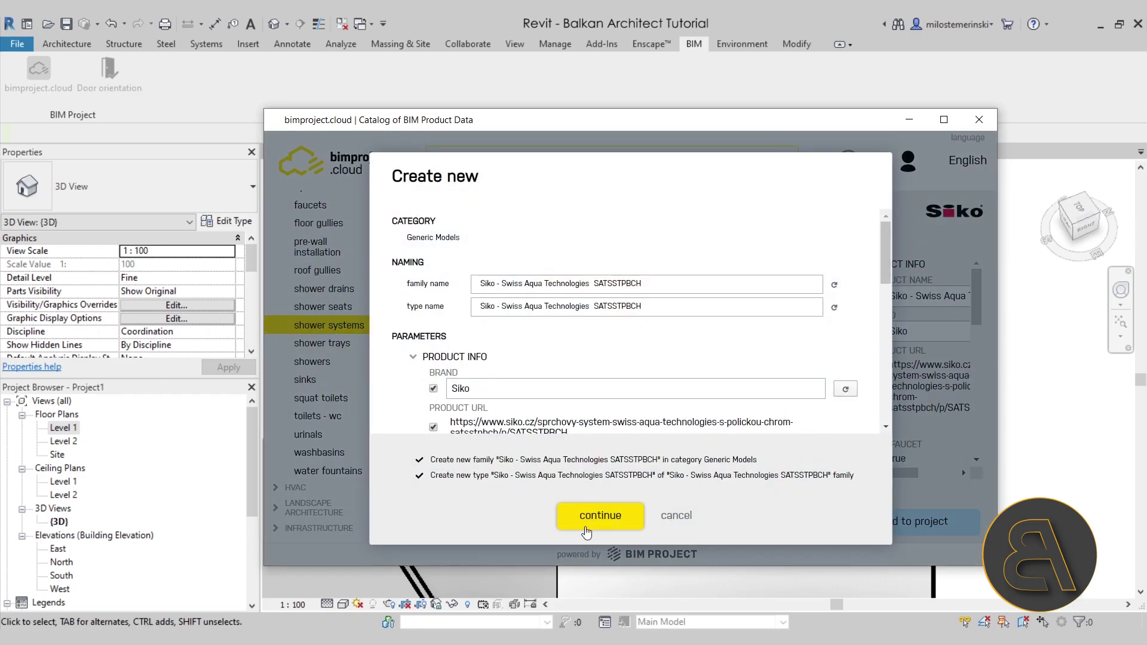
{"action": "left_click", "coordinate": [604, 443]}
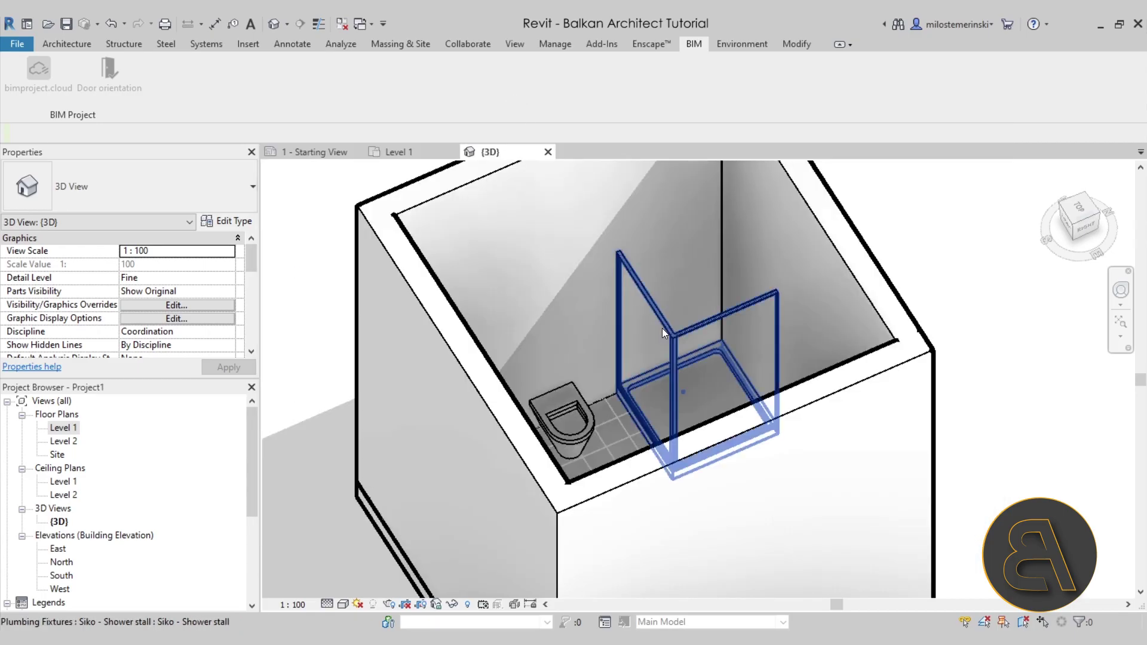
Step: Rotate the shower system, place it inside the shower stall, and set its Offset from Host to 90
{"action": "key", "text": "space"}
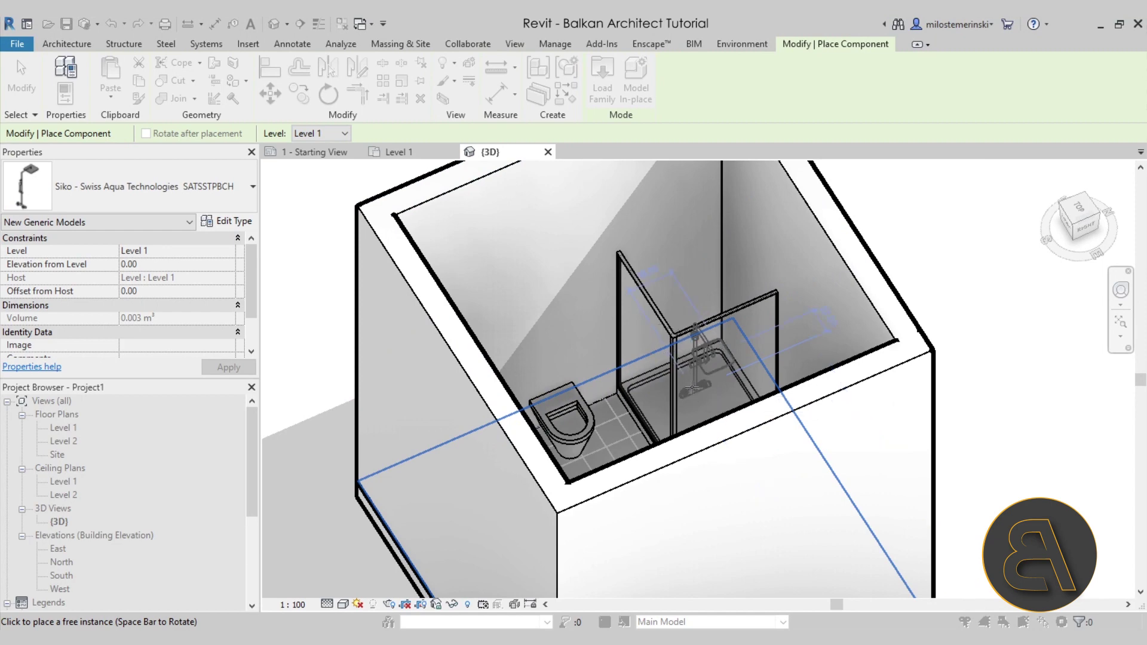
{"action": "left_click", "coordinate": [686, 387]}
{"action": "key", "text": "Escape"}
{"action": "key", "text": "Escape"}
{"action": "left_click", "coordinate": [708, 370]}
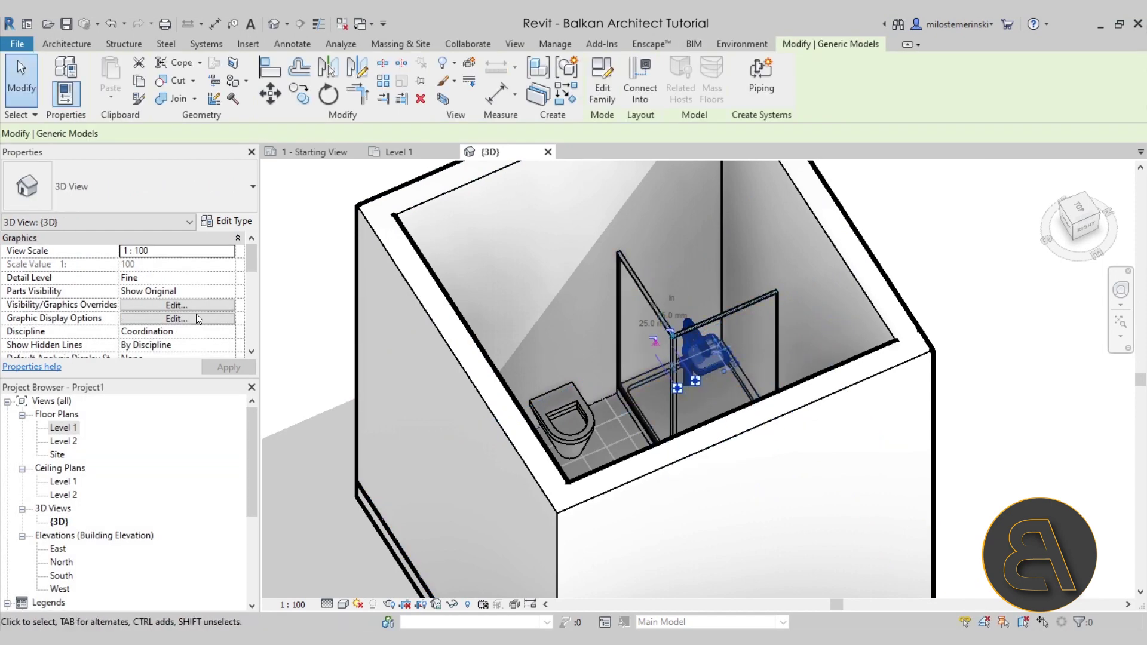
{"action": "left_click", "coordinate": [154, 292]}
{"action": "type", "text": "90"}
{"action": "key", "text": "Return"}
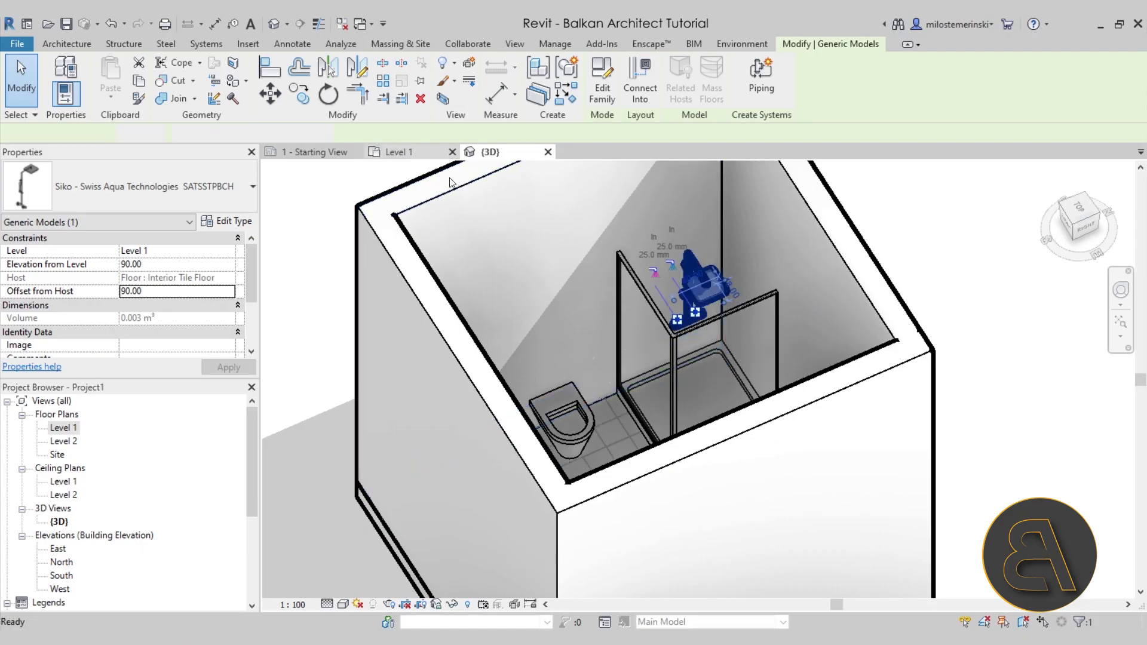
Step: In the Level 1 plan, move the shower system against the left wall inside the stall, about 40 cm below the upper wall
{"action": "left_click", "coordinate": [415, 154]}
{"action": "scroll", "coordinate": [448, 215], "scroll_direction": "up", "scroll_amount": 6}
{"action": "left_click_drag", "start_coordinate": [508, 241], "coordinate": [412, 242]}
{"action": "scroll", "coordinate": [508, 298], "scroll_direction": "down", "scroll_amount": 4}
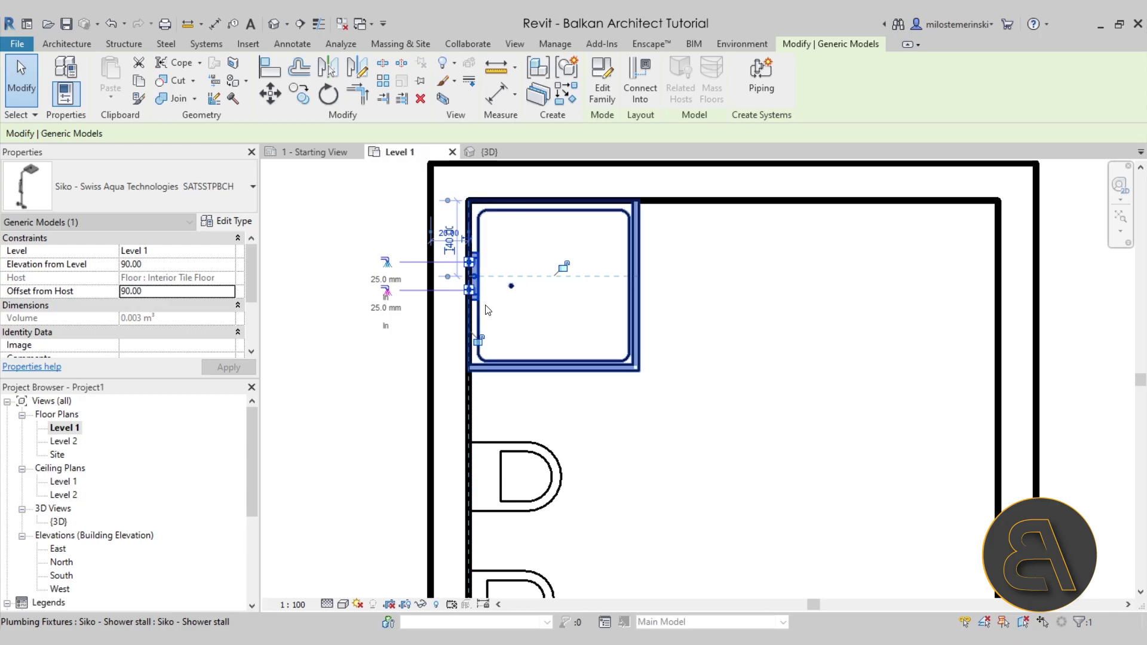
{"action": "key", "text": "Escape"}
Step: Check the shower system's position in the 3D view and close up in the Level 1 plan
{"action": "left_click", "coordinate": [493, 152]}
{"action": "middle_click_drag", "start_coordinate": [682, 328], "coordinate": [458, 236], "text": "shift"}
{"action": "left_click", "coordinate": [399, 152]}
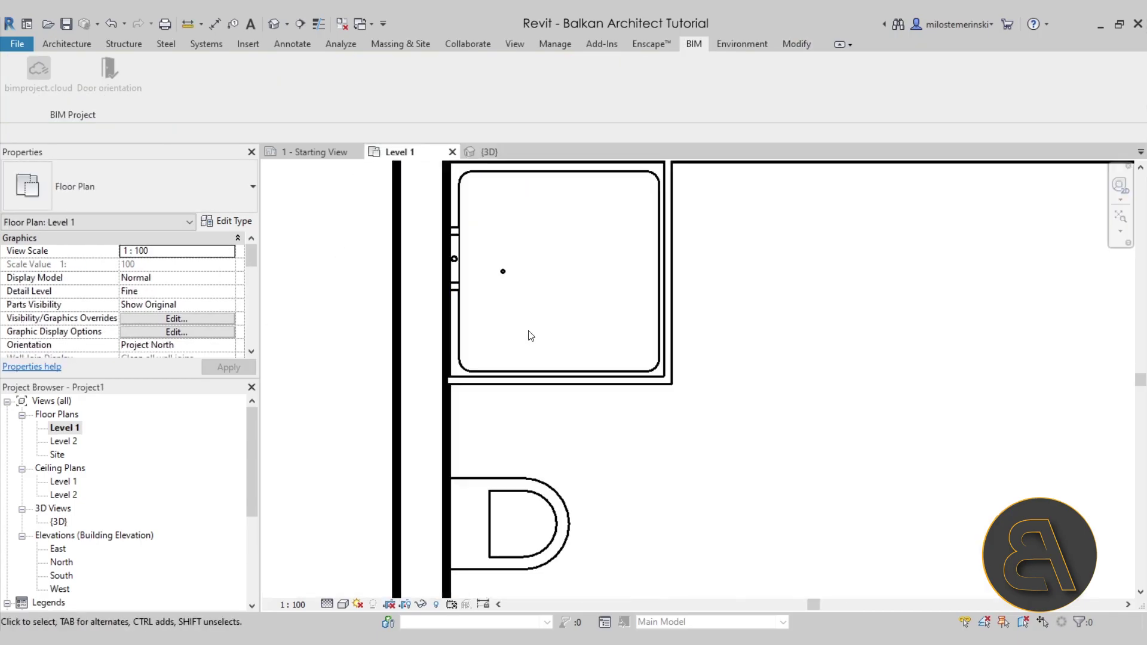
{"action": "scroll", "coordinate": [529, 336], "scroll_direction": "up", "scroll_amount": 2}
{"action": "left_click", "coordinate": [435, 243]}
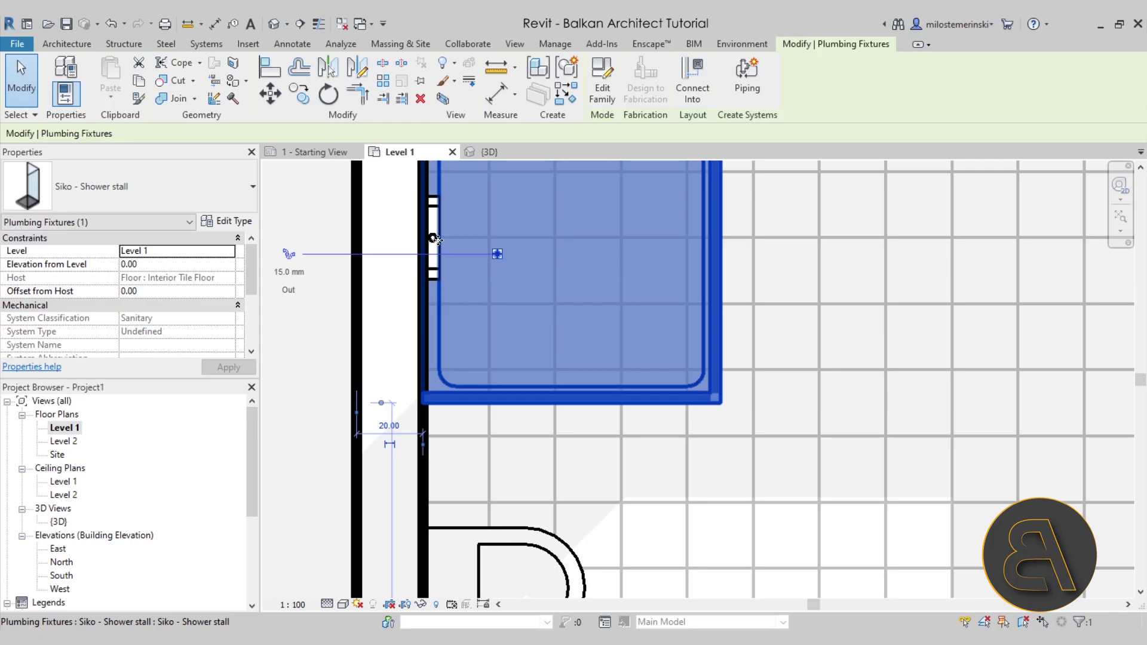
{"action": "left_click", "coordinate": [341, 333]}
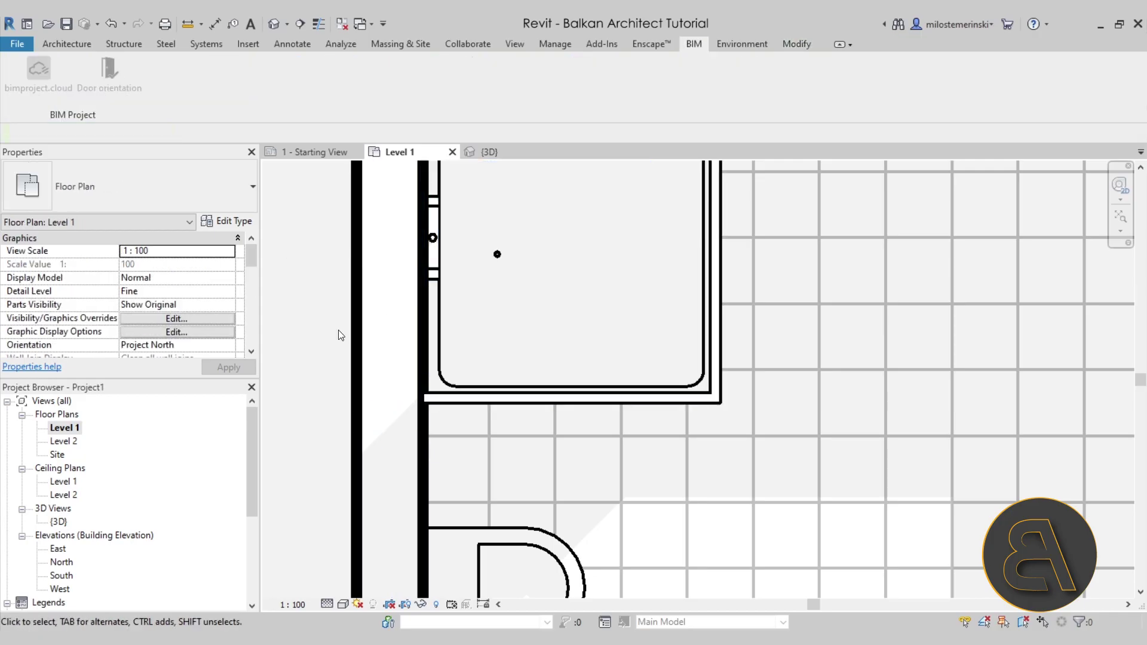
Step: Examine how the shower system sits within the shower stall, in the Level 1 plan and from above in 3D
{"action": "left_click", "coordinate": [435, 289]}
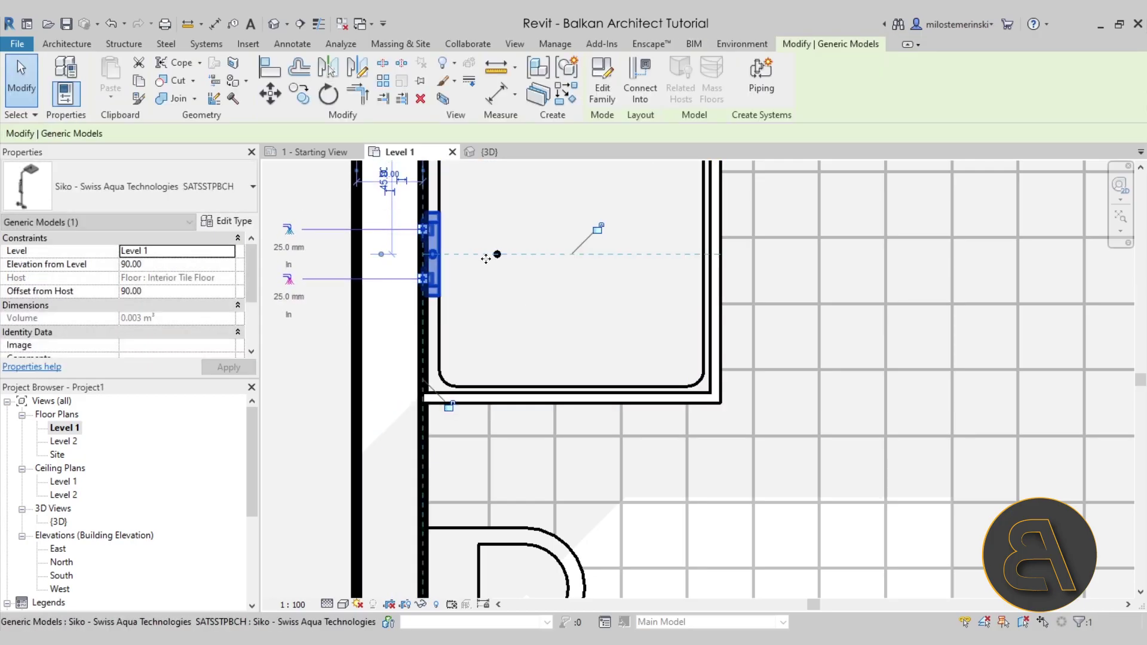
{"action": "scroll", "coordinate": [527, 325], "scroll_direction": "down", "scroll_amount": 2}
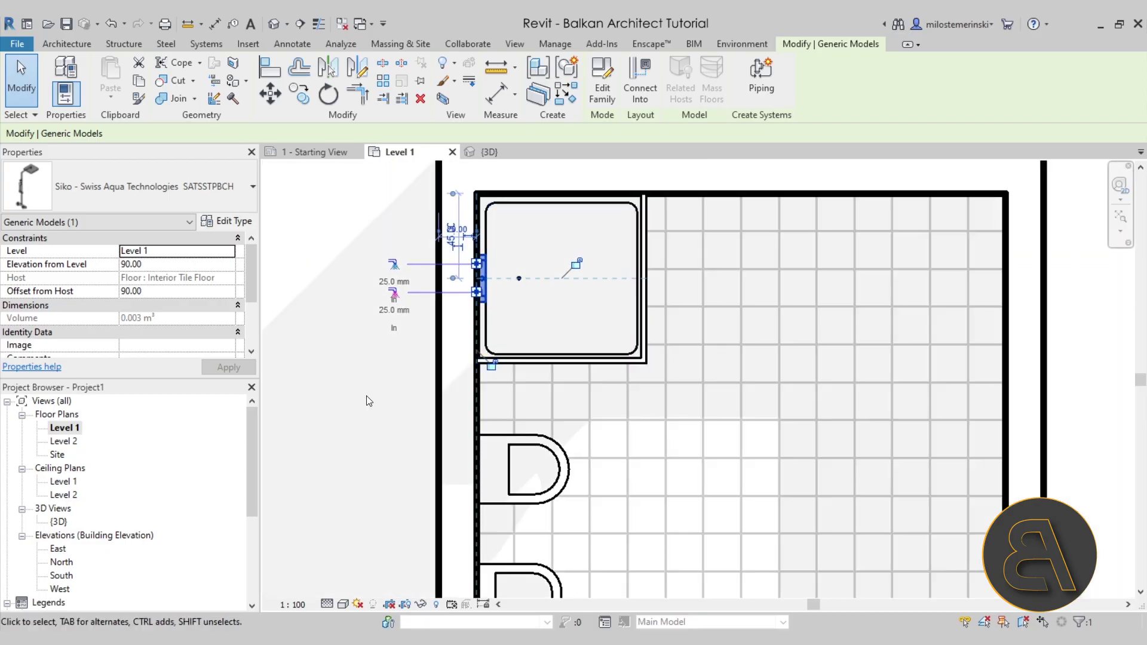
{"action": "left_click", "coordinate": [366, 400]}
{"action": "left_click", "coordinate": [489, 151]}
{"action": "mouse_move", "coordinate": [705, 263]}
{"action": "middle_mouse_down", "text": "shift"}
{"action": "mouse_move", "coordinate": [727, 241]}
{"action": "mouse_move", "coordinate": [703, 277]}
{"action": "middle_mouse_up", "text": "shift"}
{"action": "left_click", "coordinate": [701, 279]}
{"action": "scroll", "coordinate": [657, 256], "scroll_direction": "up", "scroll_amount": 4}
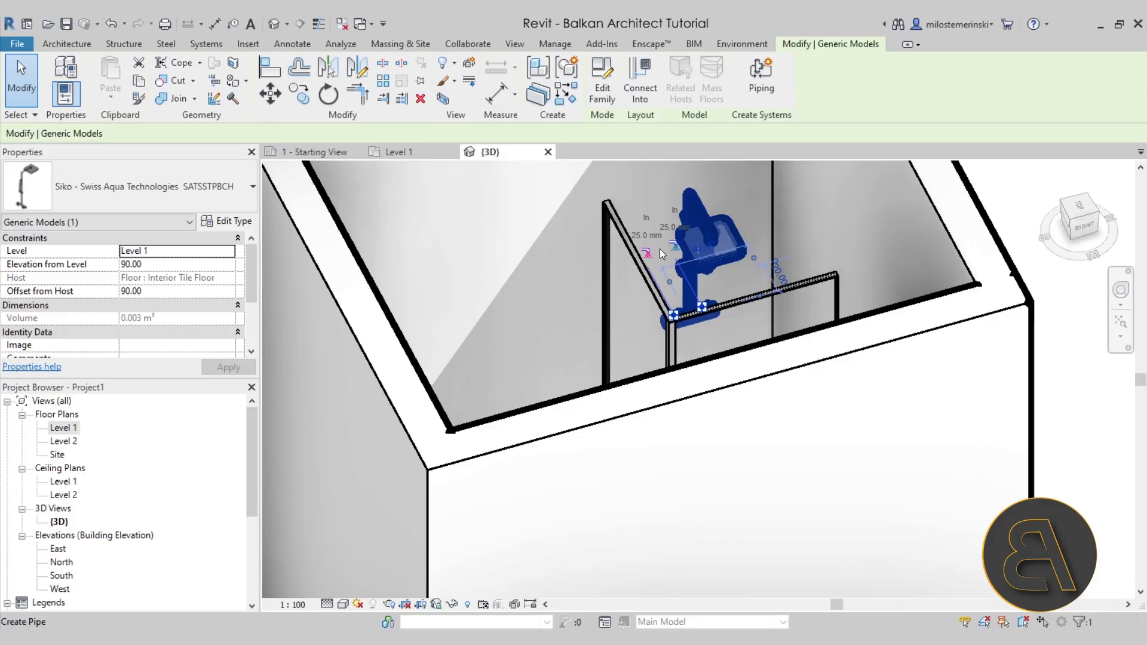
{"action": "scroll", "coordinate": [677, 242], "scroll_direction": "down", "scroll_amount": 4}
{"action": "left_click", "coordinate": [686, 371]}
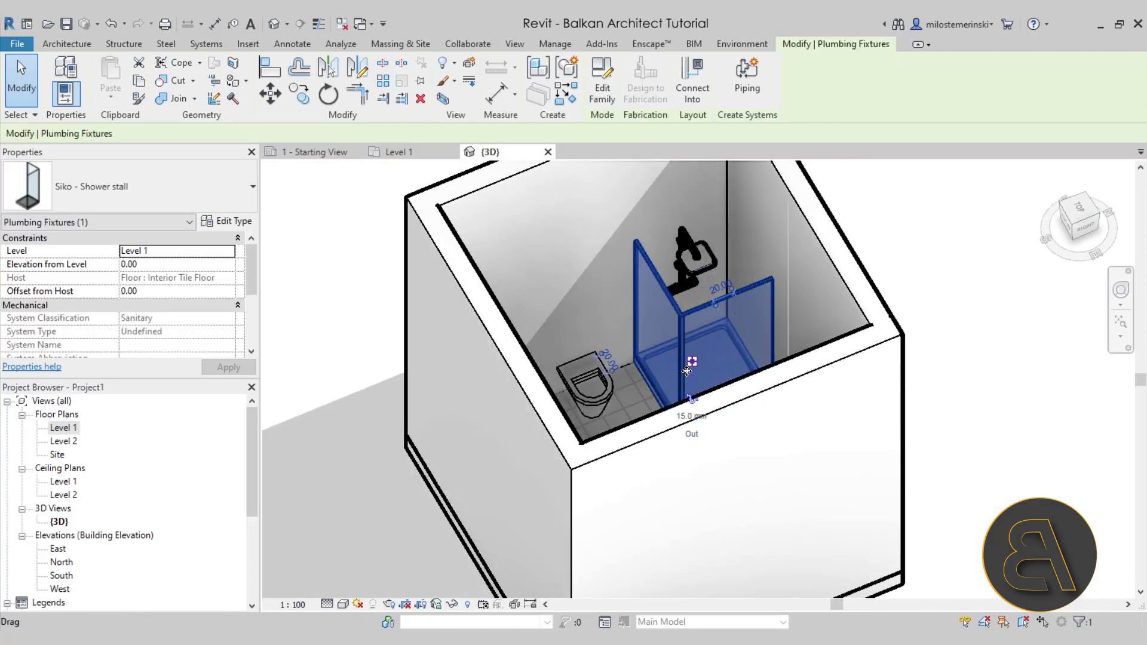
Step: In the 3D view, move the long wall opposite the fixtures inward so the room is 170 cm wide
{"action": "scroll", "coordinate": [647, 288], "scroll_direction": "down", "scroll_amount": 3}
{"action": "middle_click_drag", "start_coordinate": [646, 288], "coordinate": [827, 261], "text": "shift"}
{"action": "left_click", "coordinate": [828, 257]}
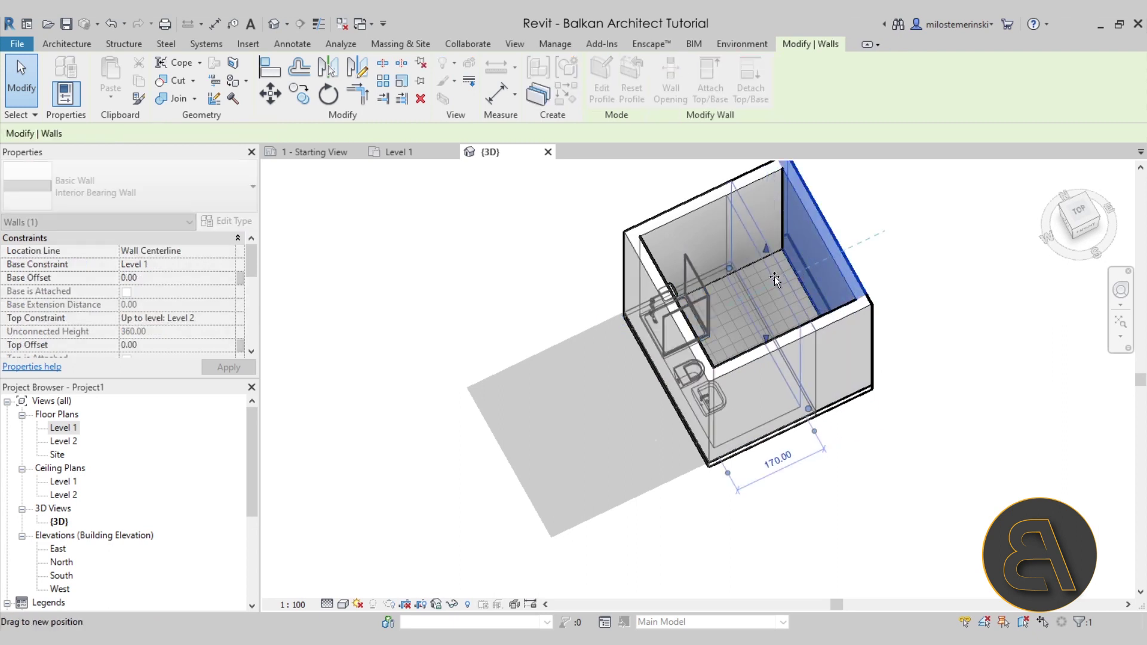
{"action": "left_click_drag", "start_coordinate": [775, 276], "coordinate": [774, 276]}
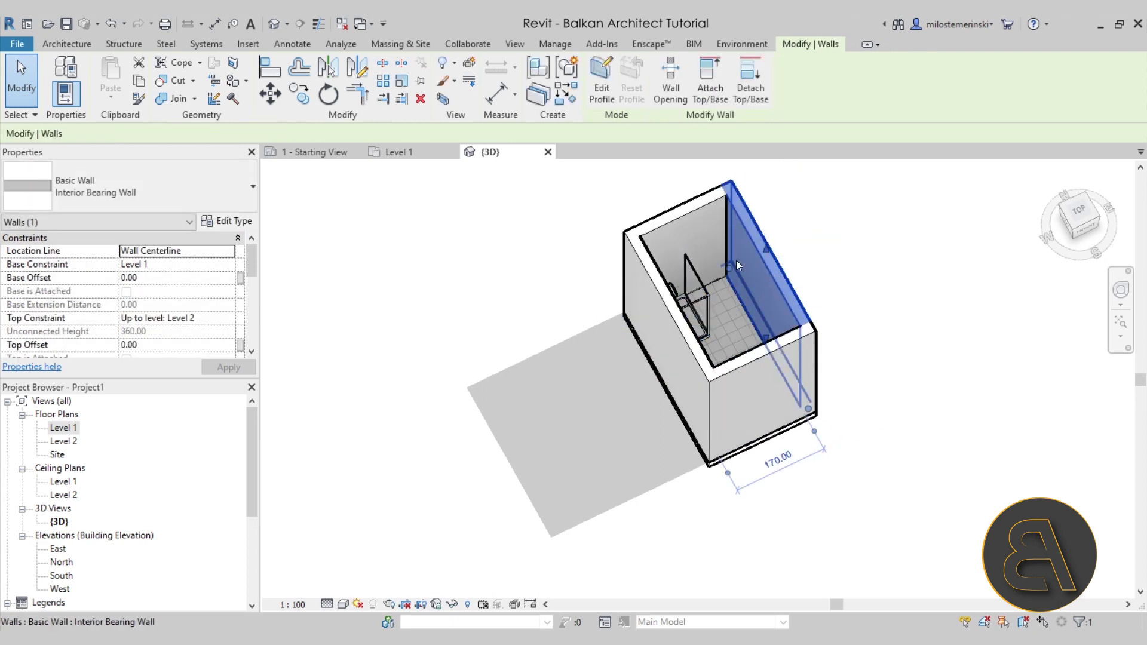
Step: In the Level 1 plan, shift the wall opposite the fixtures slightly outward to widen the room a little
{"action": "left_click", "coordinate": [410, 151]}
{"action": "scroll", "coordinate": [681, 318], "scroll_direction": "down", "scroll_amount": 2}
{"action": "middle_click_drag", "start_coordinate": [686, 320], "coordinate": [672, 350]}
{"action": "scroll", "coordinate": [673, 350], "scroll_direction": "down", "scroll_amount": 1}
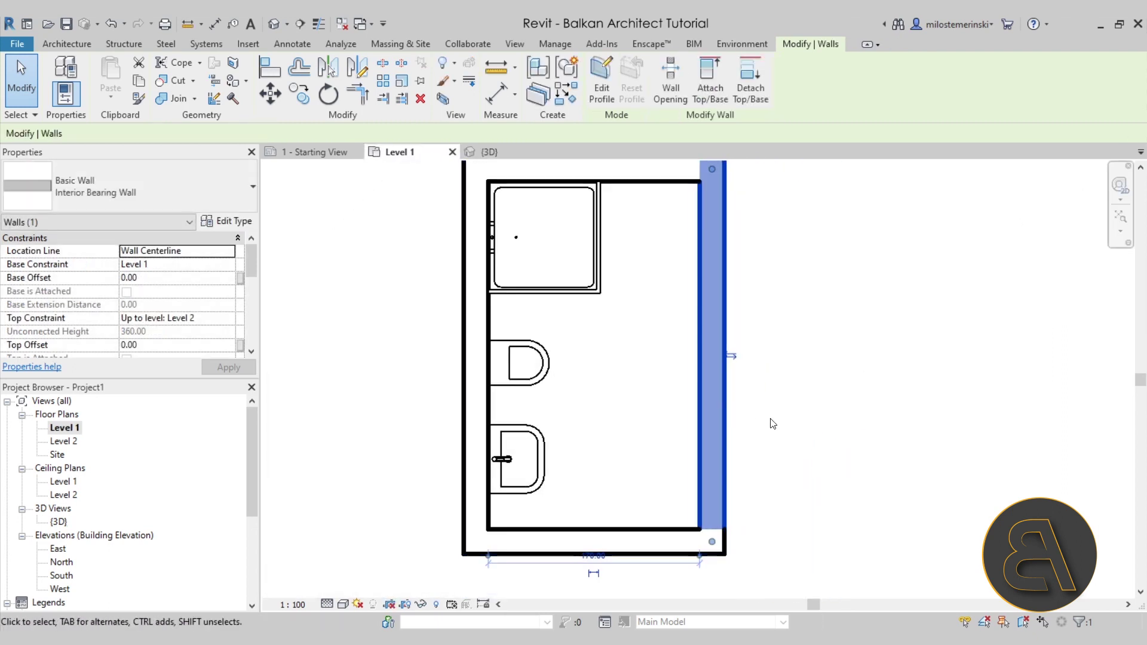
{"action": "left_click", "coordinate": [747, 410]}
{"action": "left_click_drag", "start_coordinate": [730, 416], "coordinate": [746, 418]}
{"action": "left_click", "coordinate": [311, 178]}
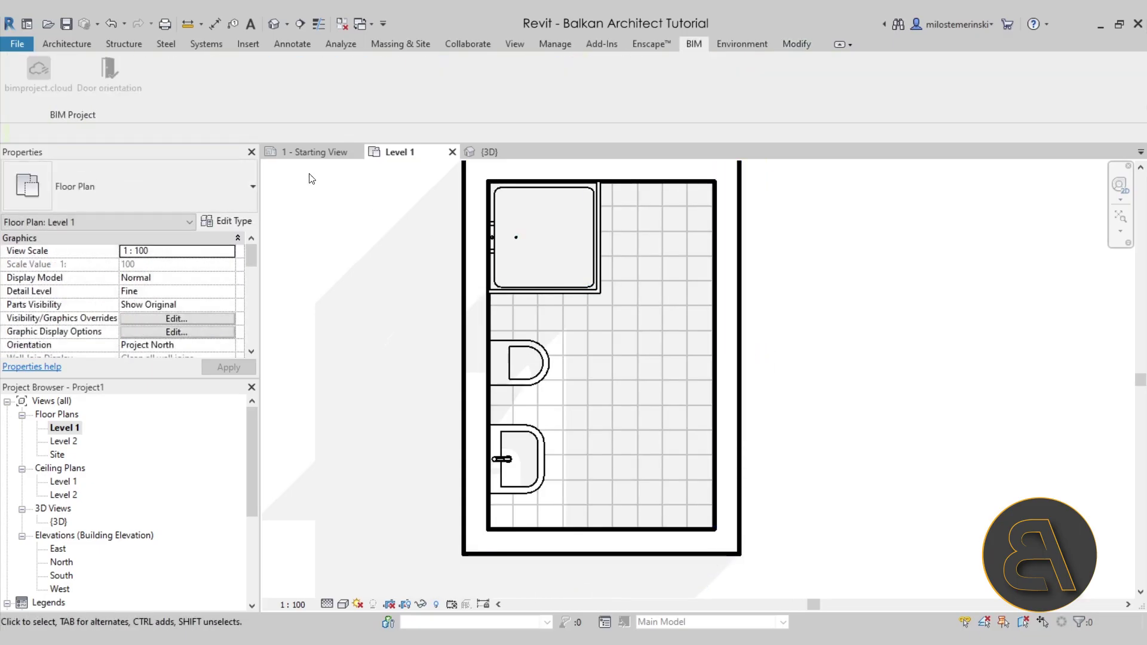
Step: Place an AD_Basic Door of type 80 x 210cm in the right wall opposite the washbasin, opening into the bathroom
{"action": "left_click", "coordinate": [68, 44]}
{"action": "left_click", "coordinate": [90, 77]}
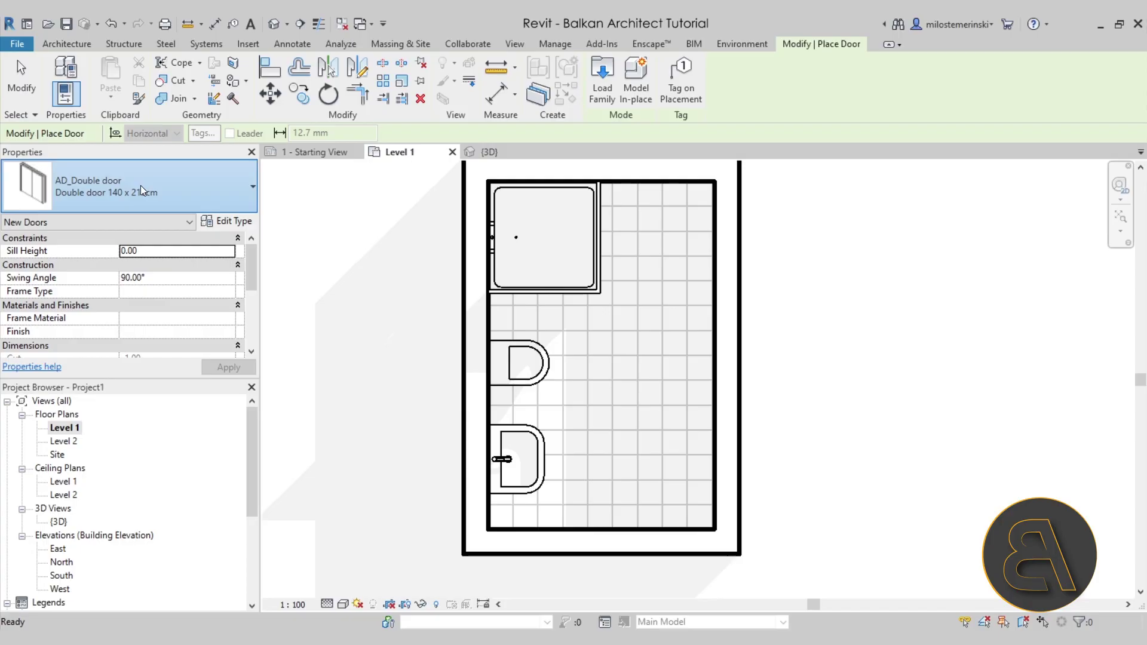
{"action": "left_click", "coordinate": [141, 186]}
{"action": "scroll", "coordinate": [142, 307], "scroll_direction": "up", "scroll_amount": 3}
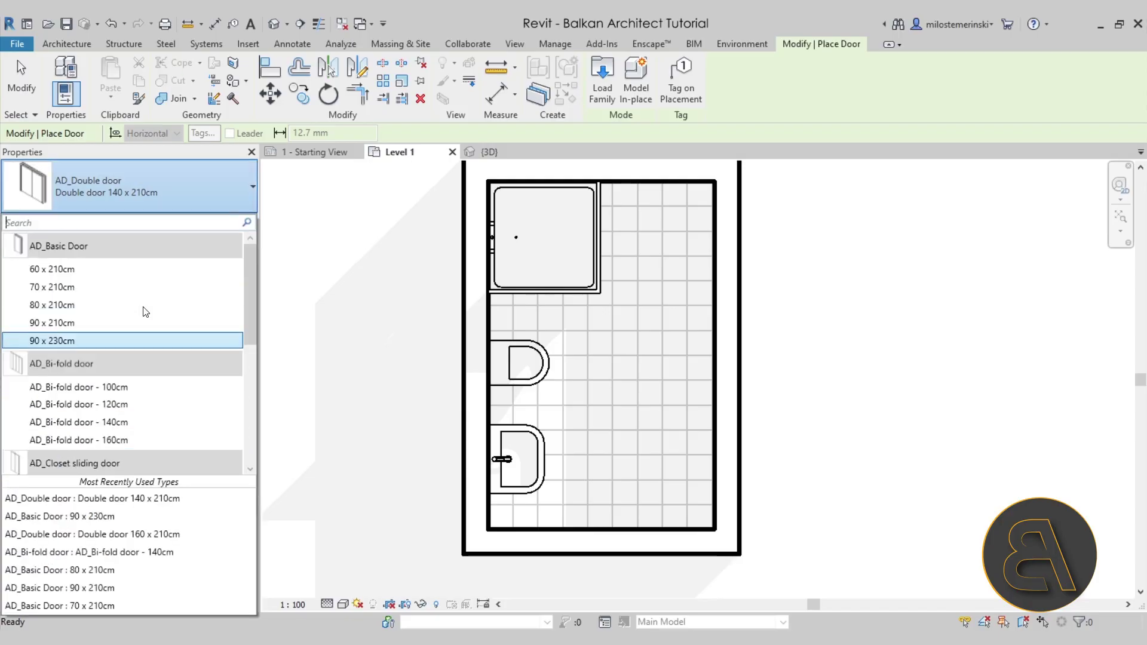
{"action": "left_click", "coordinate": [66, 311]}
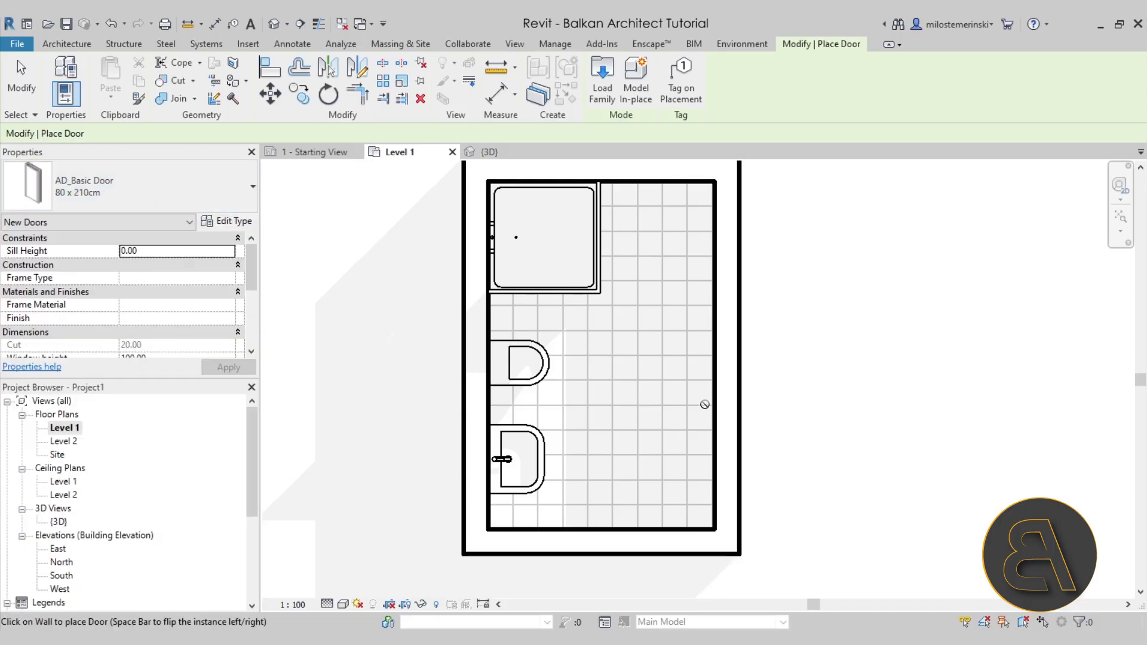
{"action": "left_click", "coordinate": [729, 461]}
{"action": "key", "text": "Escape"}
{"action": "key", "text": "Escape"}
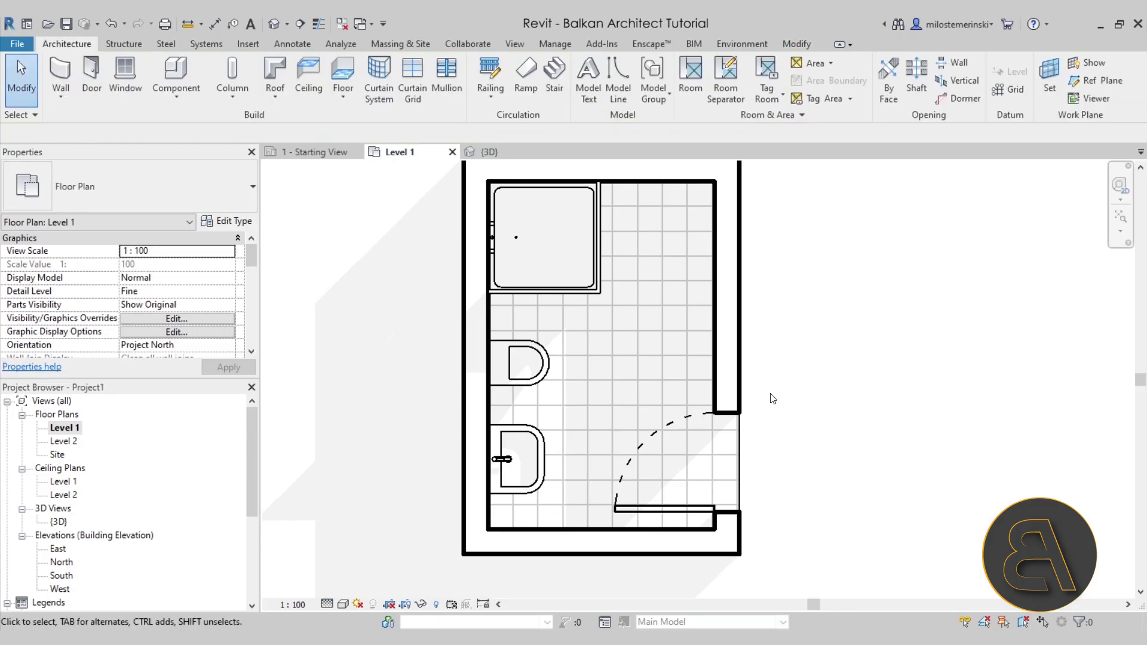
{"action": "scroll", "coordinate": [643, 411], "scroll_direction": "down", "scroll_amount": 2}
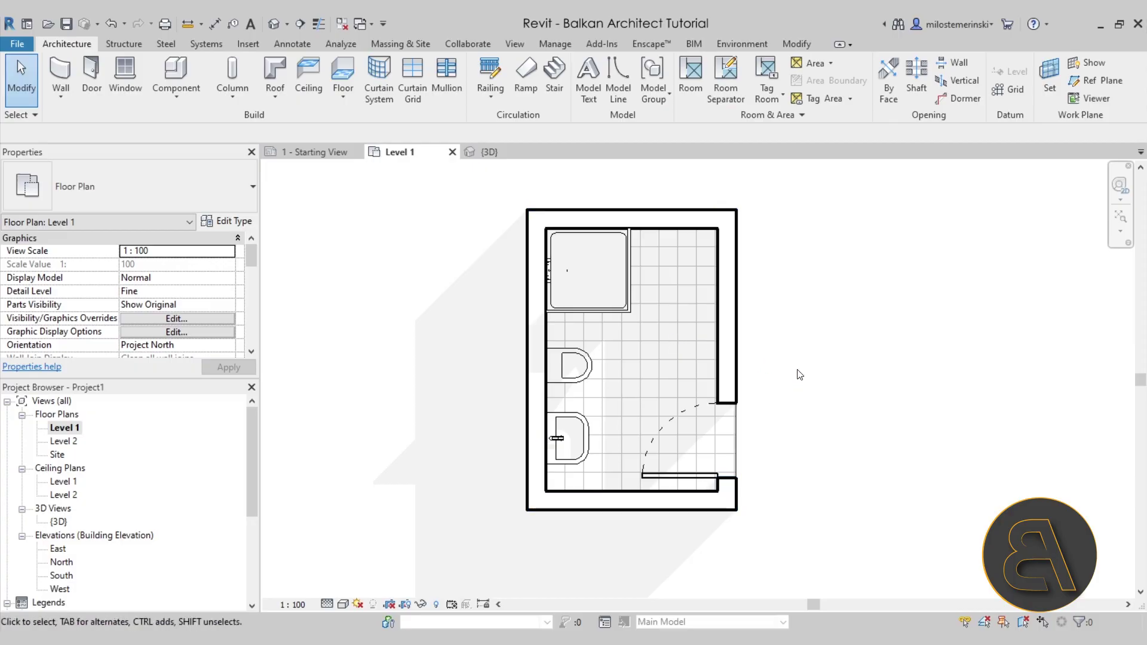
{"action": "middle_click_drag", "start_coordinate": [797, 374], "coordinate": [744, 379]}
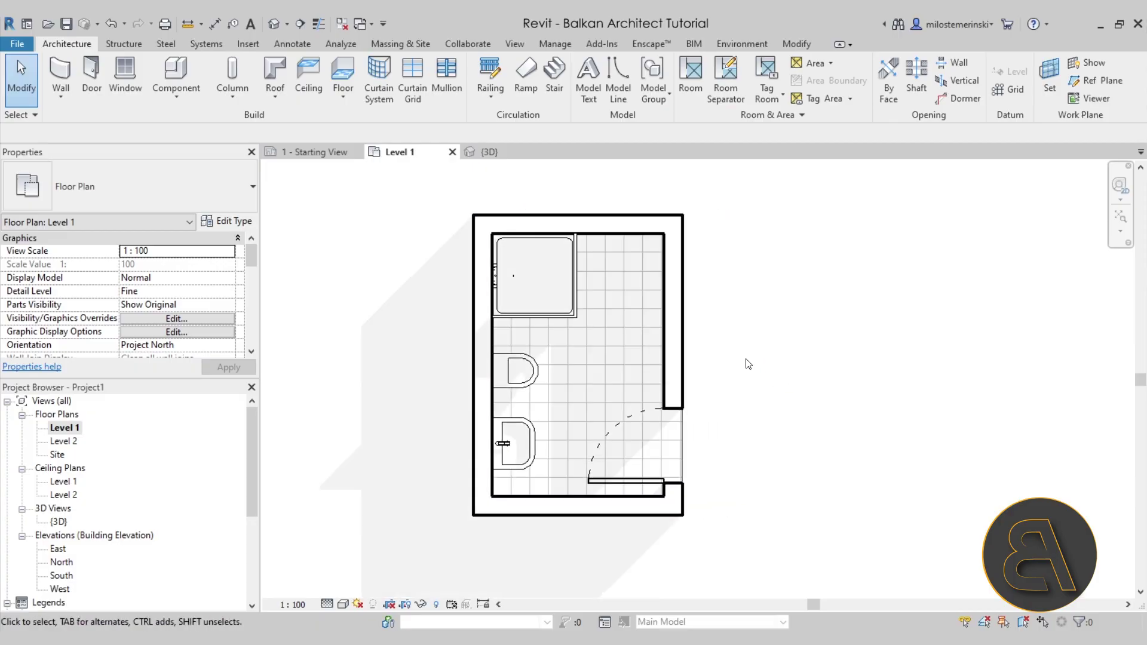
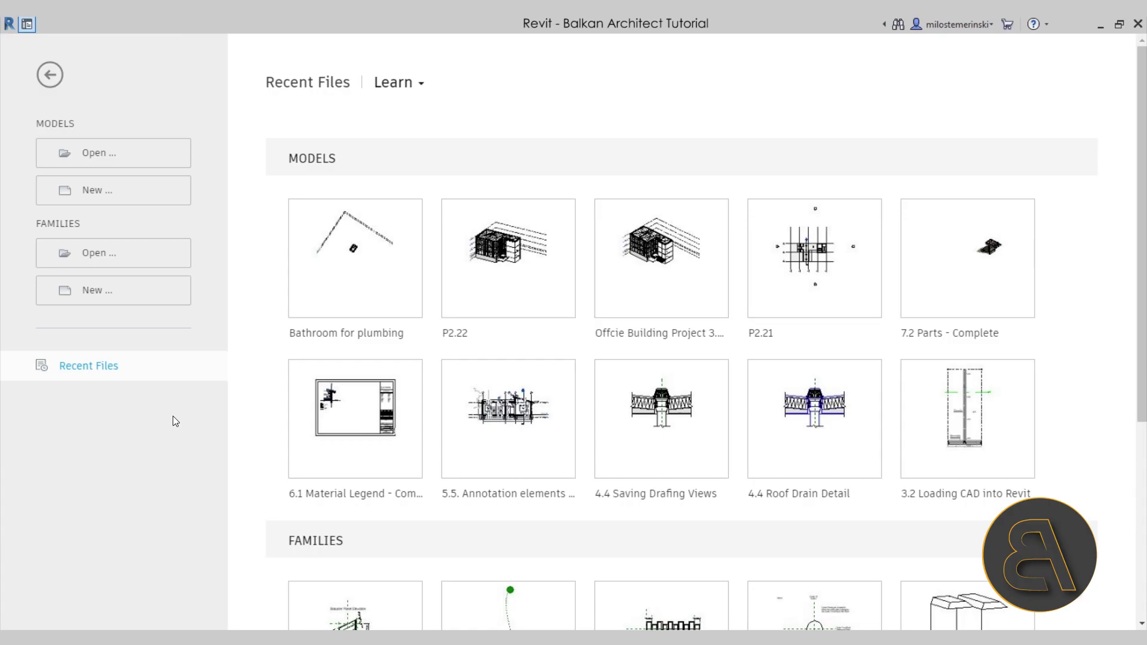
Step: Create a new project from the Plumbing-Default_Metric template
{"action": "left_click", "coordinate": [96, 191]}
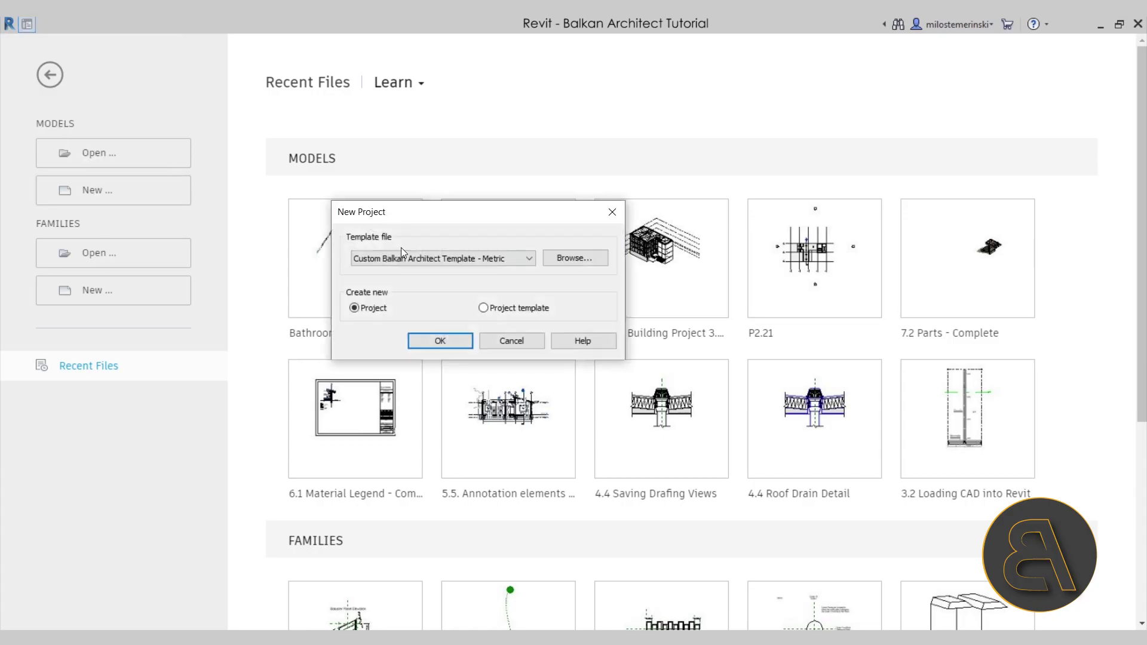
{"action": "left_click", "coordinate": [430, 260]}
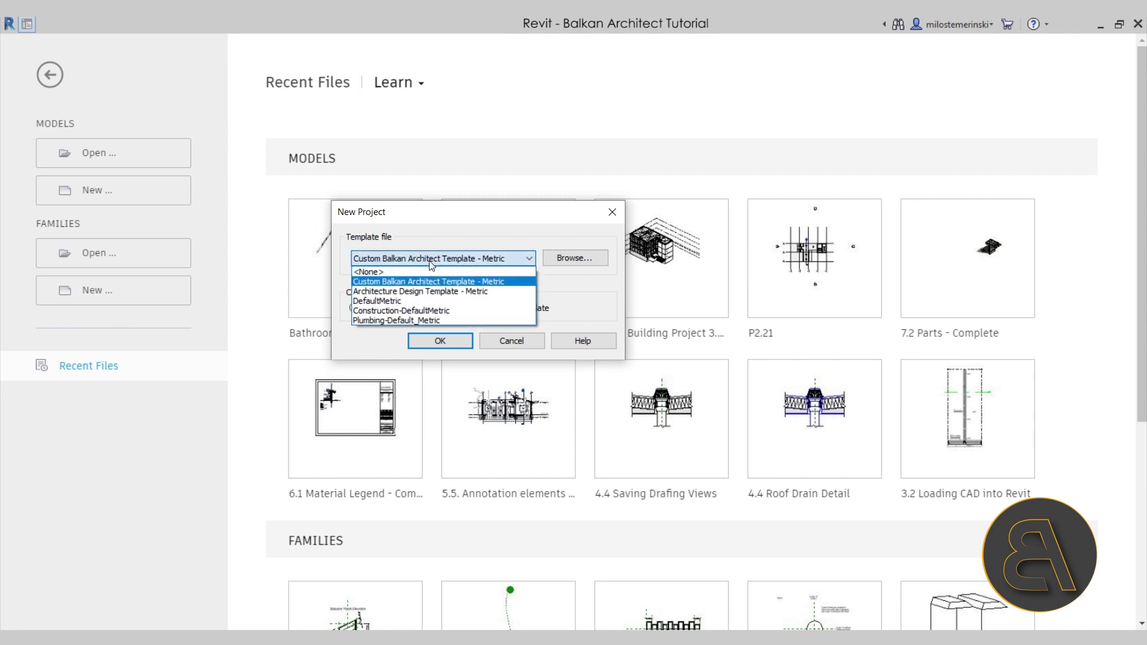
{"action": "left_click", "coordinate": [371, 323]}
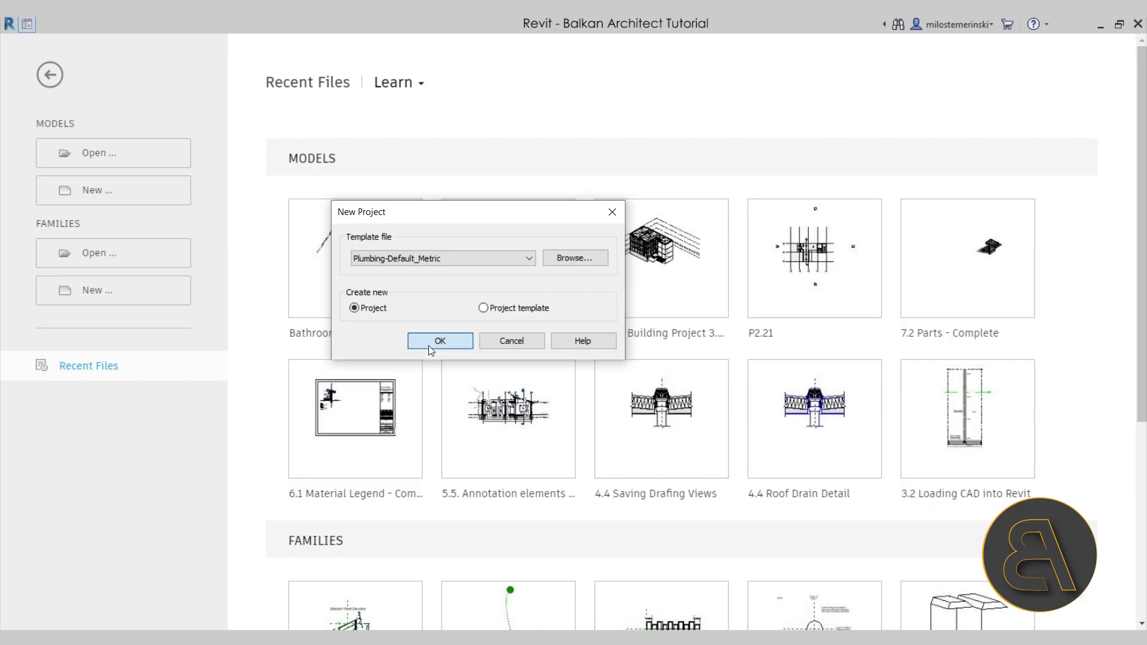
{"action": "left_click", "coordinate": [428, 344]}
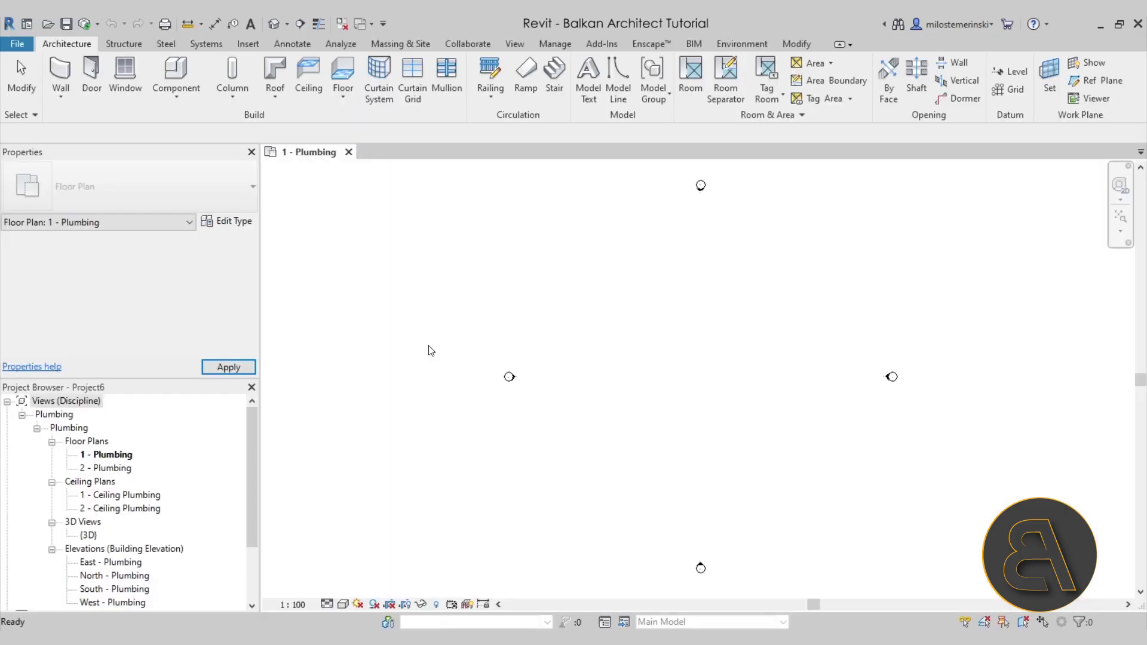
{"action": "middle_click_drag", "start_coordinate": [661, 388], "coordinate": [557, 391]}
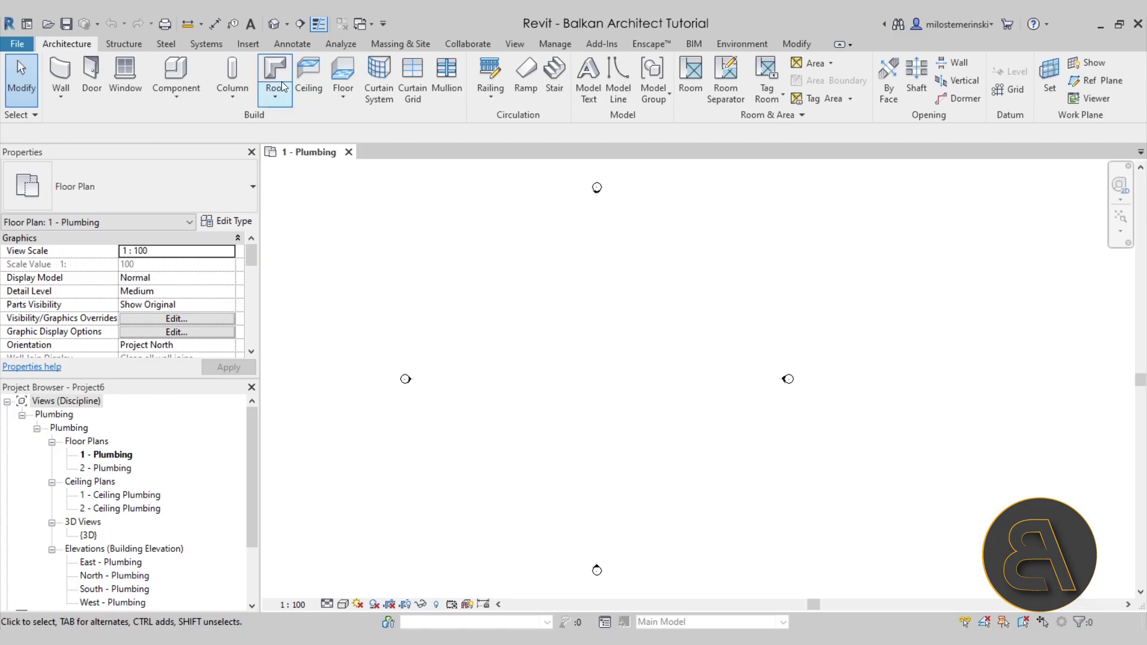
Step: Link the Revit model Bathroom for plumbing.rvt from the Desktop, positioned Auto - Internal Origin to Internal Origin
{"action": "left_click", "coordinate": [240, 43]}
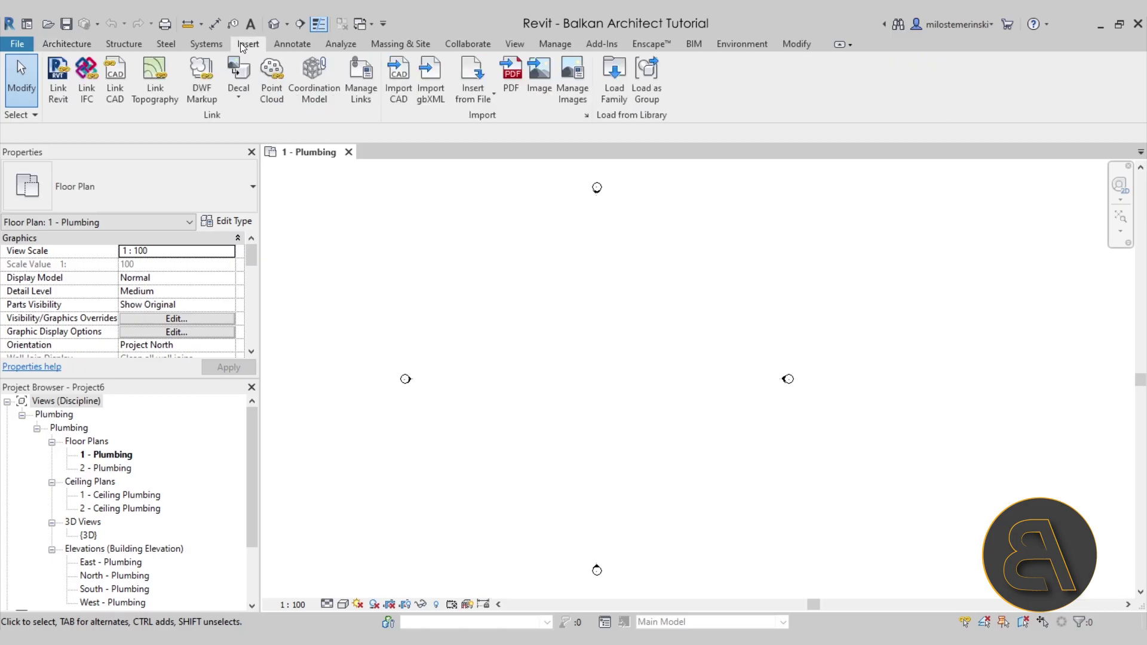
{"action": "left_click", "coordinate": [58, 81]}
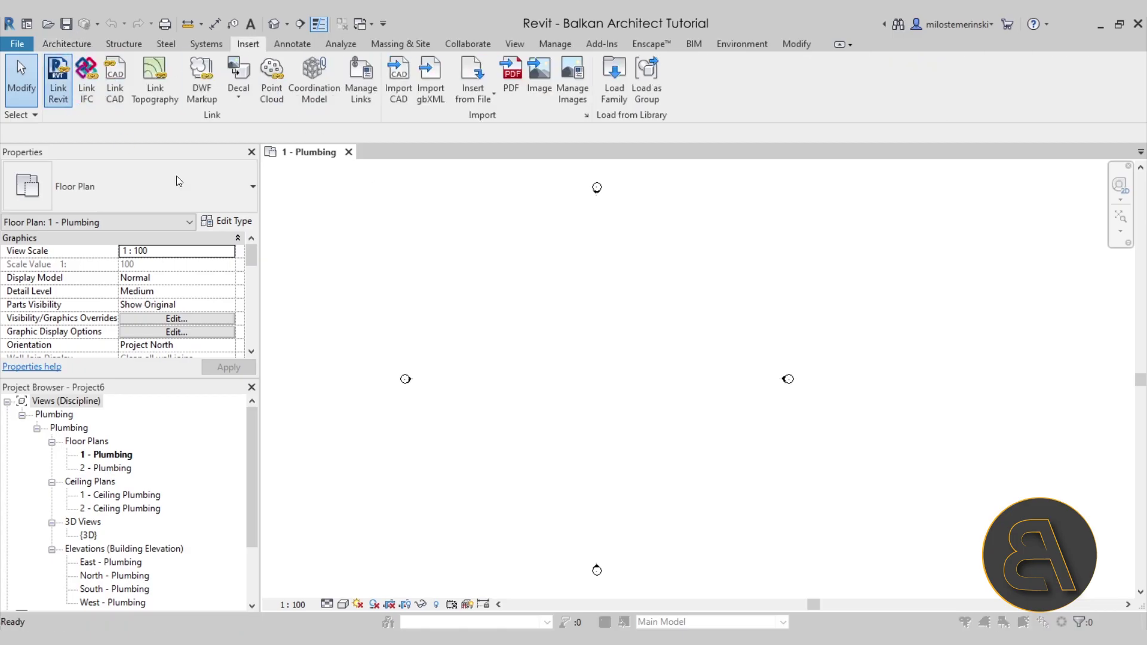
{"action": "left_click", "coordinate": [326, 423]}
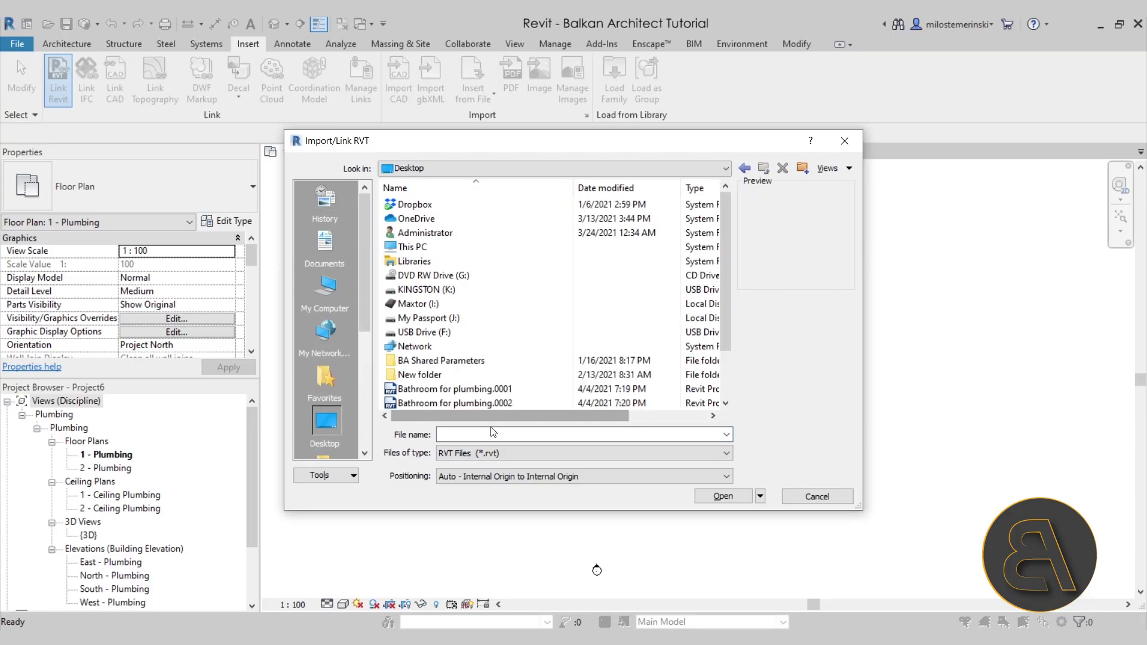
{"action": "scroll", "coordinate": [466, 358], "scroll_direction": "down", "scroll_amount": 1}
{"action": "left_click", "coordinate": [463, 376]}
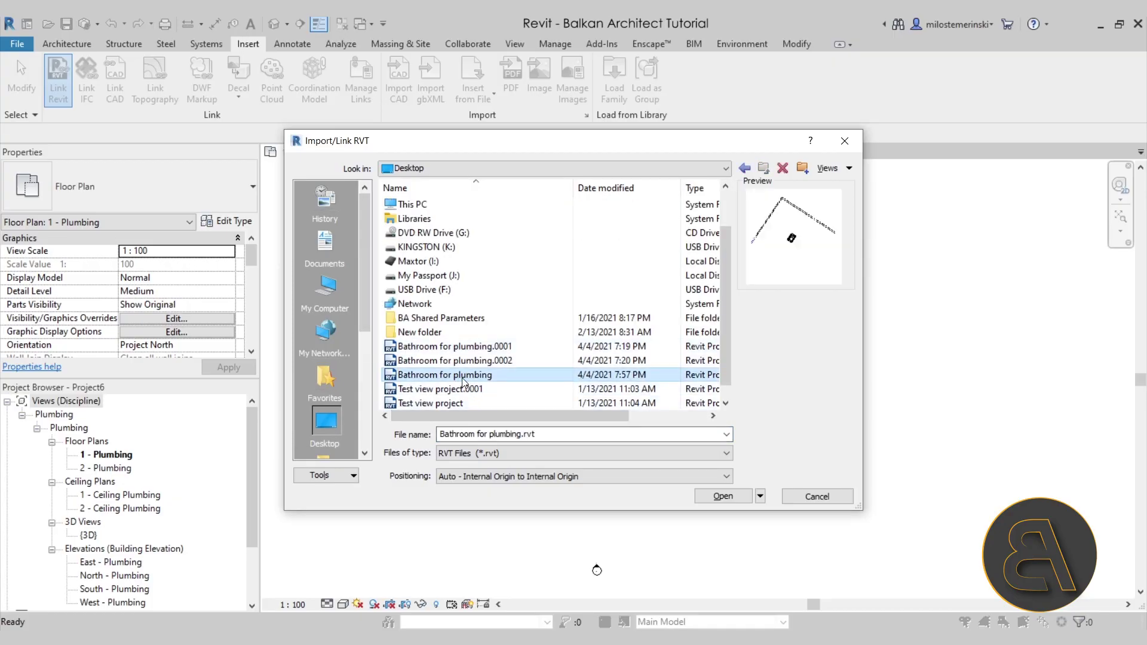
{"action": "left_click", "coordinate": [723, 496]}
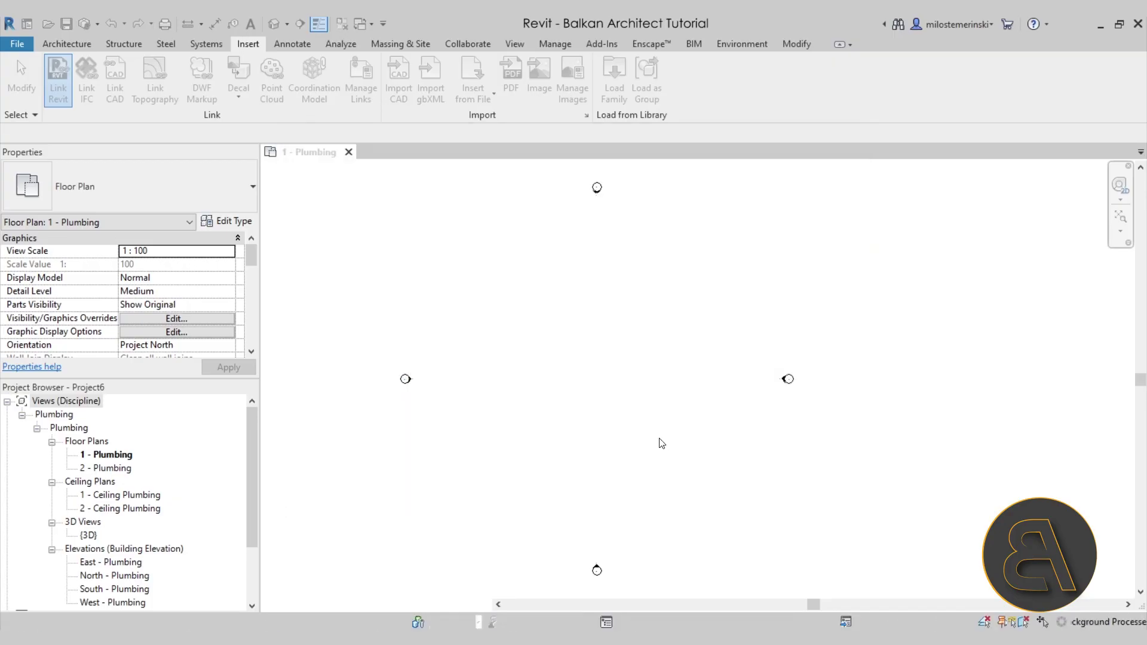
{"action": "scroll", "coordinate": [582, 395], "scroll_direction": "up", "scroll_amount": 6}
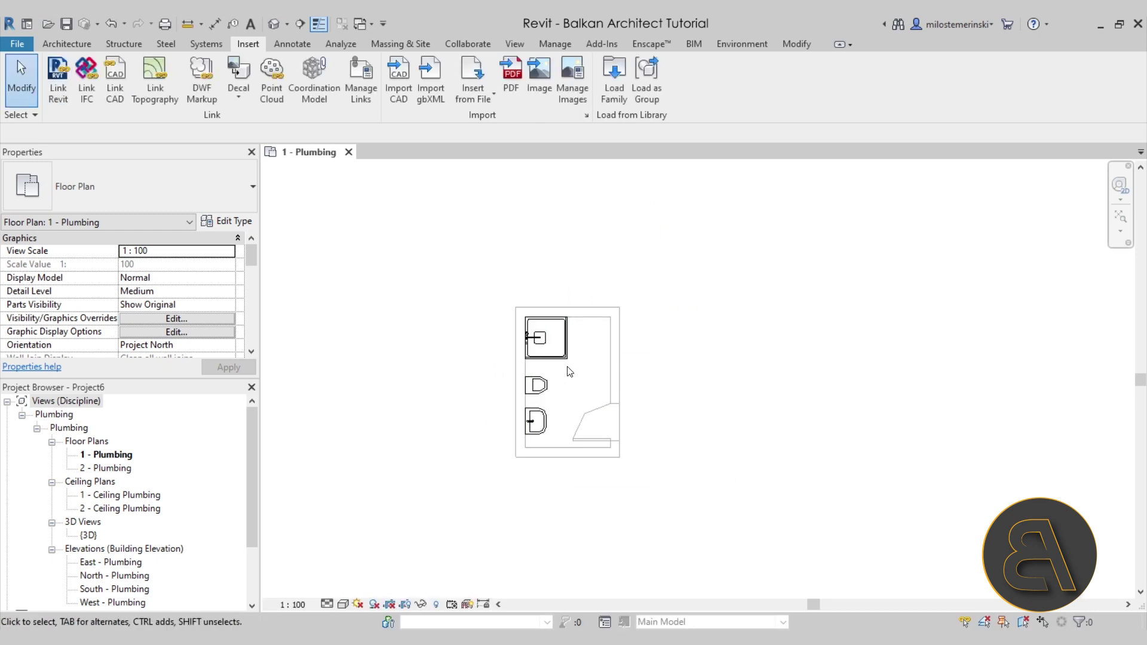
{"action": "scroll", "coordinate": [641, 398], "scroll_direction": "up", "scroll_amount": 2}
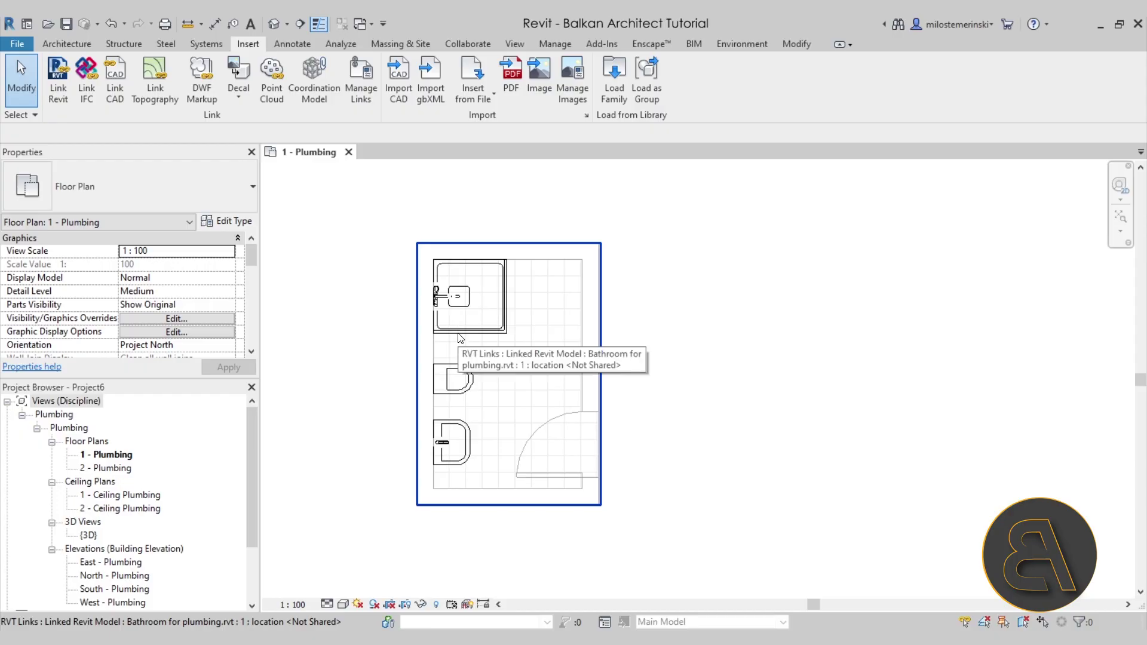
{"action": "scroll", "coordinate": [456, 336], "scroll_direction": "up", "scroll_amount": 3}
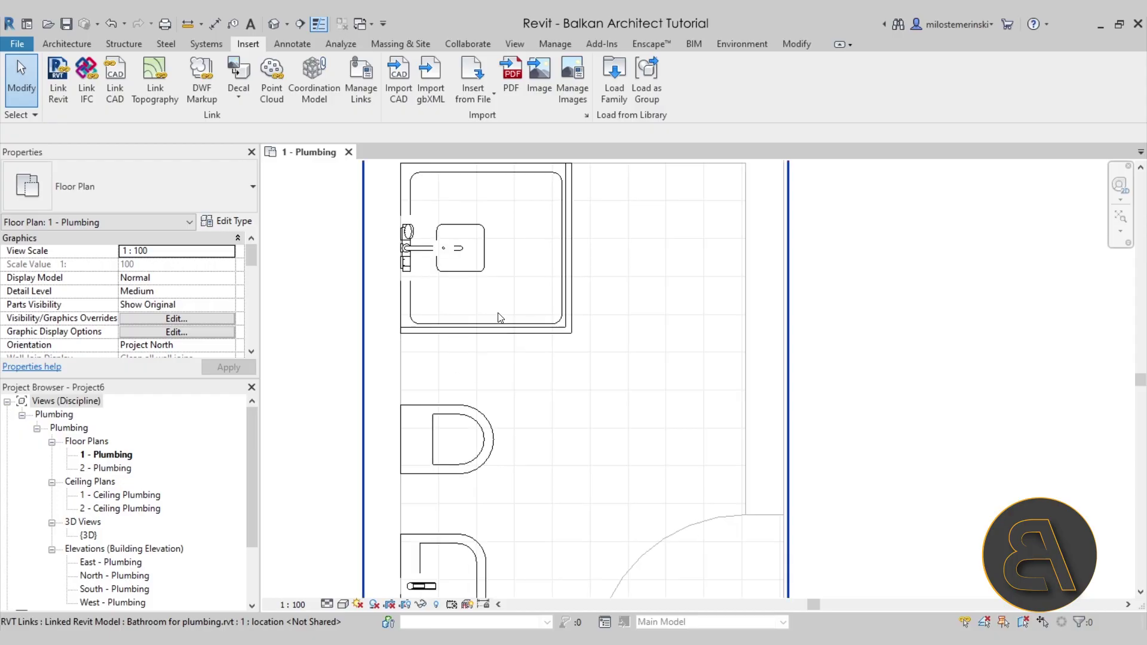
{"action": "scroll", "coordinate": [501, 316], "scroll_direction": "down", "scroll_amount": 3}
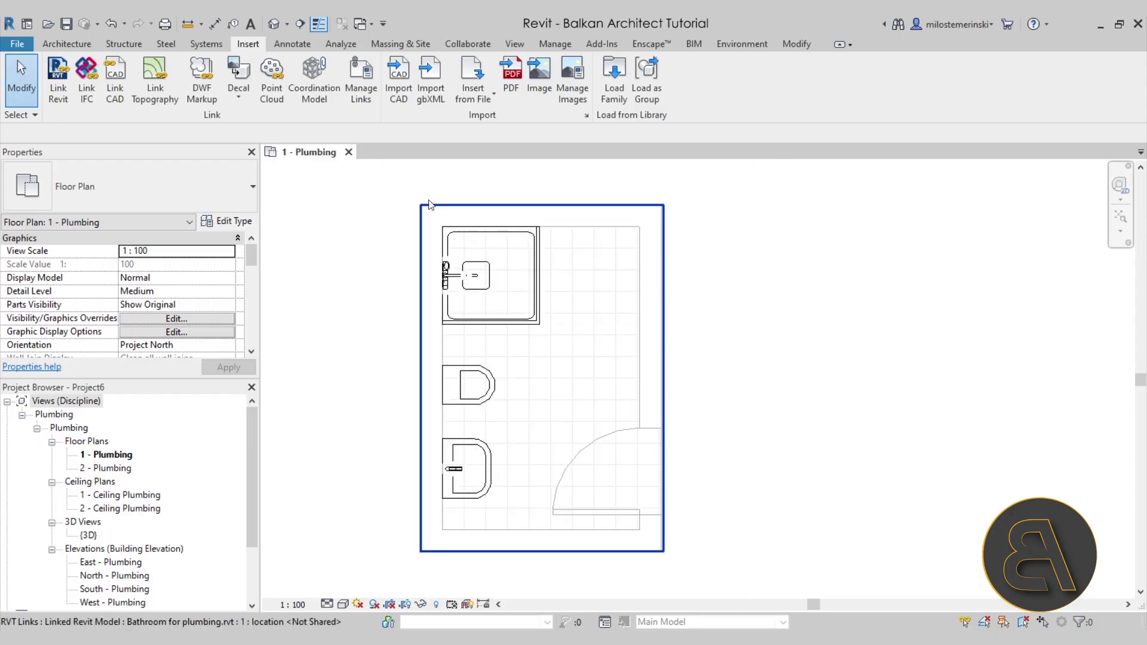
Step: Open the default 3D view on the fixtures of the linked bathroom model
{"action": "left_click", "coordinate": [273, 26]}
{"action": "scroll", "coordinate": [637, 400], "scroll_direction": "up", "scroll_amount": 5}
{"action": "middle_click_drag", "start_coordinate": [637, 400], "coordinate": [799, 428], "text": "shift"}
{"action": "scroll", "coordinate": [776, 428], "scroll_direction": "up", "scroll_amount": 3}
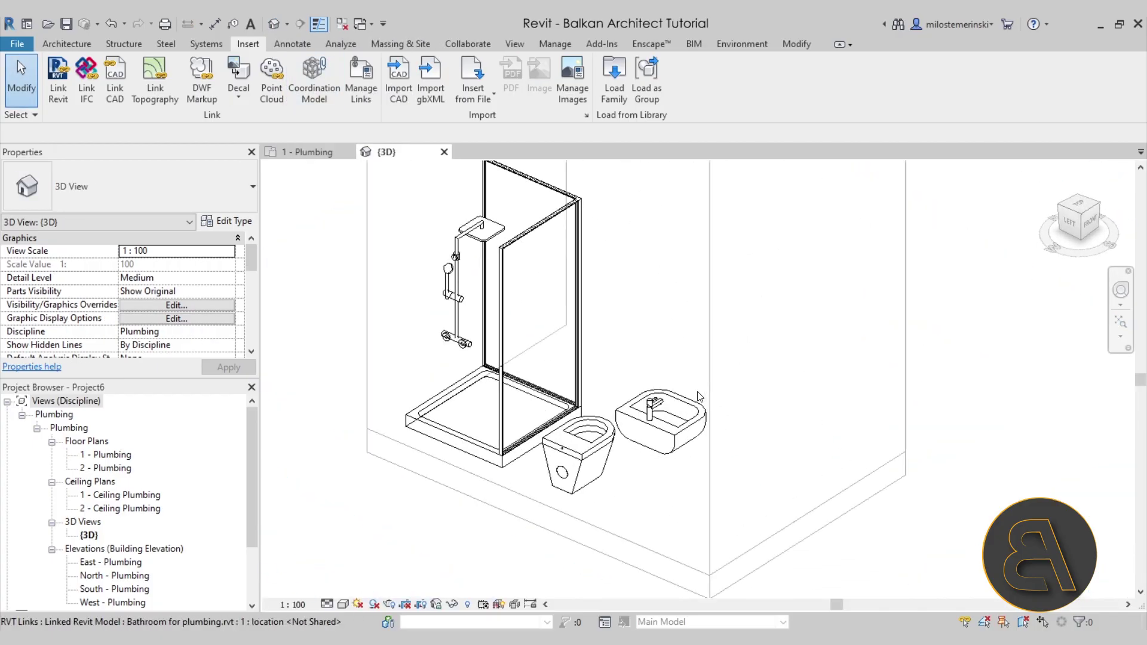
Step: Copy the linked washbasin, toilet, shower stall, shower set and washbasin tap into the project, aligned to the same place, accepting the duplicate types
{"action": "key", "text": "Tab"}
{"action": "left_click", "coordinate": [688, 429]}
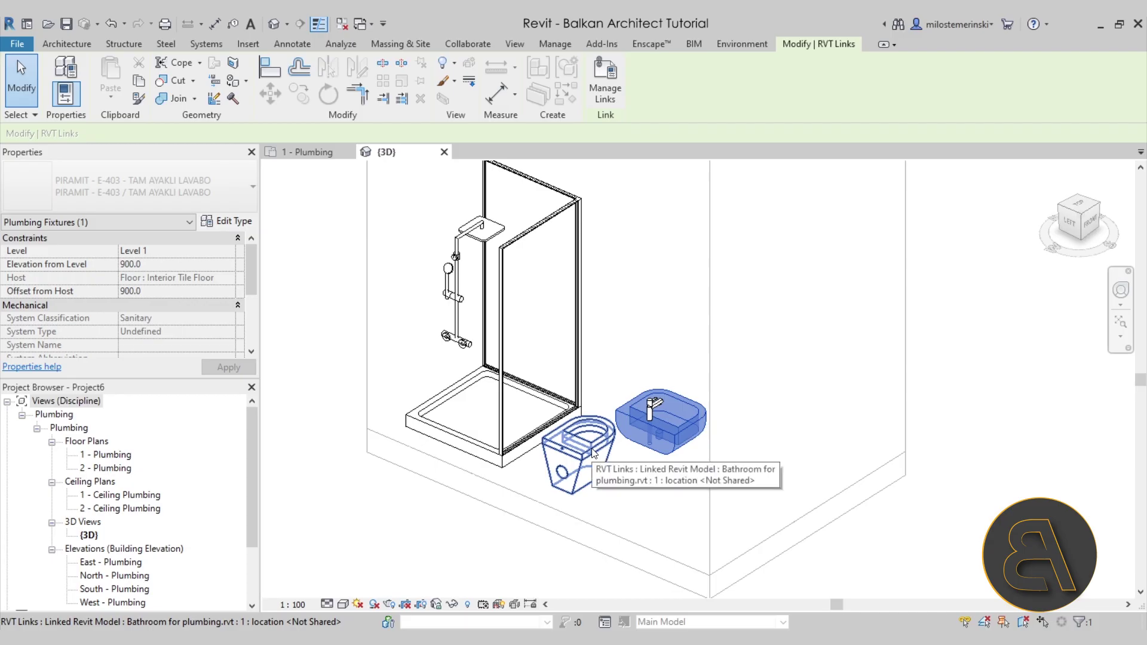
{"action": "left_click", "coordinate": [591, 447], "text": "ctrl"}
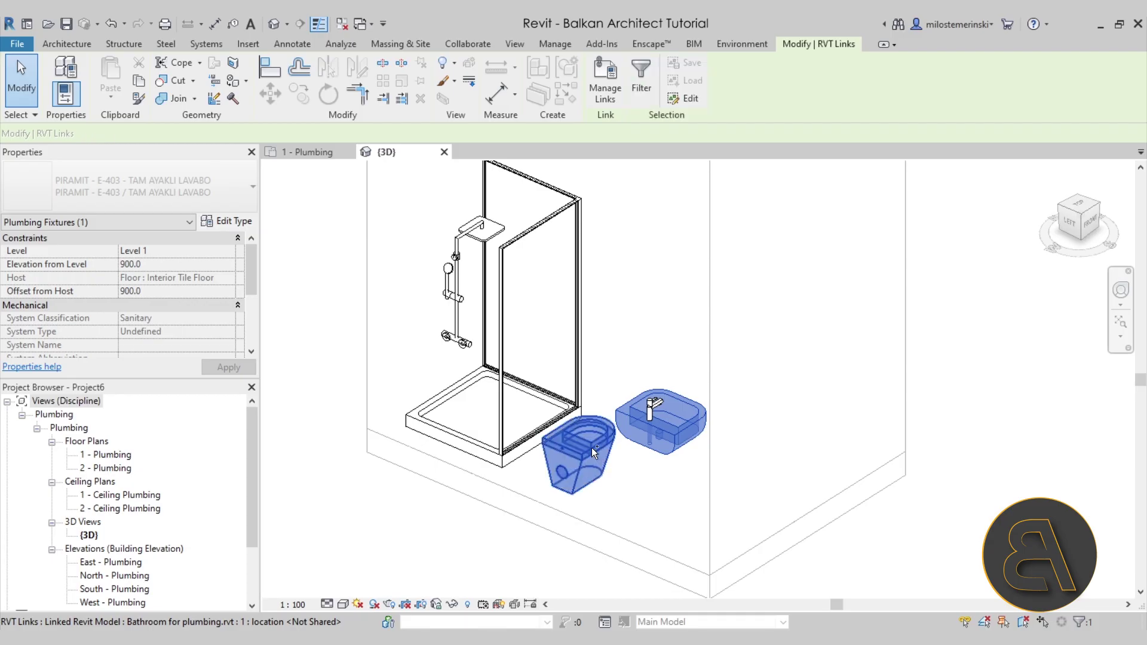
{"action": "left_click", "coordinate": [573, 336], "text": "ctrl"}
{"action": "left_click", "coordinate": [455, 282], "text": "ctrl"}
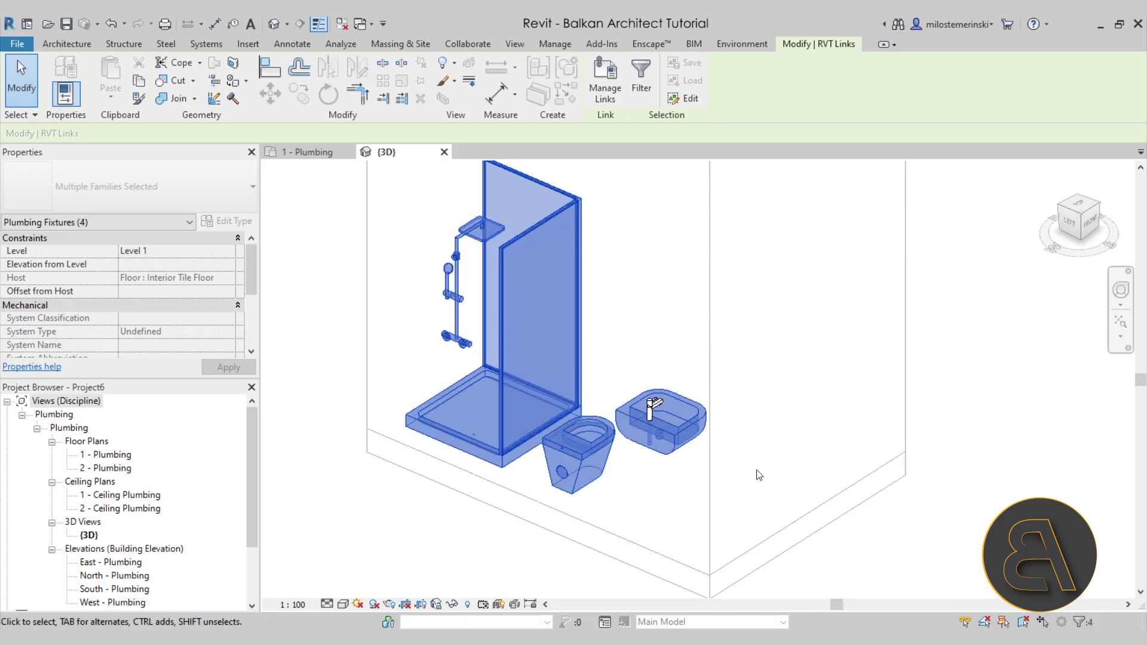
{"action": "scroll", "coordinate": [668, 393], "scroll_direction": "up", "scroll_amount": 4}
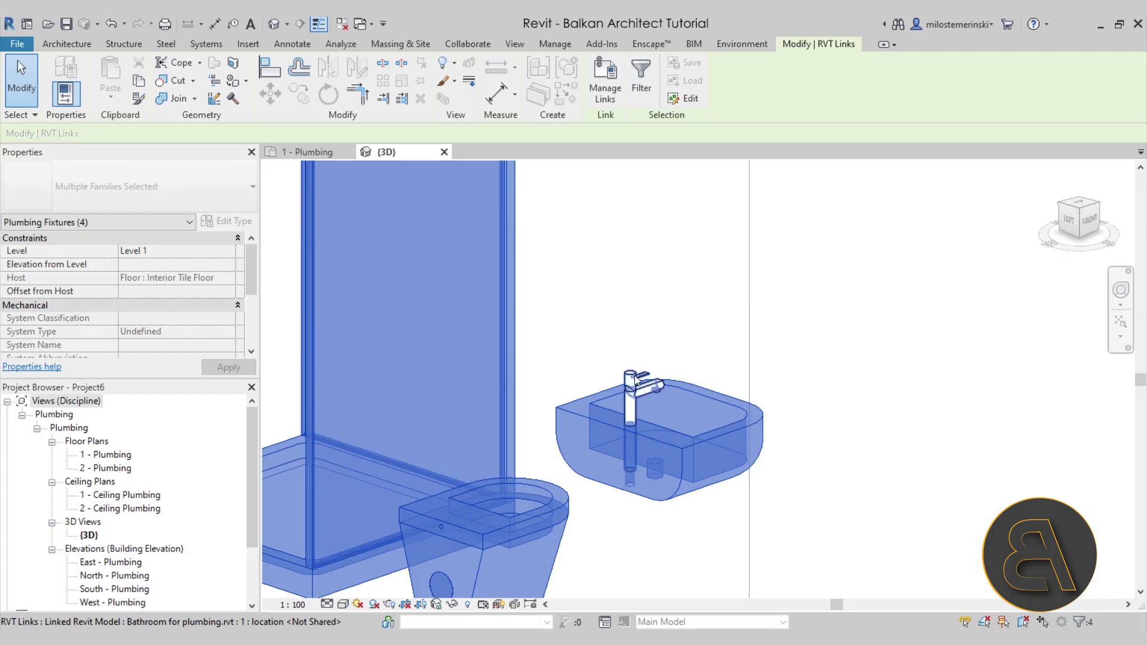
{"action": "left_click", "coordinate": [638, 384], "text": "ctrl"}
{"action": "scroll", "coordinate": [659, 298], "scroll_direction": "down", "scroll_amount": 3}
{"action": "scroll", "coordinate": [659, 298], "scroll_direction": "down", "scroll_amount": 4}
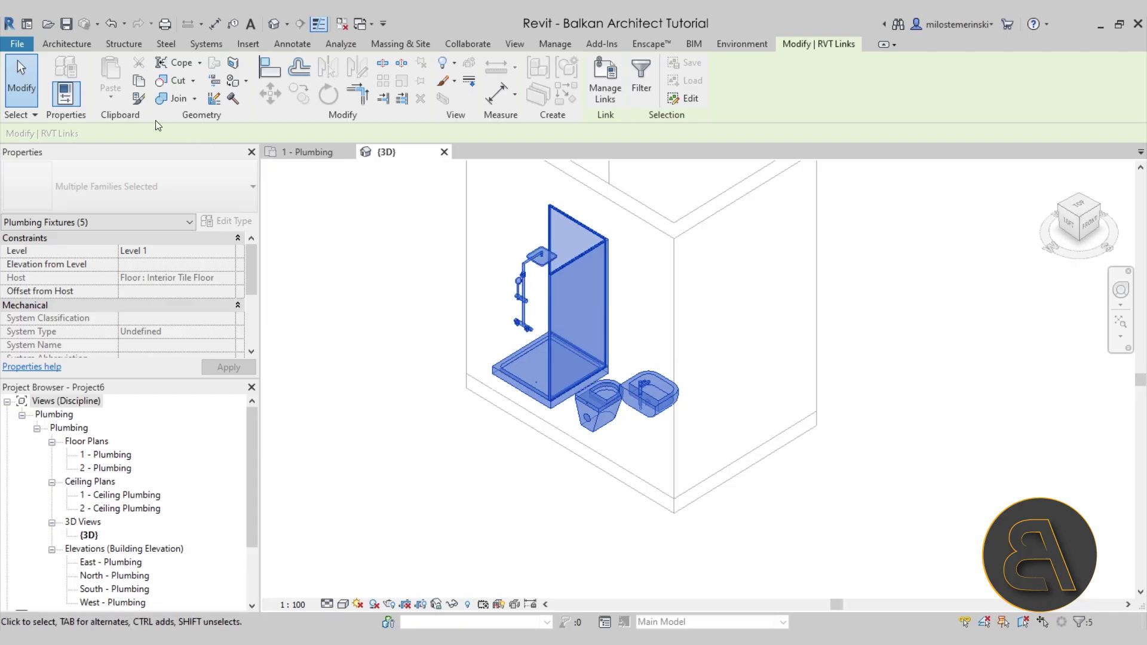
{"action": "left_click", "coordinate": [137, 86]}
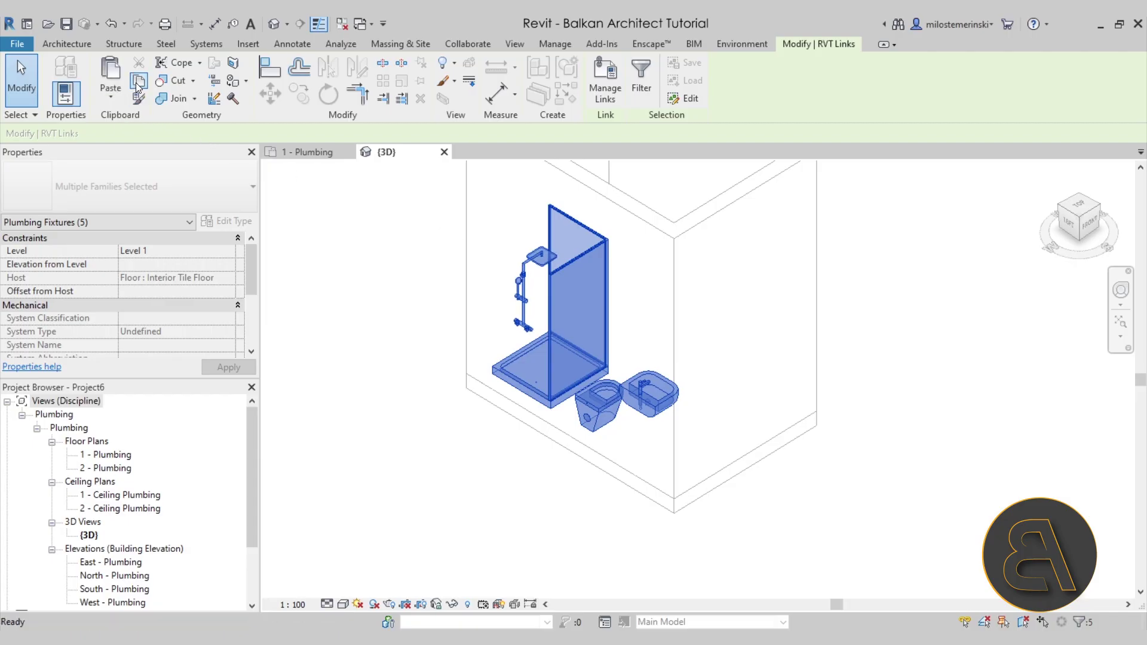
{"action": "left_click", "coordinate": [111, 96]}
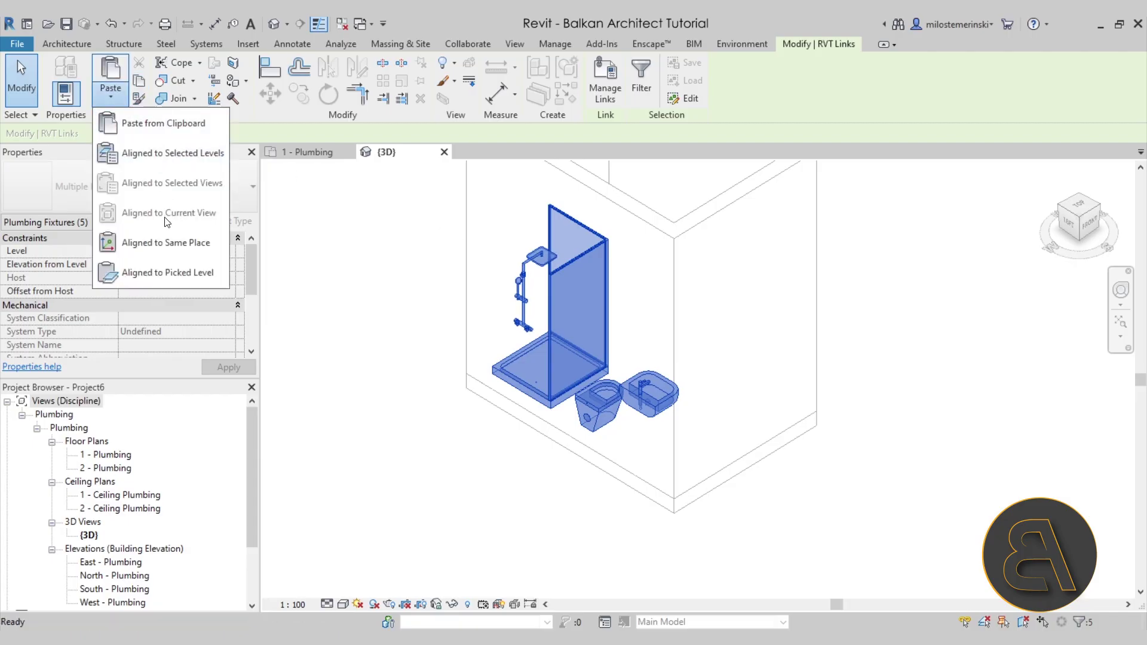
{"action": "left_click", "coordinate": [131, 243]}
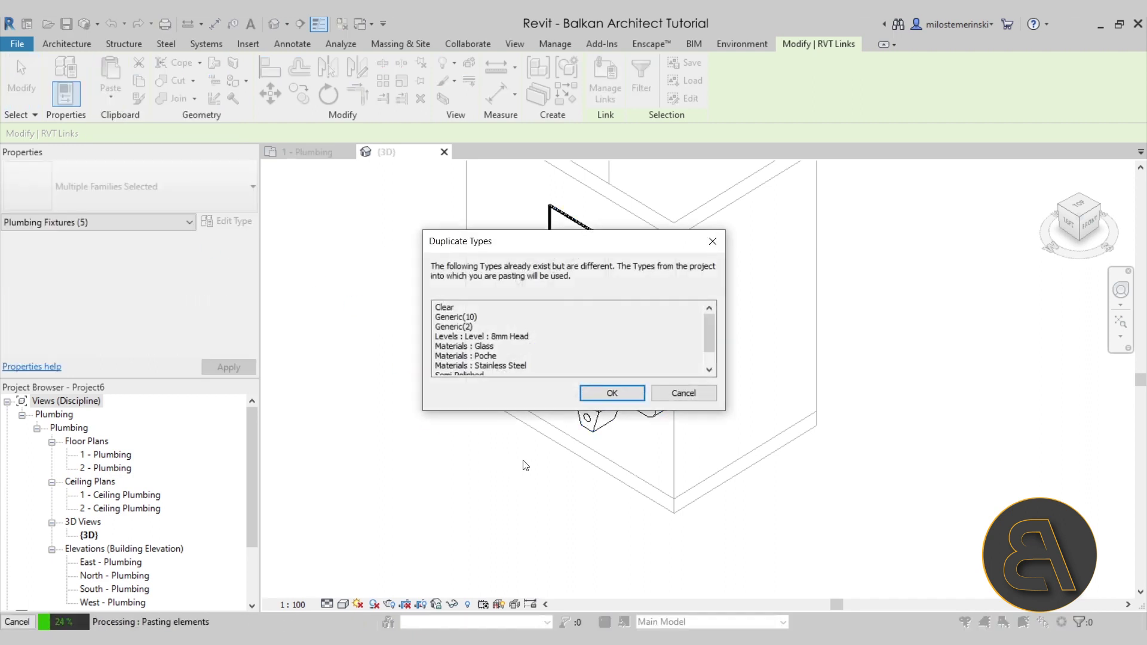
{"action": "left_click", "coordinate": [606, 395]}
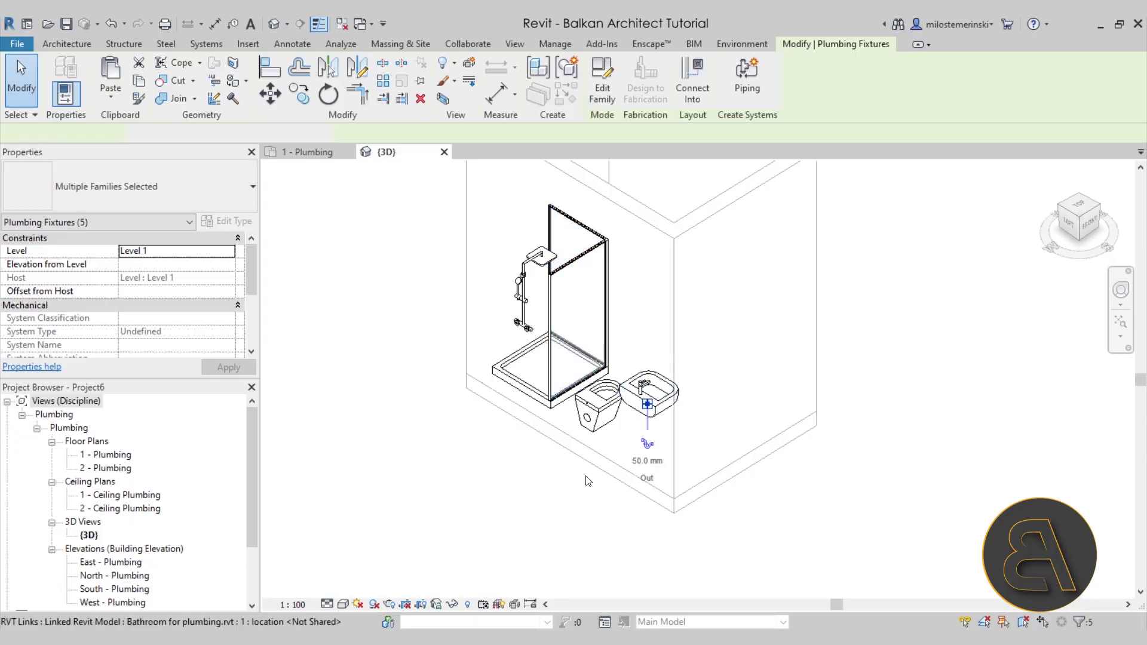
Step: Examine the pipe connector of the pasted washbasin
{"action": "left_click", "coordinate": [651, 394]}
{"action": "scroll", "coordinate": [666, 408], "scroll_direction": "up", "scroll_amount": 3}
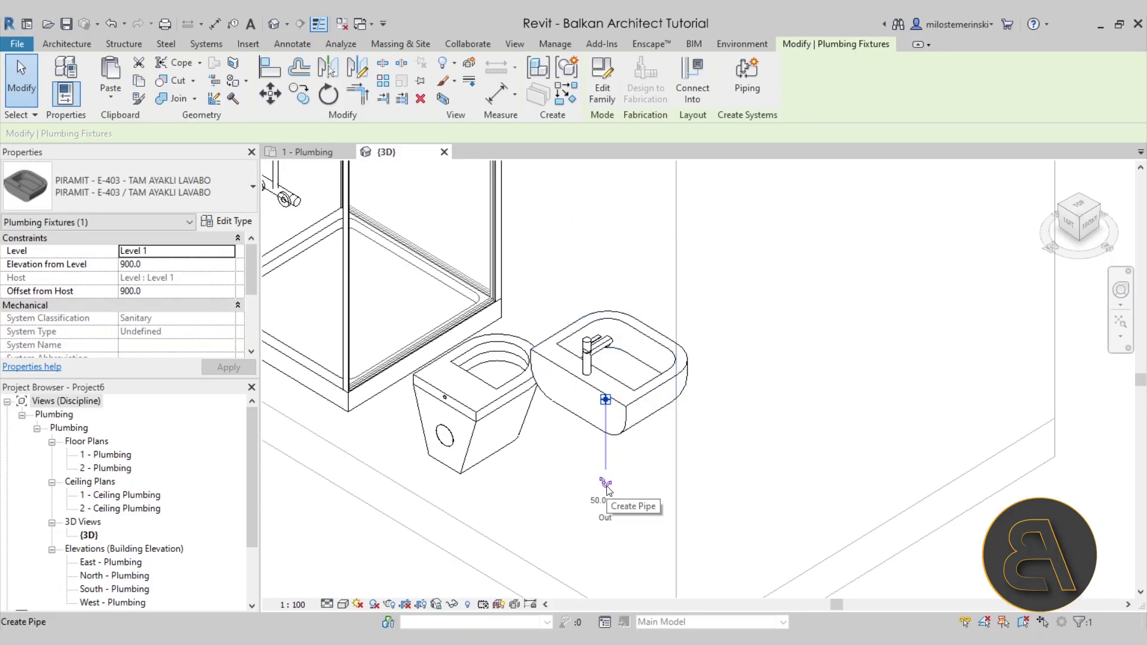
{"action": "left_click", "coordinate": [526, 510]}
{"action": "scroll", "coordinate": [527, 509], "scroll_direction": "down", "scroll_amount": 2}
{"action": "middle_click_drag", "start_coordinate": [526, 510], "coordinate": [720, 423], "text": "shift"}
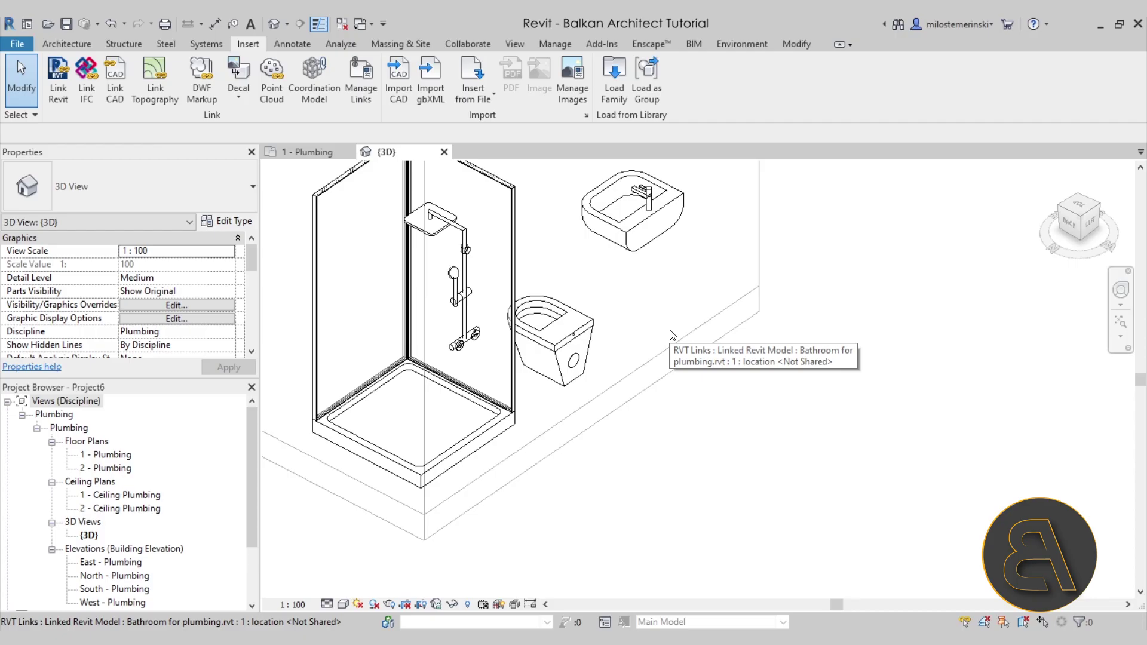
Step: Try to draw a 10 mm pipe from the washbasin tap's connector towards the wall at 900 mm middle elevation
{"action": "left_click", "coordinate": [644, 206]}
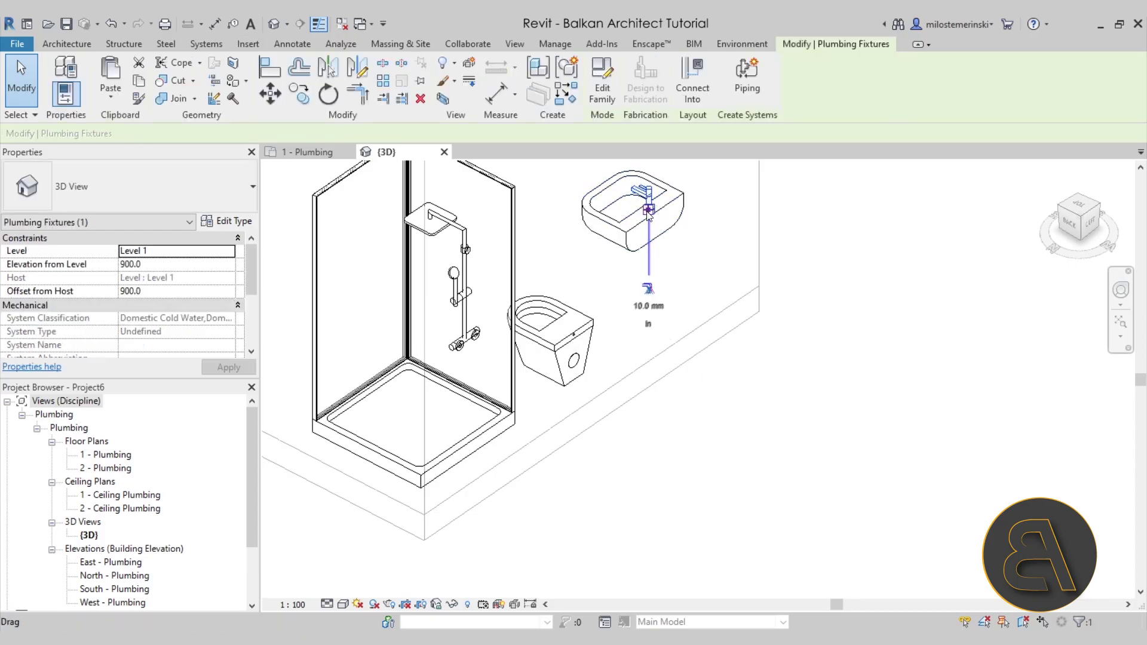
{"action": "scroll", "coordinate": [644, 207], "scroll_direction": "up", "scroll_amount": 3}
{"action": "middle_click_drag", "start_coordinate": [646, 207], "coordinate": [637, 226]}
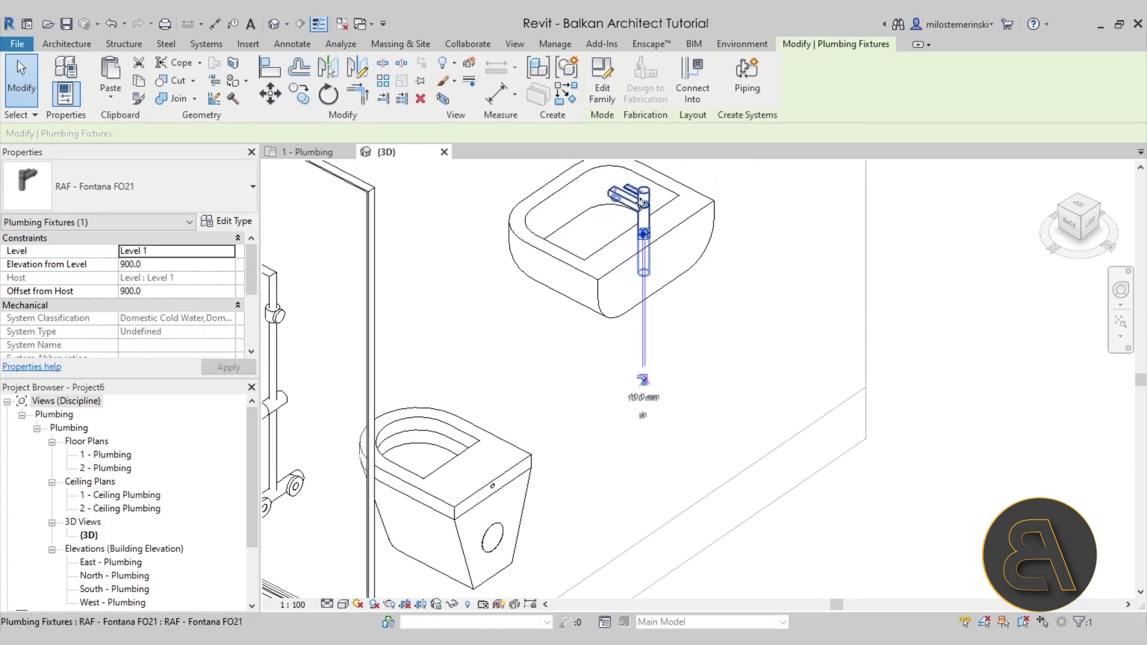
{"action": "left_click", "coordinate": [644, 380]}
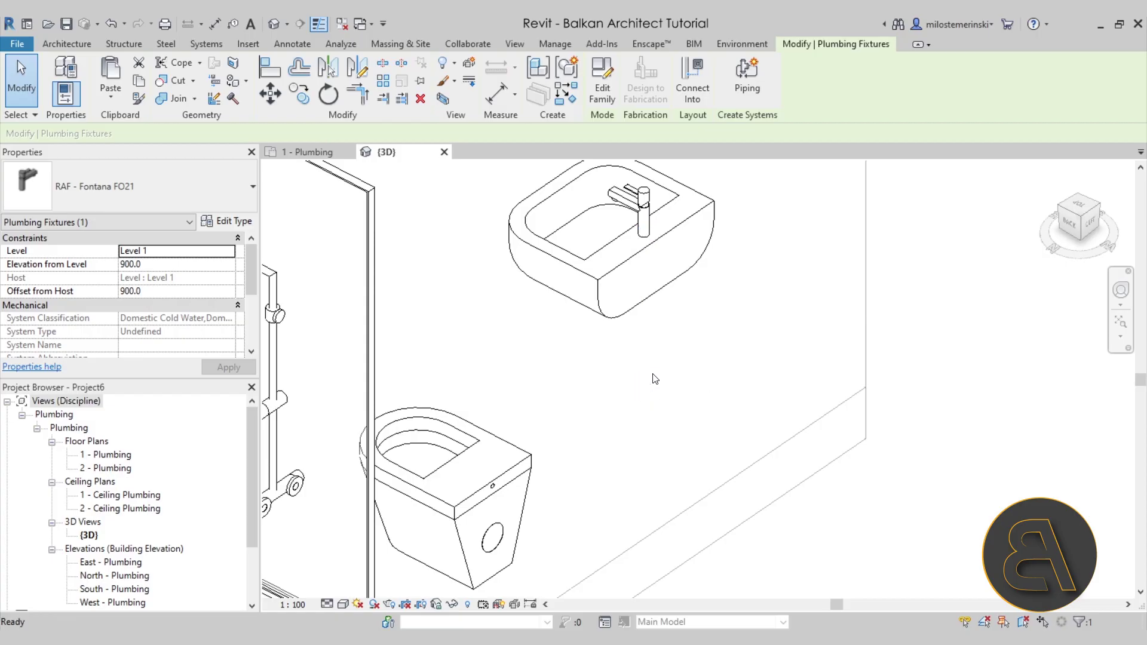
{"action": "left_click", "coordinate": [702, 264]}
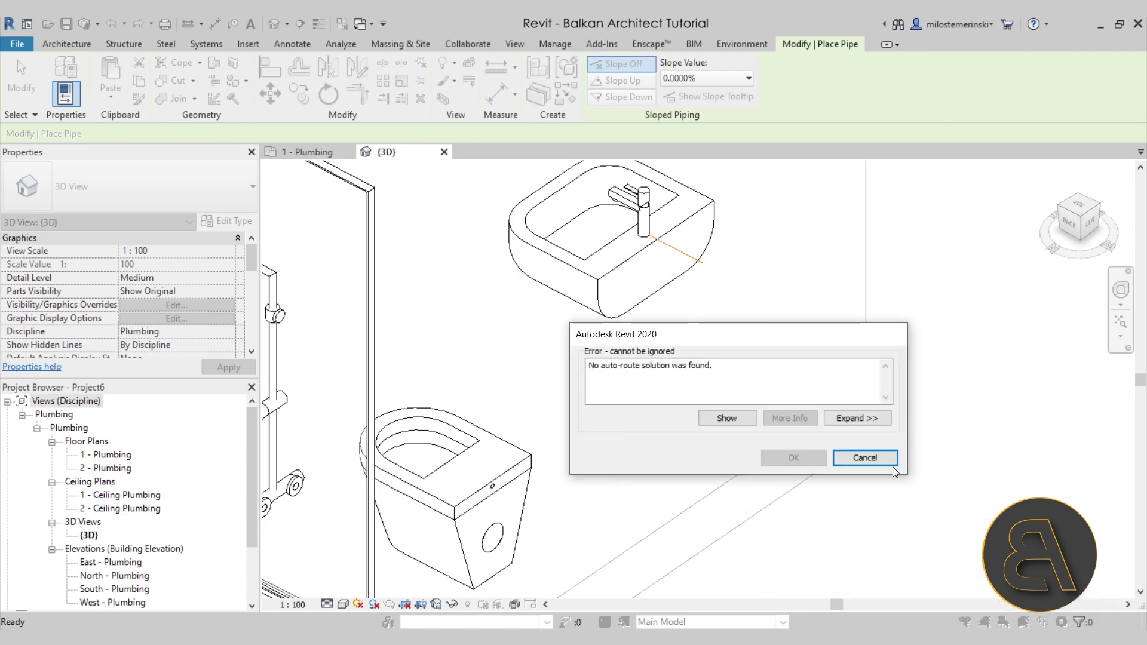
{"action": "left_click", "coordinate": [890, 462]}
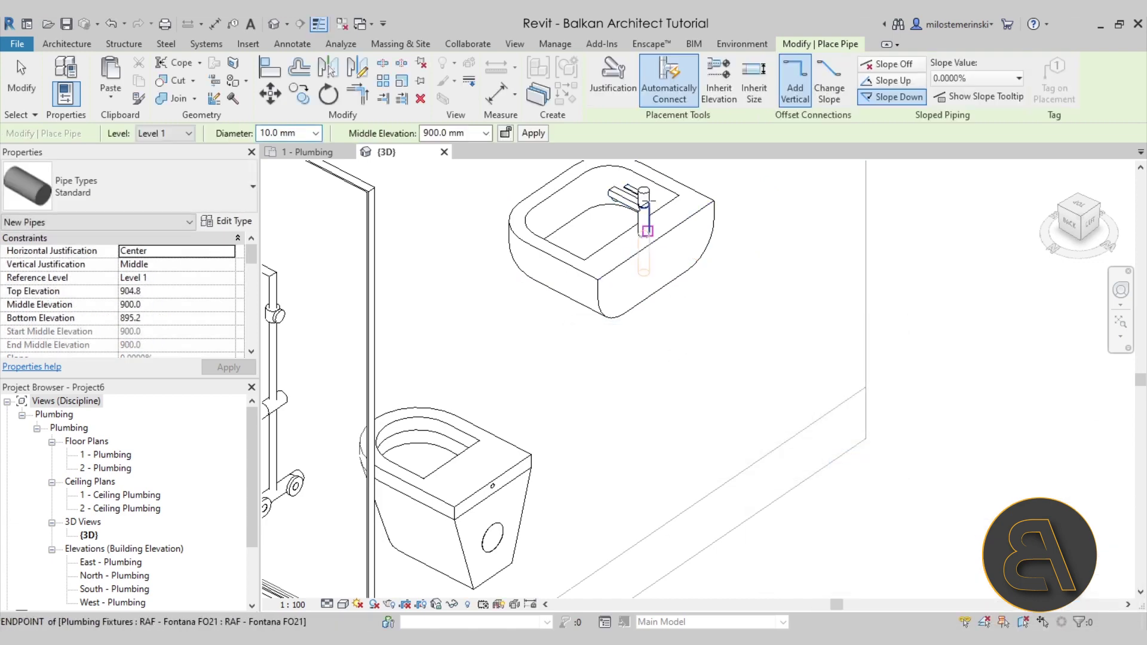
{"action": "key", "text": "Escape"}
Step: Draw a 10 mm pipe from the tap's connector at 800 mm middle elevation, about 200 mm into the wall and about 4040 mm along it past the shower
{"action": "left_click", "coordinate": [645, 231]}
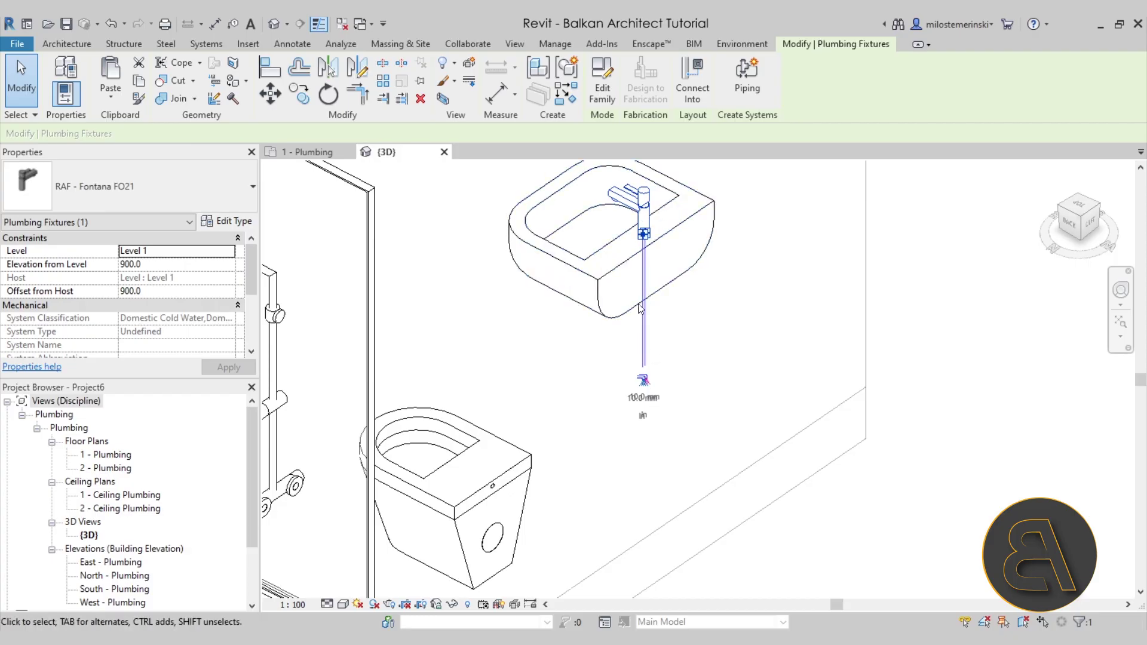
{"action": "left_click", "coordinate": [645, 382]}
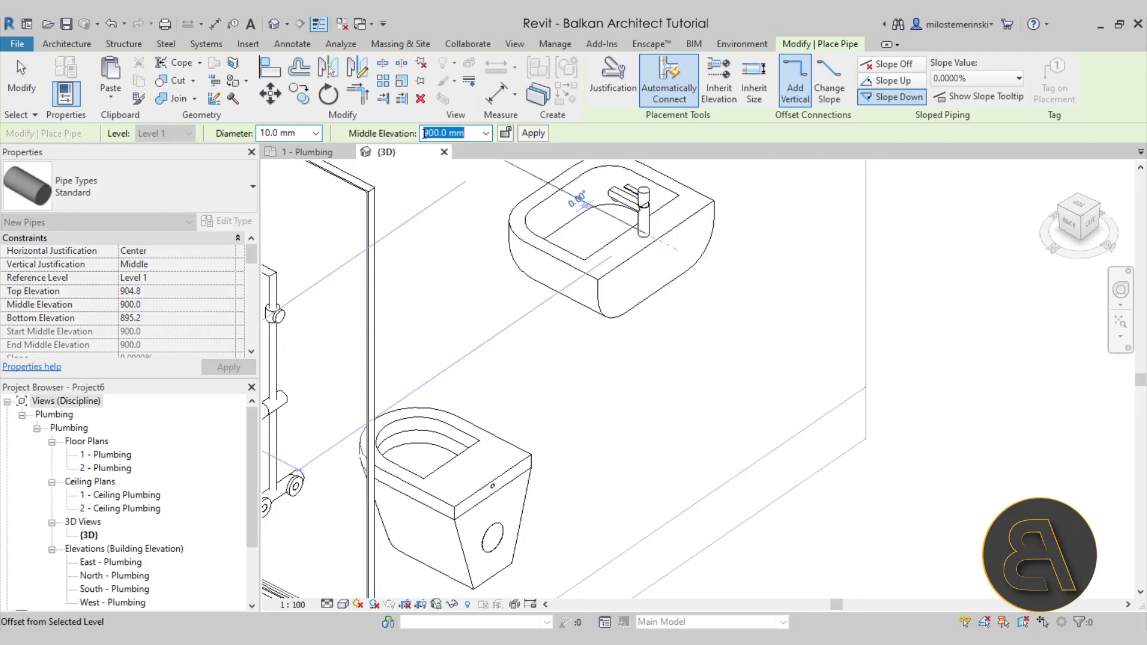
{"action": "left_click_drag", "start_coordinate": [429, 133], "coordinate": [421, 138]}
{"action": "type", "text": "8"}
{"action": "key", "text": "Return"}
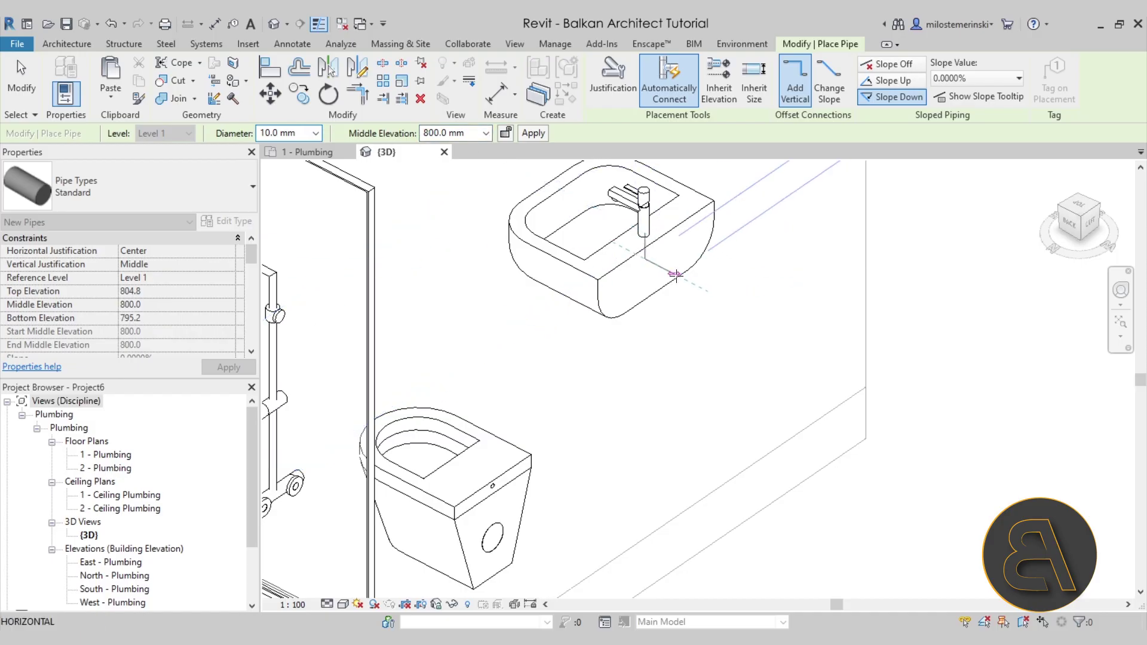
{"action": "scroll", "coordinate": [685, 279], "scroll_direction": "down", "scroll_amount": 1}
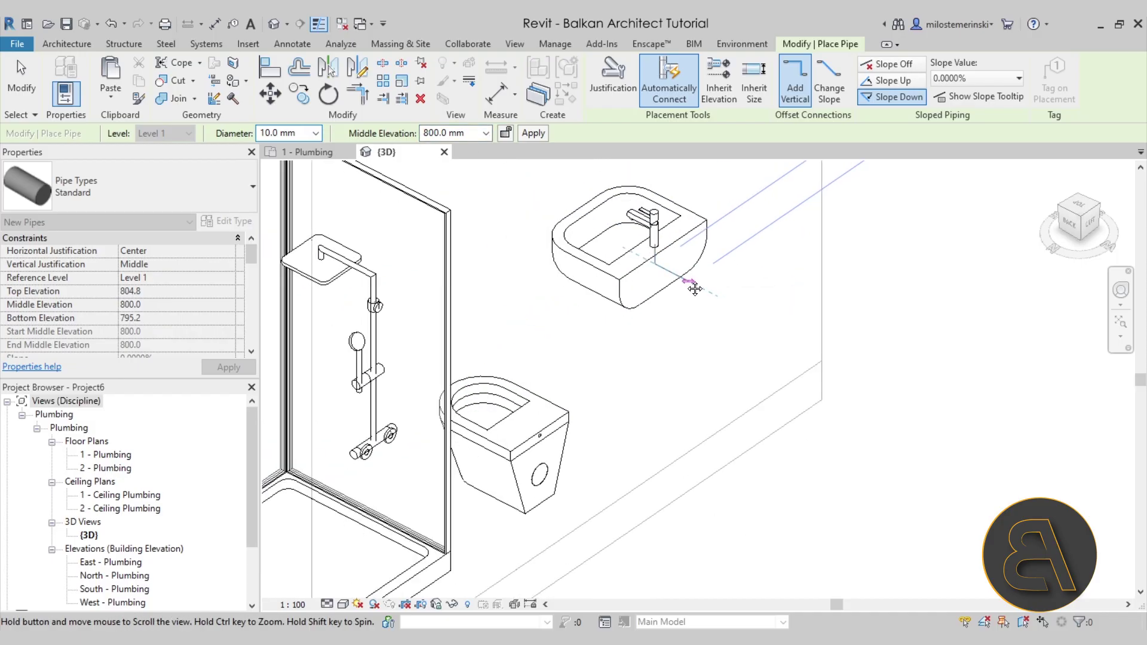
{"action": "middle_click_drag", "start_coordinate": [685, 279], "coordinate": [638, 381]}
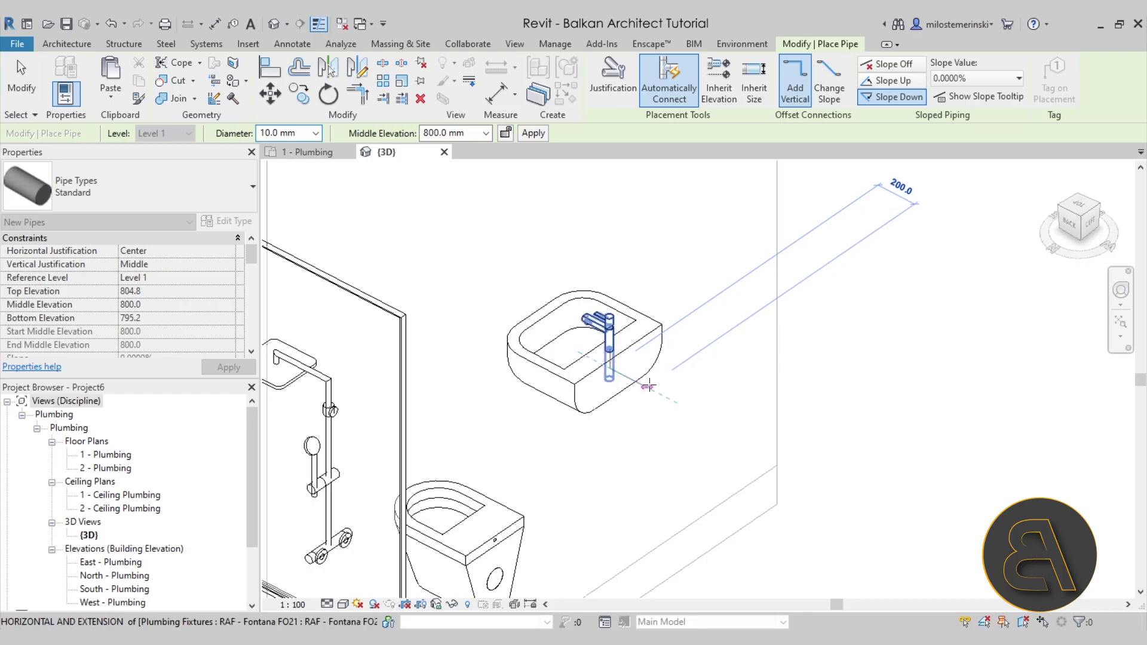
{"action": "scroll", "coordinate": [645, 385], "scroll_direction": "down", "scroll_amount": 2}
{"action": "middle_click_drag", "start_coordinate": [590, 336], "coordinate": [757, 256]}
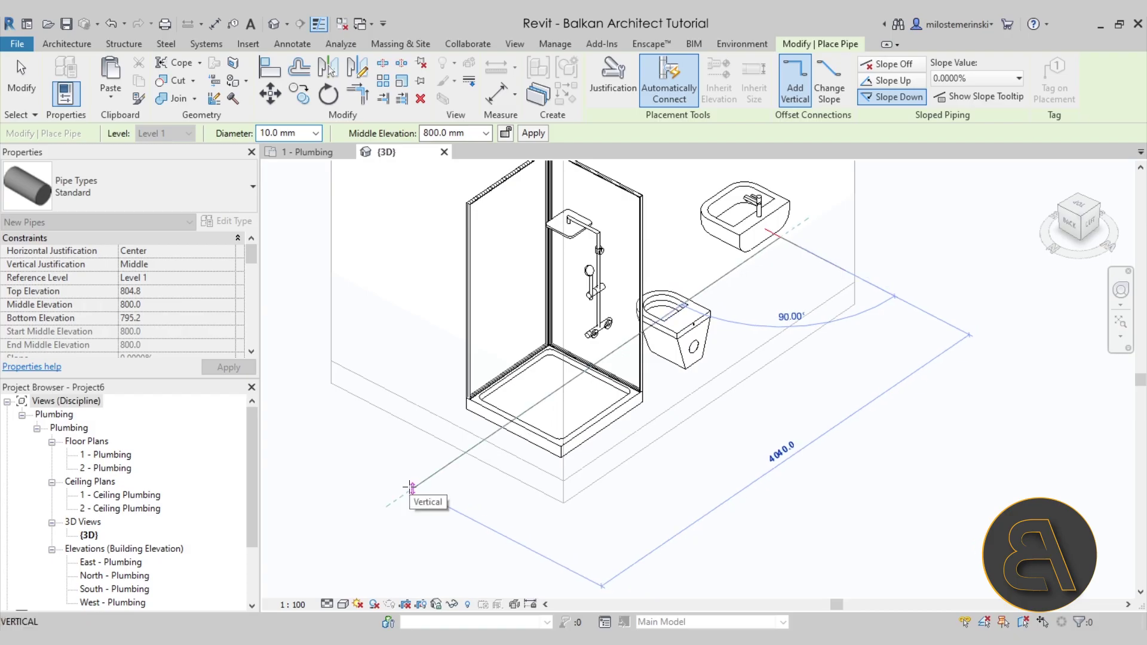
{"action": "key", "text": "Escape"}
{"action": "key", "text": "Escape"}
Step: Examine the shower set's pipe connectors in relation to the pipe run along the wall
{"action": "middle_click_drag", "start_coordinate": [778, 367], "coordinate": [597, 338], "text": "shift"}
{"action": "scroll", "coordinate": [591, 332], "scroll_direction": "up", "scroll_amount": 3}
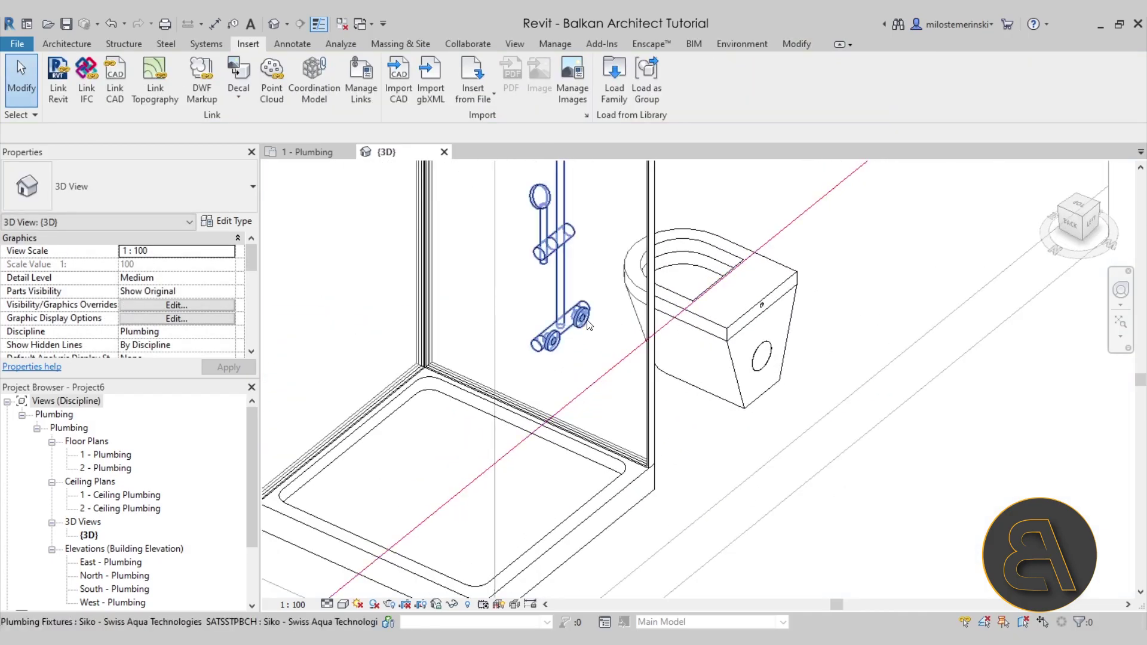
{"action": "left_click", "coordinate": [589, 324]}
{"action": "scroll", "coordinate": [747, 334], "scroll_direction": "down", "scroll_amount": 3}
{"action": "middle_click_drag", "start_coordinate": [752, 311], "coordinate": [755, 335], "text": "shift"}
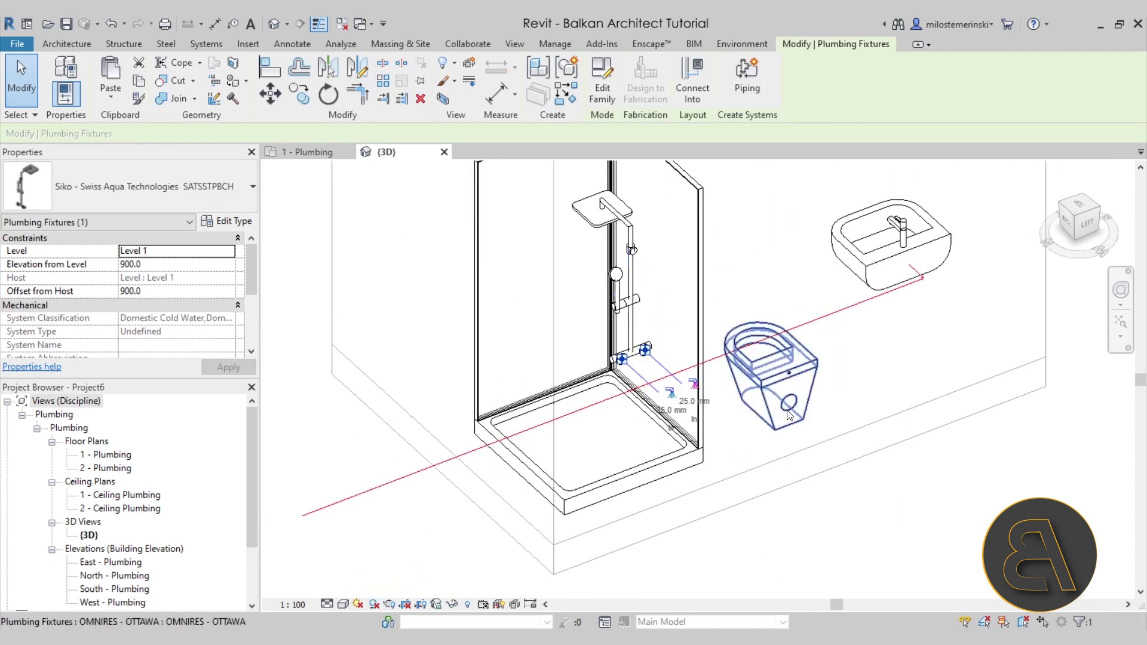
{"action": "left_click", "coordinate": [408, 226]}
Step: In the 1 - Plumbing floor plan, draw a pipe from the shower set's connector nearer the toilet to the pipe run in the wall
{"action": "left_click", "coordinate": [299, 155]}
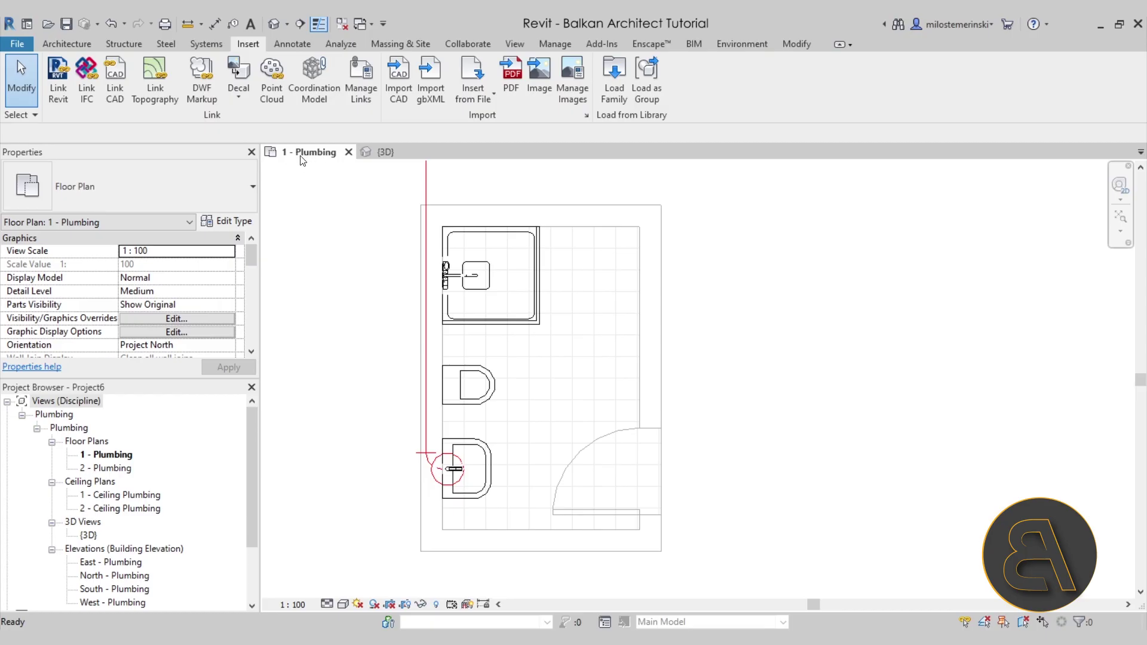
{"action": "scroll", "coordinate": [399, 239], "scroll_direction": "up", "scroll_amount": 3}
{"action": "left_click", "coordinate": [494, 314]}
{"action": "key", "text": "Escape"}
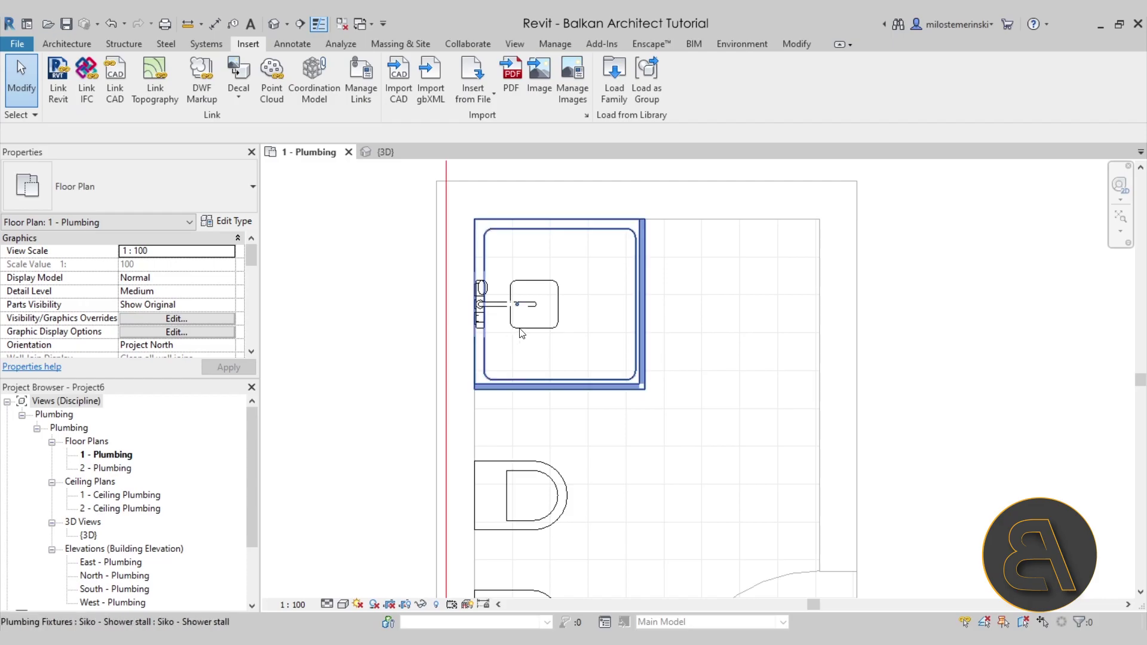
{"action": "left_click", "coordinate": [481, 305]}
{"action": "scroll", "coordinate": [454, 311], "scroll_direction": "up", "scroll_amount": 3}
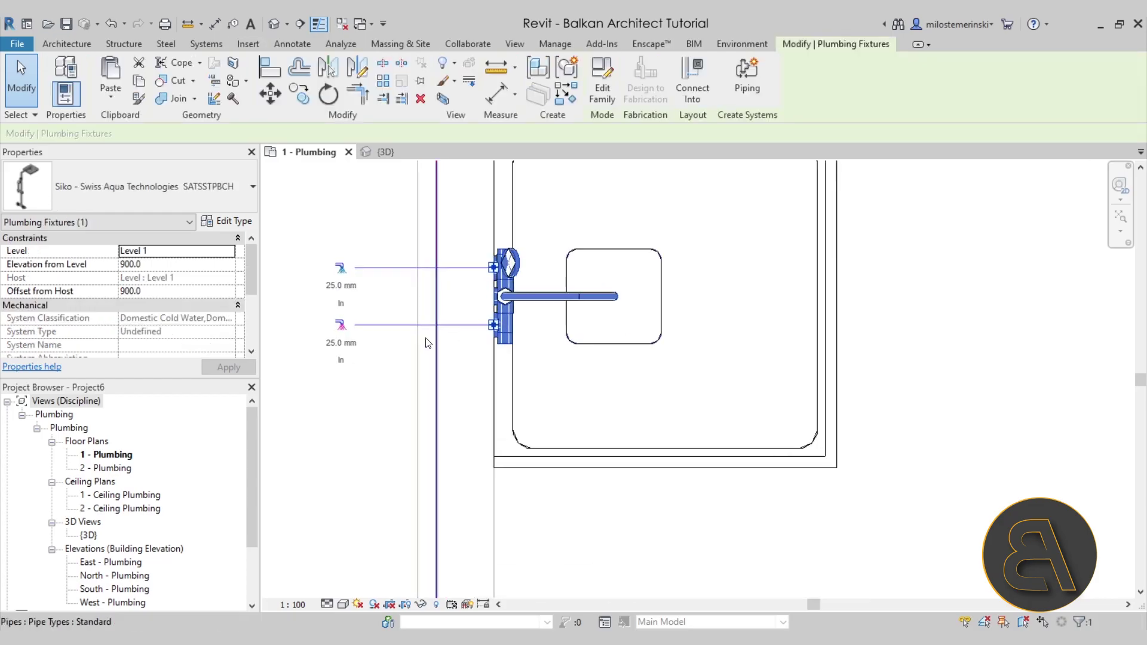
{"action": "left_click", "coordinate": [340, 325]}
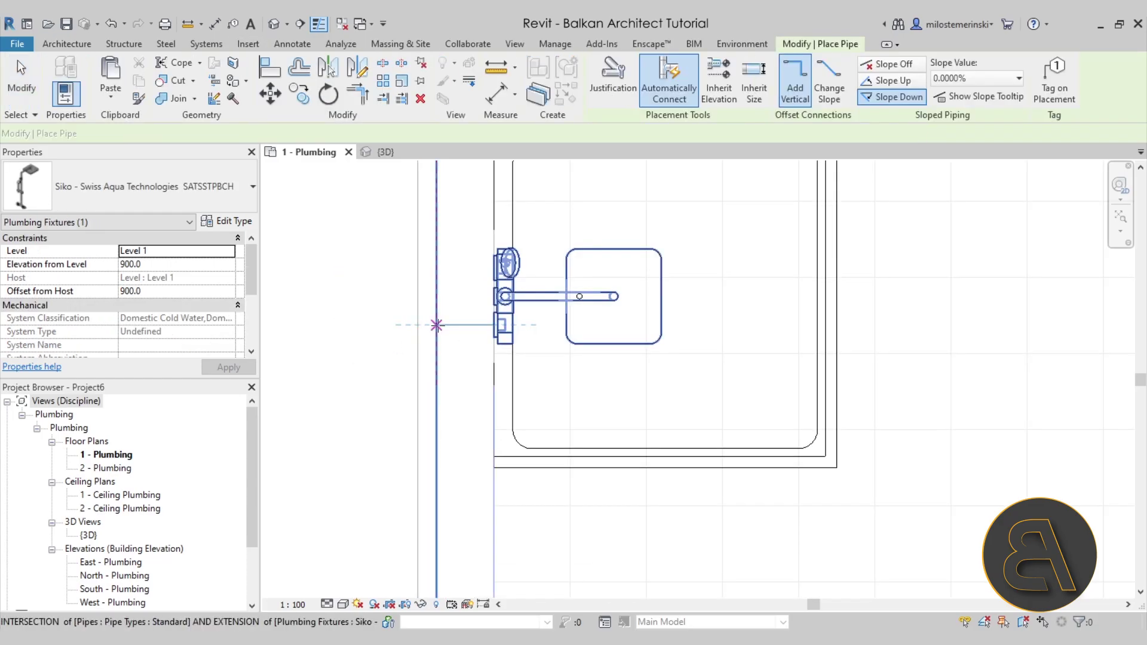
{"action": "left_click", "coordinate": [396, 345]}
{"action": "key", "text": "Escape"}
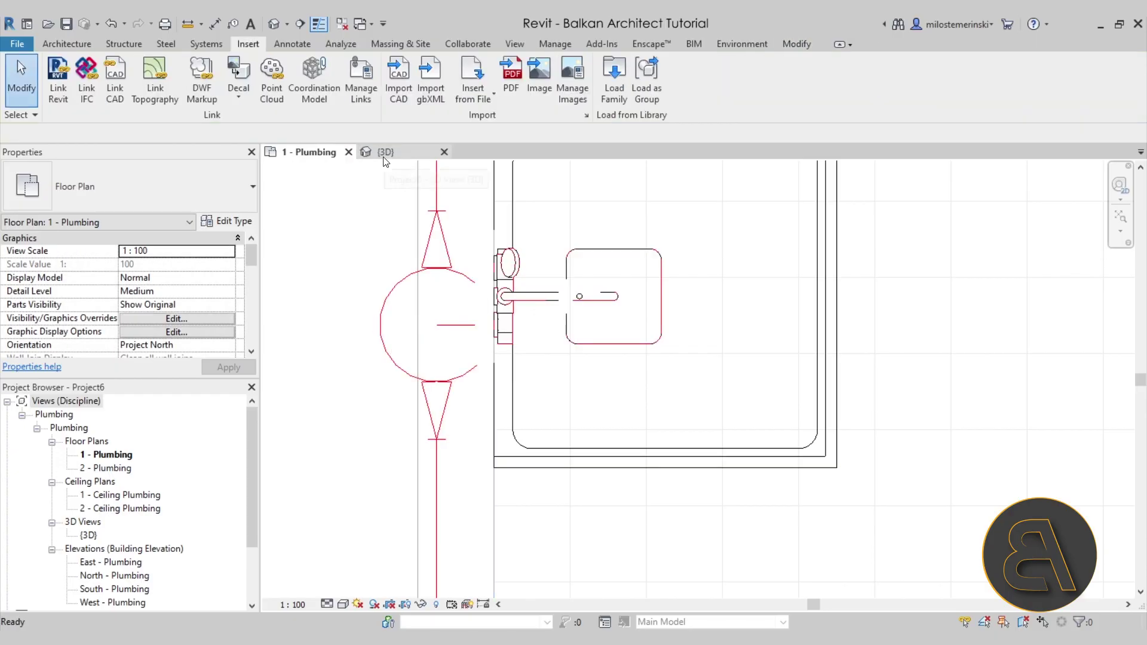
Step: Return to the 3D view at the shower's pipe connection and set the view's detail level to Fine
{"action": "left_click", "coordinate": [384, 153]}
{"action": "scroll", "coordinate": [660, 368], "scroll_direction": "up", "scroll_amount": 5}
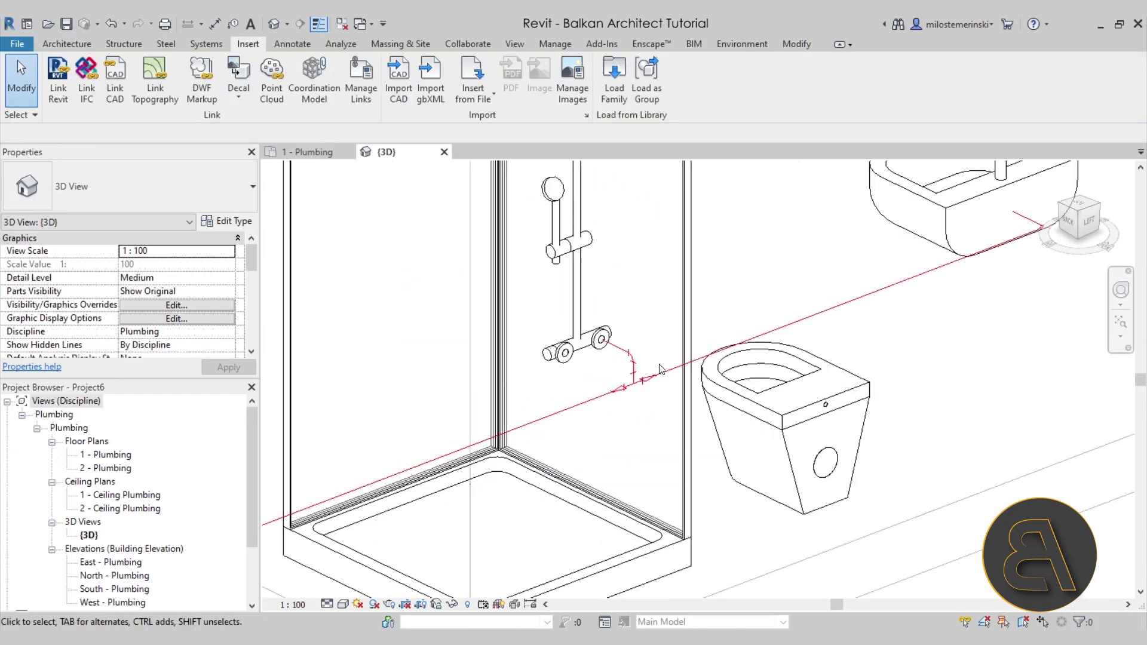
{"action": "scroll", "coordinate": [660, 369], "scroll_direction": "up", "scroll_amount": 2}
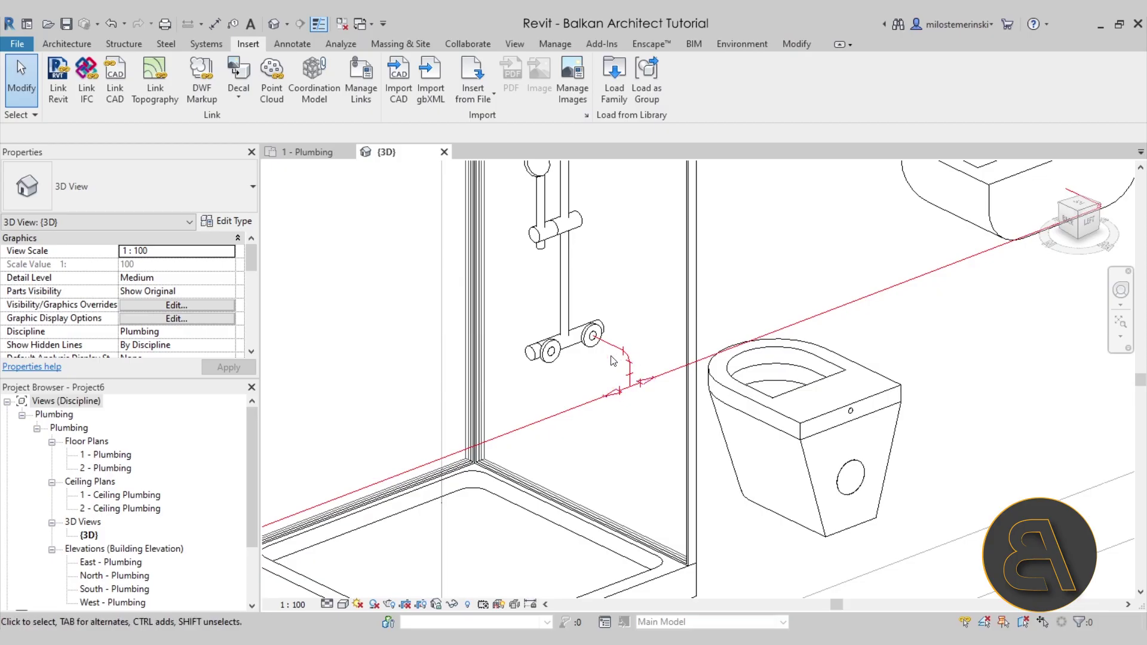
{"action": "scroll", "coordinate": [633, 373], "scroll_direction": "down", "scroll_amount": 3}
{"action": "middle_click_drag", "start_coordinate": [633, 374], "coordinate": [649, 377], "text": "shift"}
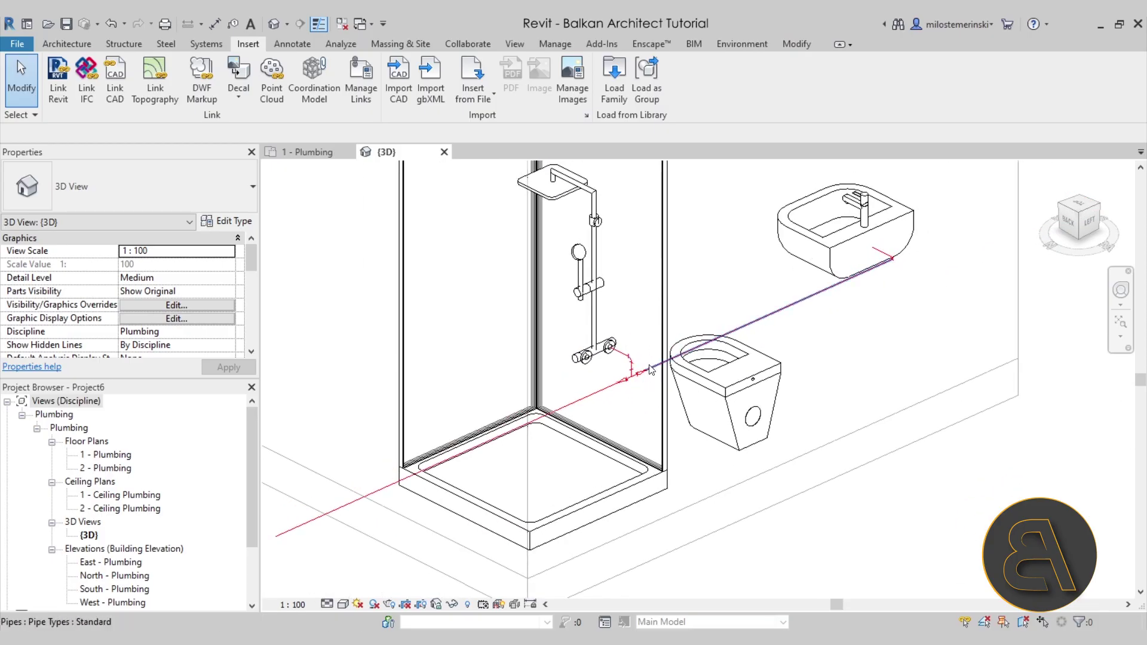
{"action": "left_click", "coordinate": [327, 604]}
{"action": "left_click", "coordinate": [344, 589]}
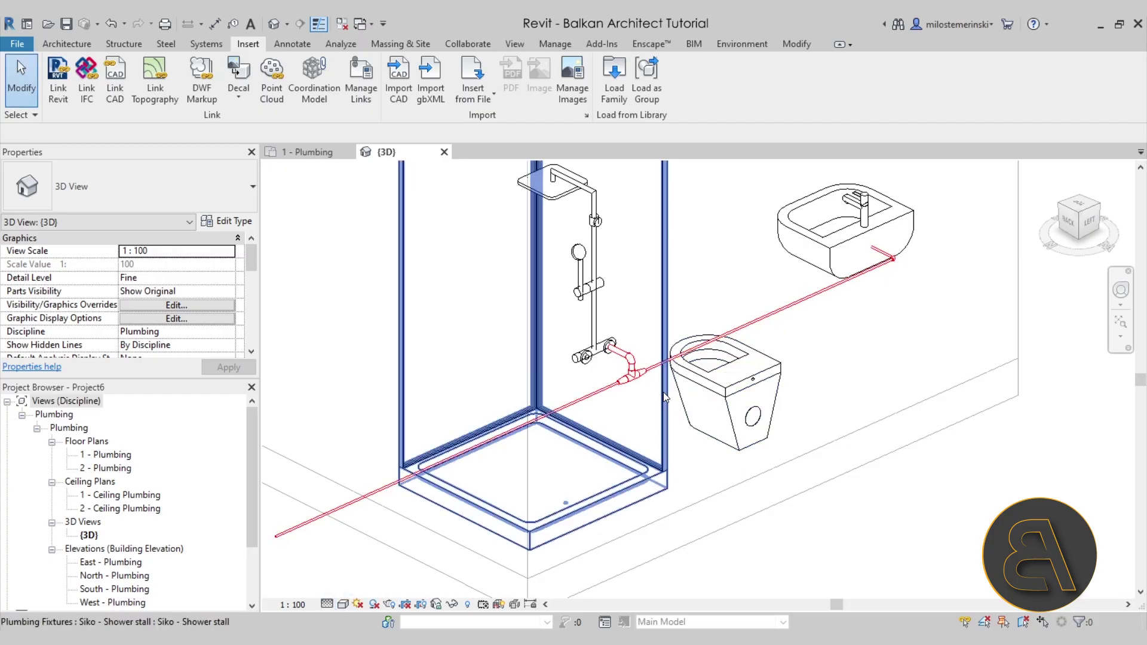
{"action": "scroll", "coordinate": [665, 398], "scroll_direction": "up", "scroll_amount": 2}
{"action": "scroll", "coordinate": [568, 359], "scroll_direction": "down", "scroll_amount": 3}
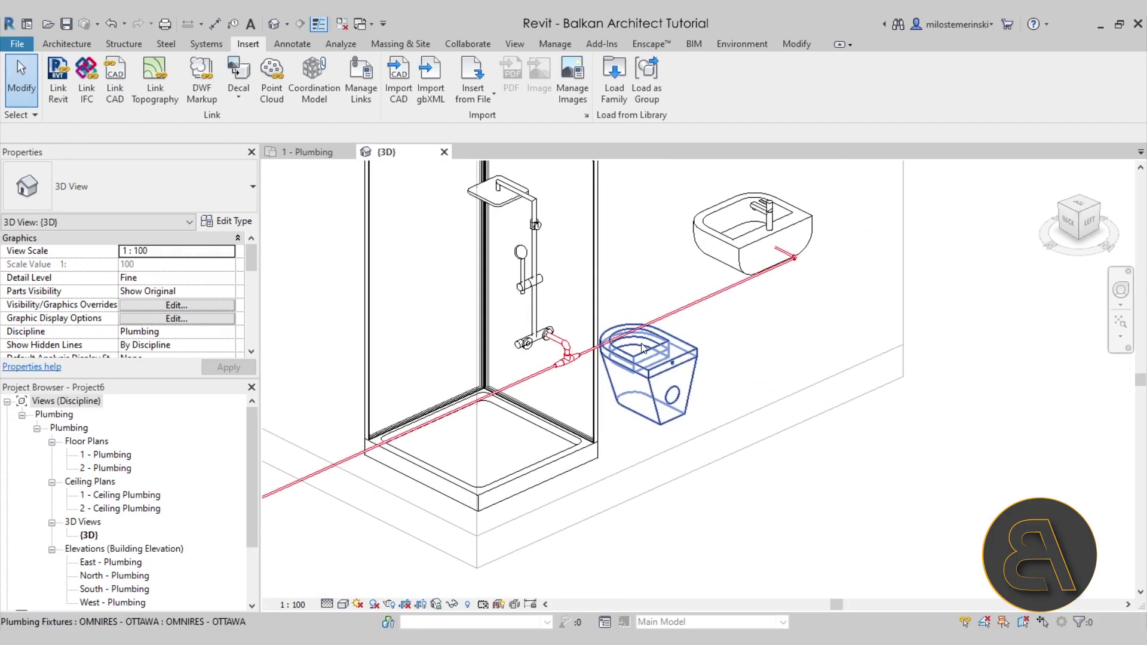
Step: Set the diameter of the hot-water run section on the shower side of the shower tee to 25 mm
{"action": "left_click", "coordinate": [701, 300]}
{"action": "left_click", "coordinate": [561, 365]}
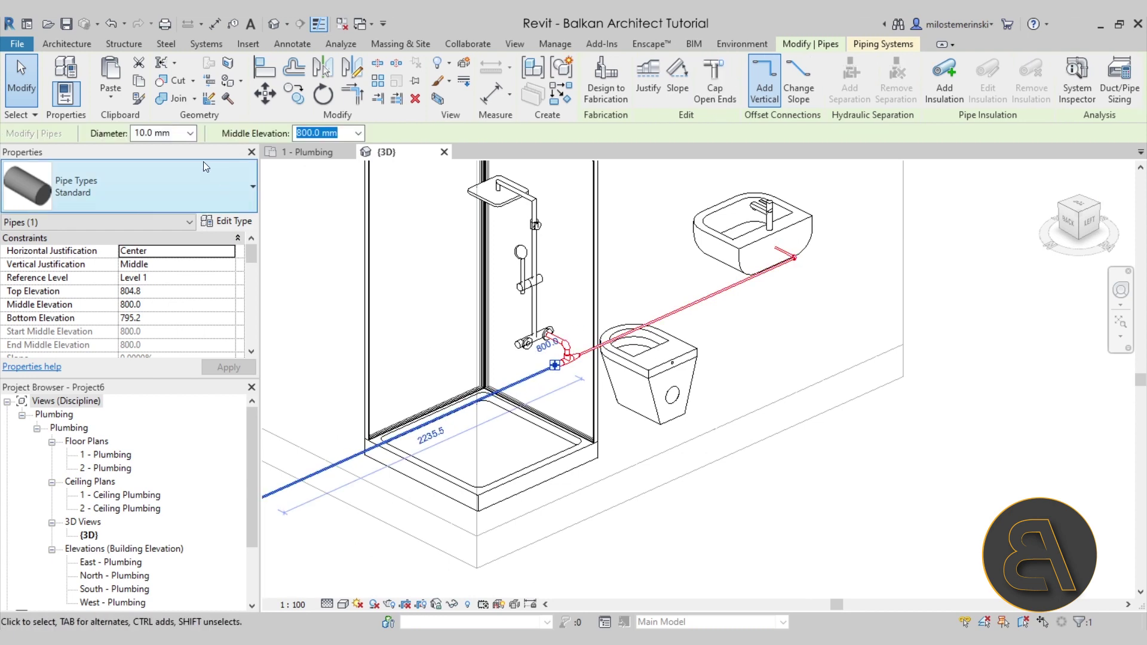
{"action": "scroll", "coordinate": [550, 307], "scroll_direction": "up", "scroll_amount": 4}
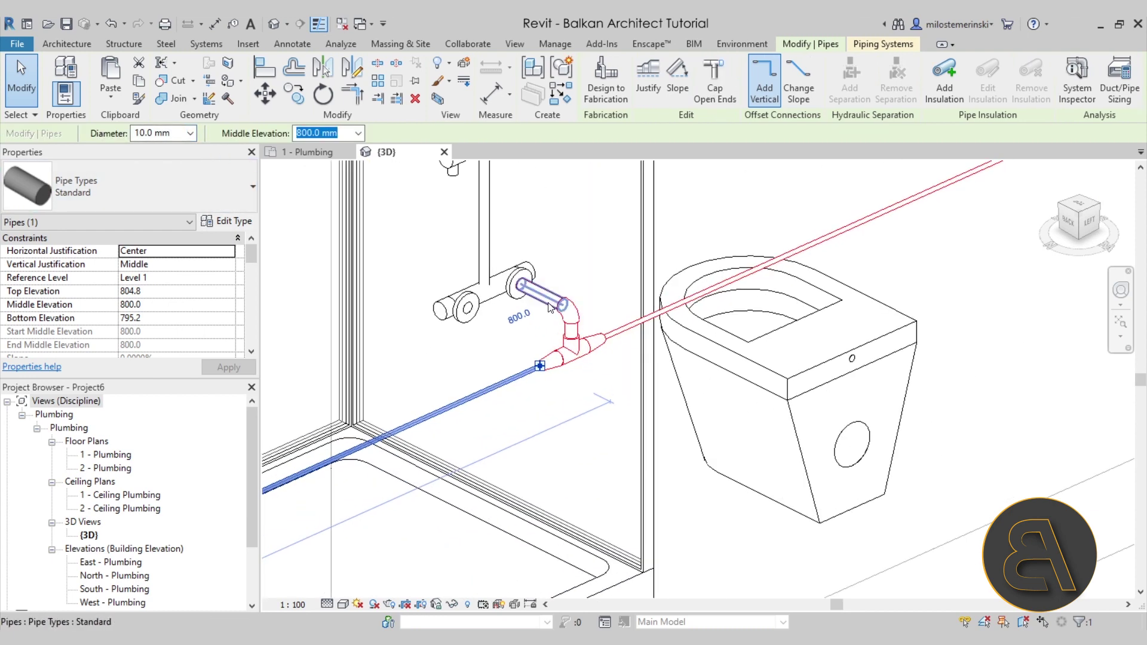
{"action": "type", "text": "900"}
{"action": "key", "text": "Return"}
{"action": "scroll", "coordinate": [616, 283], "scroll_direction": "down", "scroll_amount": 3}
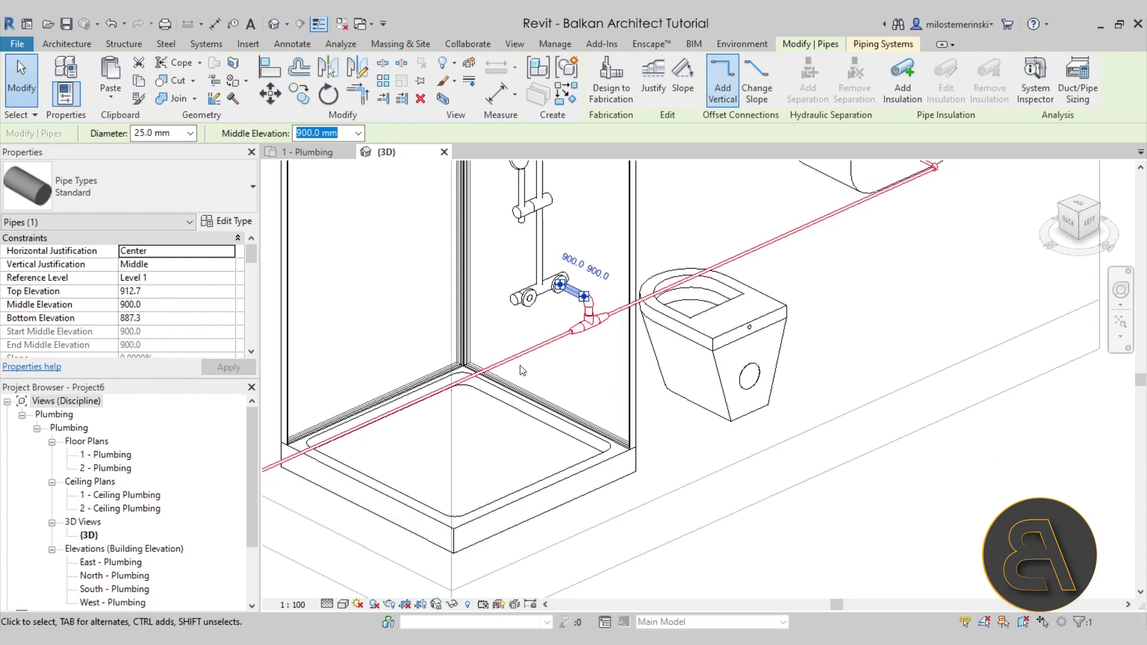
{"action": "left_click", "coordinate": [519, 362]}
{"action": "left_click", "coordinate": [190, 134]}
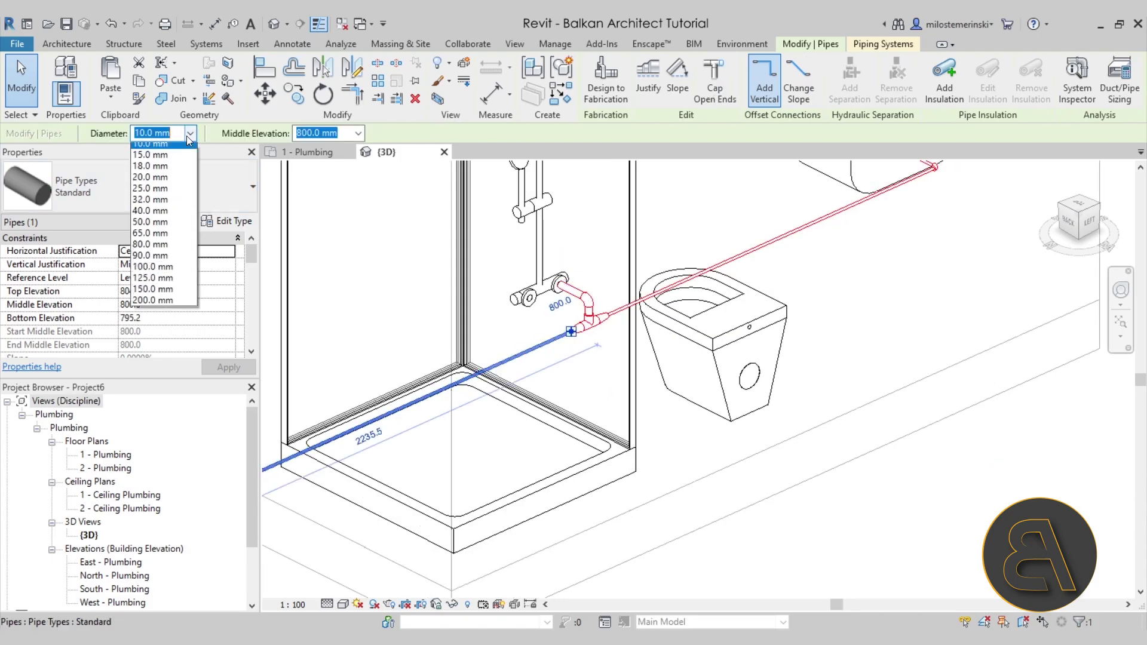
{"action": "left_click", "coordinate": [159, 216]}
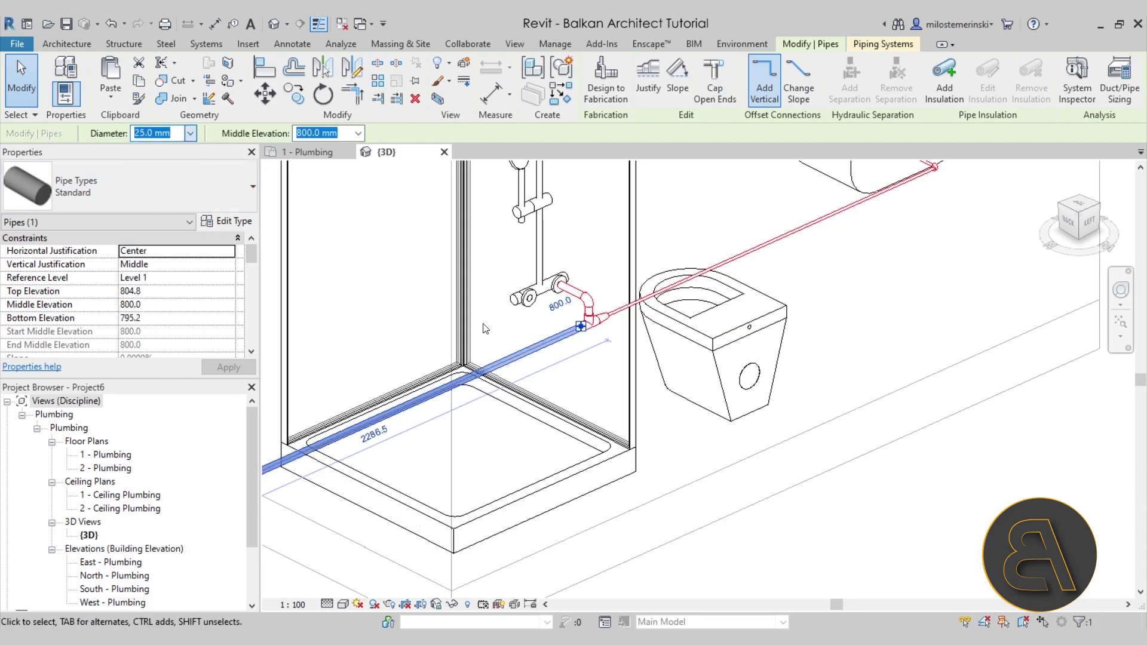
{"action": "left_click", "coordinate": [605, 410]}
{"action": "scroll", "coordinate": [582, 337], "scroll_direction": "up", "scroll_amount": 3}
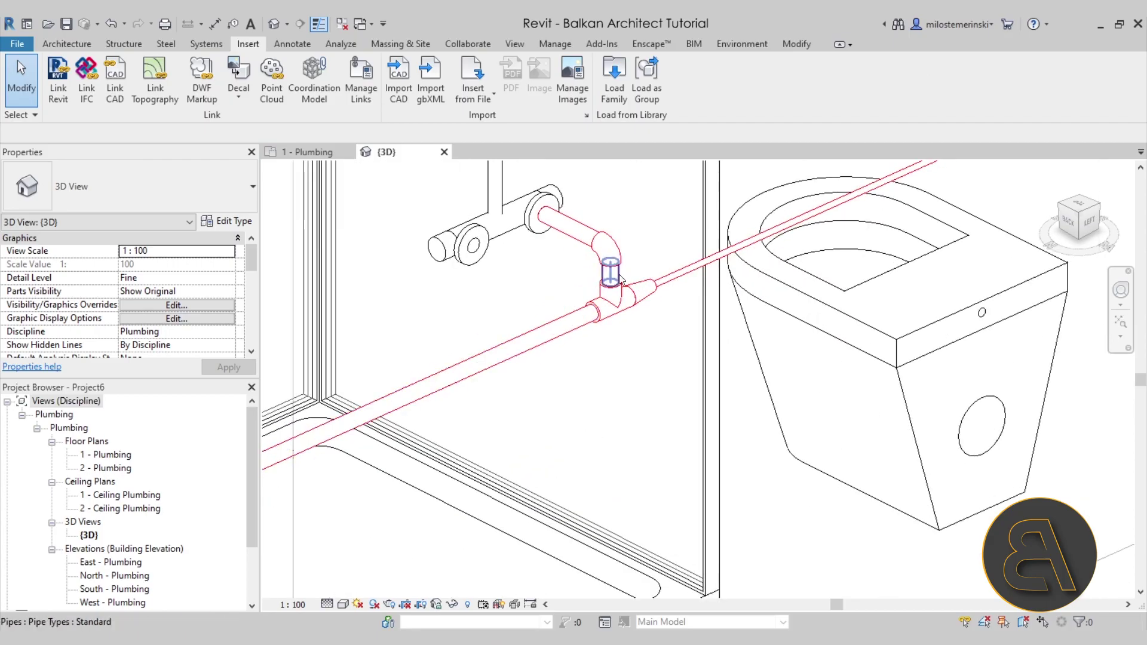
Step: Draw a 10 mm cold-water pipe from the washbasin tap's connector at 700 mm middle elevation, about 160 mm into the wall and along it past the shower
{"action": "scroll", "coordinate": [605, 305], "scroll_direction": "down", "scroll_amount": 5}
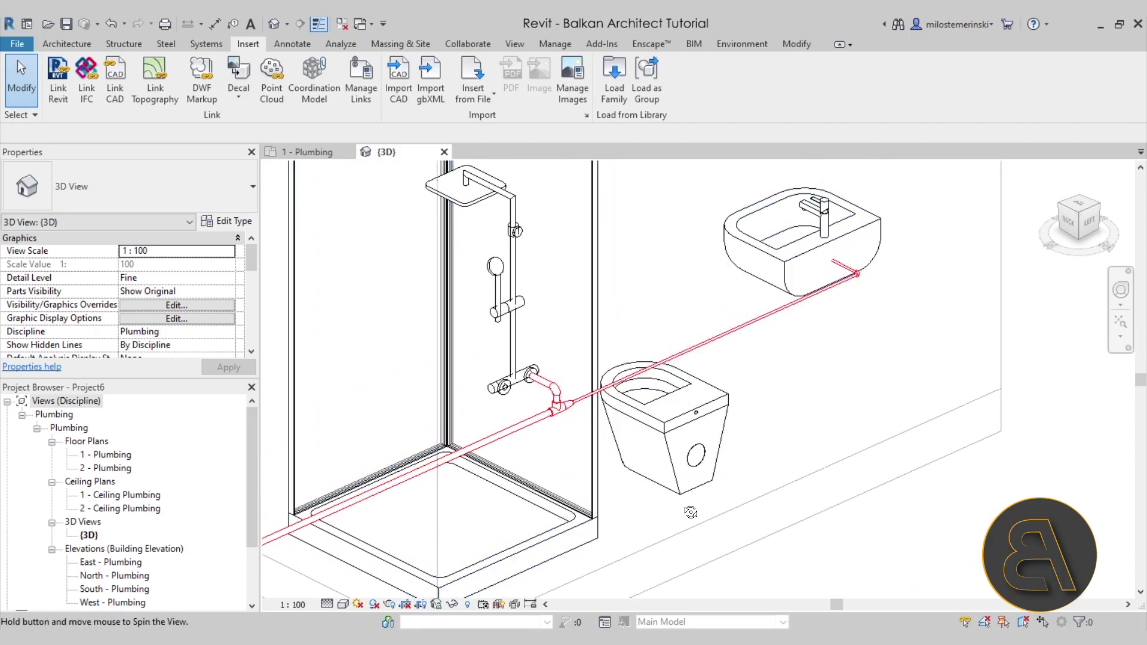
{"action": "middle_click_drag", "start_coordinate": [828, 226], "coordinate": [816, 198], "text": "shift"}
{"action": "left_click", "coordinate": [816, 198]}
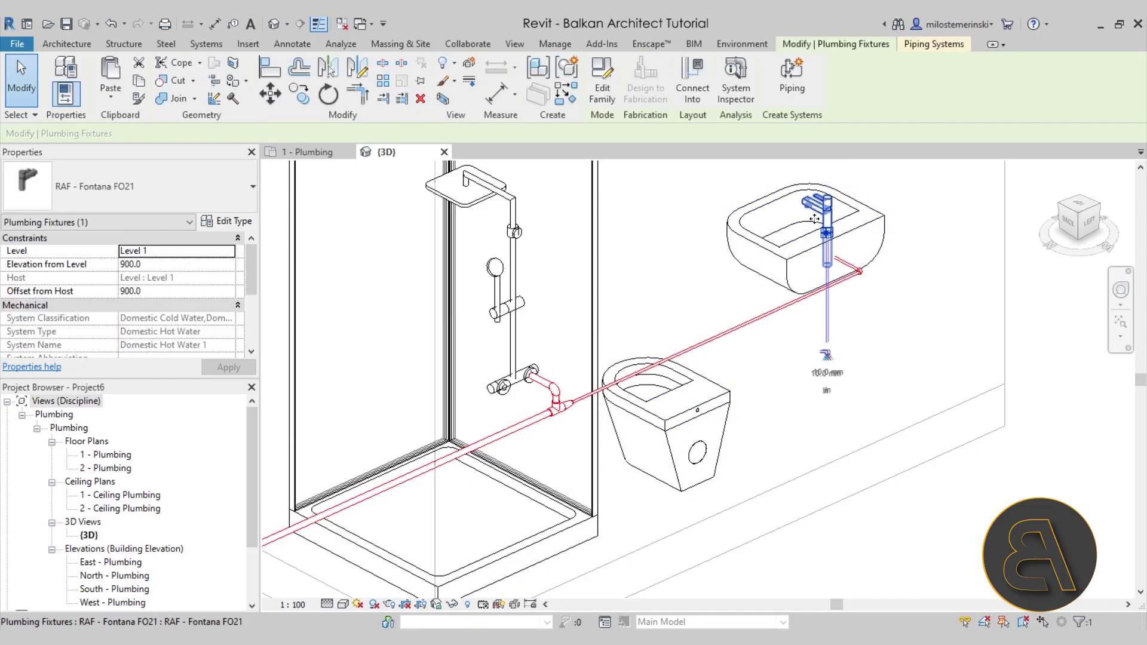
{"action": "key", "text": "p"}
{"action": "key", "text": "i"}
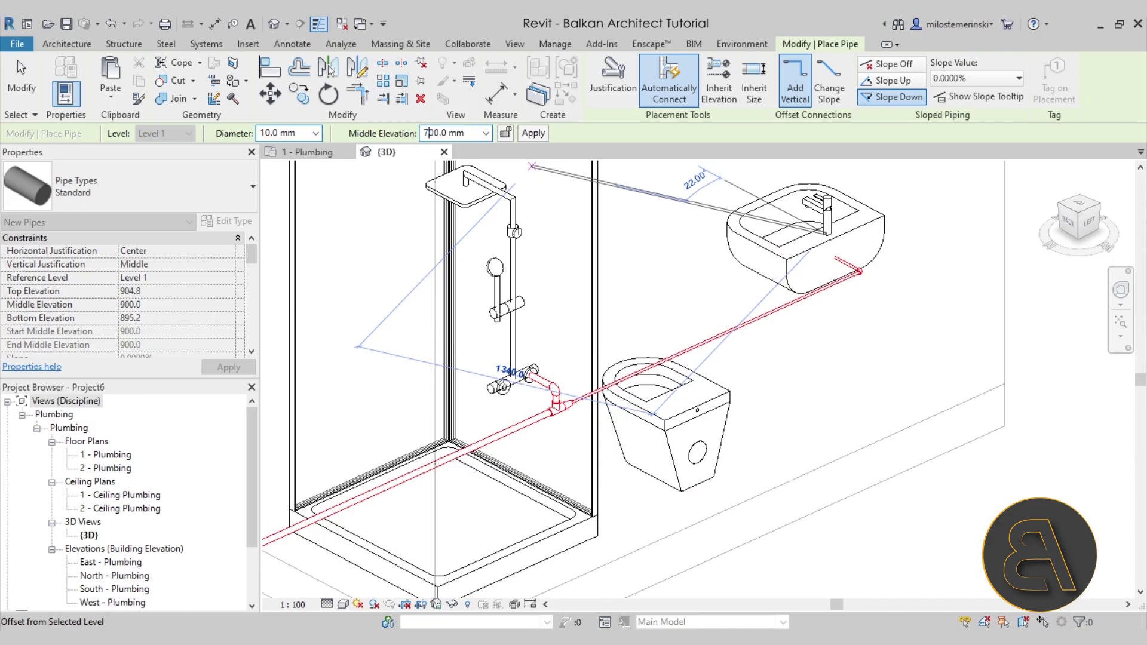
{"action": "middle_click_drag", "start_coordinate": [857, 294], "coordinate": [658, 397]}
{"action": "scroll", "coordinate": [657, 397], "scroll_direction": "down", "scroll_amount": 1}
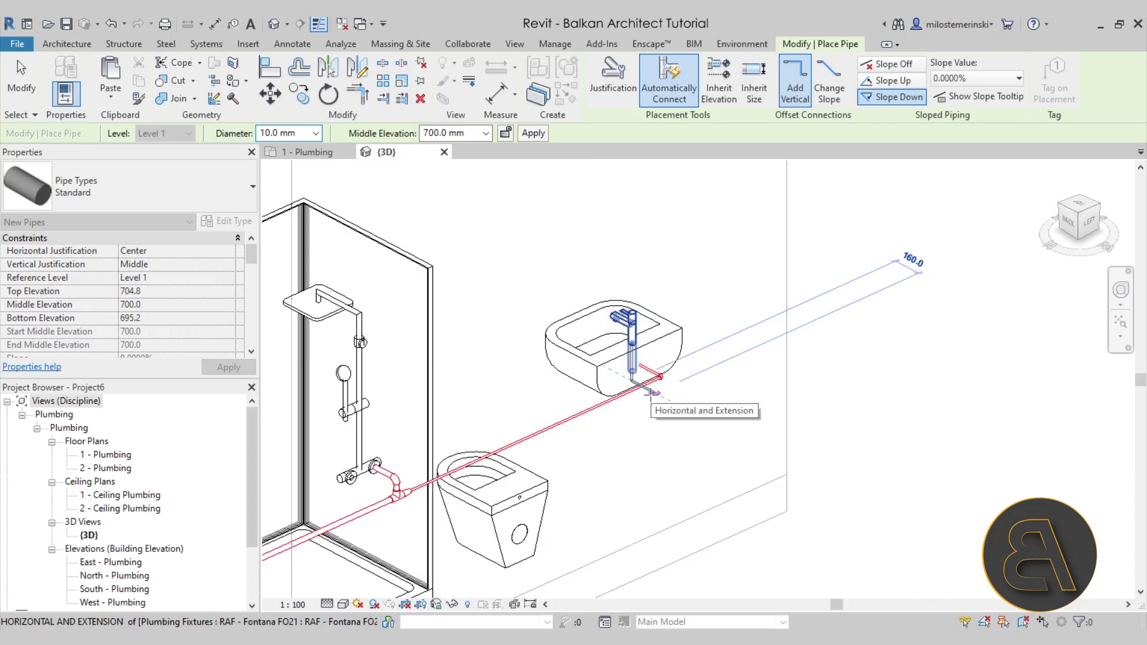
{"action": "scroll", "coordinate": [643, 454], "scroll_direction": "down", "scroll_amount": 1}
{"action": "middle_click_drag", "start_coordinate": [643, 454], "coordinate": [763, 353]}
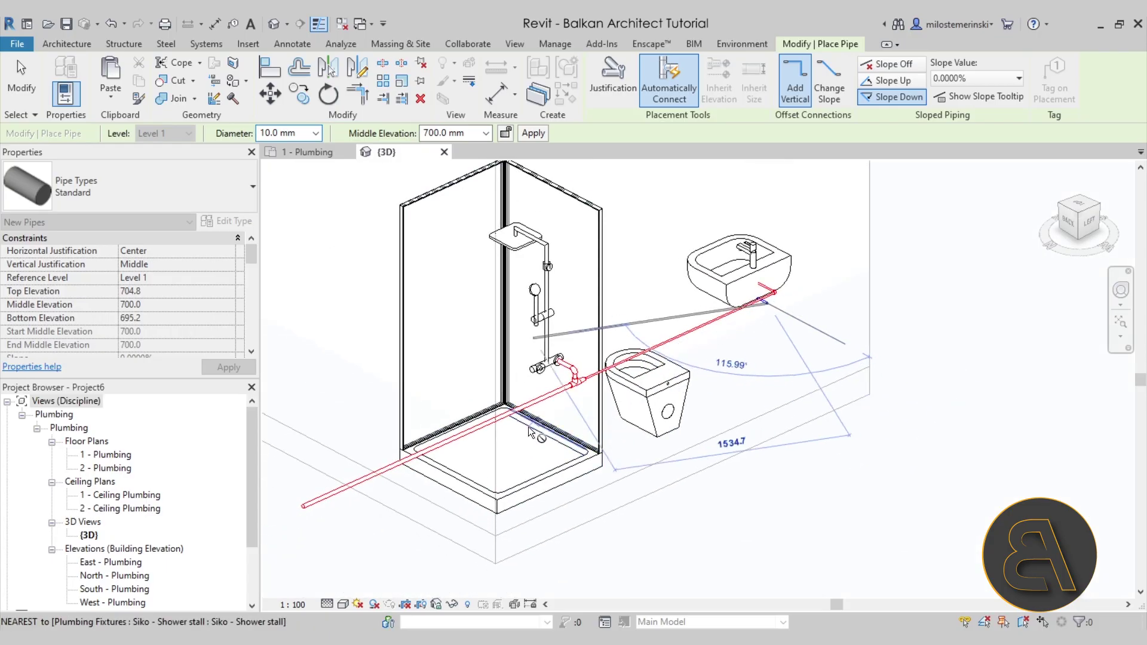
{"action": "left_click", "coordinate": [278, 527]}
{"action": "key", "text": "Escape"}
{"action": "key", "text": "Escape"}
Step: In the 1 - Plumbing floor plan, draw a pipe from the shower set's unconnected cold-water connector to the cold-water run in the wall
{"action": "middle_click_drag", "start_coordinate": [598, 478], "coordinate": [815, 444], "text": "shift"}
{"action": "middle_click_drag", "start_coordinate": [699, 450], "coordinate": [658, 452], "text": "shift"}
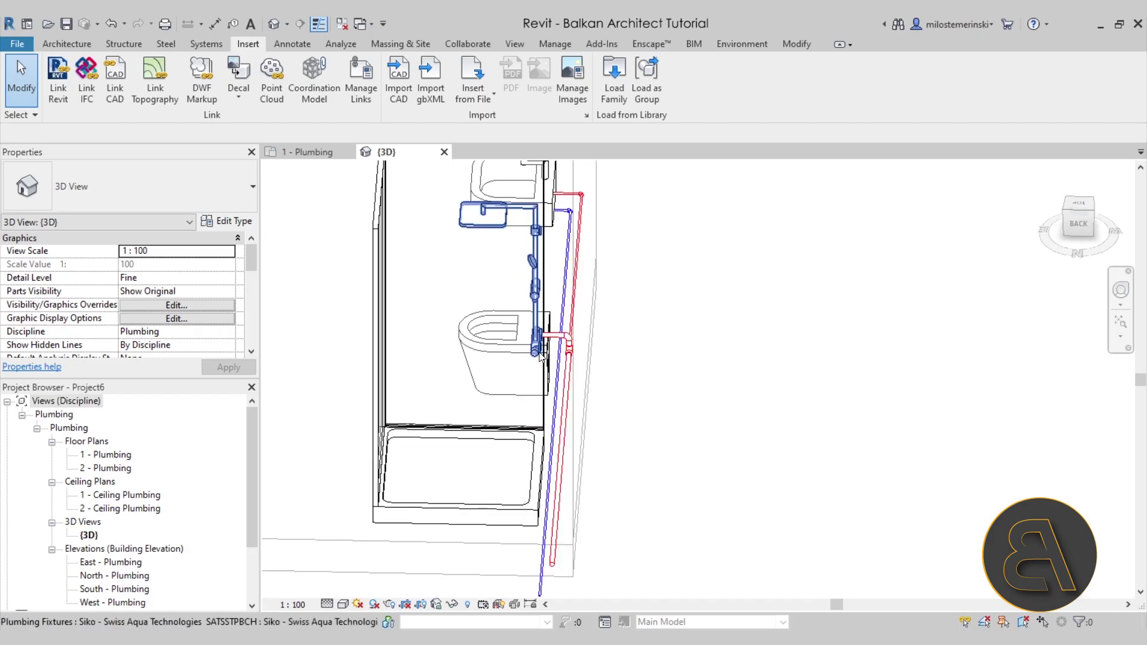
{"action": "middle_click_drag", "start_coordinate": [545, 358], "coordinate": [598, 352], "text": "shift"}
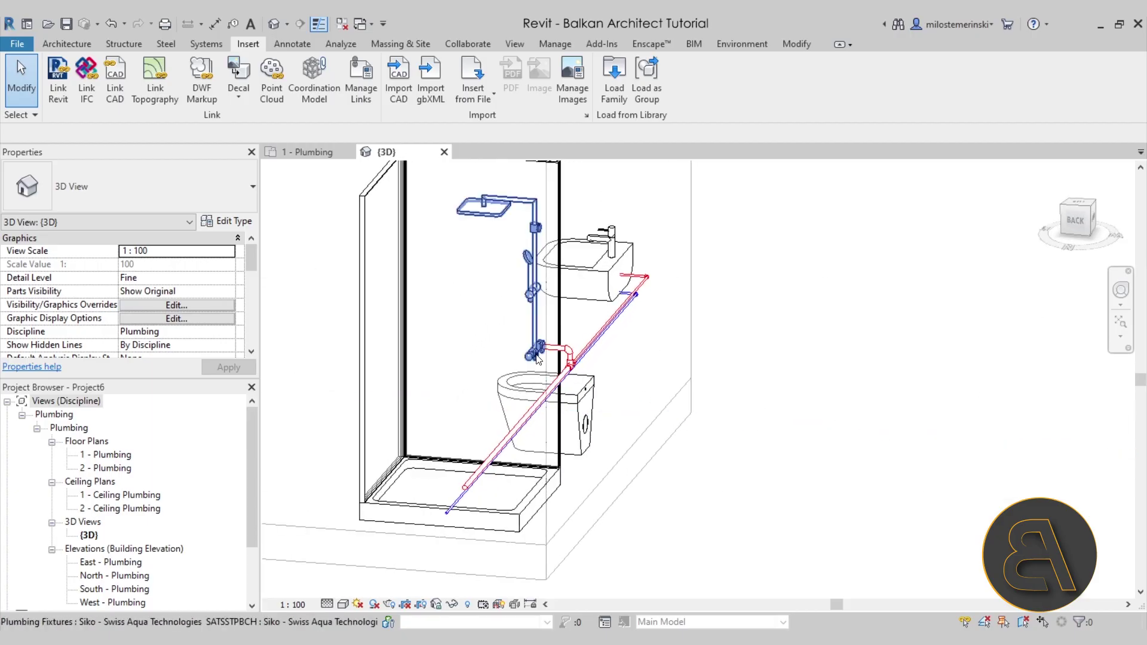
{"action": "key", "text": "ctrl+Tab"}
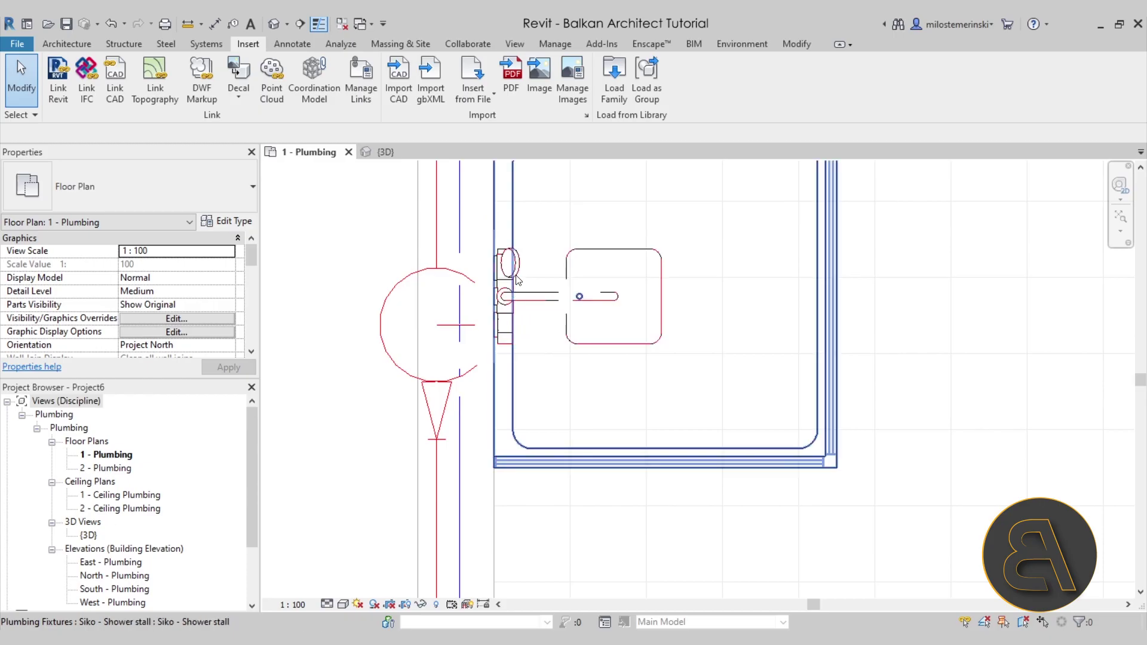
{"action": "left_click", "coordinate": [511, 263]}
{"action": "middle_click_drag", "start_coordinate": [525, 289], "coordinate": [593, 352]}
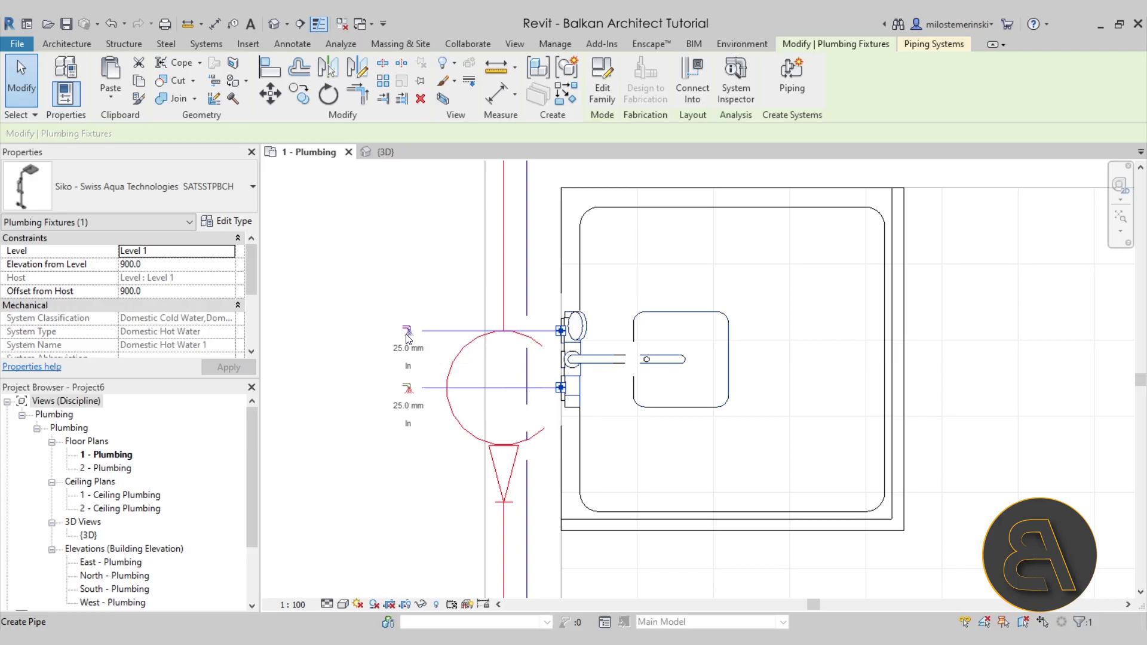
{"action": "left_click", "coordinate": [407, 333]}
{"action": "key", "text": "Escape"}
{"action": "key", "text": "Escape"}
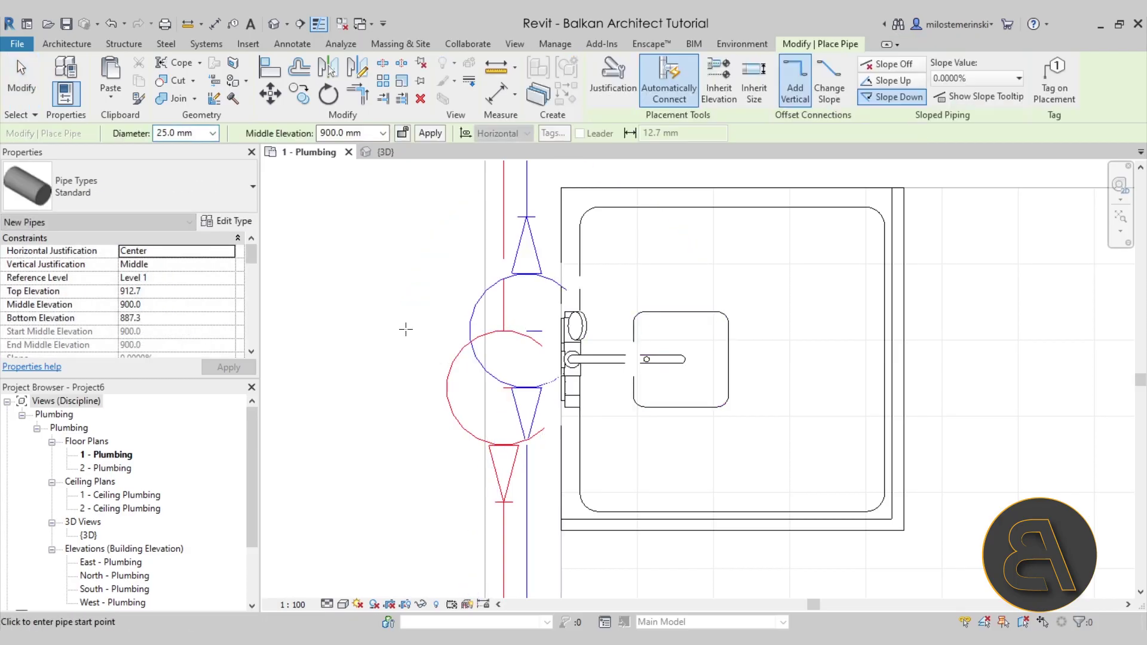
Step: In the 3D view, set the diameter of the cold-water run section beyond the shower tee to 25 mm
{"action": "left_click", "coordinate": [385, 152]}
{"action": "middle_click_drag", "start_coordinate": [528, 372], "coordinate": [556, 386], "text": "shift"}
{"action": "scroll", "coordinate": [556, 386], "scroll_direction": "up", "scroll_amount": 3}
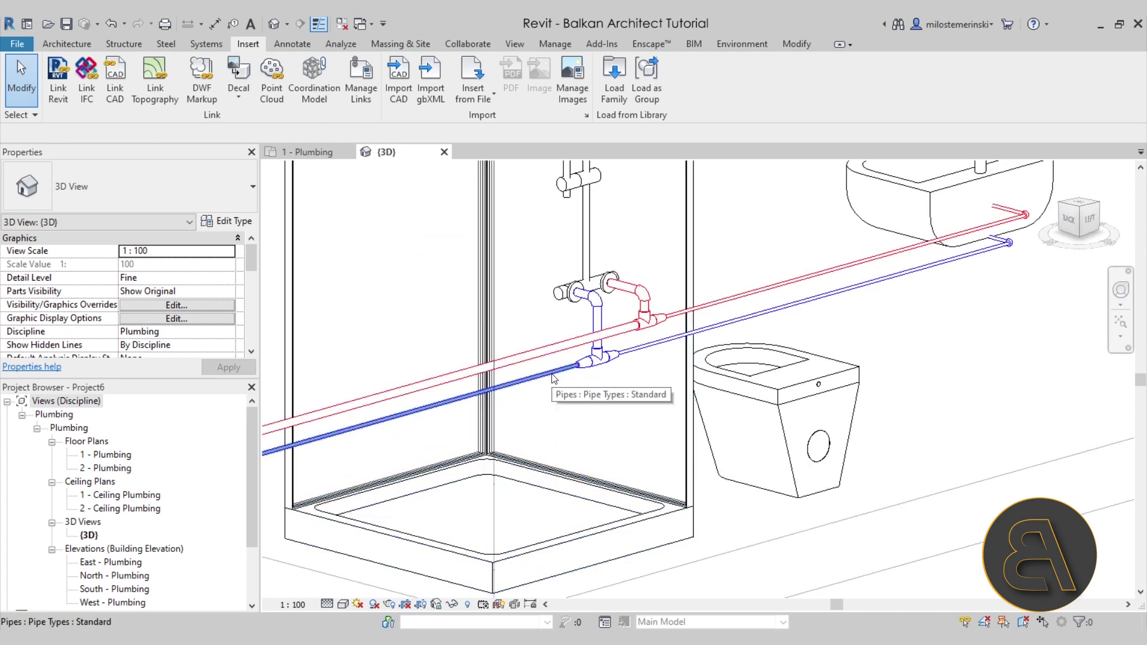
{"action": "left_click", "coordinate": [524, 384]}
{"action": "left_click", "coordinate": [189, 133]}
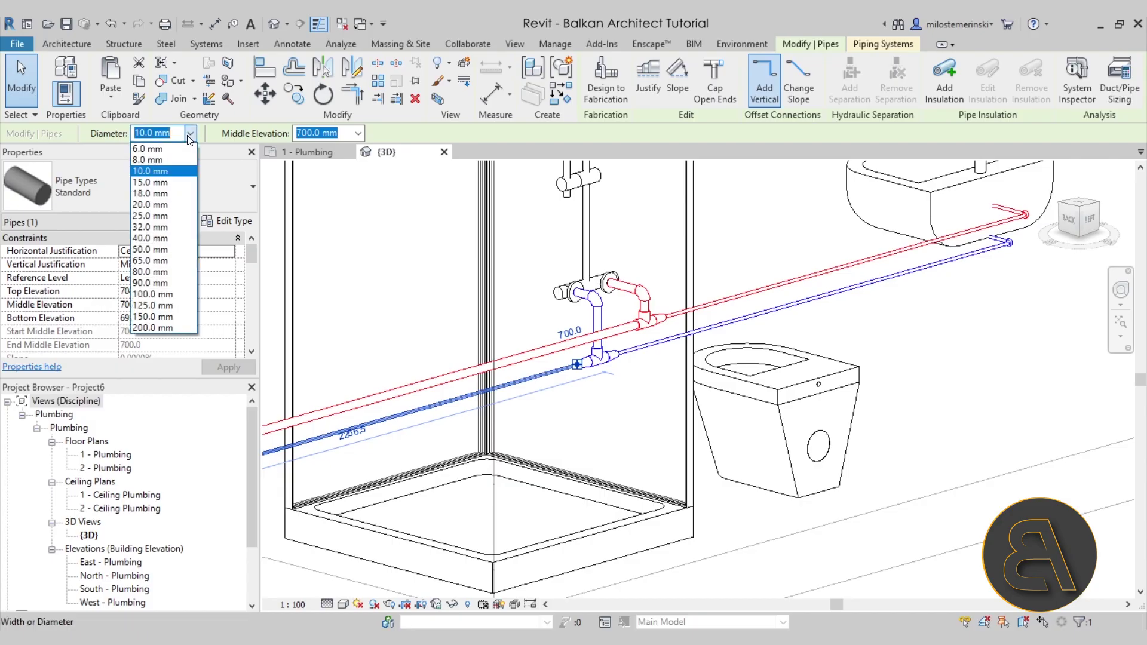
{"action": "left_click", "coordinate": [159, 215]}
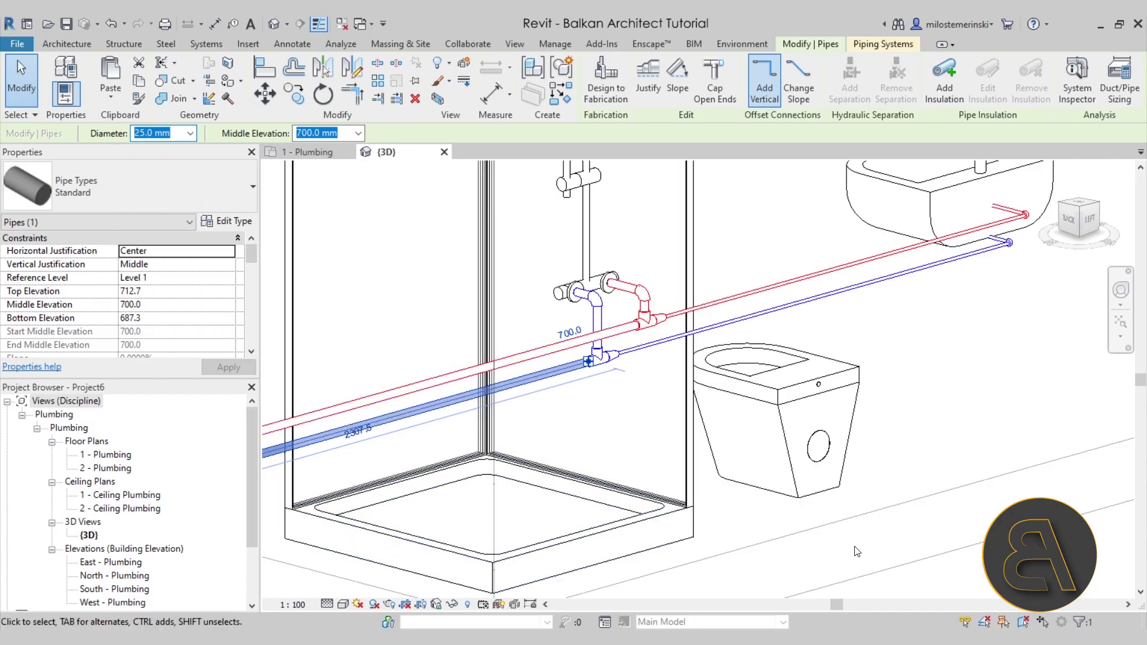
{"action": "key", "text": "Escape"}
Step: In the 1 - Plumbing floor plan, draw a pipe from the toilet's 15 mm Domestic Cold Water connector to the cold-water run in the wall
{"action": "scroll", "coordinate": [734, 420], "scroll_direction": "down", "scroll_amount": 2}
{"action": "middle_click_drag", "start_coordinate": [734, 420], "coordinate": [759, 418], "text": "shift"}
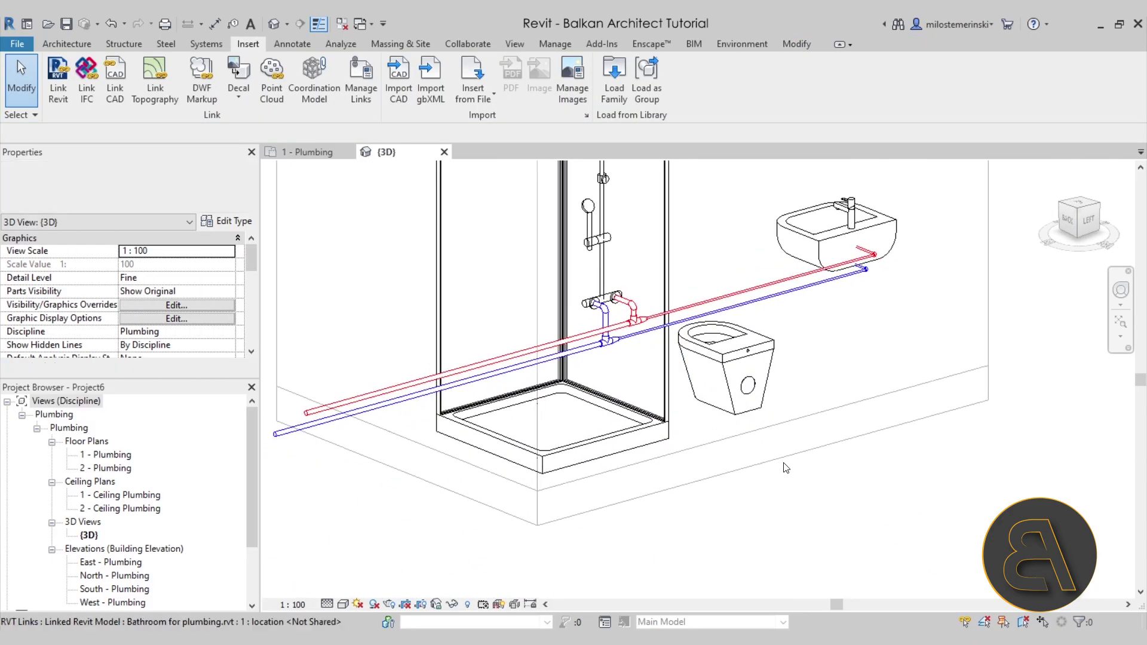
{"action": "middle_click_drag", "start_coordinate": [851, 265], "coordinate": [771, 383], "text": "shift"}
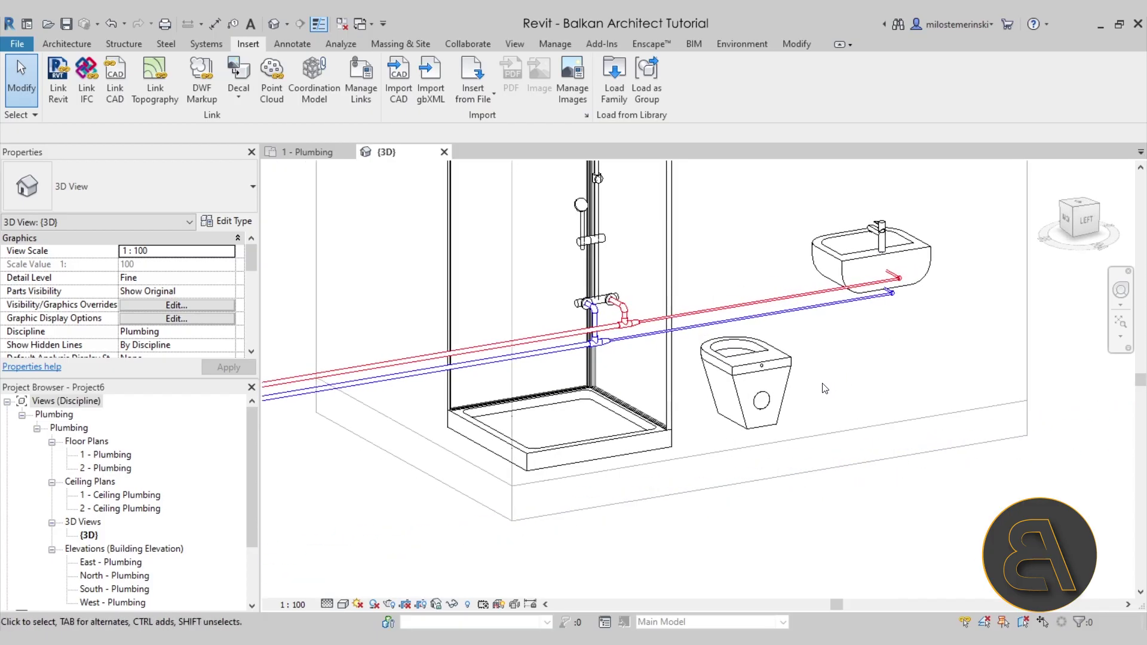
{"action": "left_click", "coordinate": [774, 375]}
{"action": "middle_click_drag", "start_coordinate": [845, 401], "coordinate": [712, 394], "text": "shift"}
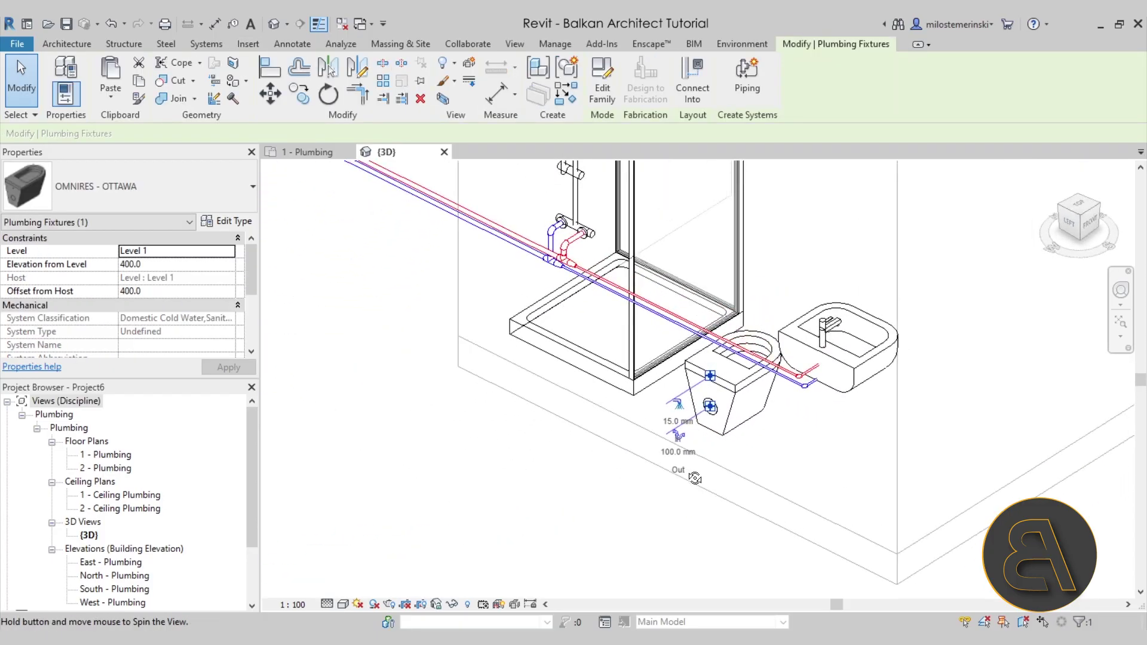
{"action": "left_click", "coordinate": [308, 153]}
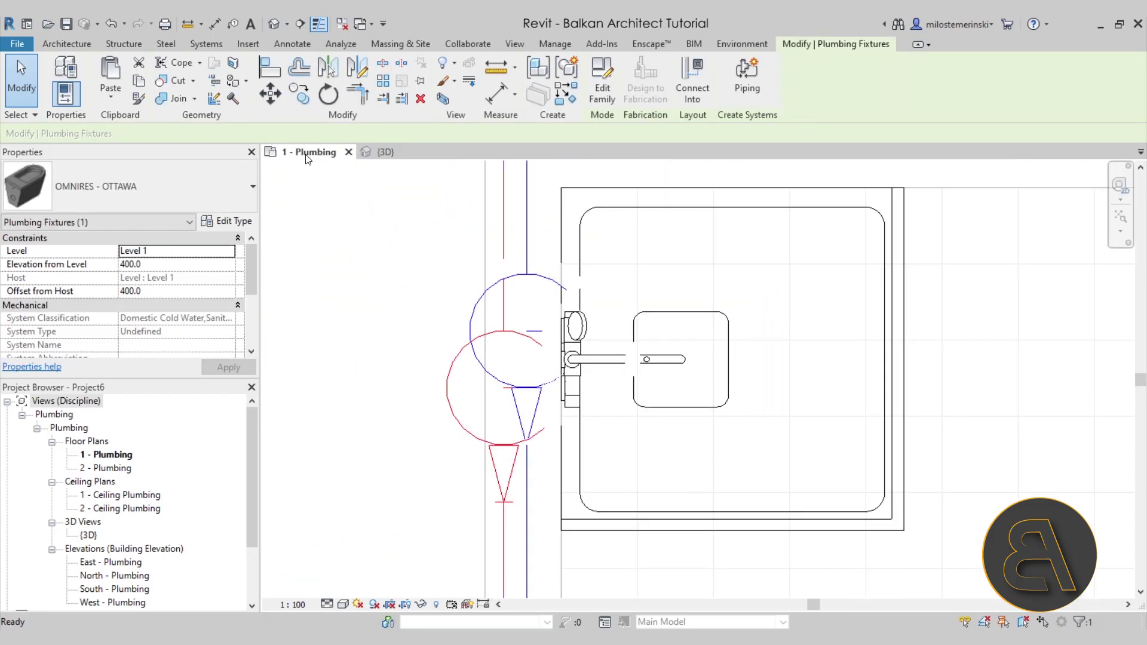
{"action": "scroll", "coordinate": [509, 269], "scroll_direction": "down", "scroll_amount": 3}
{"action": "middle_click_drag", "start_coordinate": [509, 269], "coordinate": [454, 299]}
{"action": "scroll", "coordinate": [453, 445], "scroll_direction": "up", "scroll_amount": 3}
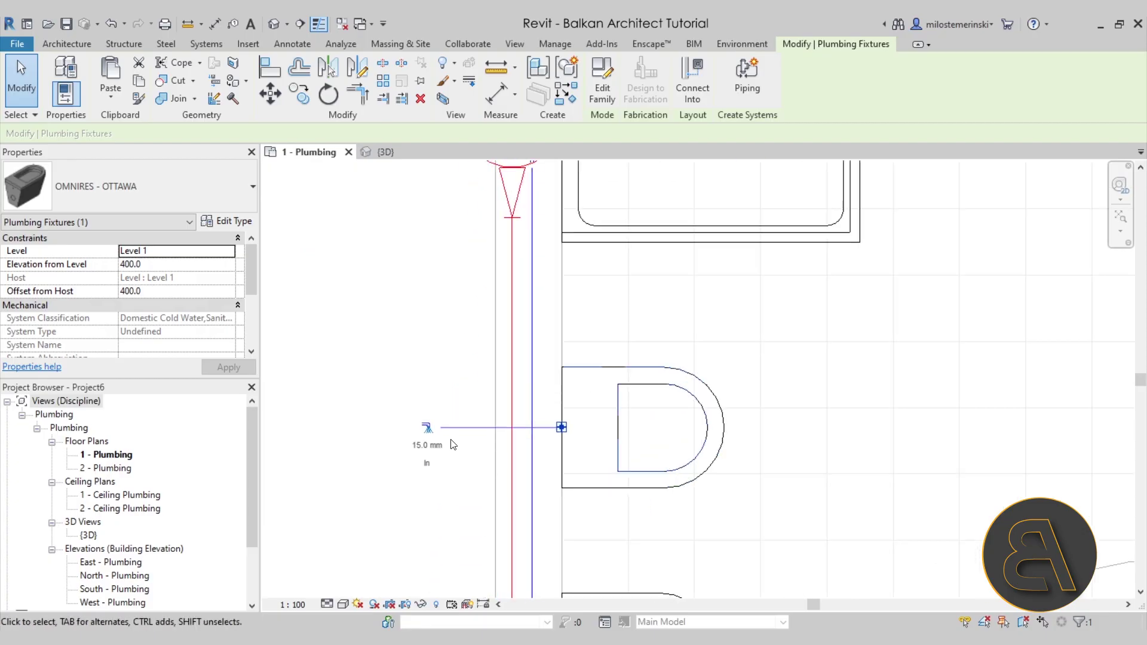
{"action": "left_click", "coordinate": [432, 436]}
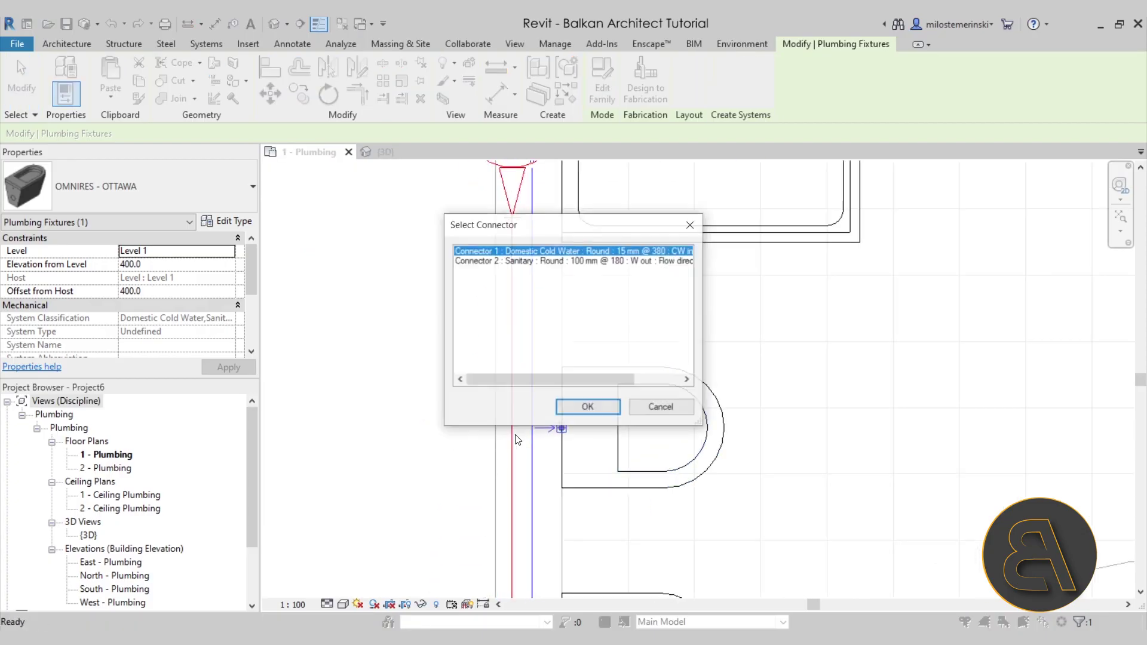
{"action": "left_click", "coordinate": [662, 408]}
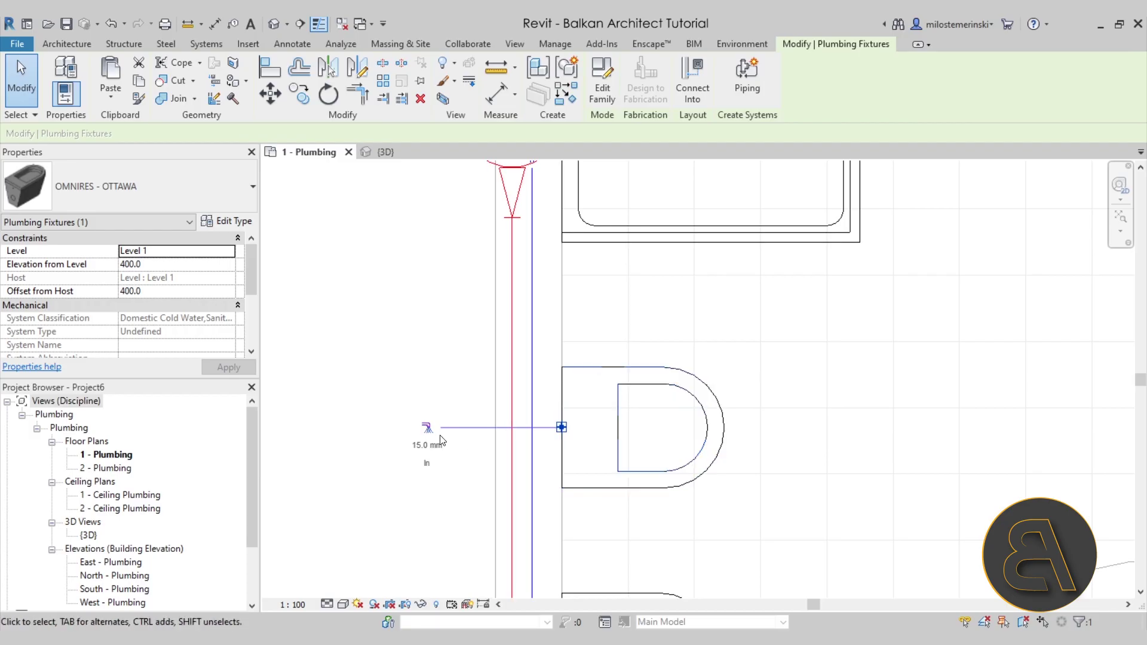
{"action": "left_click", "coordinate": [426, 430]}
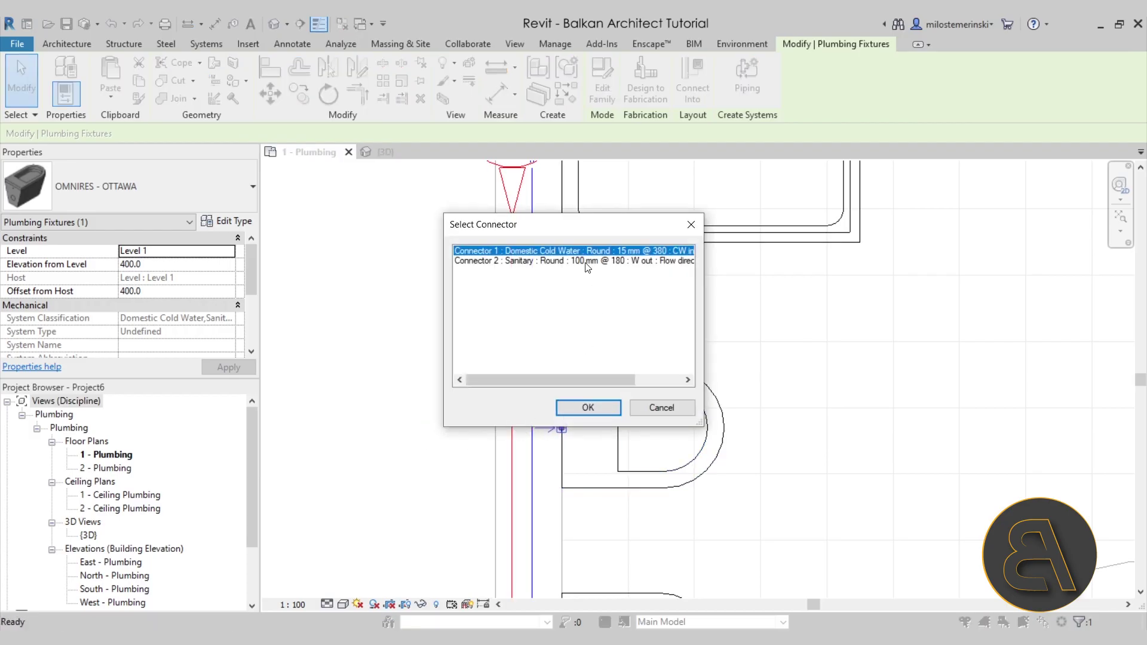
{"action": "left_click", "coordinate": [587, 409]}
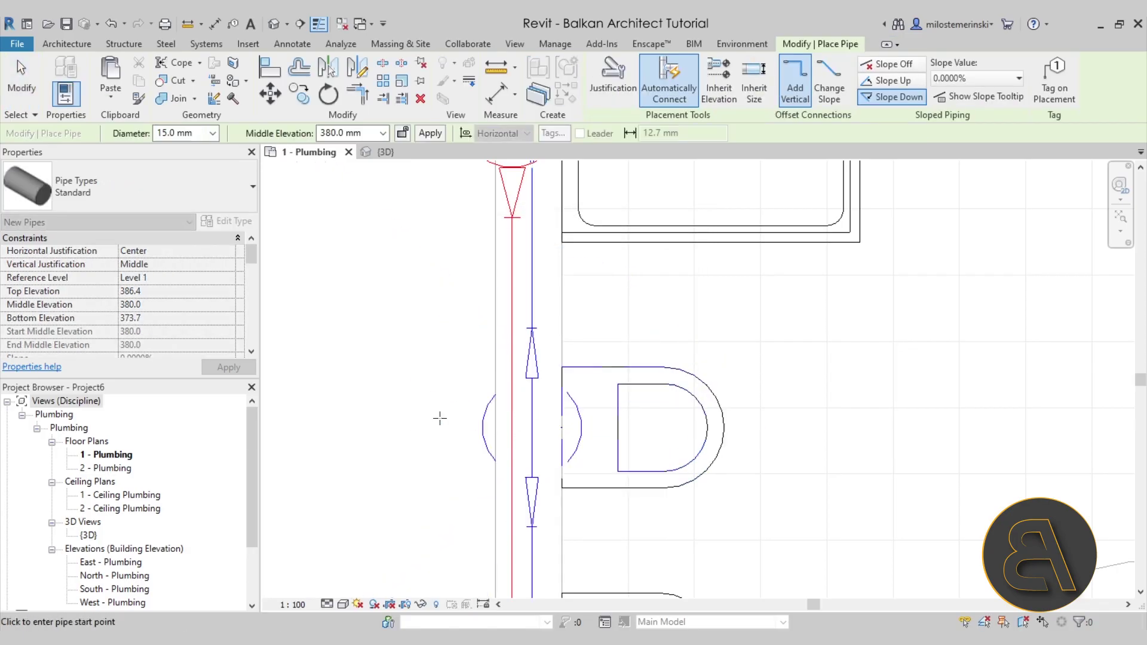
{"action": "key", "text": "Escape"}
Step: In the 3D view, set the diameter of the cold-water run section between the toilet and shower tees to 15 mm
{"action": "left_click", "coordinate": [385, 152]}
{"action": "middle_click_drag", "start_coordinate": [714, 488], "coordinate": [833, 366], "text": "shift"}
{"action": "scroll", "coordinate": [869, 403], "scroll_direction": "up", "scroll_amount": 5}
{"action": "scroll", "coordinate": [834, 366], "scroll_direction": "down", "scroll_amount": 3}
{"action": "left_click", "coordinate": [830, 362]}
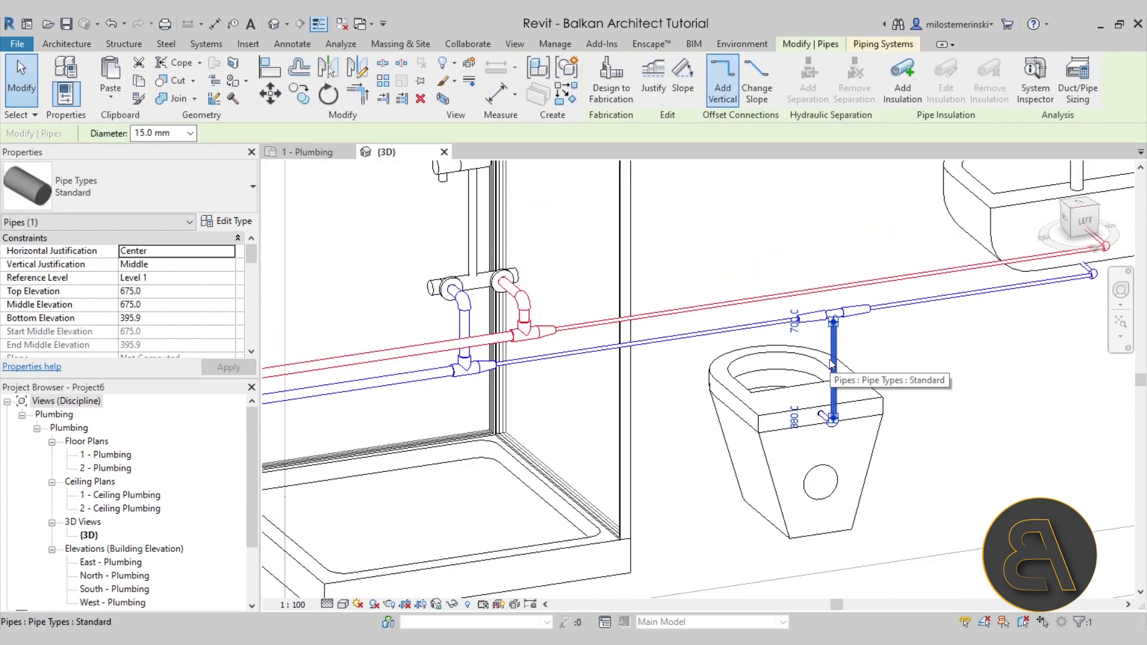
{"action": "left_click", "coordinate": [695, 337]}
{"action": "left_click", "coordinate": [190, 133]}
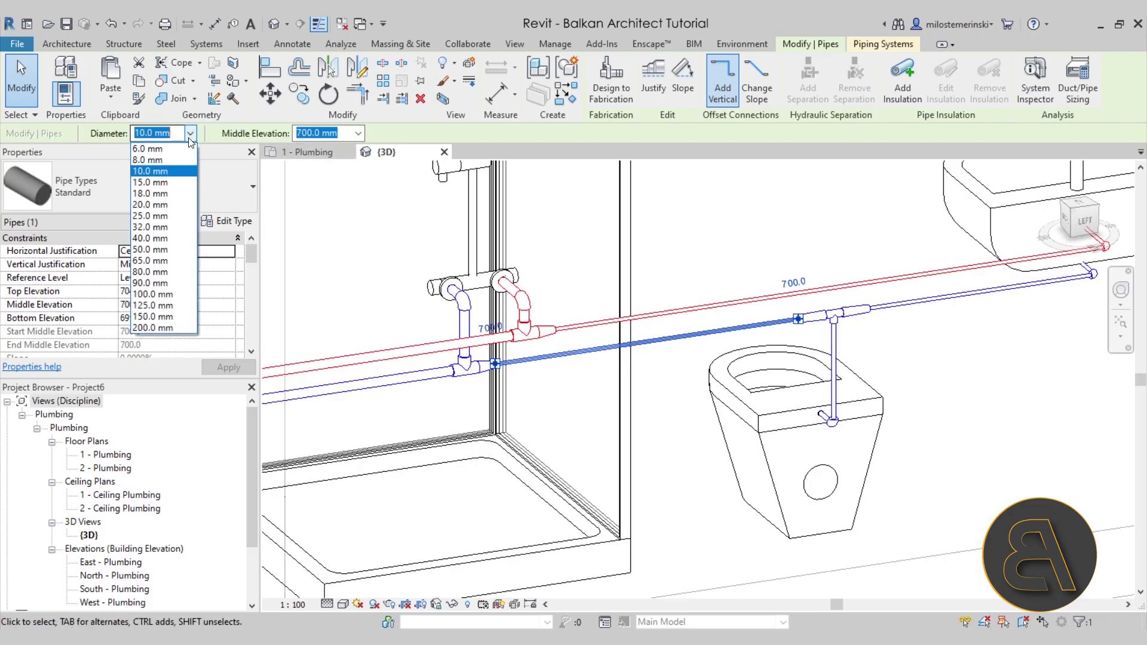
{"action": "left_click", "coordinate": [159, 181]}
{"action": "key", "text": "Escape"}
Step: Examine how the cold-water run's pipe sizes step up between the washbasin, toilet and shower
{"action": "middle_click_drag", "start_coordinate": [679, 441], "coordinate": [633, 334], "text": "shift"}
{"action": "left_click", "coordinate": [526, 322]}
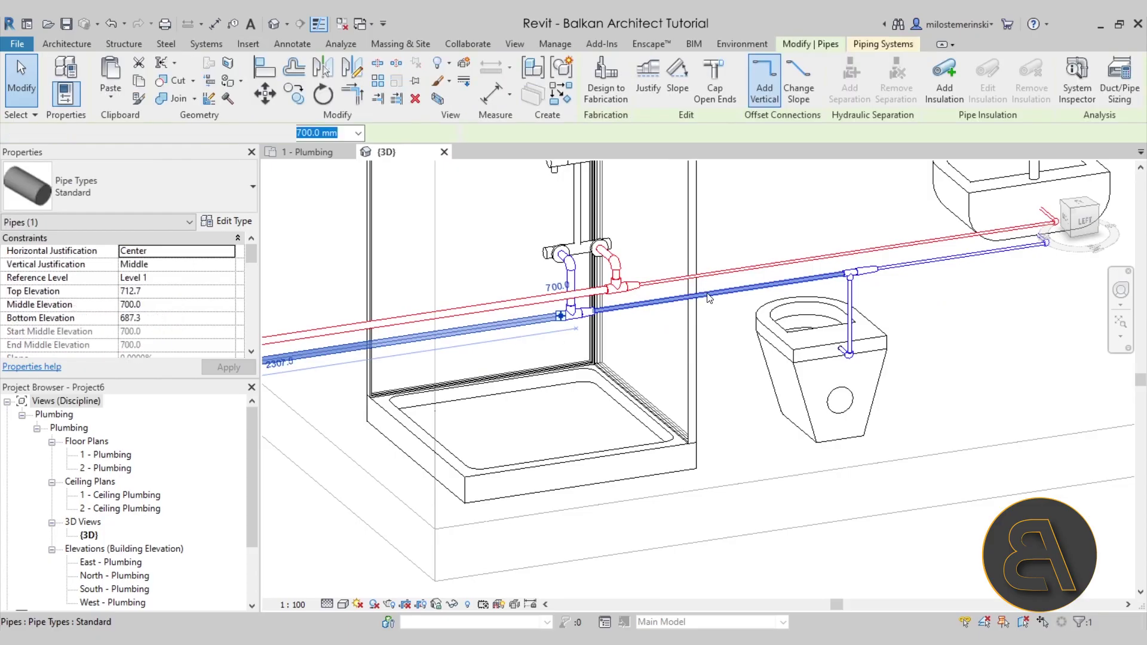
{"action": "left_click", "coordinate": [923, 258]}
{"action": "key", "text": "Escape"}
{"action": "scroll", "coordinate": [925, 273], "scroll_direction": "down", "scroll_amount": 2}
{"action": "middle_click_drag", "start_coordinate": [924, 273], "coordinate": [883, 323]}
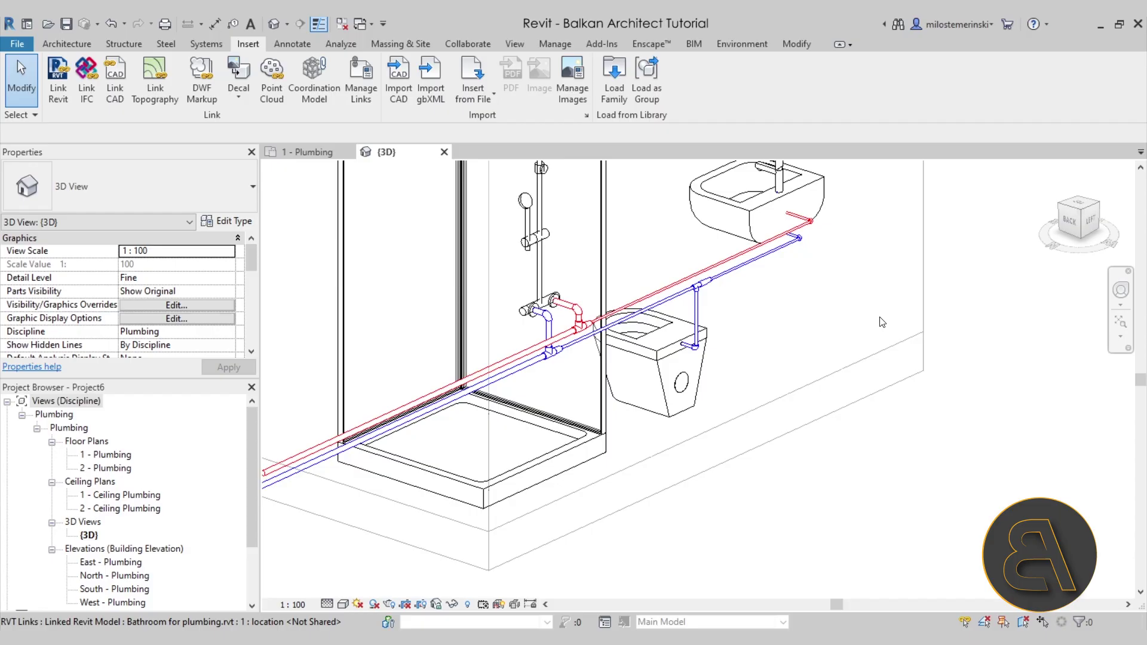
Step: Draw a 100 mm sanitary pipe about 220 mm long from the toilet's drain connector, straight out through the wall with a 2% downward slope
{"action": "left_click", "coordinate": [710, 388]}
{"action": "middle_click_drag", "start_coordinate": [710, 387], "coordinate": [774, 427], "text": "shift"}
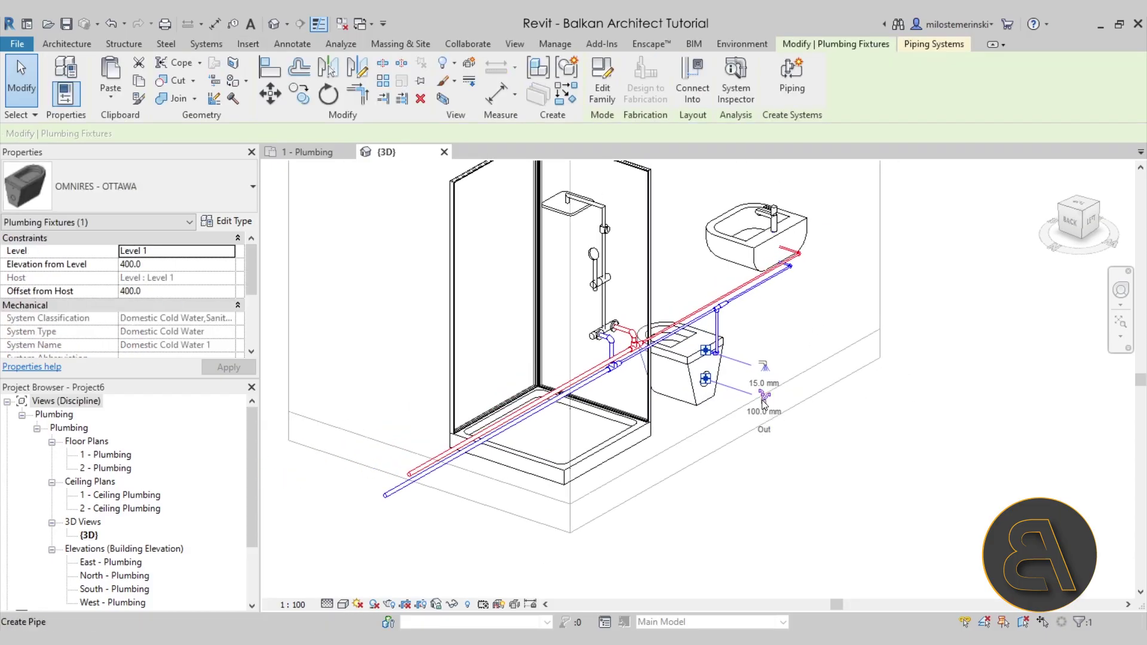
{"action": "left_click", "coordinate": [705, 379]}
{"action": "scroll", "coordinate": [696, 383], "scroll_direction": "up", "scroll_amount": 3}
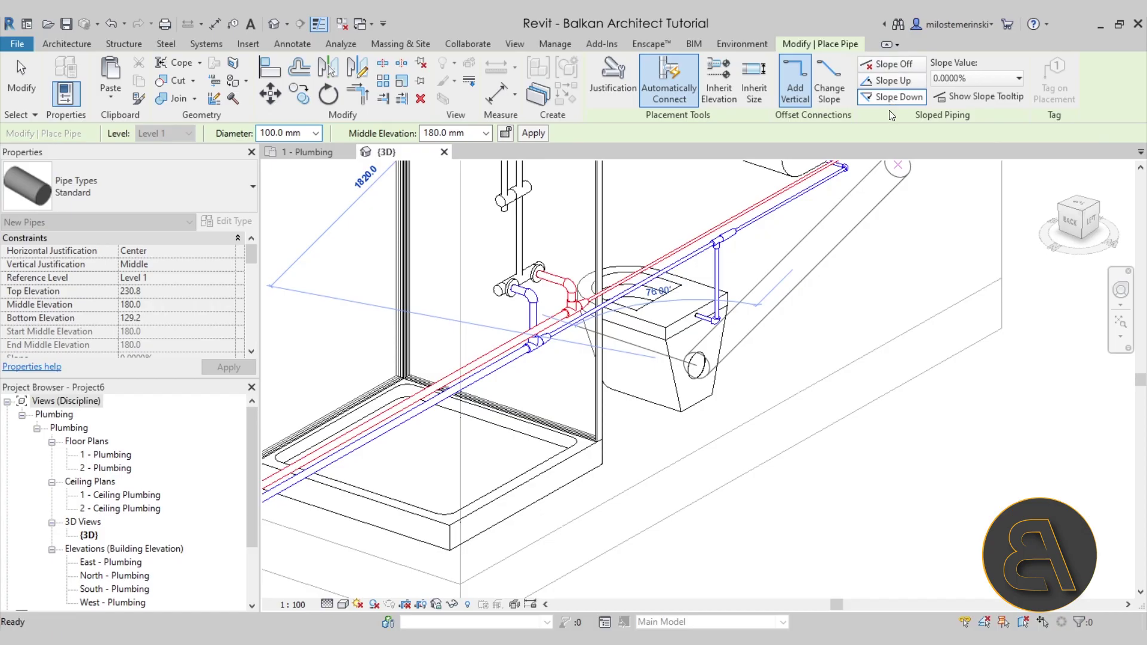
{"action": "middle_click_drag", "start_coordinate": [747, 311], "coordinate": [908, 358], "text": "shift"}
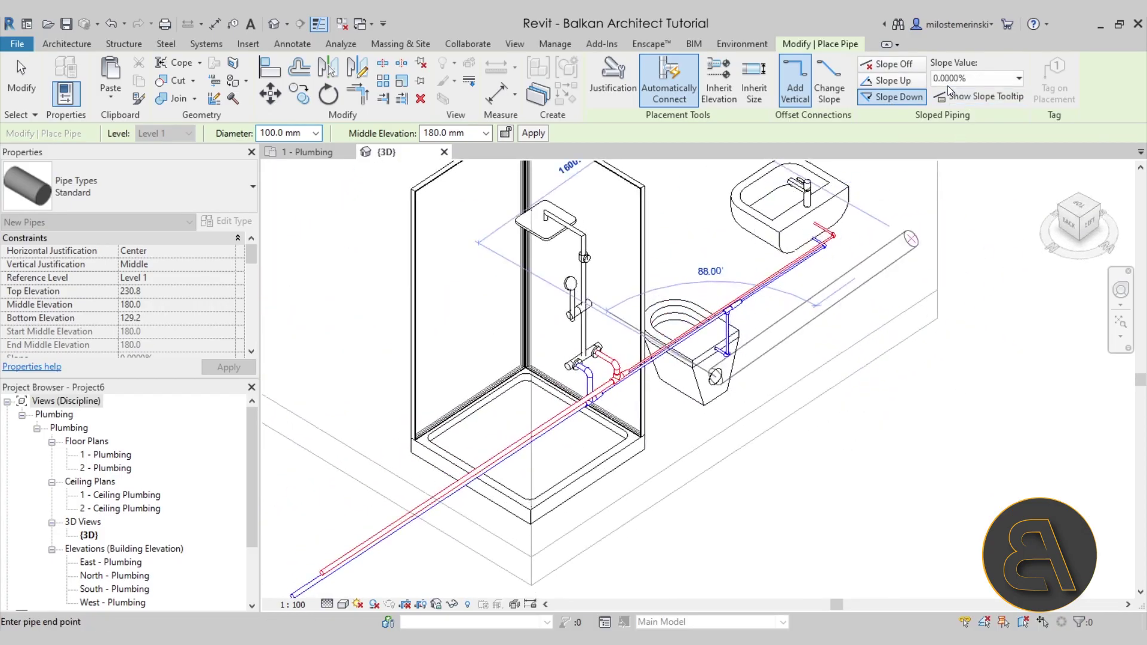
{"action": "left_click", "coordinate": [1018, 77]}
{"action": "left_click", "coordinate": [962, 123]}
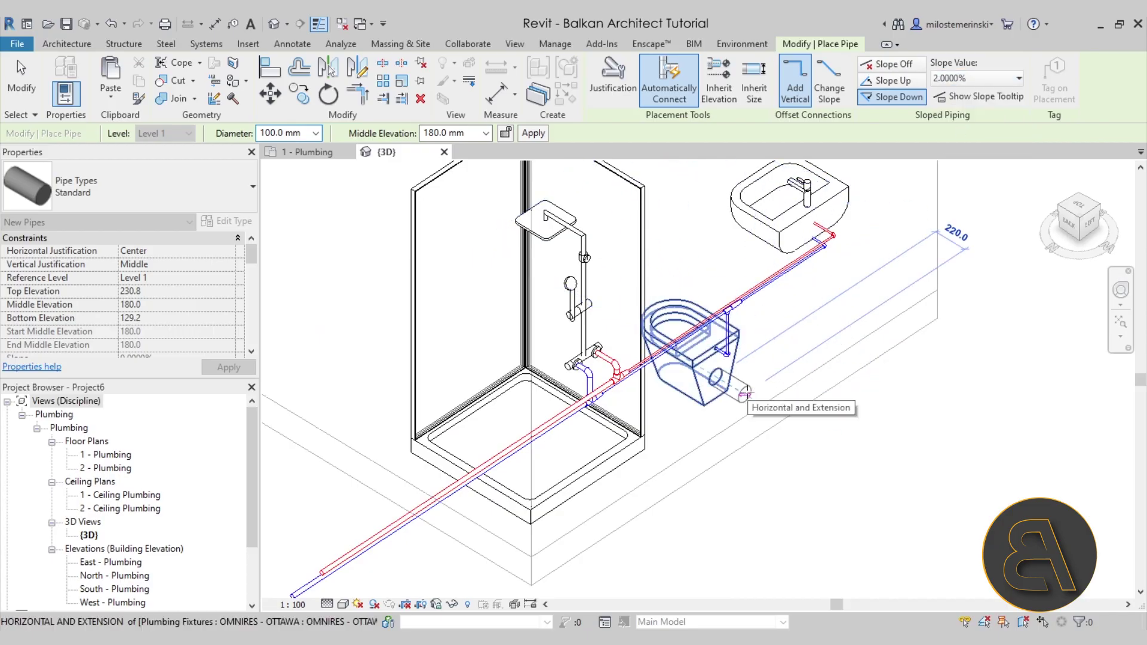
{"action": "left_click", "coordinate": [748, 392]}
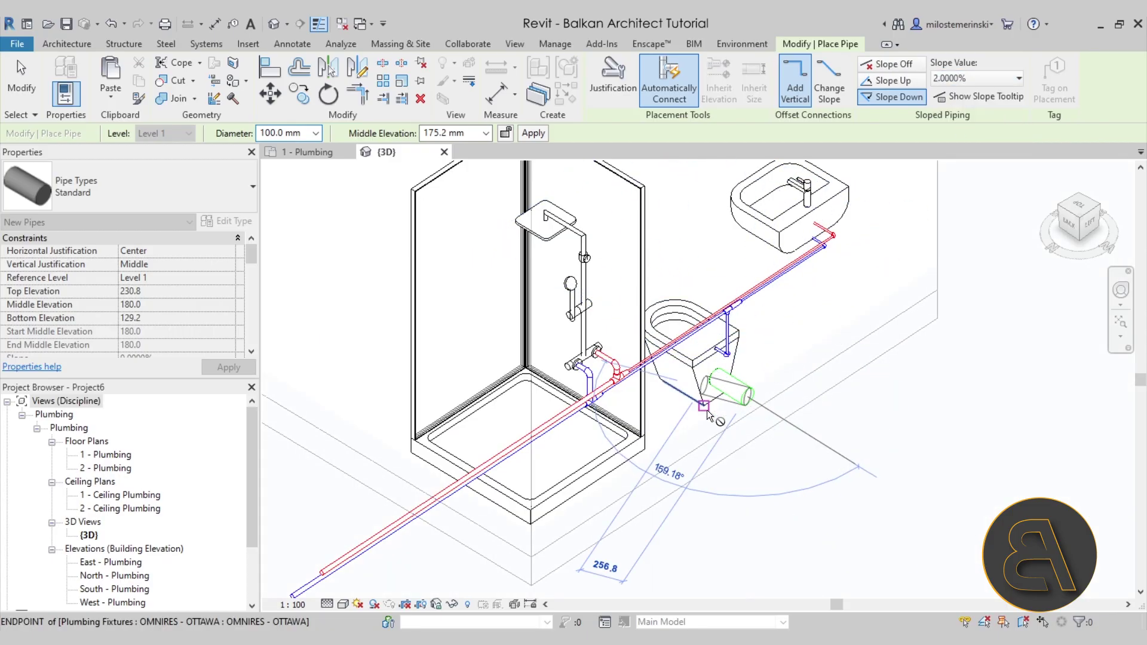
Step: Continue the toilet drain at -100 mm middle elevation, turning 90° along the wall past the shower for about 2800 mm
{"action": "scroll", "coordinate": [714, 331], "scroll_direction": "down", "scroll_amount": 2}
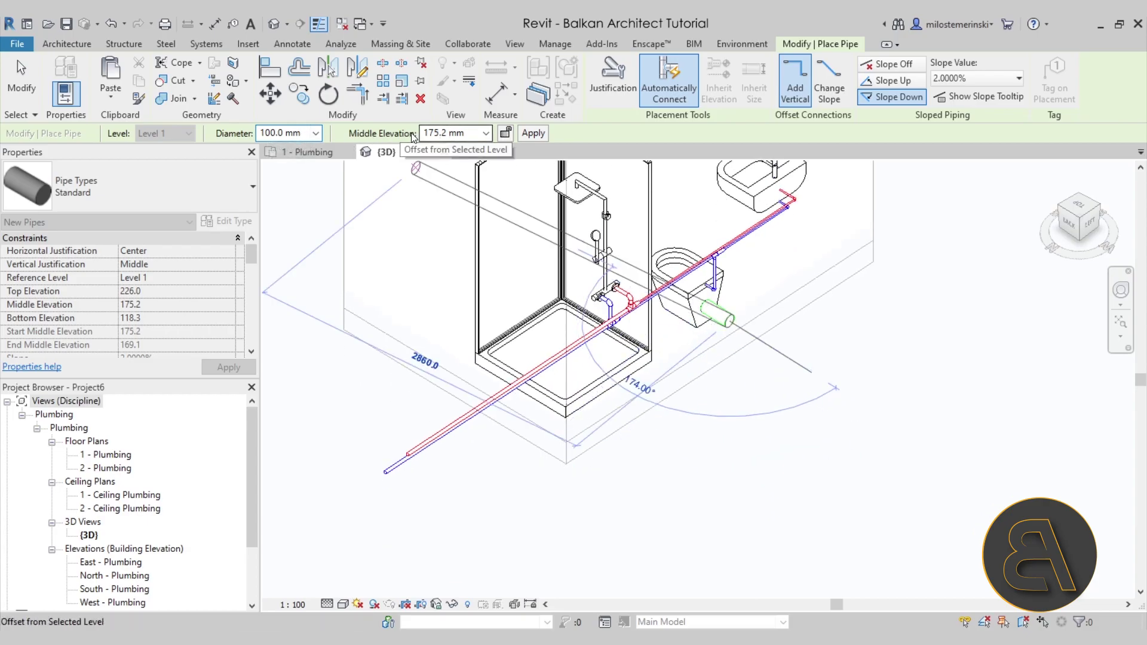
{"action": "left_click", "coordinate": [467, 133]}
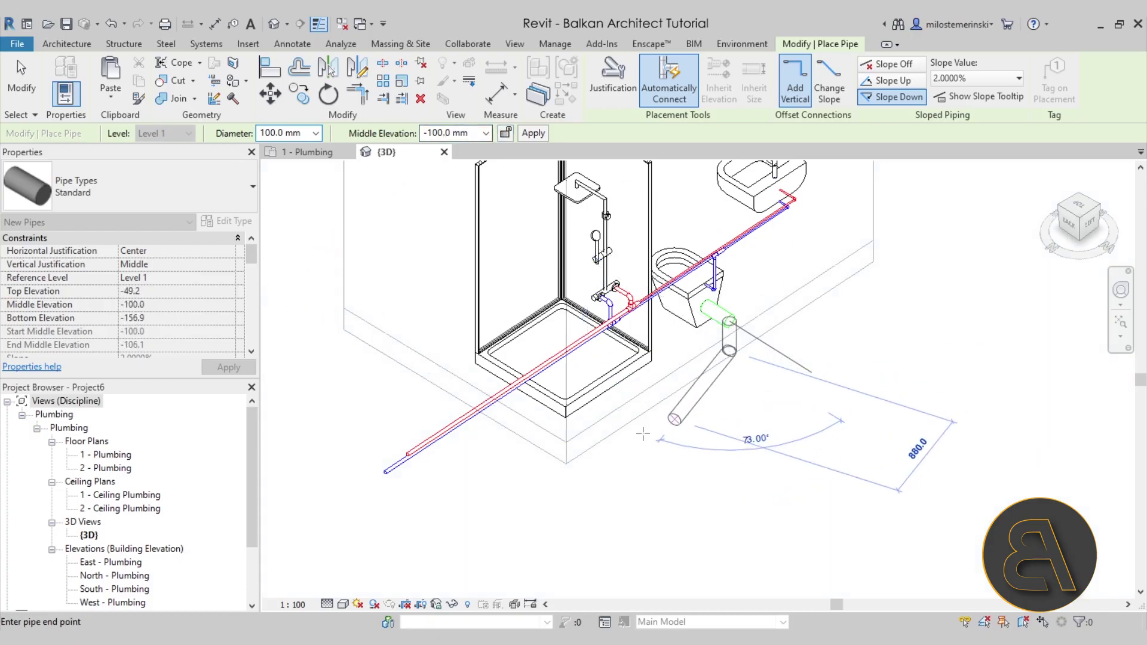
{"action": "left_click", "coordinate": [462, 526]}
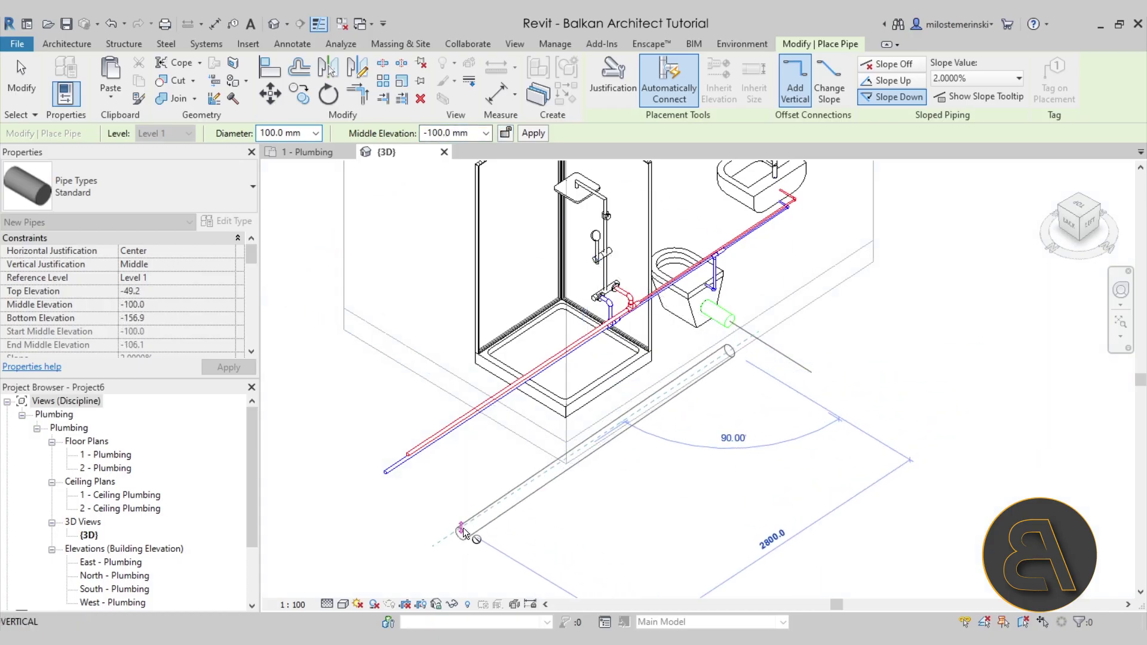
{"action": "key", "text": "Escape"}
{"action": "key", "text": "Escape"}
{"action": "scroll", "coordinate": [809, 298], "scroll_direction": "down", "scroll_amount": 3}
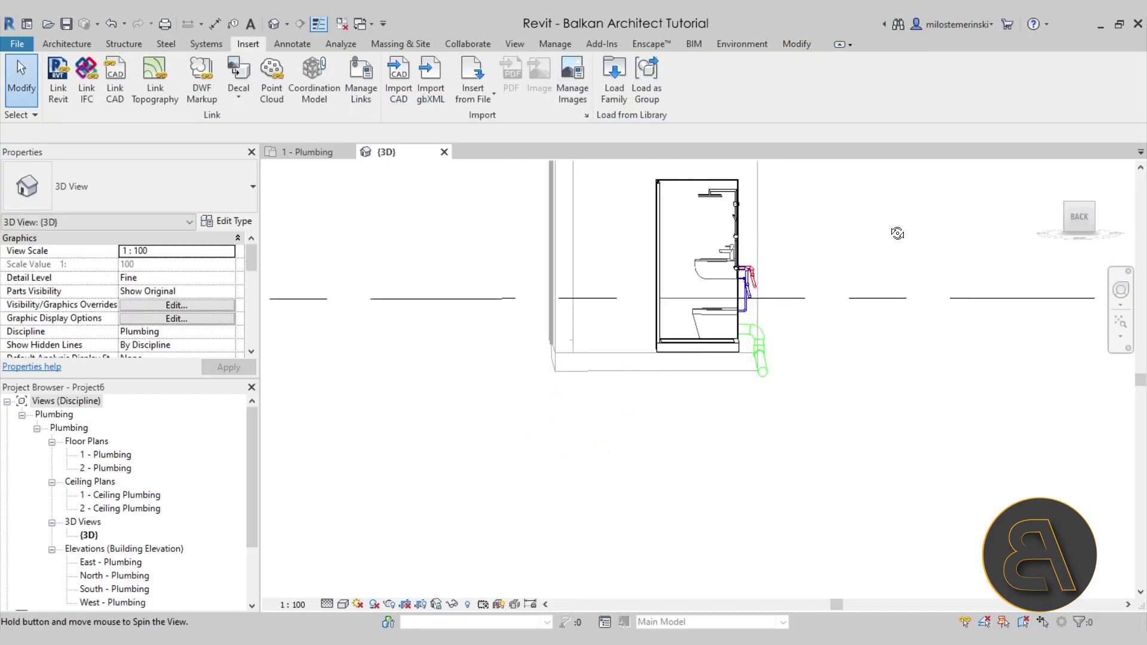
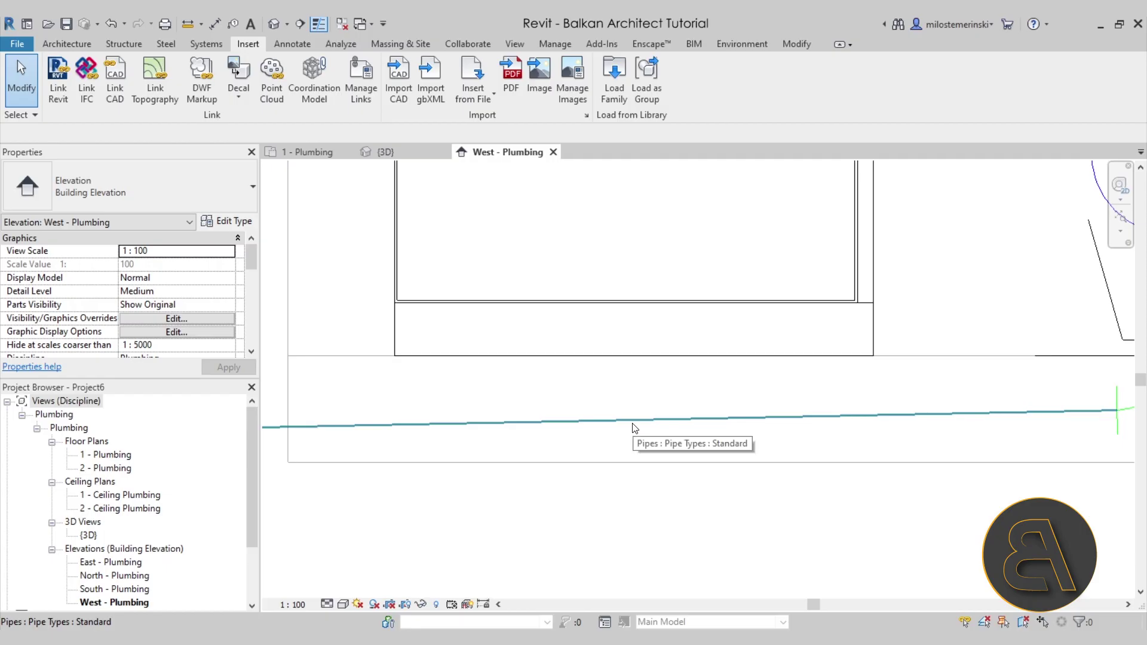
Step: In the West - Plumbing elevation, measure the vertical distance from the shower tray's base to the sloped drain pipe
{"action": "left_click", "coordinate": [186, 27]}
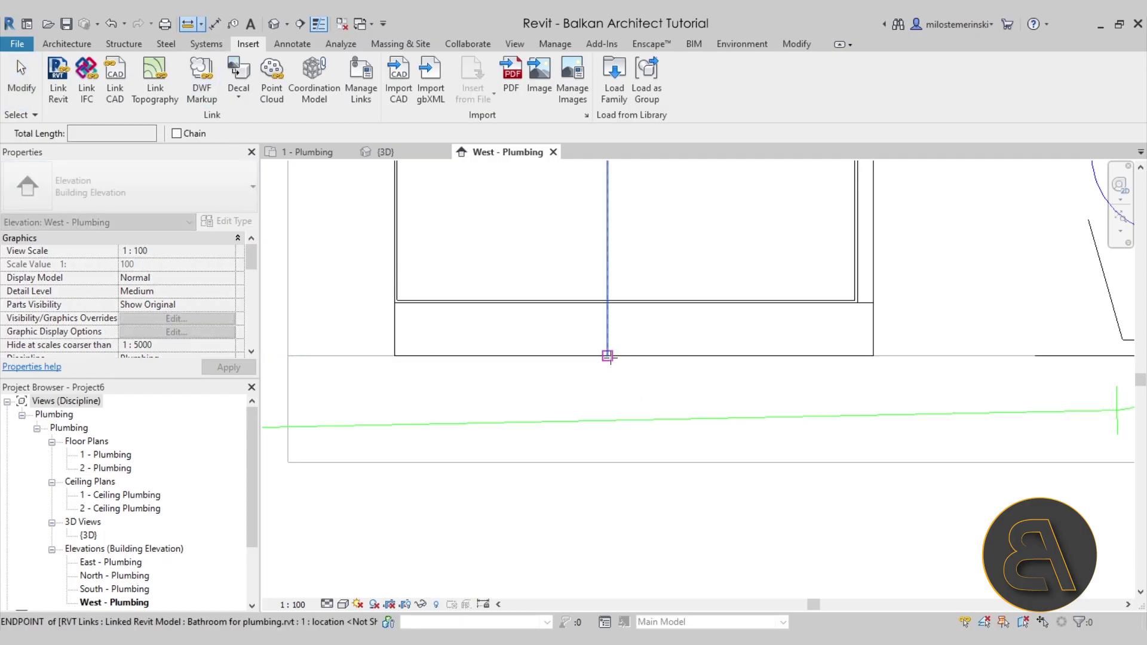
{"action": "scroll", "coordinate": [607, 356], "scroll_direction": "up", "scroll_amount": 3}
{"action": "middle_click_drag", "start_coordinate": [607, 356], "coordinate": [575, 482]}
{"action": "left_click", "coordinate": [583, 473]}
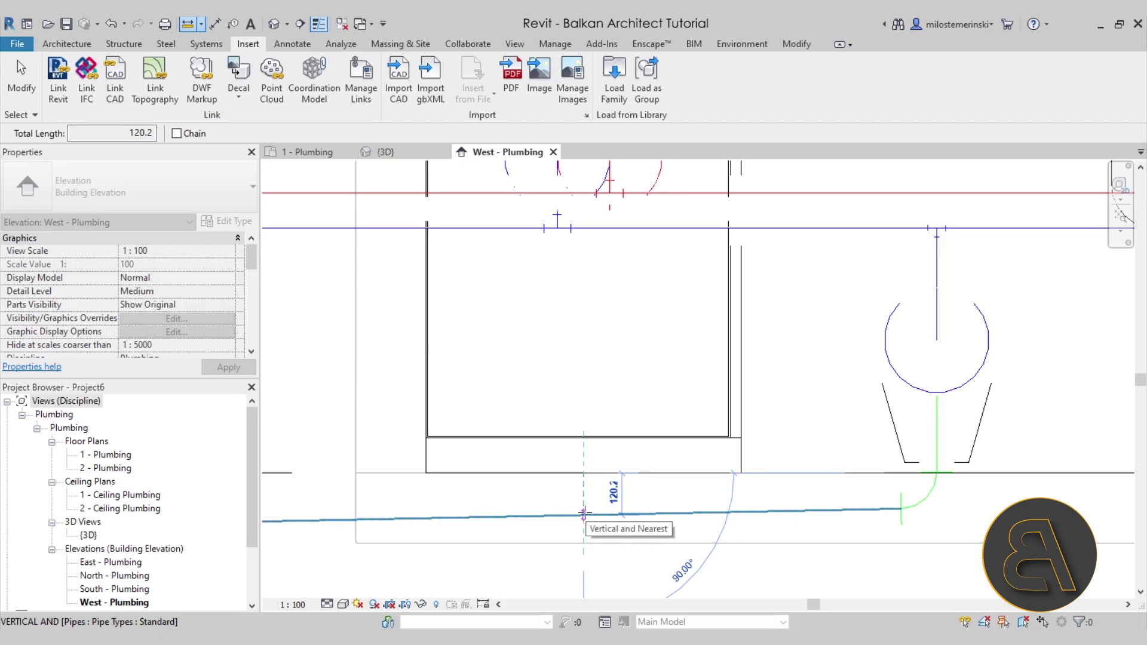
{"action": "key", "text": "Escape"}
{"action": "key", "text": "Escape"}
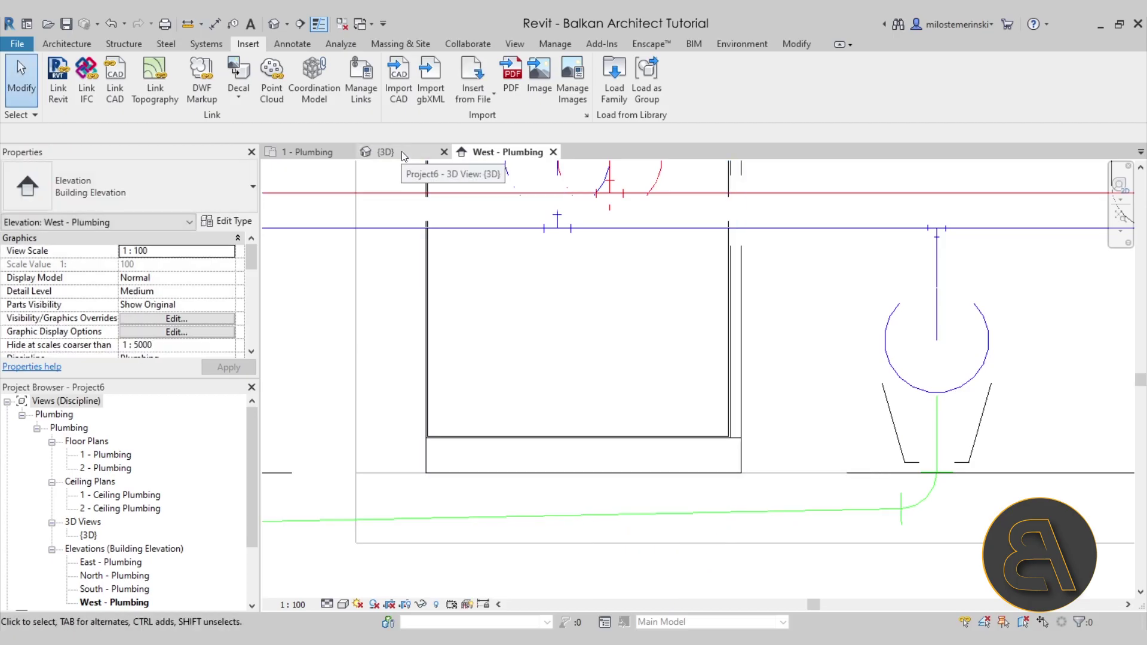
Step: In the 1 - Plumbing floor plan, draw a 15 mm pipe from the shower stall's drain at -110 mm middle elevation, straight across the main drain
{"action": "left_click", "coordinate": [402, 152]}
{"action": "left_click", "coordinate": [317, 153]}
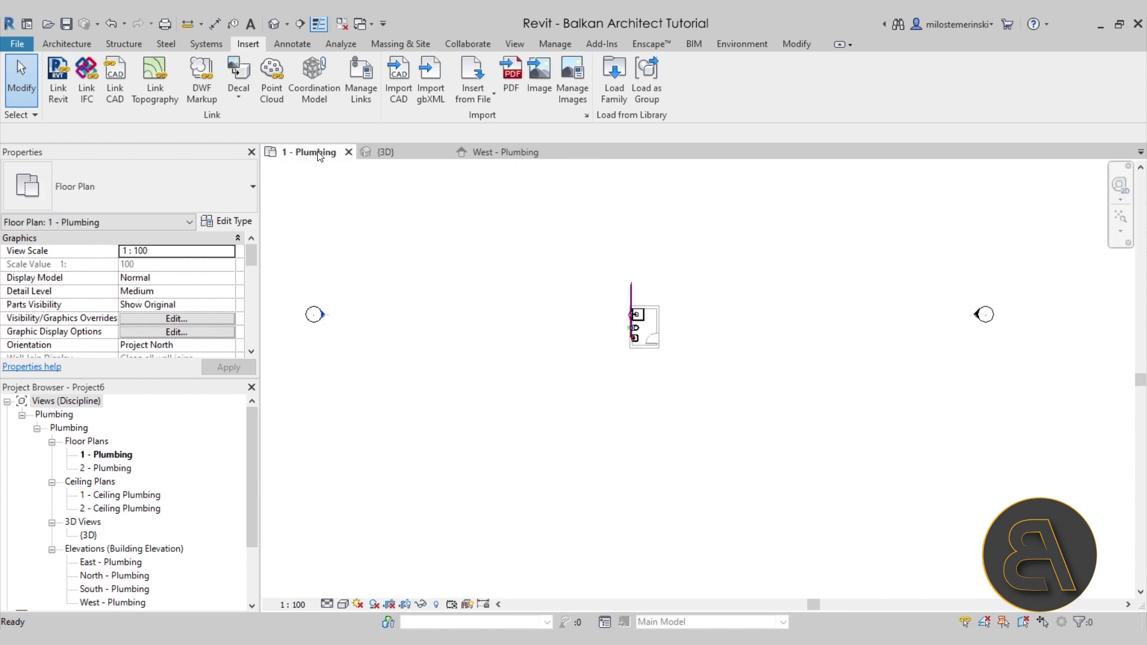
{"action": "left_click", "coordinate": [406, 152]}
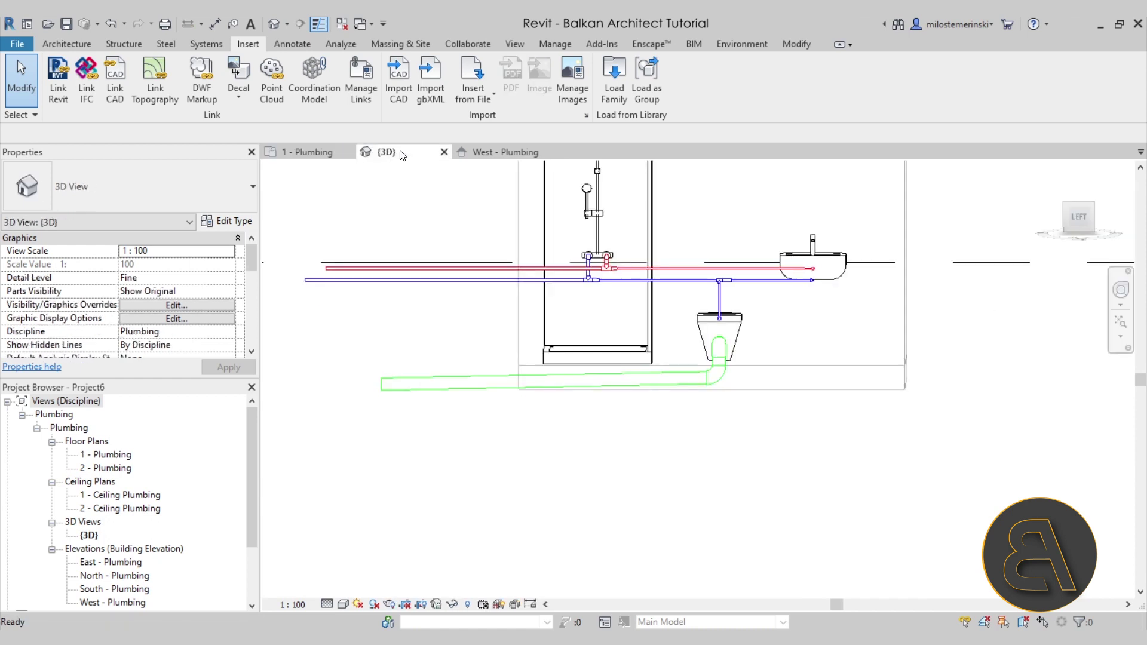
{"action": "left_click", "coordinate": [310, 153]}
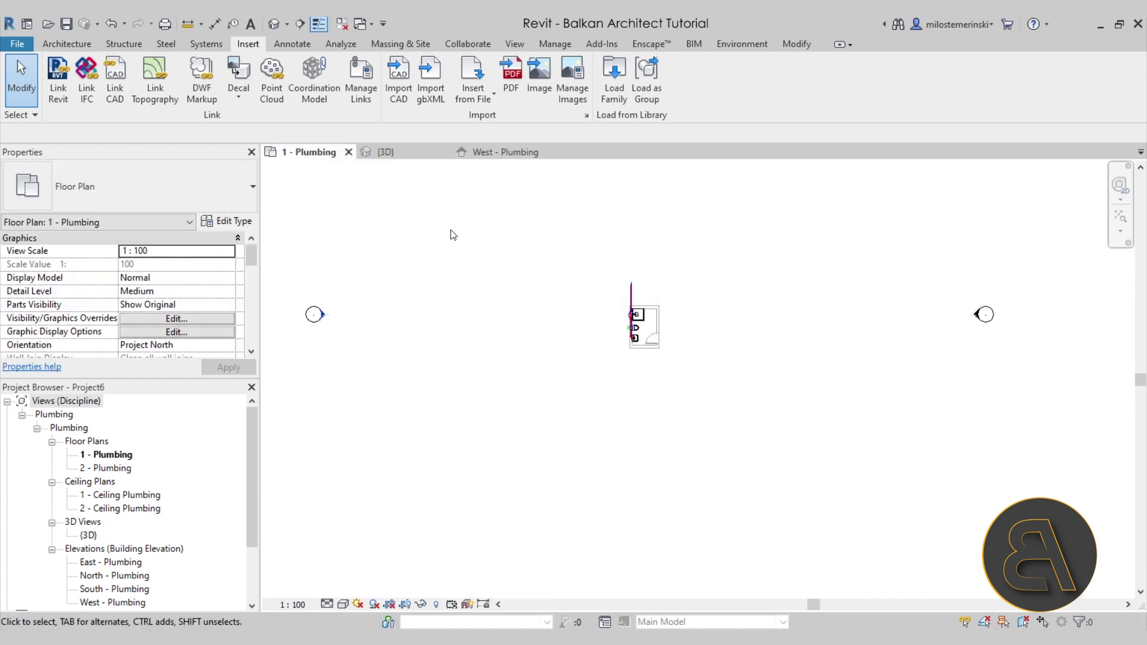
{"action": "left_click", "coordinate": [657, 342]}
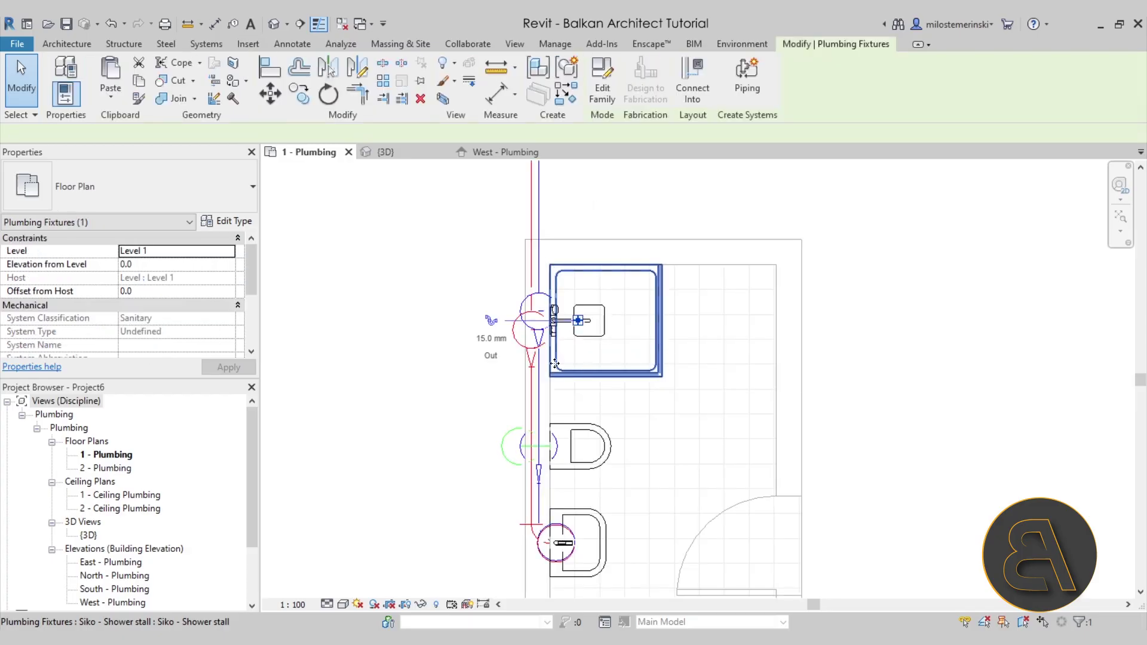
{"action": "scroll", "coordinate": [604, 320], "scroll_direction": "up", "scroll_amount": 5}
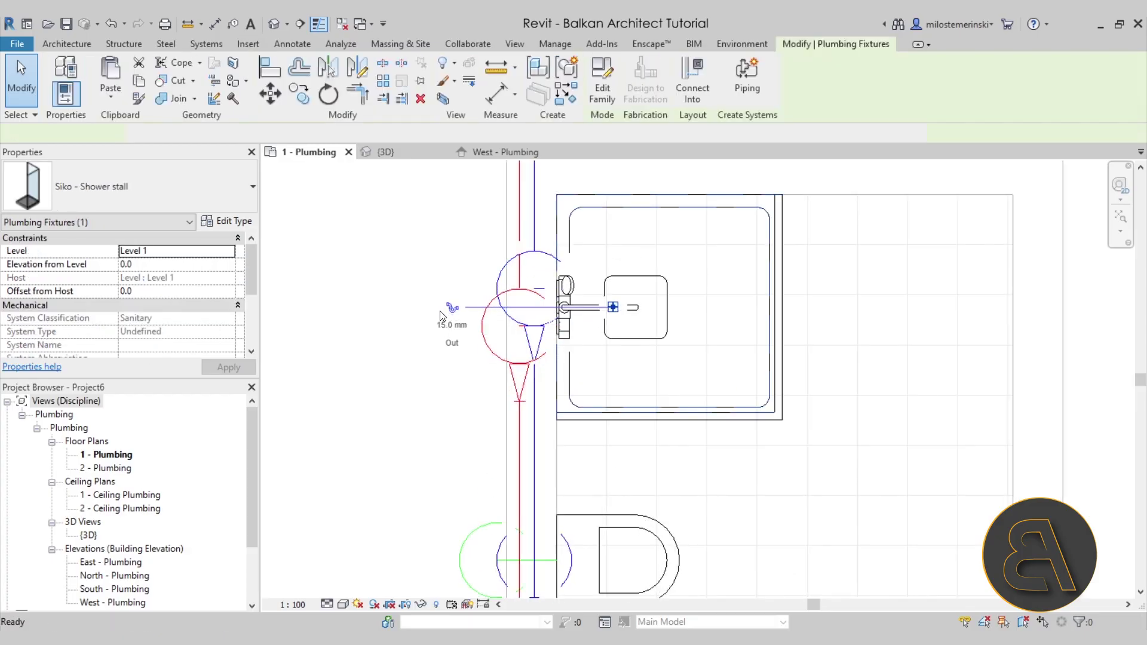
{"action": "left_click", "coordinate": [451, 310]}
{"action": "left_click", "coordinate": [369, 134]}
{"action": "type", "text": "-"}
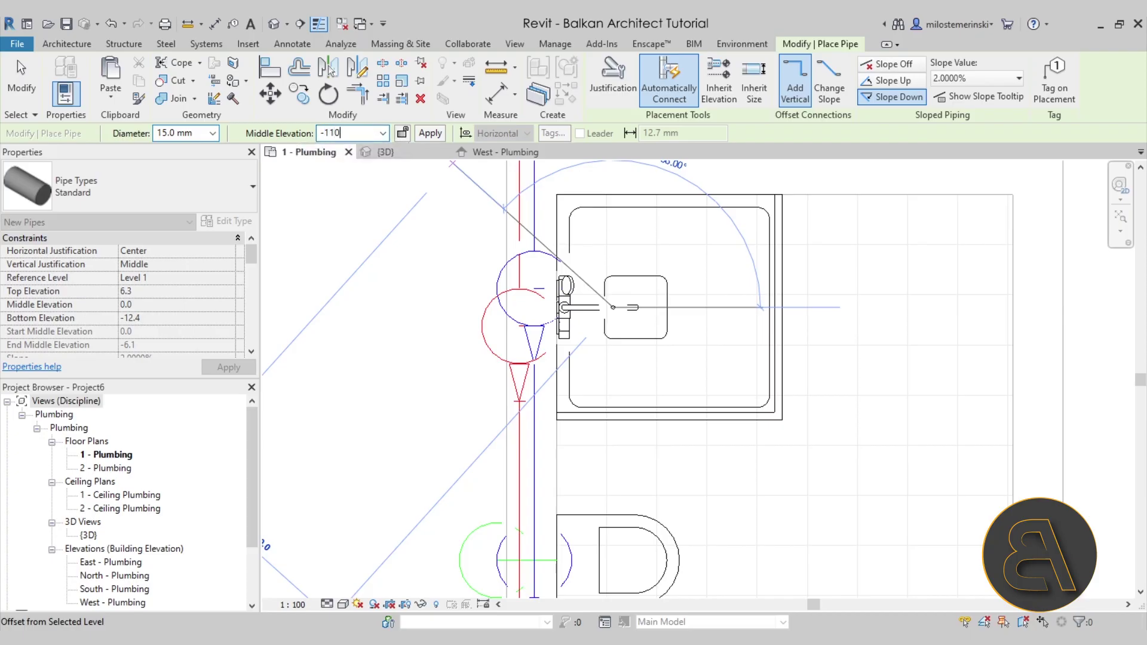
{"action": "type", "text": "110"}
{"action": "key", "text": "Return"}
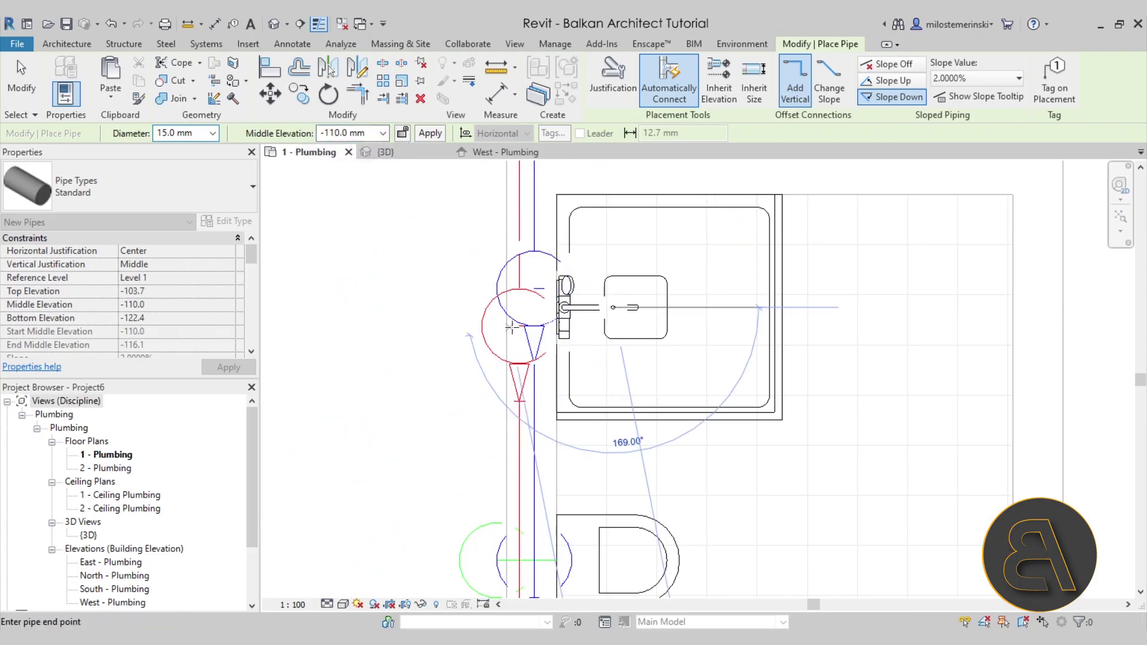
{"action": "scroll", "coordinate": [496, 321], "scroll_direction": "down", "scroll_amount": 3}
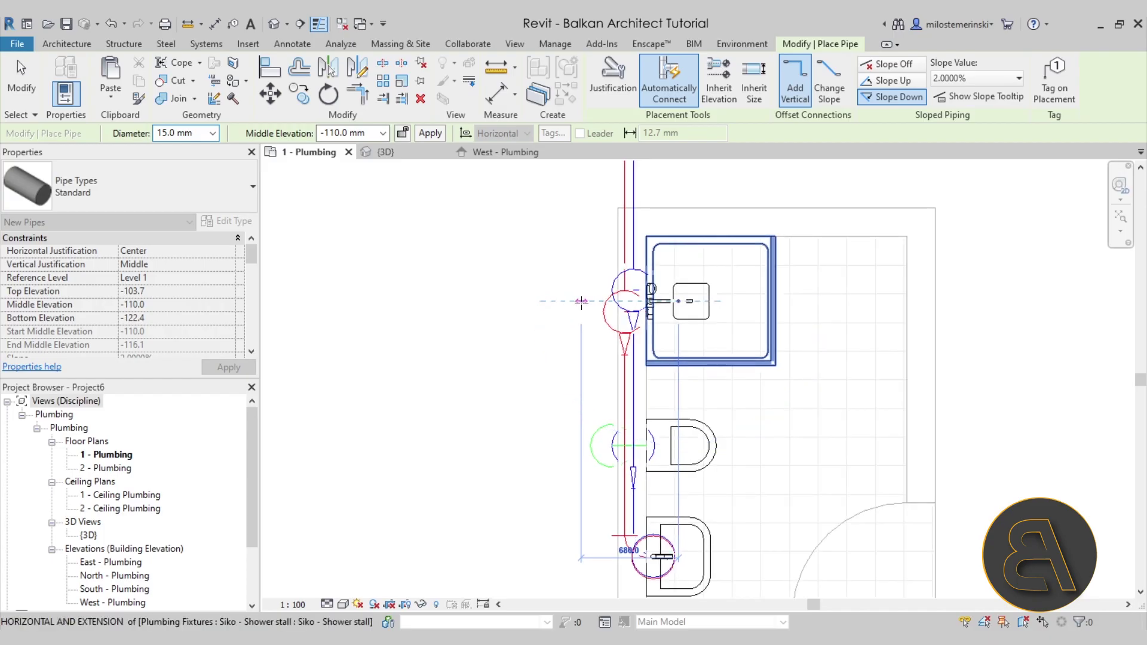
{"action": "left_click", "coordinate": [472, 306]}
{"action": "key", "text": "Escape"}
{"action": "key", "text": "Escape"}
Step: Inspect the shower drain's junction in the 3D view and remove the branch with its fittings from the main drain
{"action": "key", "text": "ctrl+Tab"}
{"action": "middle_click_drag", "start_coordinate": [515, 293], "coordinate": [547, 402], "text": "shift"}
{"action": "scroll", "coordinate": [547, 402], "scroll_direction": "up", "scroll_amount": 5}
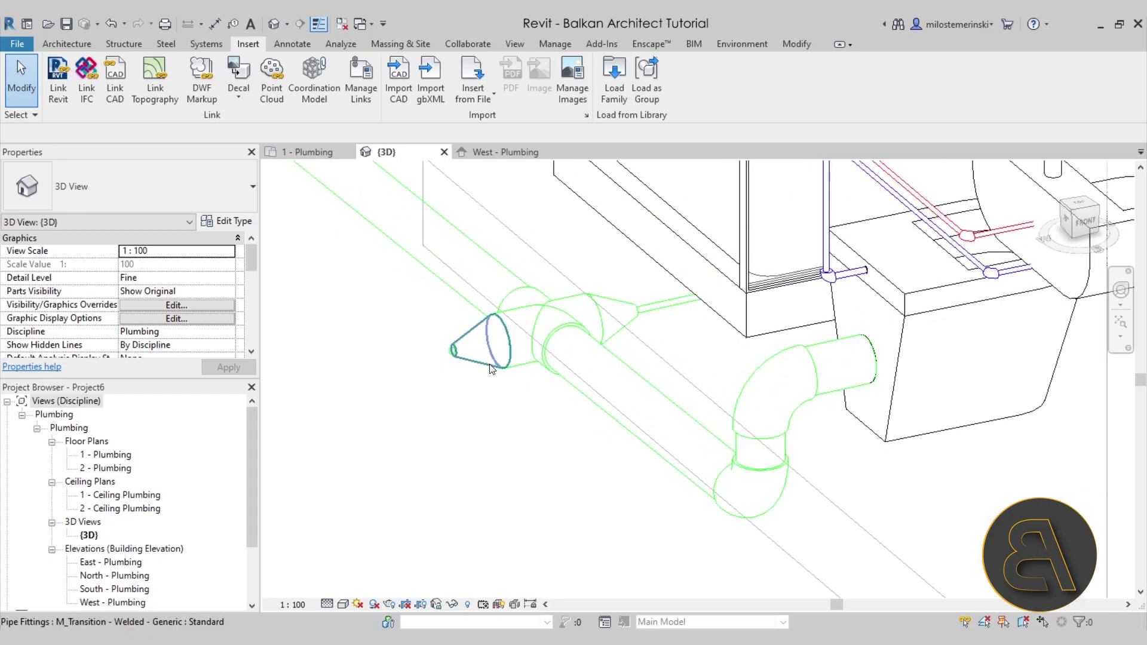
{"action": "left_click", "coordinate": [656, 304]}
{"action": "key", "text": "Delete"}
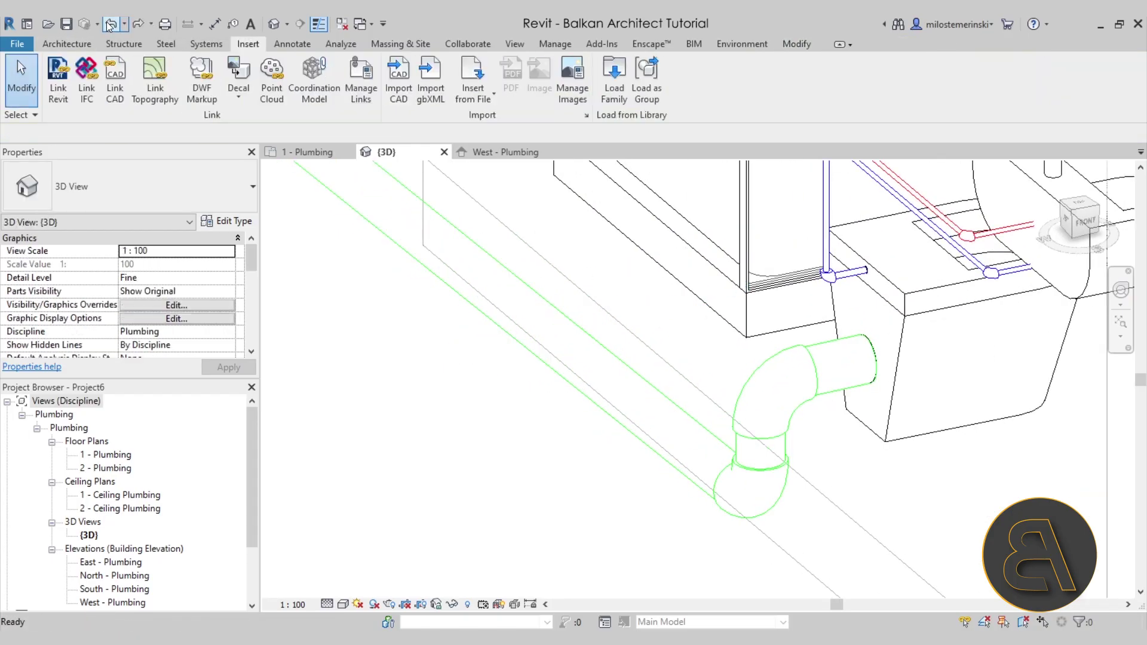
{"action": "middle_click_drag", "start_coordinate": [543, 308], "coordinate": [588, 253], "text": "shift"}
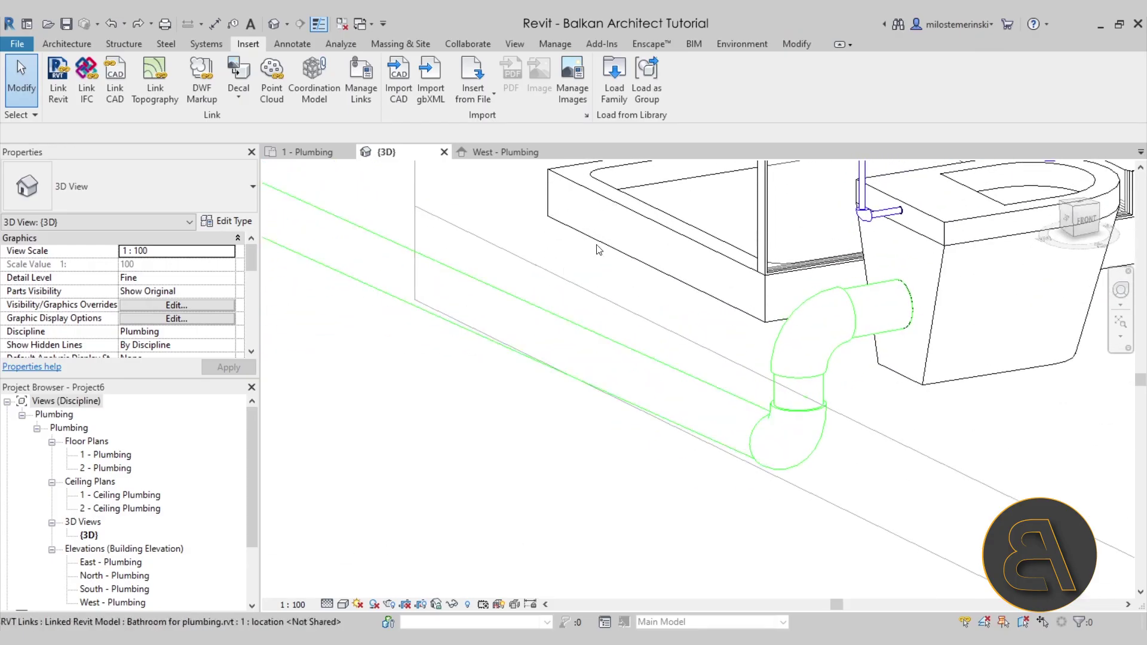
{"action": "middle_click_drag", "start_coordinate": [532, 282], "coordinate": [510, 310], "text": "shift"}
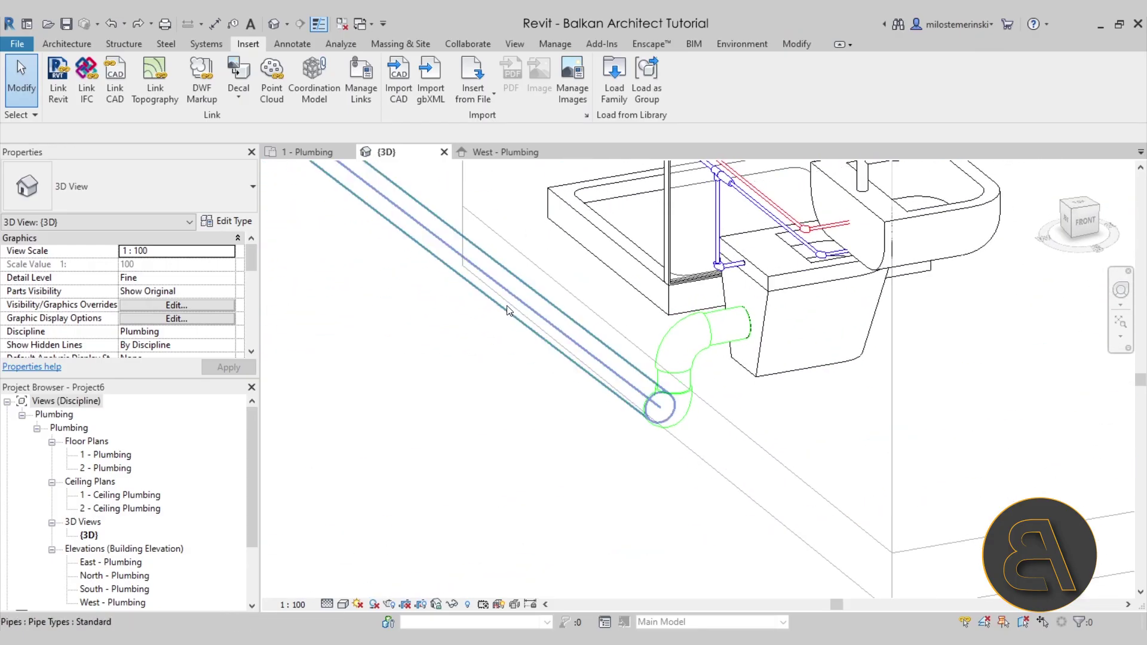
Step: Set the 1 - Plumbing floor plan's view range to Unlimited for both the primary range bottom and the view depth level
{"action": "left_click", "coordinate": [312, 153]}
{"action": "scroll", "coordinate": [482, 445], "scroll_direction": "down", "scroll_amount": 2}
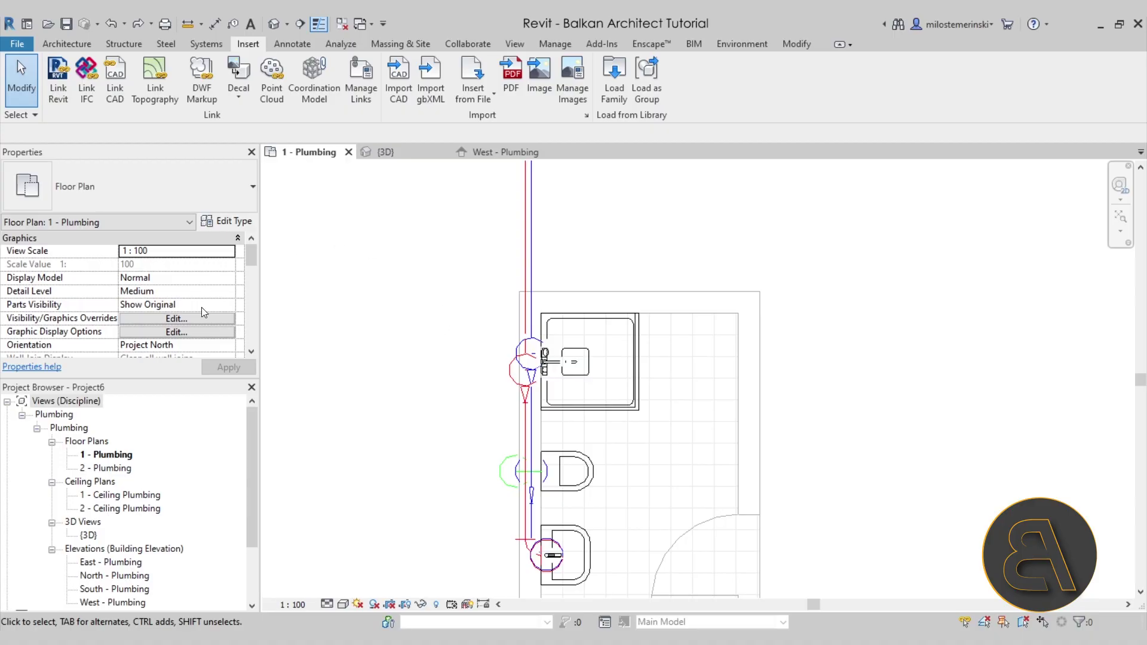
{"action": "scroll", "coordinate": [202, 288], "scroll_direction": "down", "scroll_amount": 5}
{"action": "scroll", "coordinate": [197, 283], "scroll_direction": "down", "scroll_amount": 2}
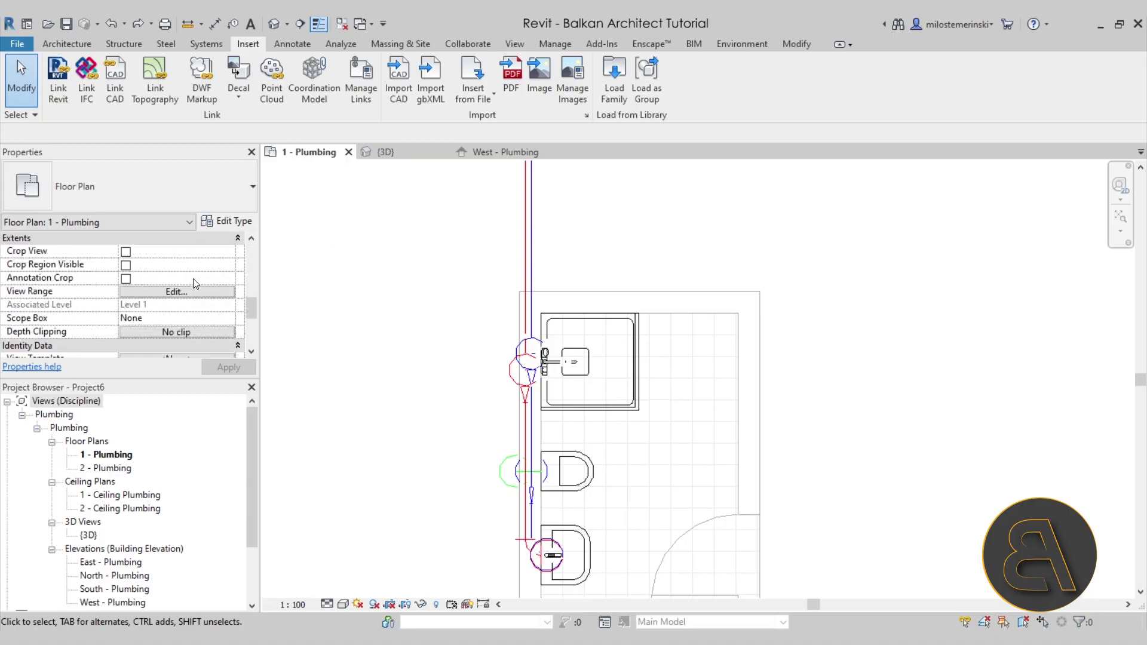
{"action": "left_click", "coordinate": [138, 292]}
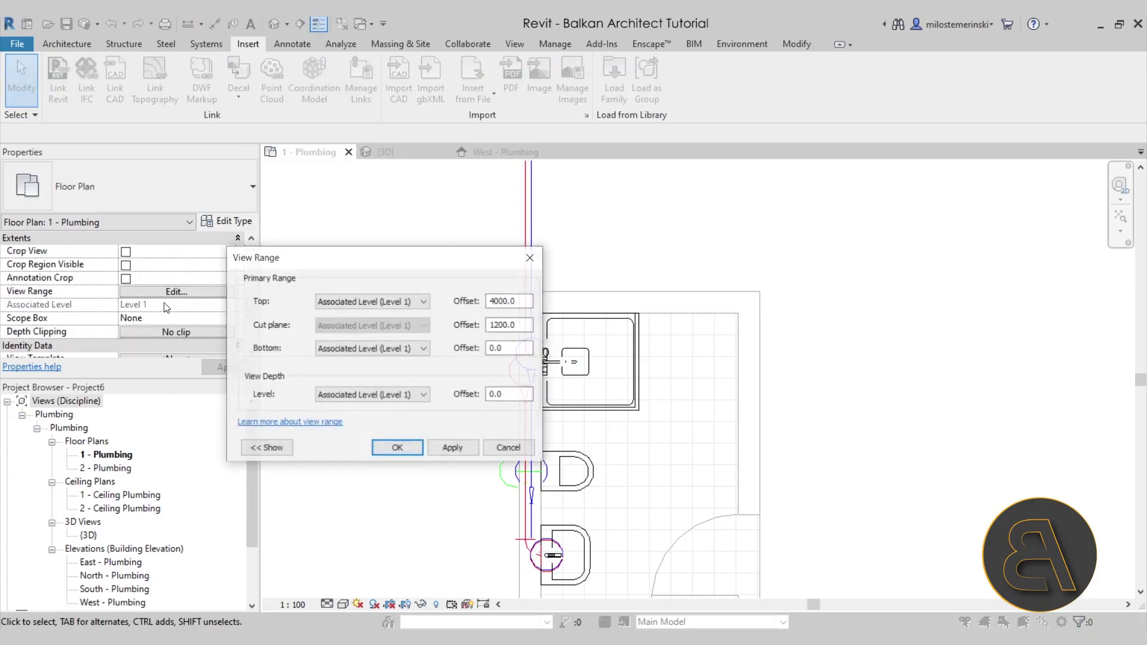
{"action": "left_click", "coordinate": [324, 347]}
{"action": "left_click", "coordinate": [328, 381]}
{"action": "left_click", "coordinate": [332, 396]}
{"action": "left_click", "coordinate": [342, 427]}
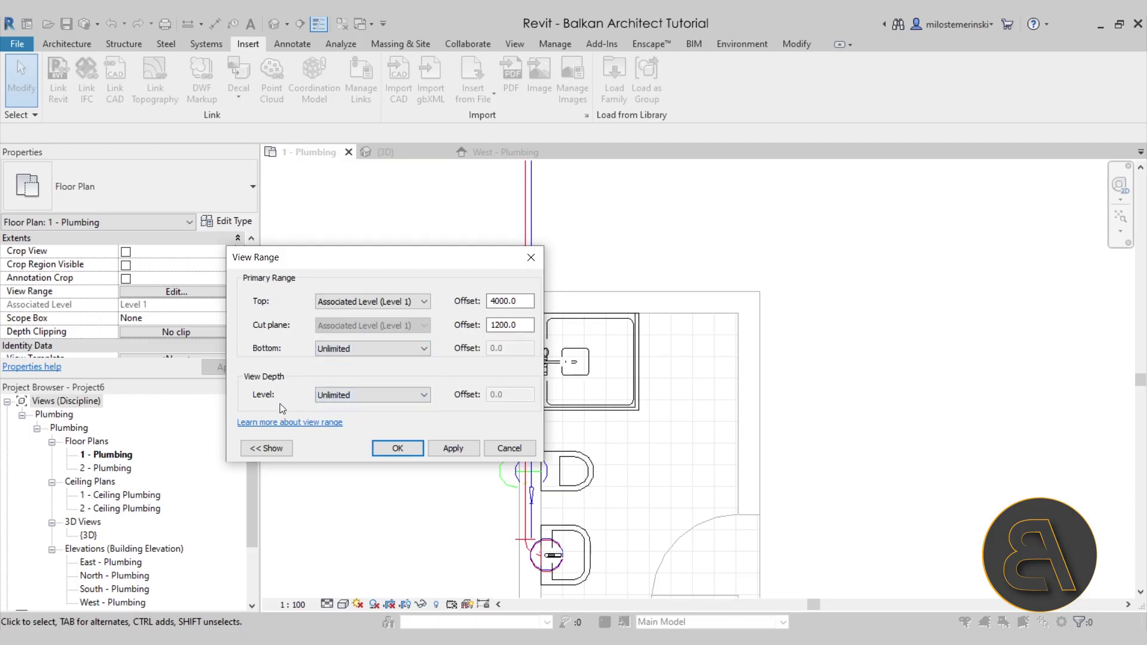
{"action": "left_click", "coordinate": [396, 448]}
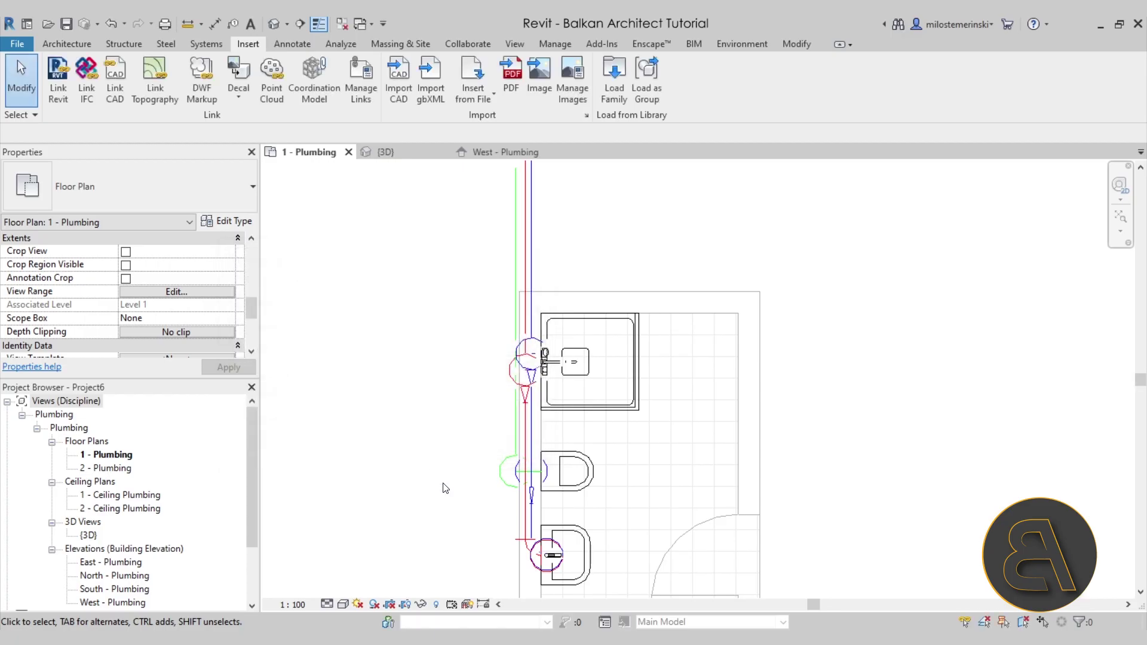
Step: Set the detail level of the 1 - Plumbing floor plan to Fine
{"action": "scroll", "coordinate": [537, 395], "scroll_direction": "up", "scroll_amount": 4}
{"action": "left_click", "coordinate": [331, 606]}
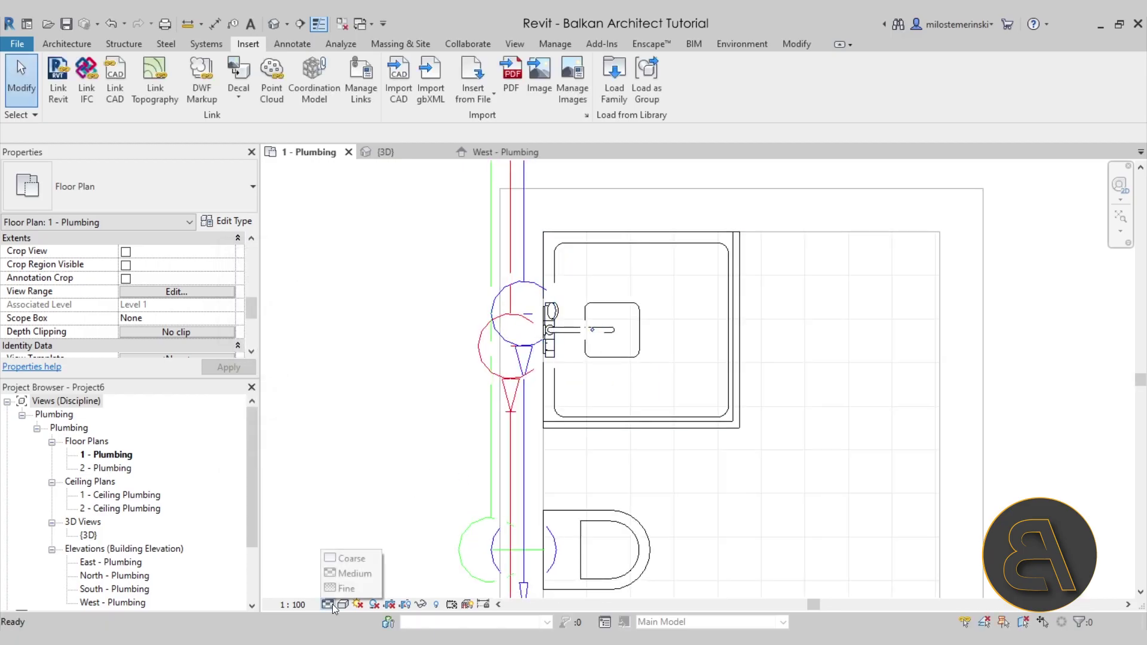
{"action": "left_click", "coordinate": [335, 589]}
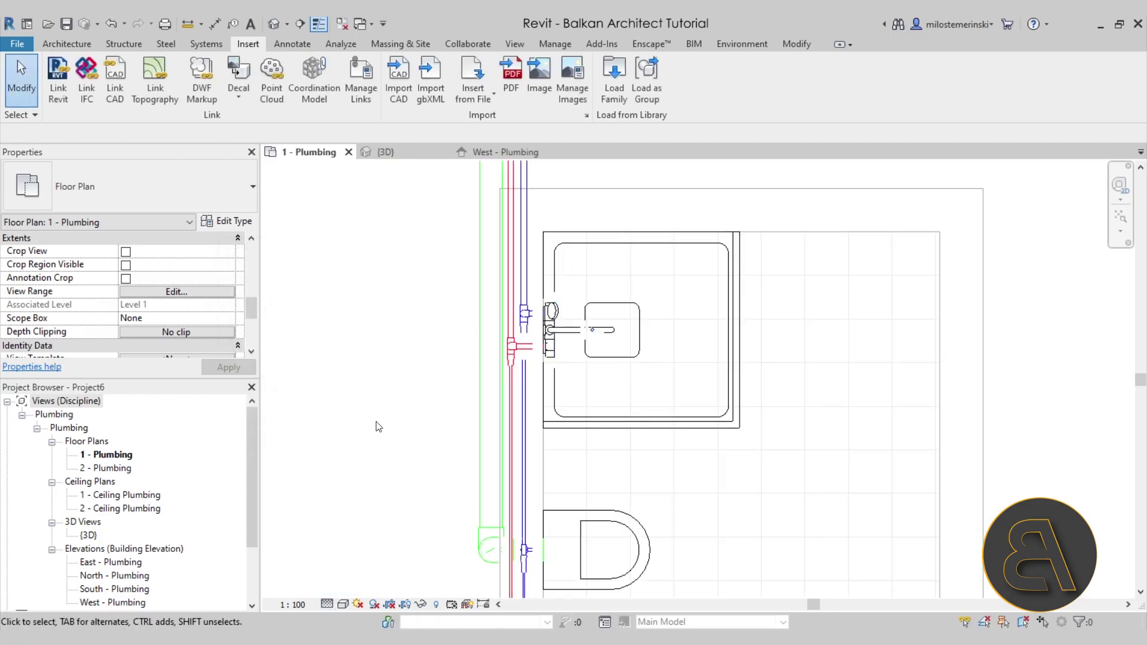
Step: In the 1 - Plumbing floor plan, draw a 15 mm pipe from the shower stall's drain at -110 mm middle elevation to the main drain's centerline
{"action": "left_click", "coordinate": [611, 418]}
{"action": "scroll", "coordinate": [607, 305], "scroll_direction": "up", "scroll_amount": 3}
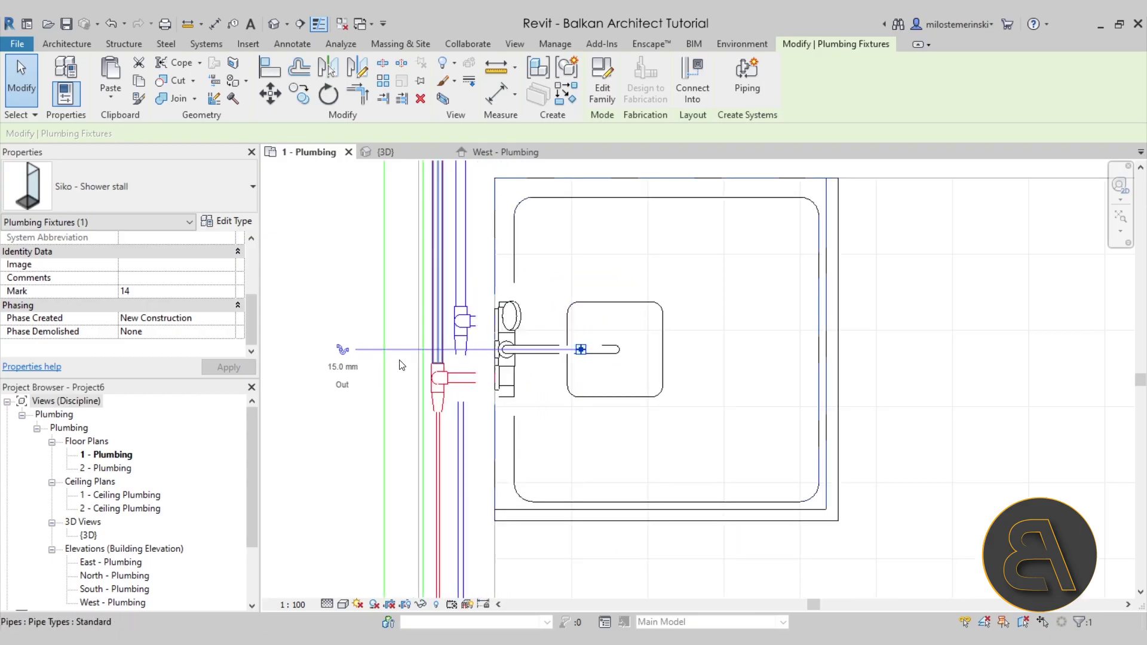
{"action": "left_click", "coordinate": [345, 352]}
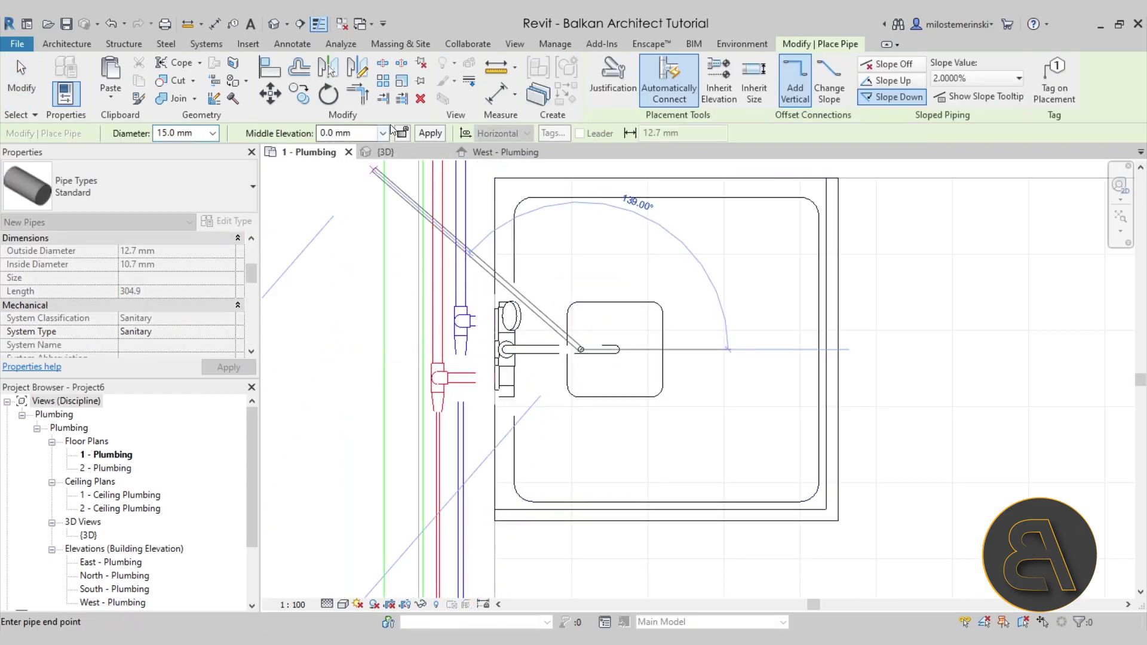
{"action": "left_click", "coordinate": [383, 134]}
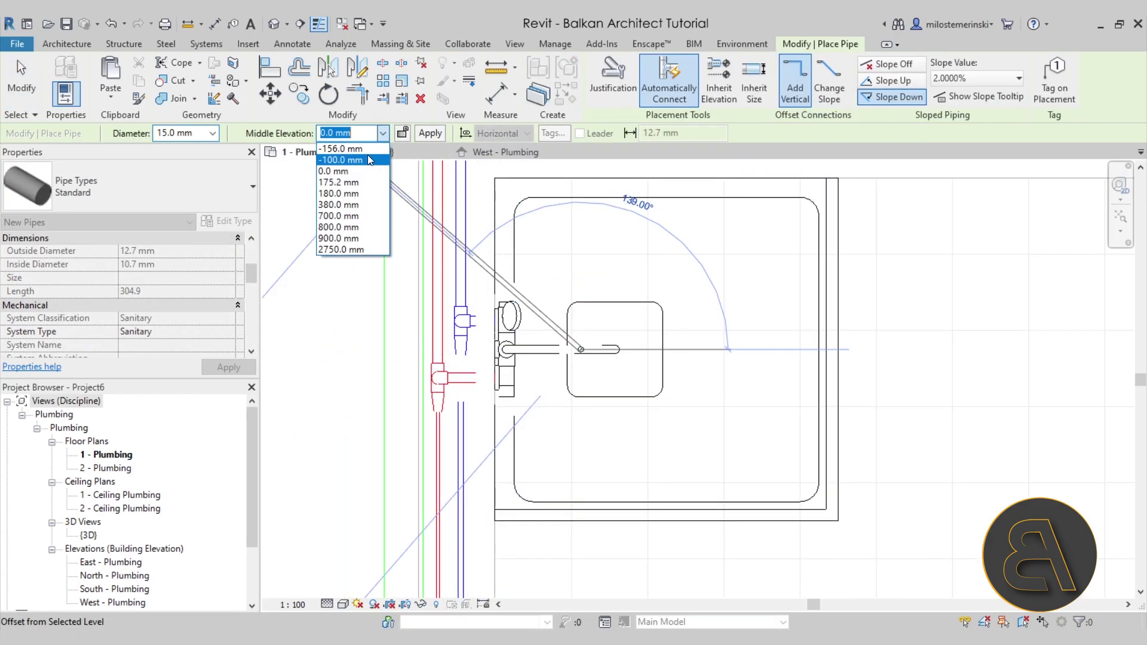
{"action": "left_click", "coordinate": [370, 160]}
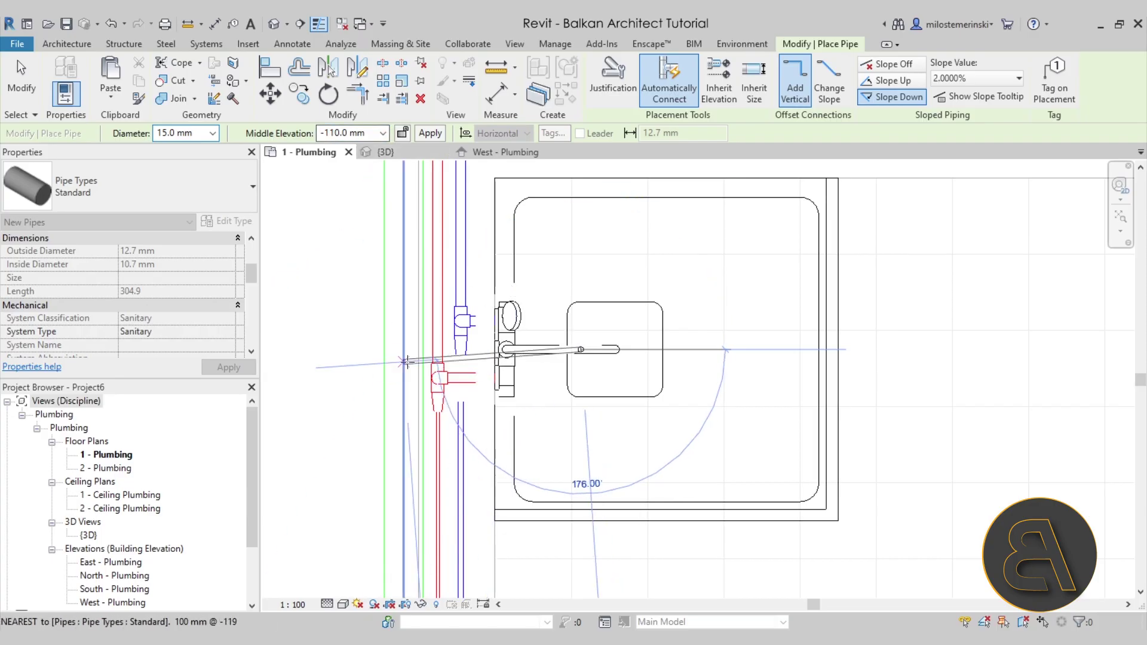
{"action": "key", "text": "Escape"}
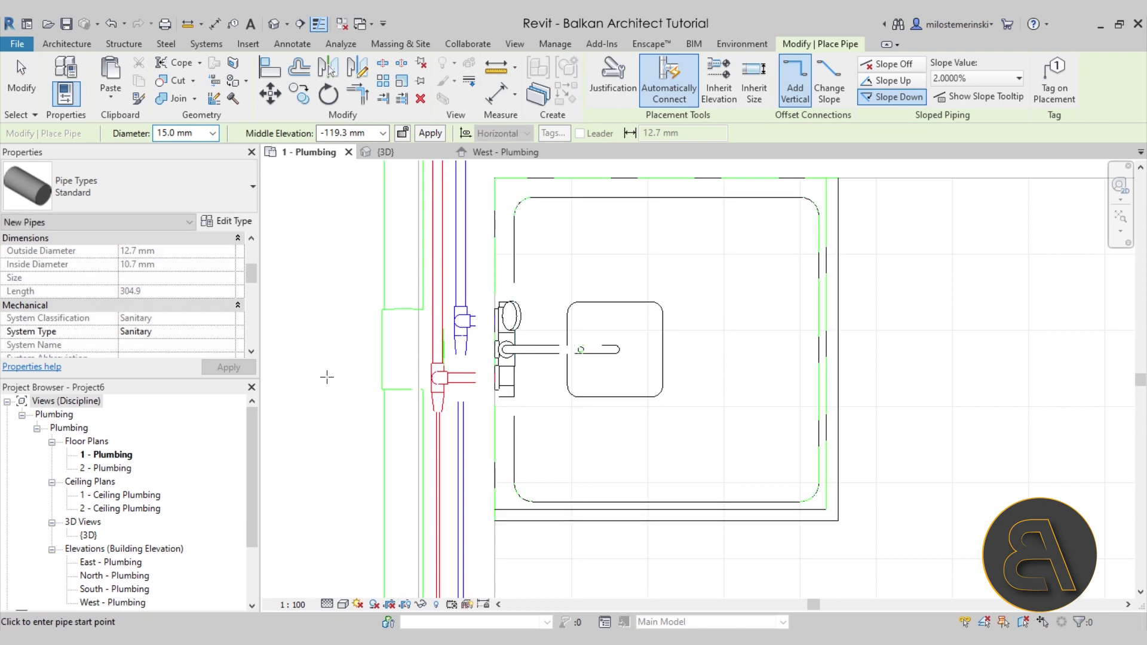
{"action": "left_click", "coordinate": [27, 84]}
Step: Examine the shower branch's connection to the main drain from several angles in the 3D view
{"action": "left_click", "coordinate": [404, 154]}
{"action": "middle_click_drag", "start_coordinate": [562, 382], "coordinate": [693, 401], "text": "shift"}
{"action": "scroll", "coordinate": [657, 356], "scroll_direction": "up", "scroll_amount": 2}
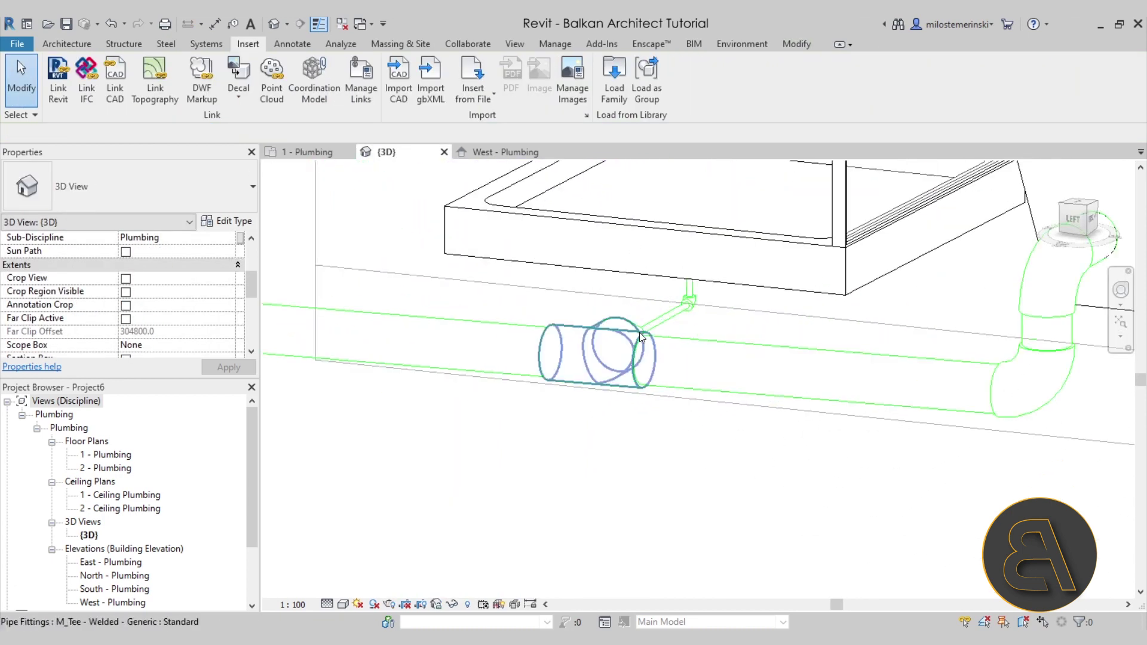
{"action": "scroll", "coordinate": [697, 358], "scroll_direction": "up", "scroll_amount": 2}
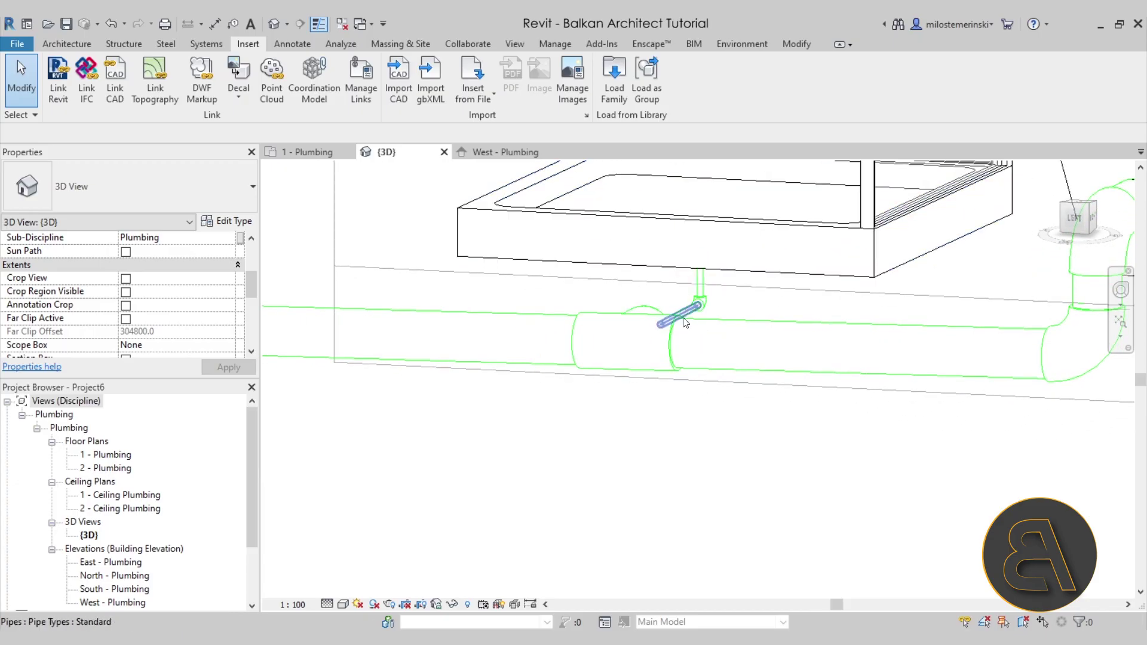
{"action": "middle_click_drag", "start_coordinate": [650, 316], "coordinate": [675, 350], "text": "shift"}
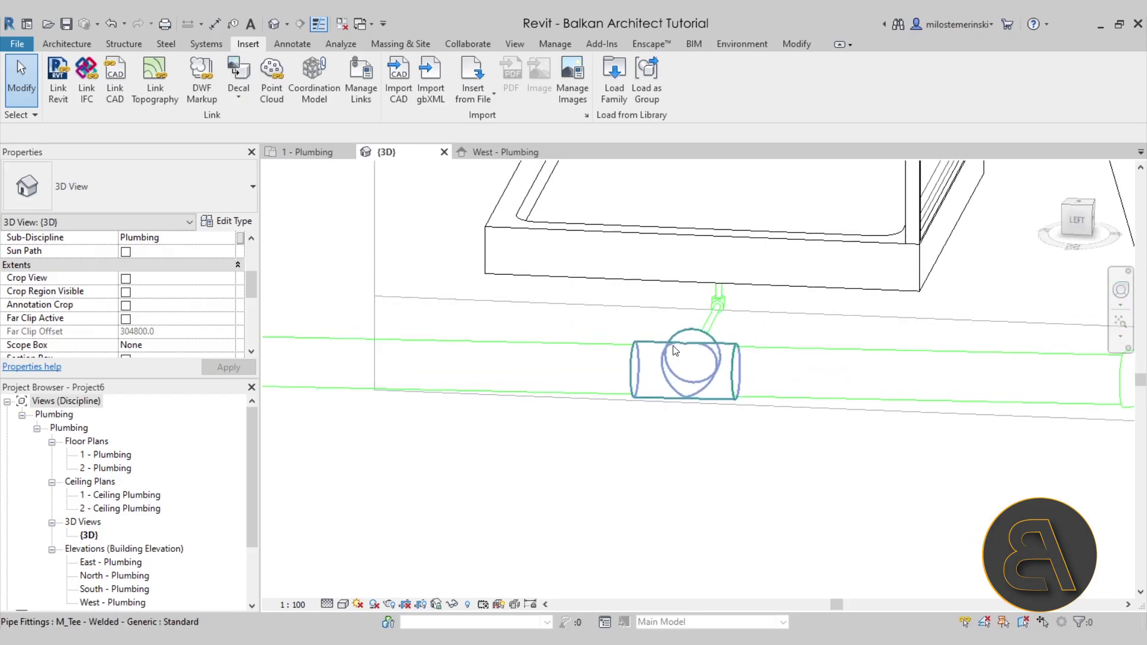
{"action": "middle_click_drag", "start_coordinate": [675, 350], "coordinate": [543, 293], "text": "shift"}
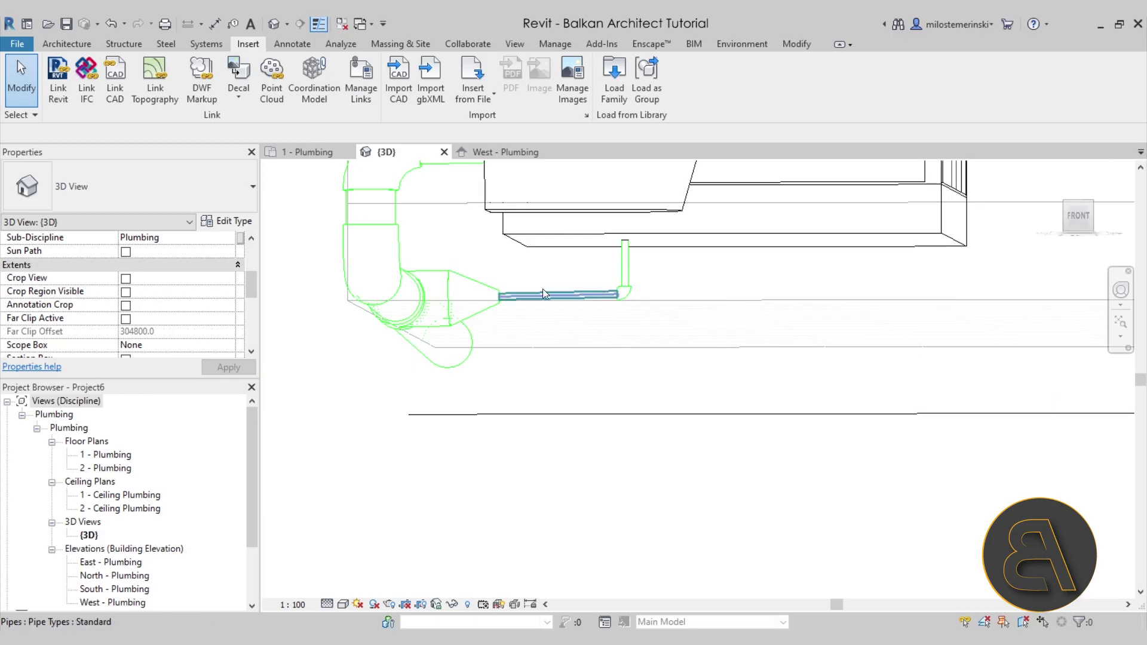
{"action": "middle_click_drag", "start_coordinate": [473, 300], "coordinate": [450, 304], "text": "shift"}
Step: Extend the main drain pipe's end past the elbow below the toilet, toward the sink
{"action": "scroll", "coordinate": [450, 304], "scroll_direction": "down", "scroll_amount": 5}
{"action": "middle_click_drag", "start_coordinate": [486, 386], "coordinate": [597, 359], "text": "shift"}
{"action": "middle_click_drag", "start_coordinate": [714, 182], "coordinate": [709, 242]}
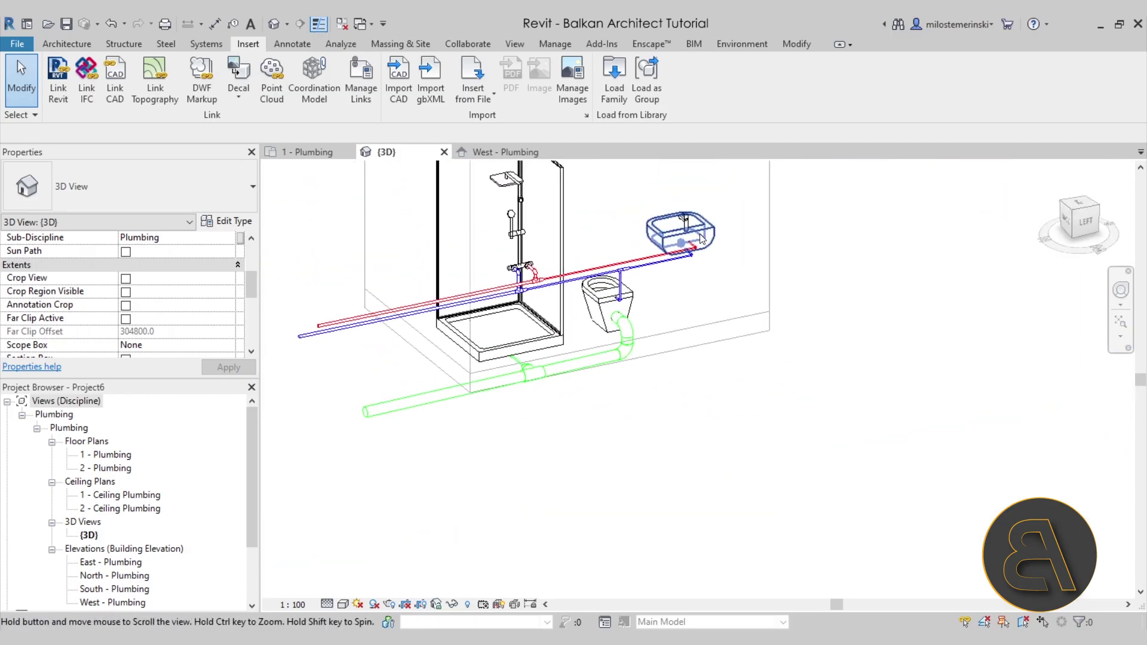
{"action": "scroll", "coordinate": [708, 242], "scroll_direction": "up", "scroll_amount": 2}
{"action": "left_click", "coordinate": [563, 405]}
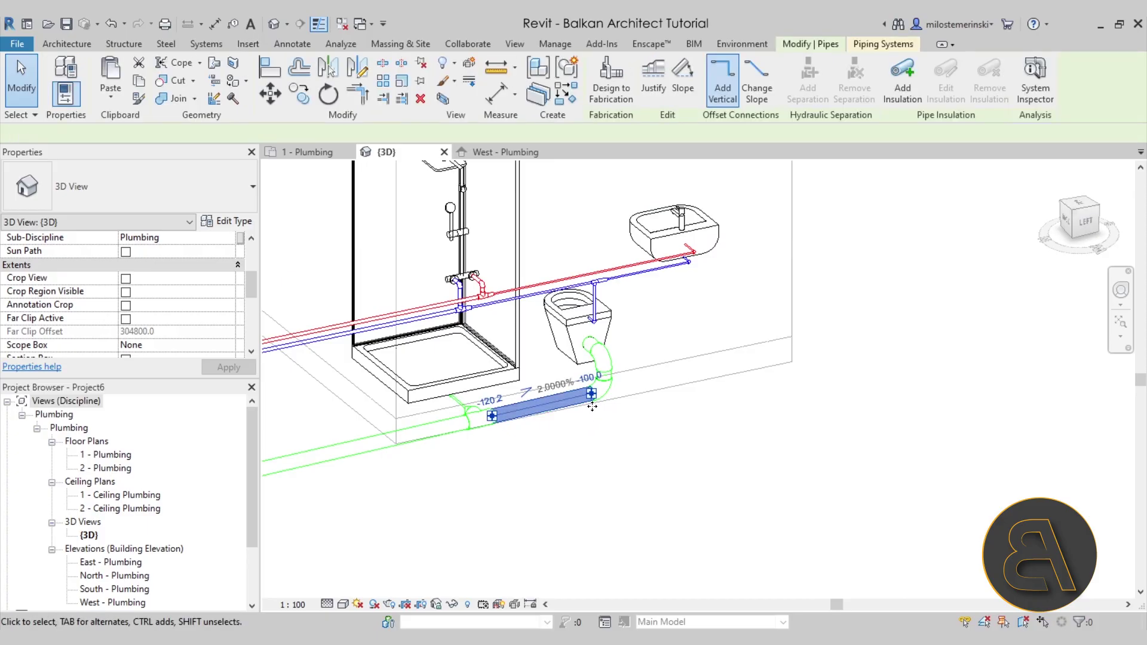
{"action": "left_click_drag", "start_coordinate": [591, 394], "coordinate": [683, 378]}
{"action": "key", "text": "Escape"}
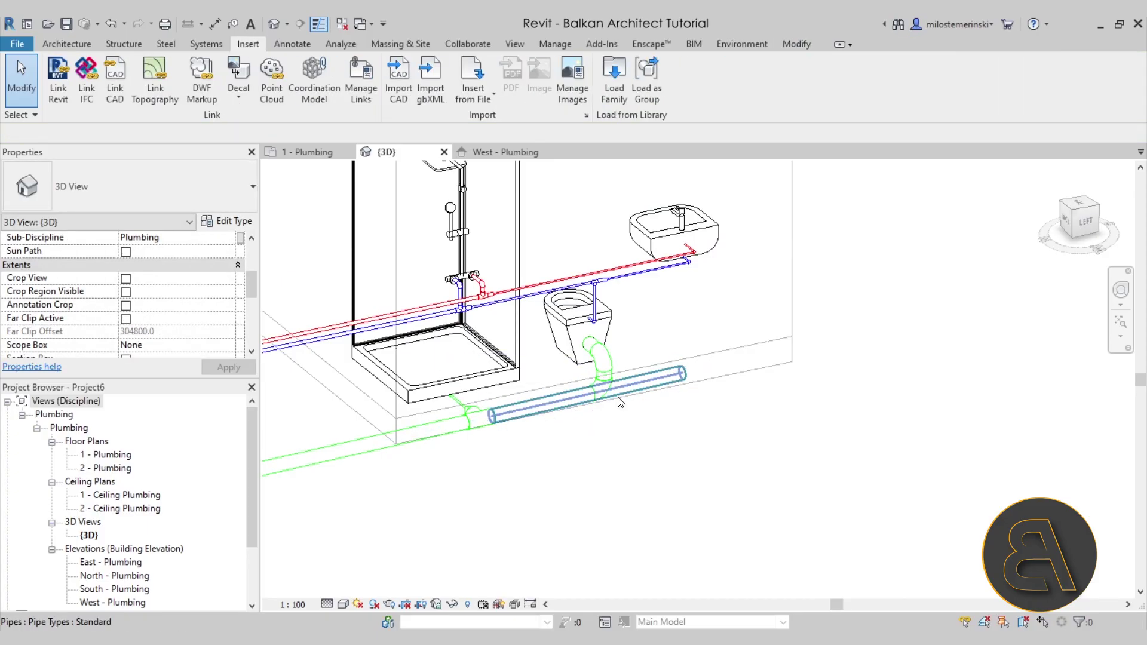
Step: Delete the lower elbow under the toilet and extend its vertical pipe to the main drain's centerline to join them with a tee
{"action": "scroll", "coordinate": [650, 387], "scroll_direction": "up", "scroll_amount": 3}
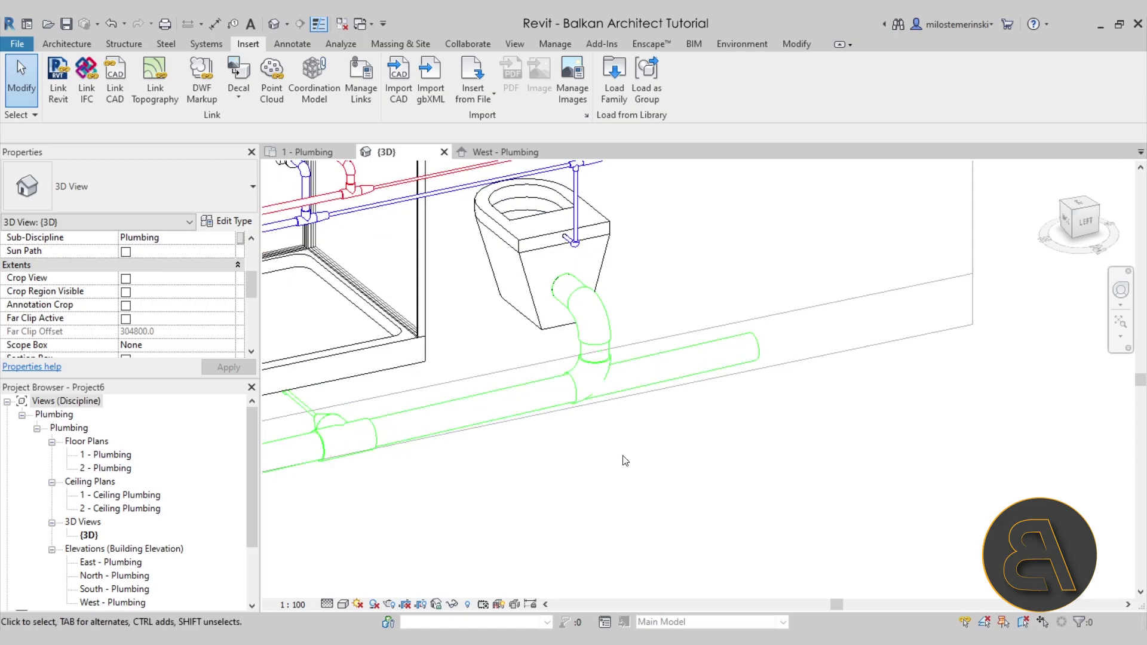
{"action": "left_click", "coordinate": [602, 372]}
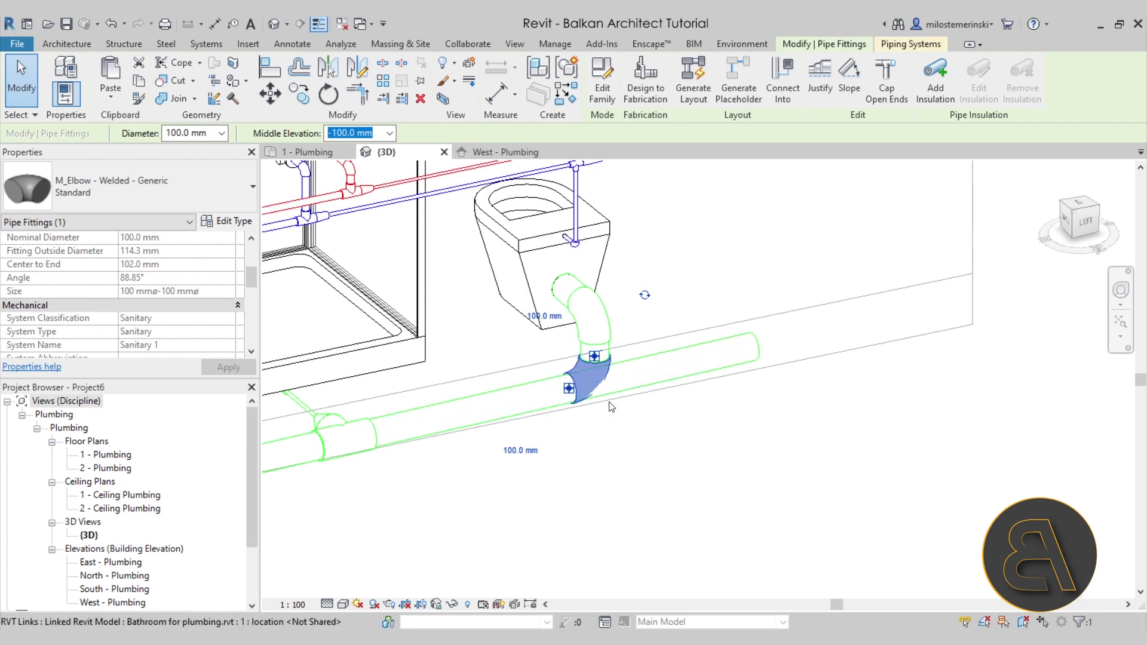
{"action": "key", "text": "Delete"}
{"action": "left_click", "coordinate": [599, 369]}
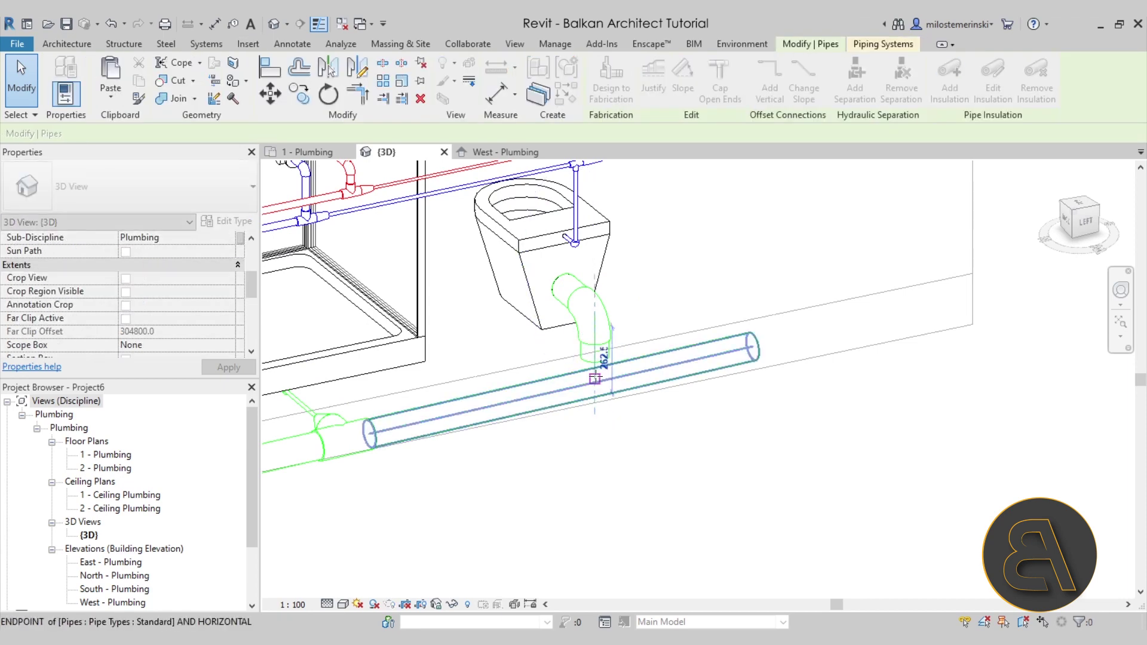
{"action": "key", "text": "Escape"}
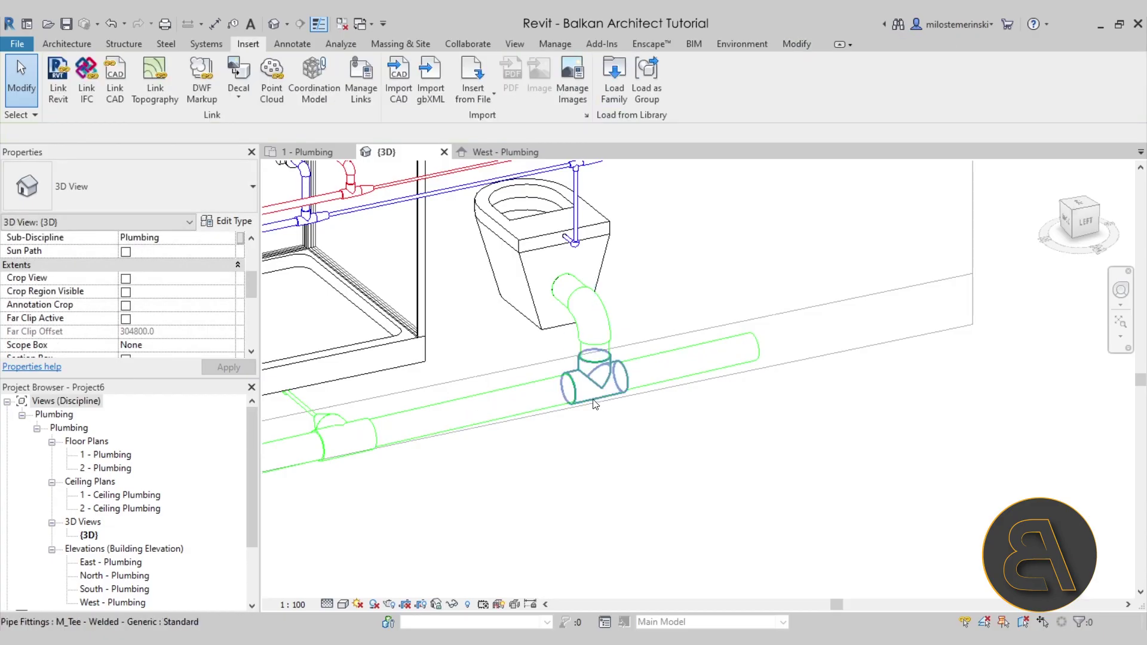
{"action": "scroll", "coordinate": [615, 456], "scroll_direction": "down", "scroll_amount": 2}
{"action": "middle_click_drag", "start_coordinate": [615, 456], "coordinate": [646, 459]}
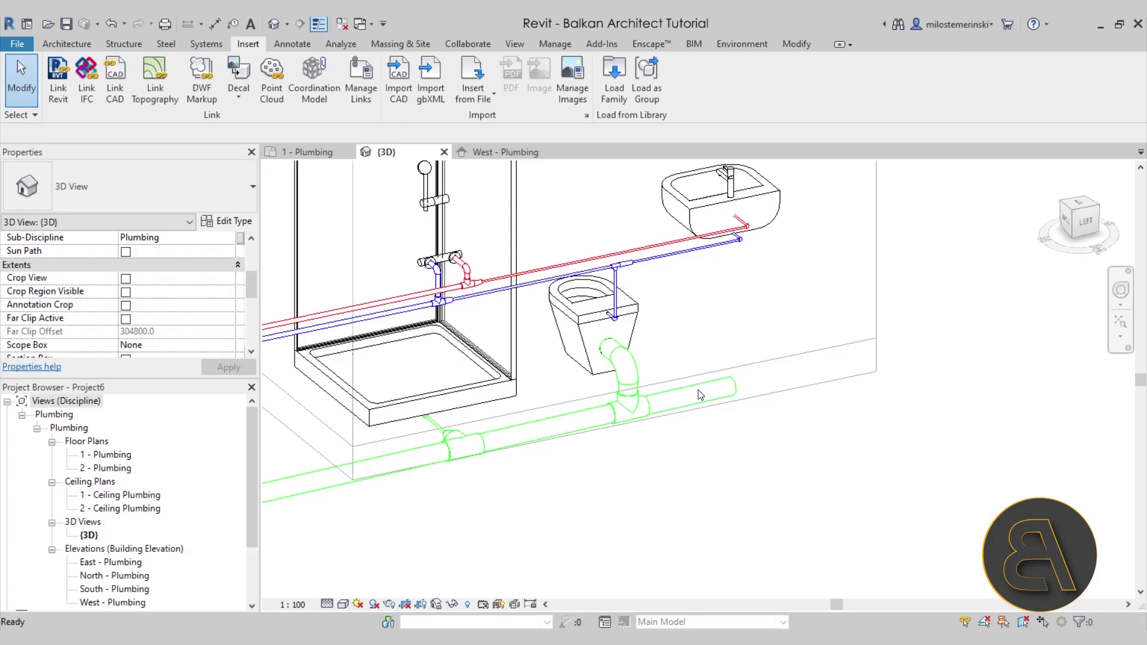
Step: In the 1 - Plumbing floor plan, draw a 50 mm pipe from the sink's drain at 400 mm middle elevation to the main drain's extended axis
{"action": "left_click", "coordinate": [739, 206]}
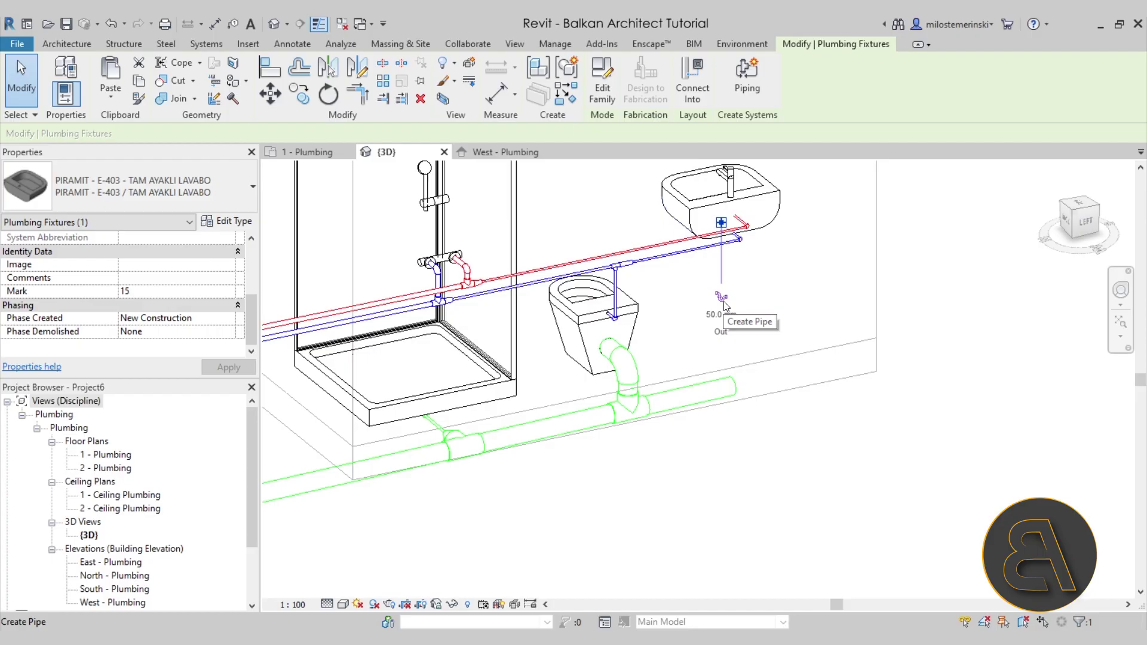
{"action": "key", "text": "ctrl+Tab"}
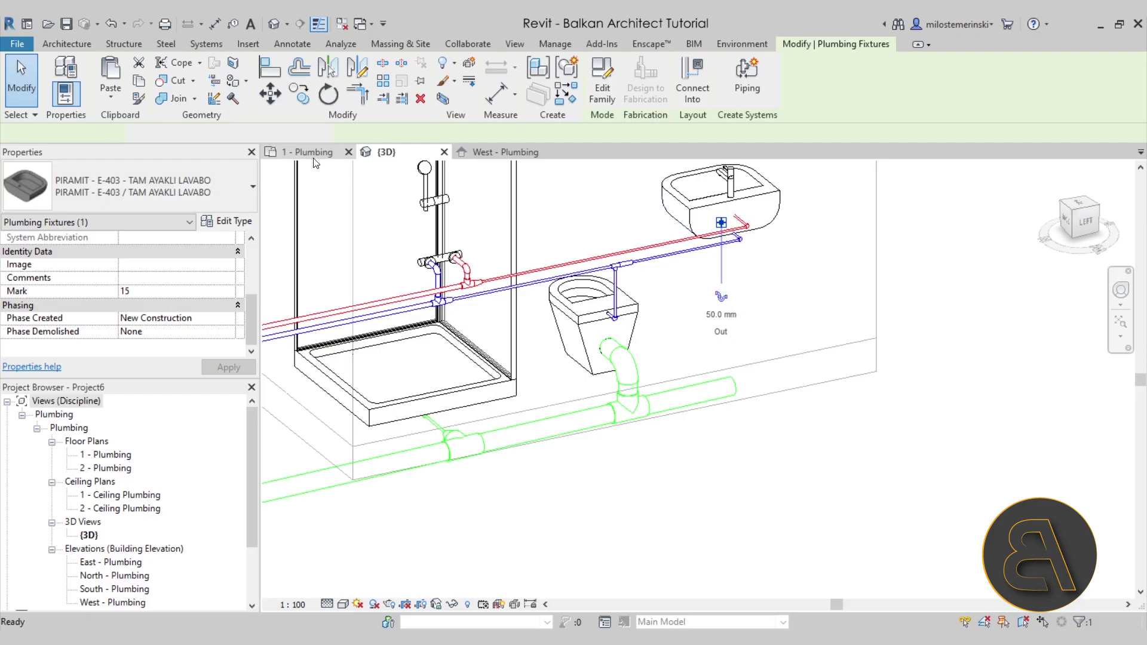
{"action": "scroll", "coordinate": [727, 329], "scroll_direction": "down", "scroll_amount": 5}
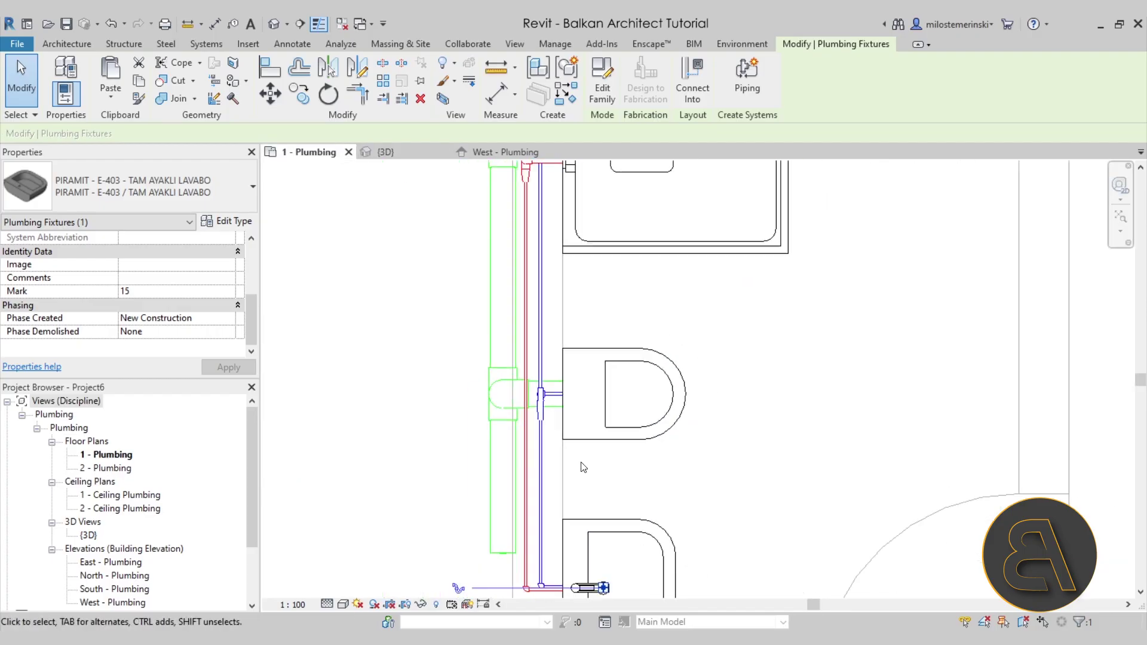
{"action": "left_click", "coordinate": [489, 388]}
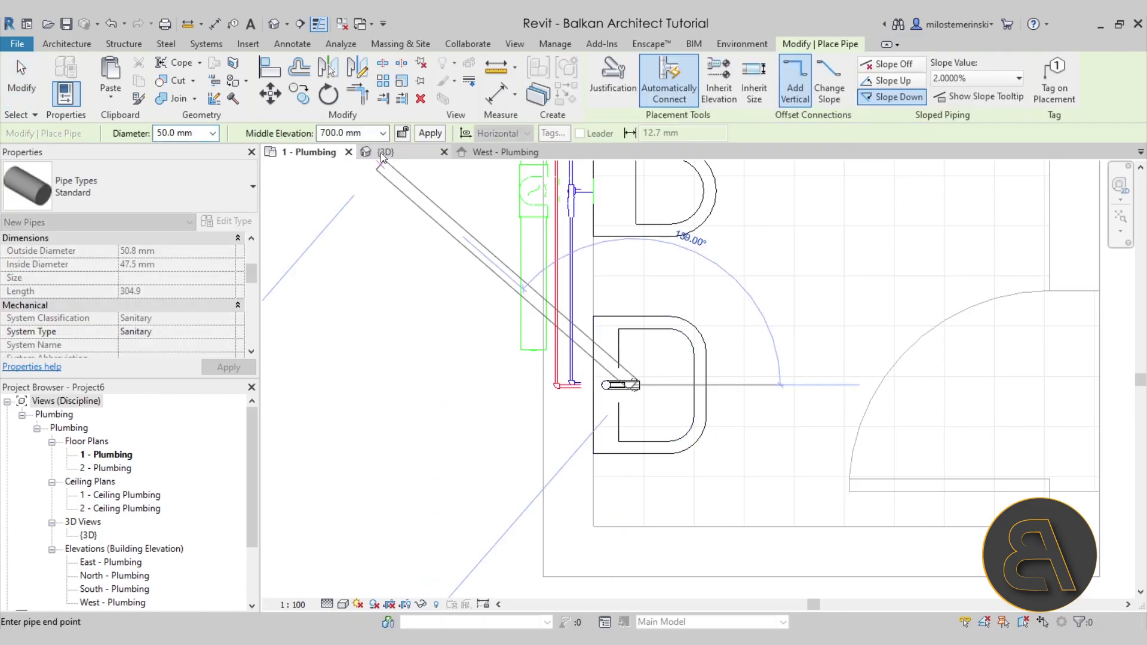
{"action": "left_click", "coordinate": [344, 137]}
{"action": "left_click", "coordinate": [328, 134]}
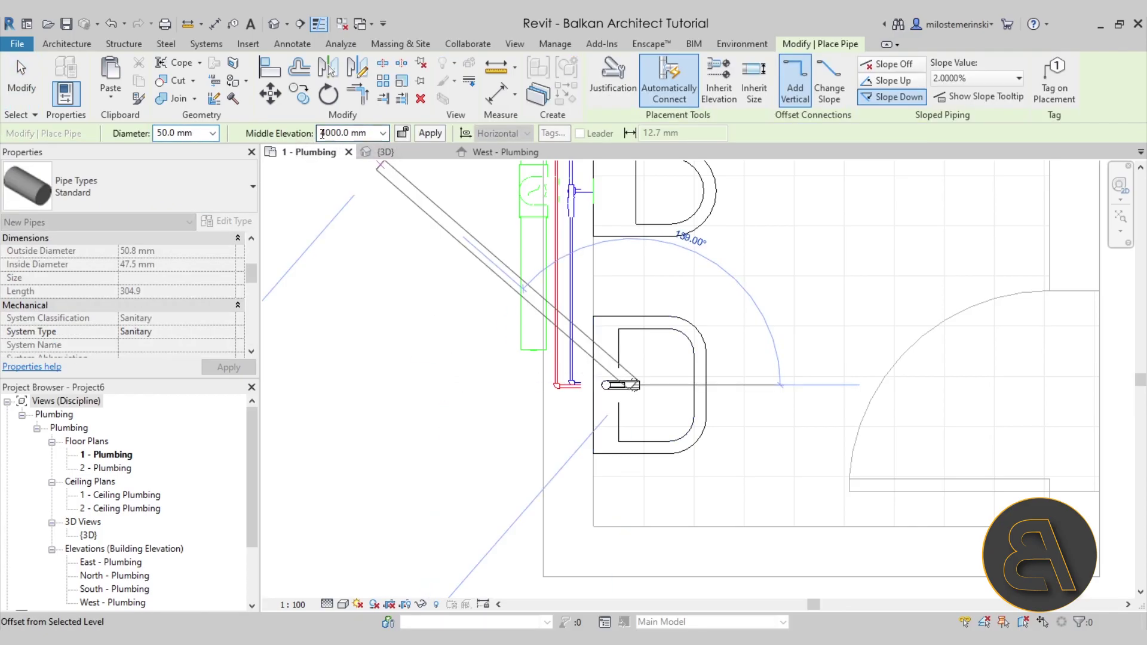
{"action": "double_click", "coordinate": [331, 134]}
{"action": "left_click", "coordinate": [331, 133]}
{"action": "type", "text": "4"}
{"action": "key", "text": "Return"}
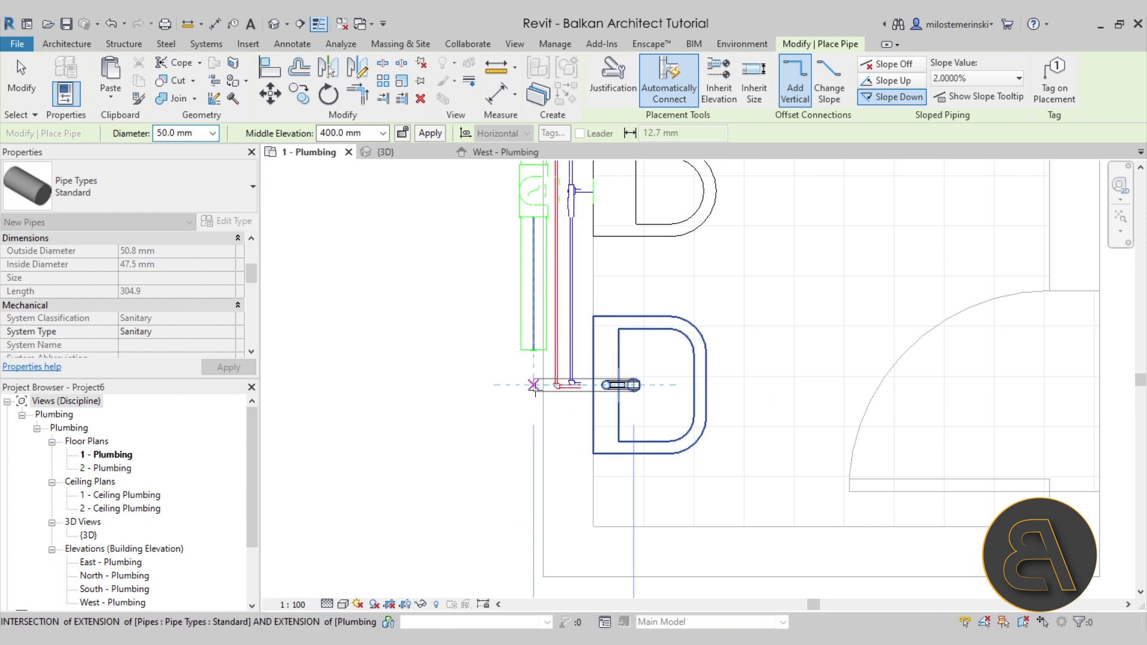
{"action": "key", "text": "Escape"}
{"action": "key", "text": "Escape"}
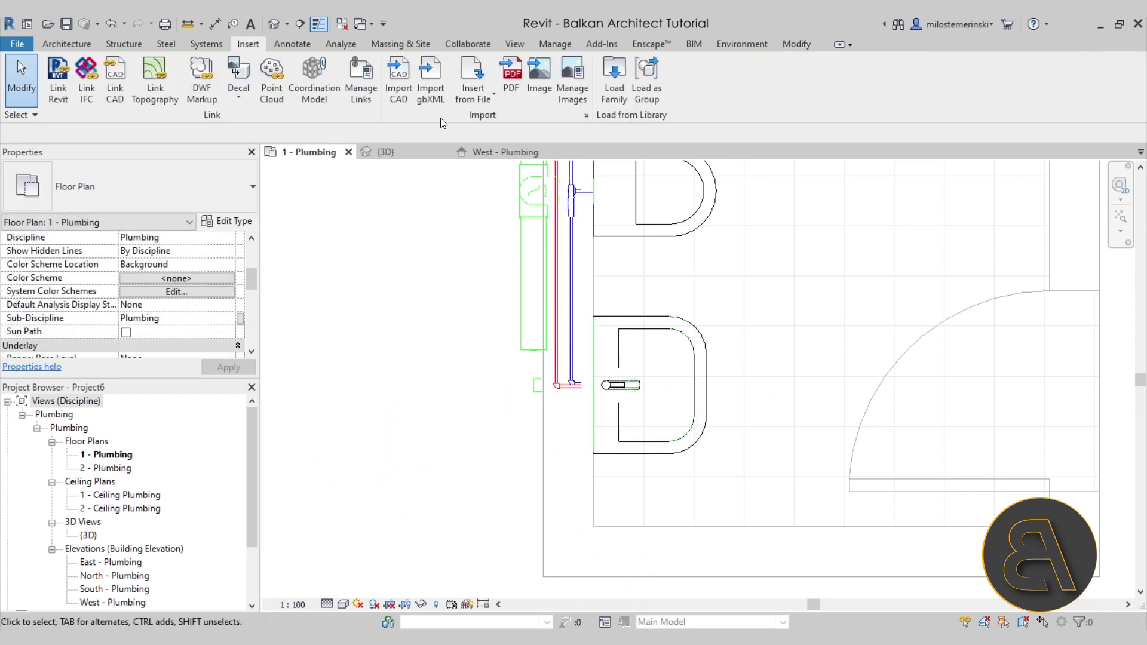
Step: Join the main drain pipe and the sink's drain pipe with Trim/Extend to Corner
{"action": "left_click", "coordinate": [792, 46]}
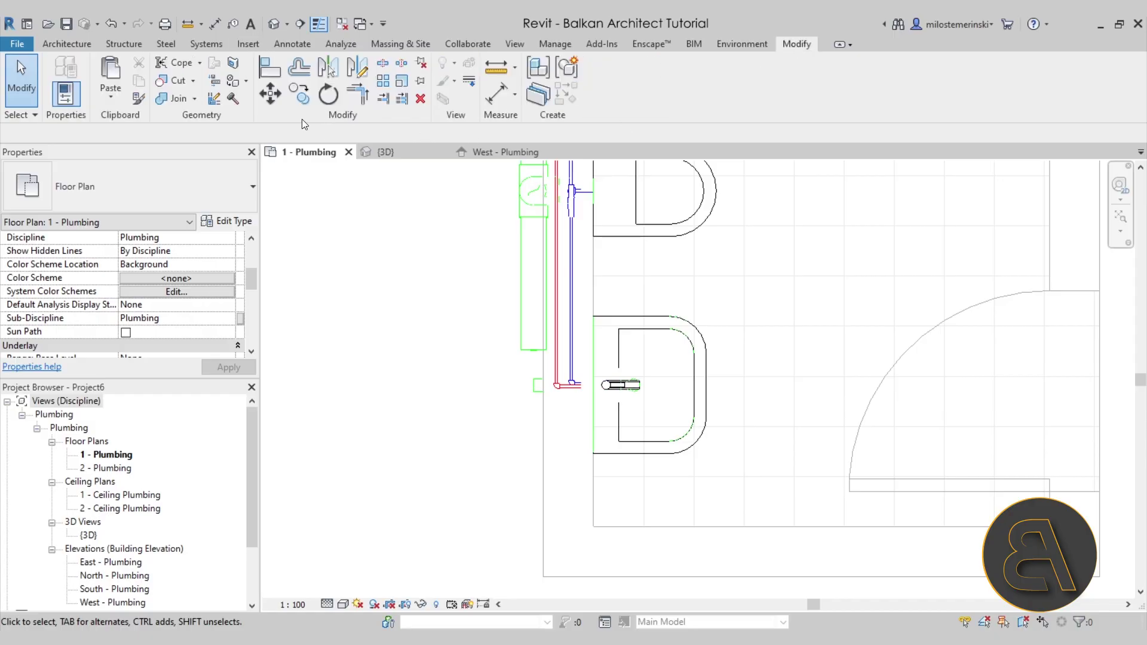
{"action": "left_click", "coordinate": [347, 101]}
{"action": "left_click", "coordinate": [526, 286]}
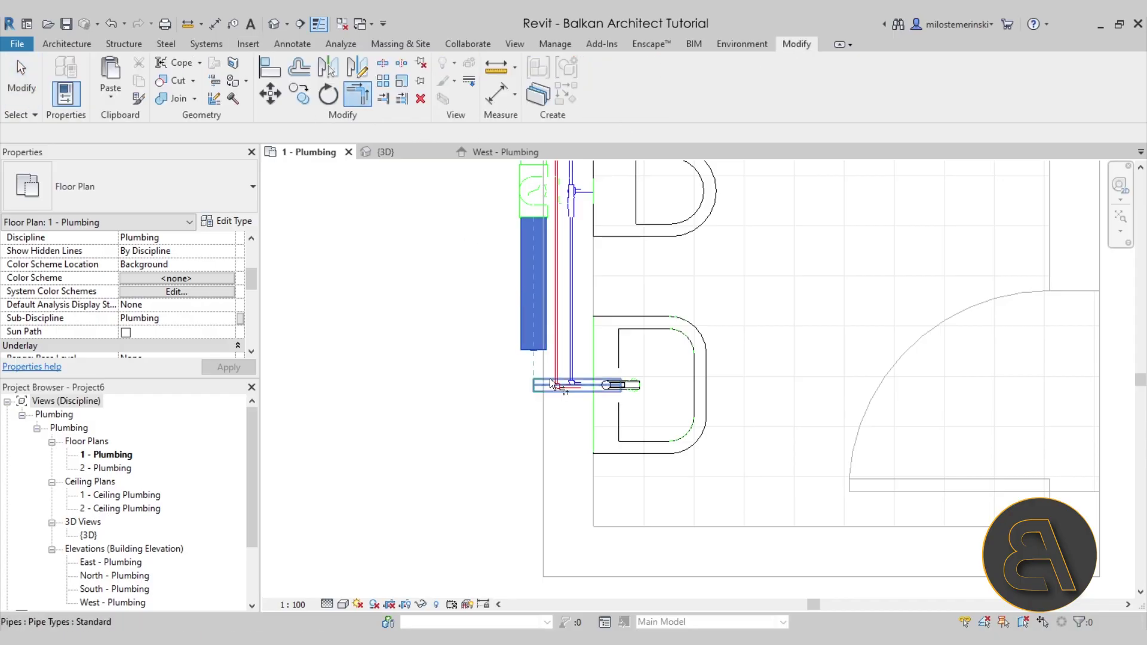
{"action": "left_click", "coordinate": [550, 385]}
{"action": "key", "text": "Escape"}
Step: Examine the sink, toilet and shower drainage together with the supply pipes from several angles in the 3D view
{"action": "left_click", "coordinate": [386, 152]}
{"action": "mouse_move", "coordinate": [705, 472]}
{"action": "middle_mouse_down", "text": "shift"}
{"action": "mouse_move", "coordinate": [757, 480]}
{"action": "mouse_move", "coordinate": [735, 495]}
{"action": "mouse_move", "coordinate": [865, 508]}
{"action": "mouse_move", "coordinate": [876, 430]}
{"action": "mouse_move", "coordinate": [723, 472]}
{"action": "middle_mouse_up", "text": "shift"}
{"action": "scroll", "coordinate": [744, 489], "scroll_direction": "down", "scroll_amount": 3}
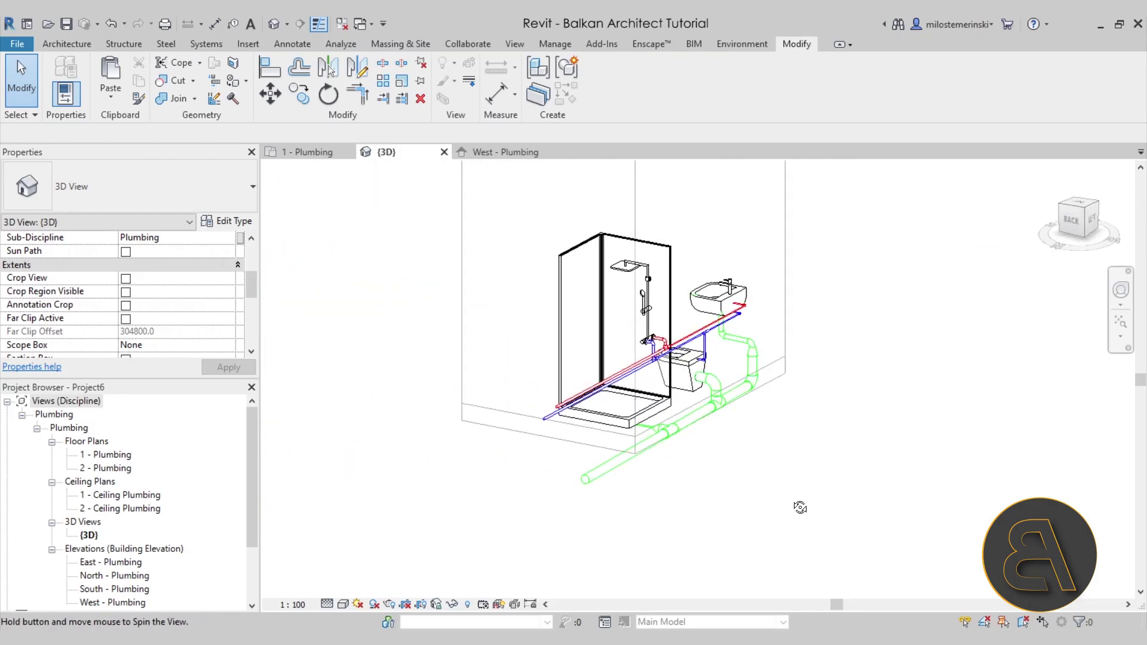
{"action": "scroll", "coordinate": [722, 470], "scroll_direction": "up", "scroll_amount": 3}
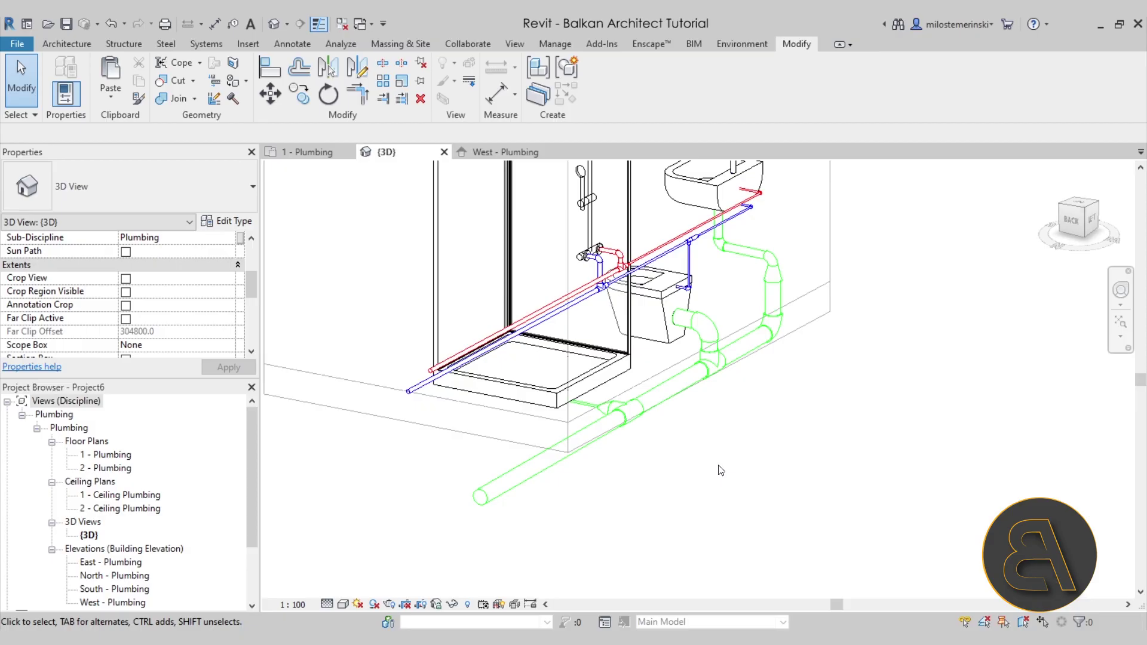
{"action": "middle_click_drag", "start_coordinate": [723, 470], "coordinate": [873, 508], "text": "shift"}
{"action": "scroll", "coordinate": [760, 374], "scroll_direction": "up", "scroll_amount": 3}
{"action": "middle_click_drag", "start_coordinate": [760, 374], "coordinate": [818, 393]}
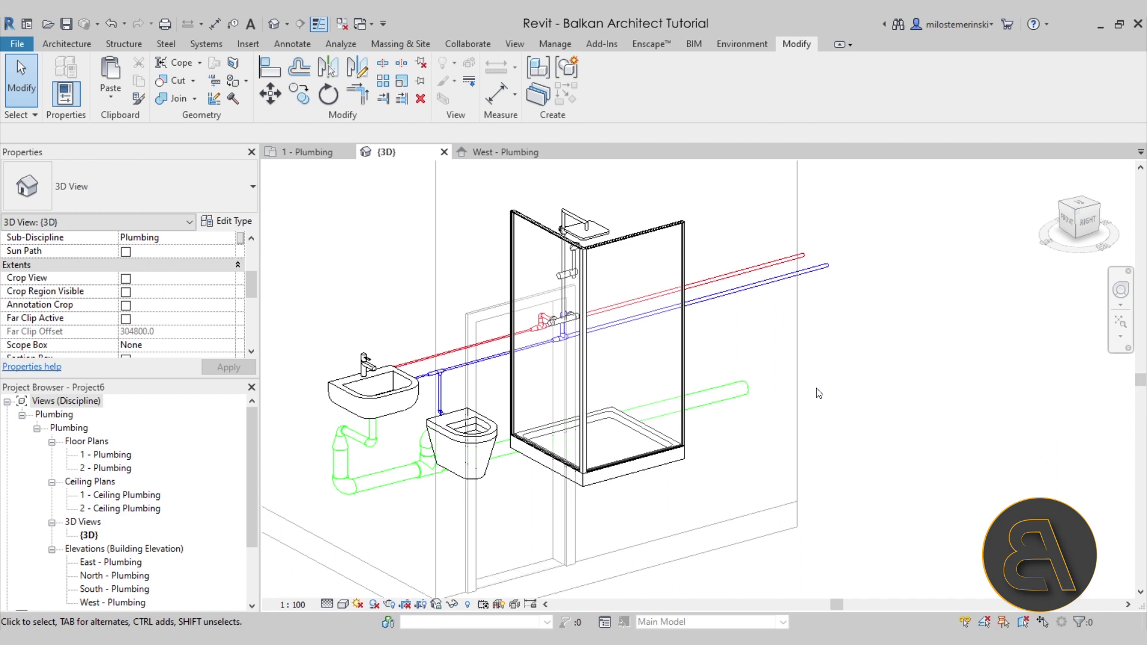
{"action": "left_click", "coordinate": [695, 45]}
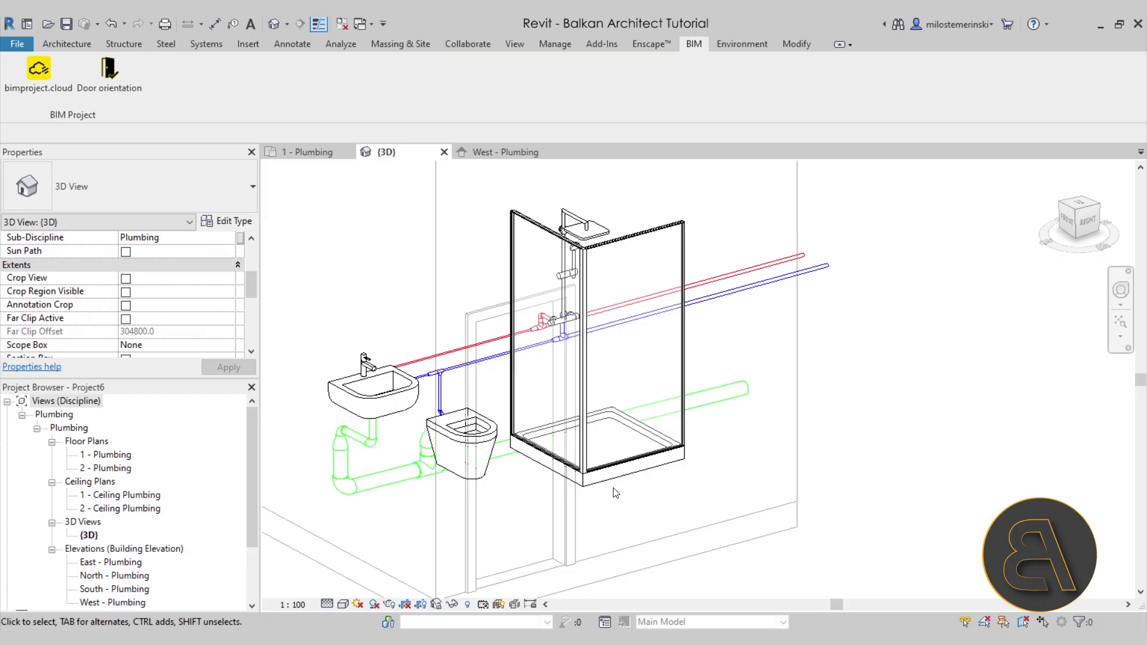
{"action": "scroll", "coordinate": [619, 505], "scroll_direction": "down", "scroll_amount": 3}
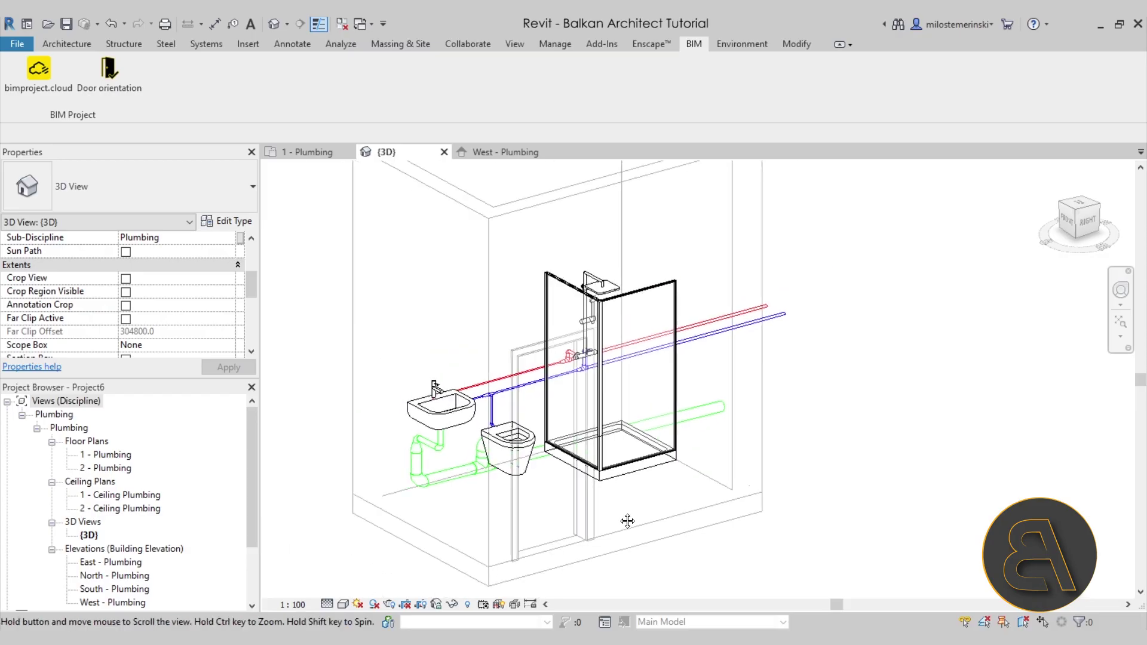